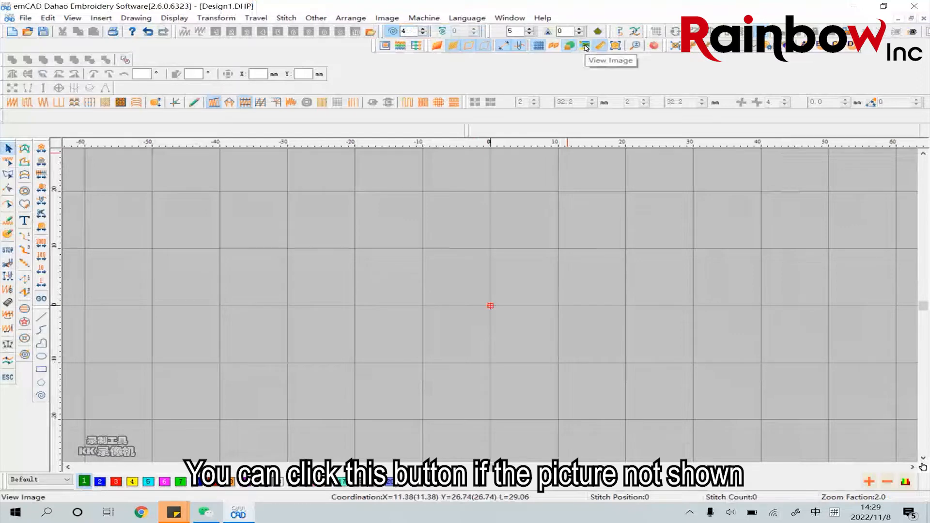
Show the background picture and set its width to 120 mm with the proportions locked
{"action": "left_click", "coordinate": [586, 47]}
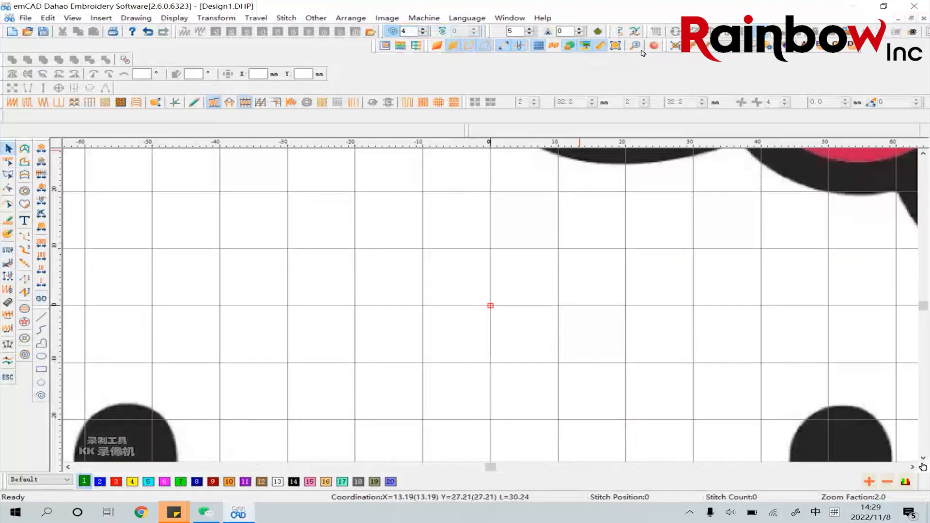
{"action": "scroll", "coordinate": [521, 215], "scroll_direction": "down", "scroll_amount": 2}
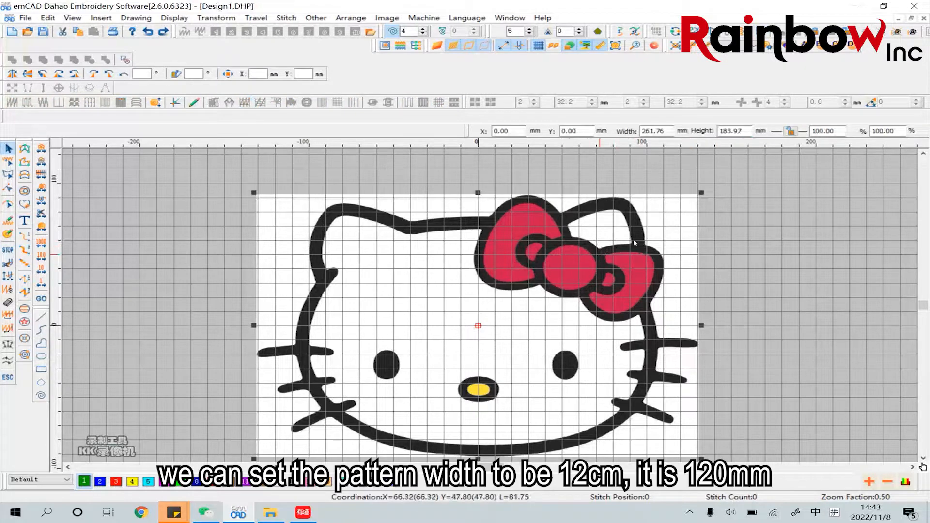
{"action": "left_click", "coordinate": [790, 131]}
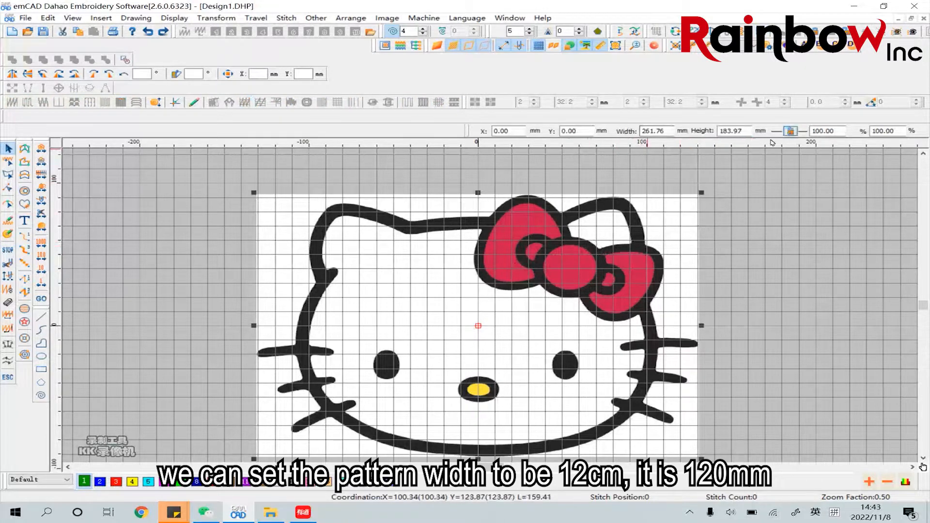
{"action": "left_click_drag", "start_coordinate": [665, 130], "coordinate": [651, 130]}
{"action": "type", "text": "120"}
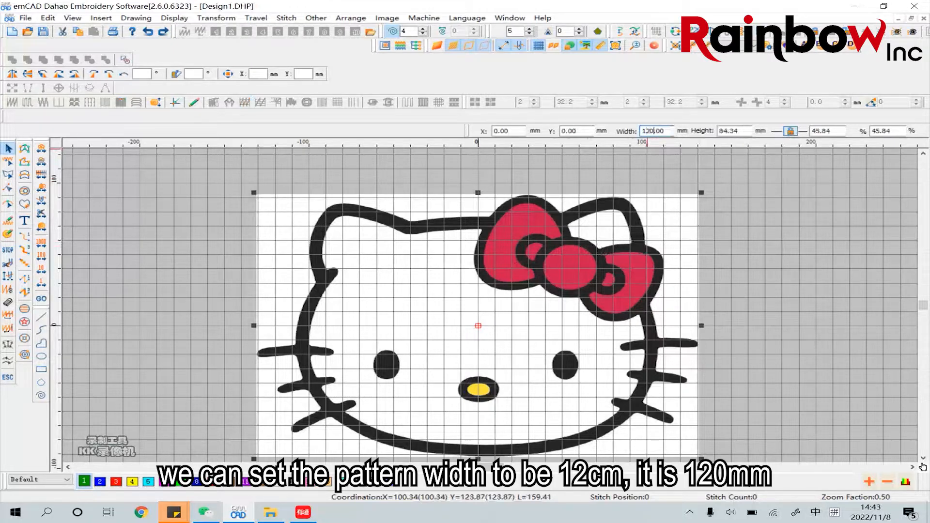
{"action": "key", "text": "Return"}
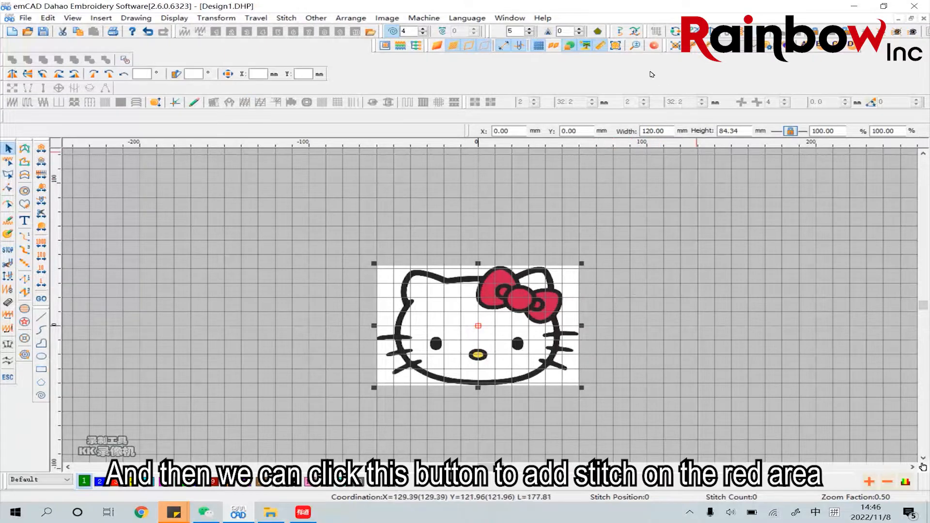
Trace a closed curved fill outline around the bow's large left loop, following the middle of its black border, without any inner curve
{"action": "left_click", "coordinate": [636, 45]}
{"action": "right_click", "coordinate": [528, 299]}
{"action": "right_click", "coordinate": [518, 293]}
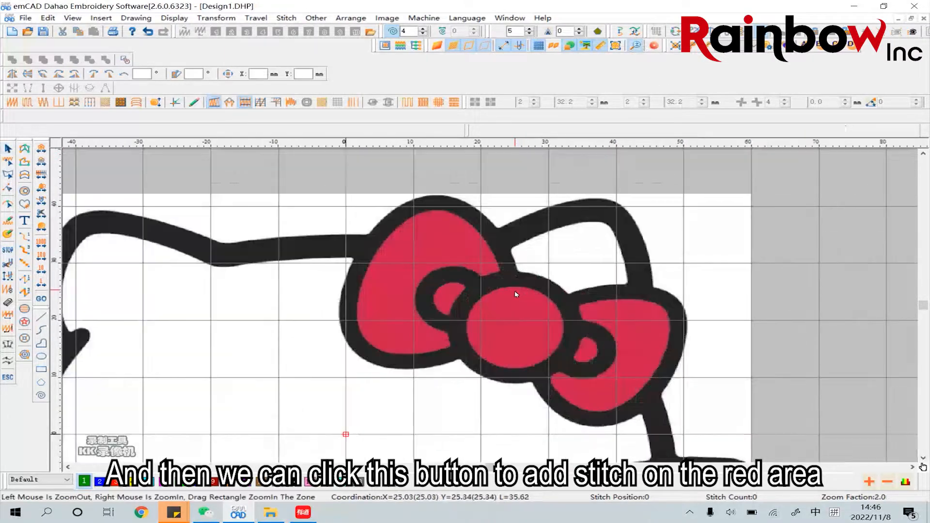
{"action": "left_click", "coordinate": [24, 191]}
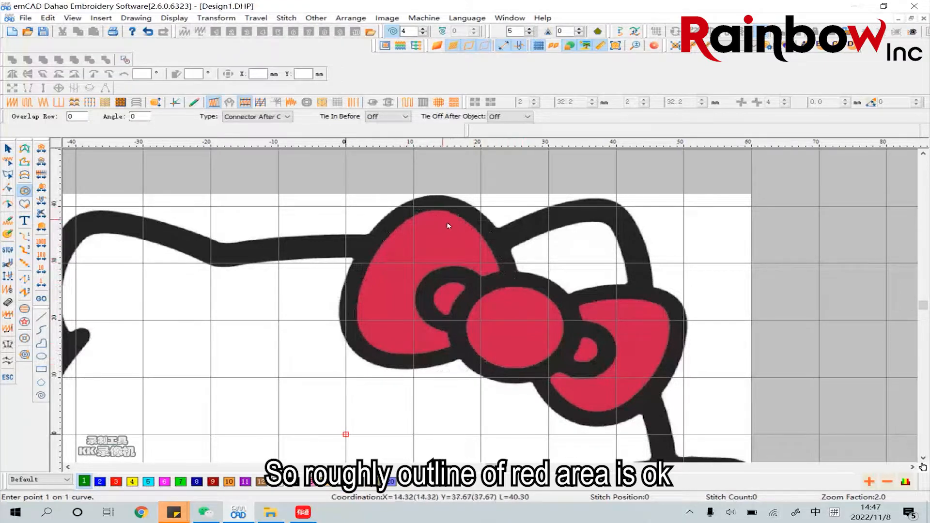
{"action": "left_click", "coordinate": [510, 275]}
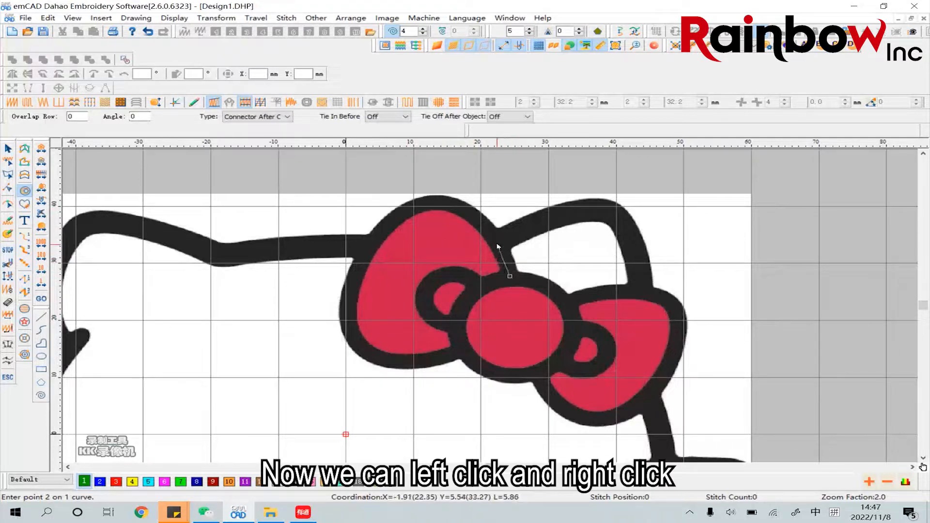
{"action": "left_click", "coordinate": [497, 243]}
{"action": "left_click", "coordinate": [474, 219]}
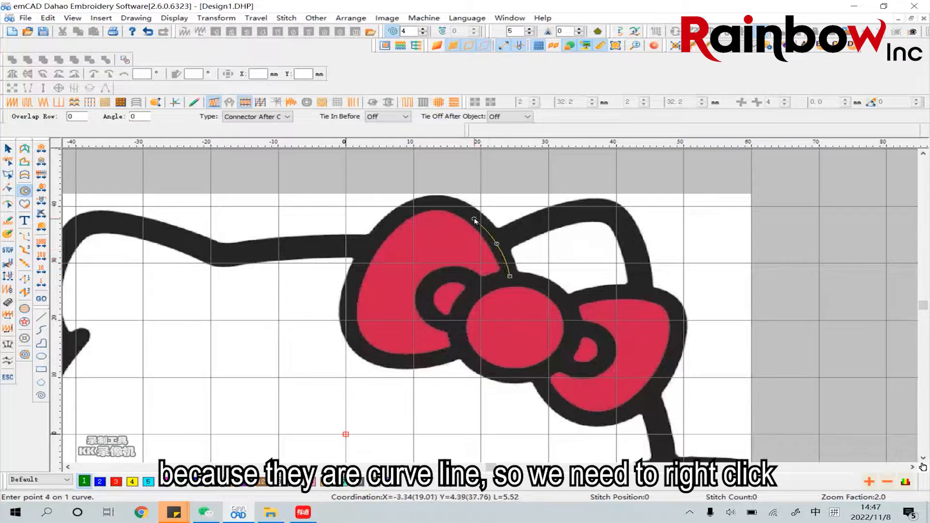
{"action": "left_click", "coordinate": [446, 206]}
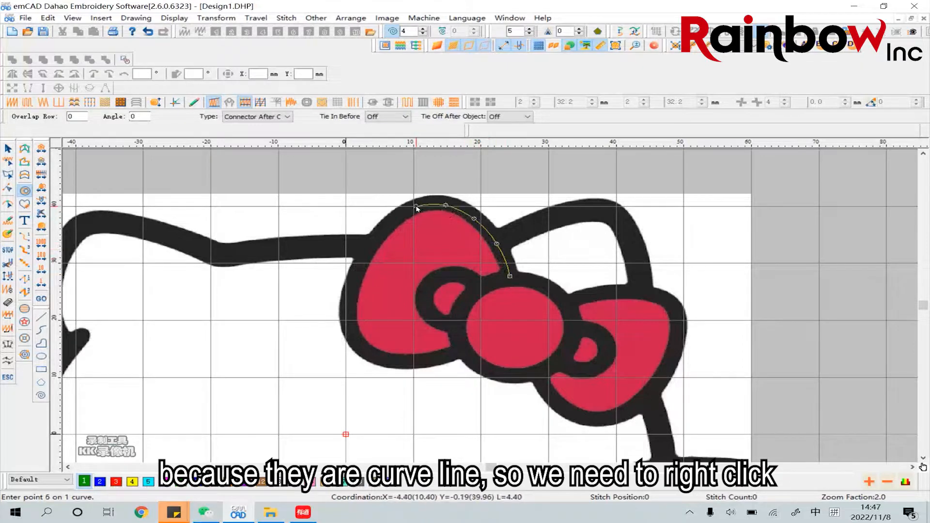
{"action": "left_click", "coordinate": [416, 206]}
{"action": "left_click", "coordinate": [397, 219]}
{"action": "left_click", "coordinate": [367, 251]}
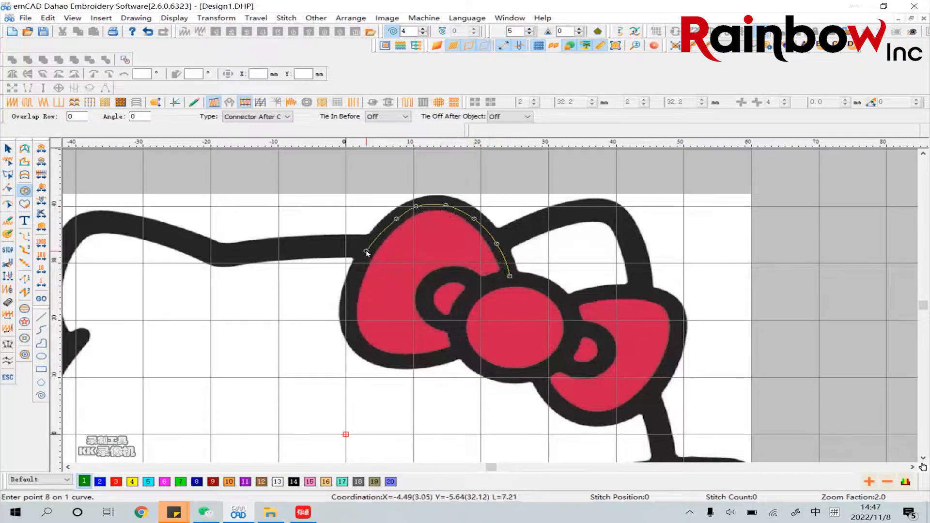
{"action": "left_click", "coordinate": [355, 283]}
{"action": "left_click", "coordinate": [349, 315]}
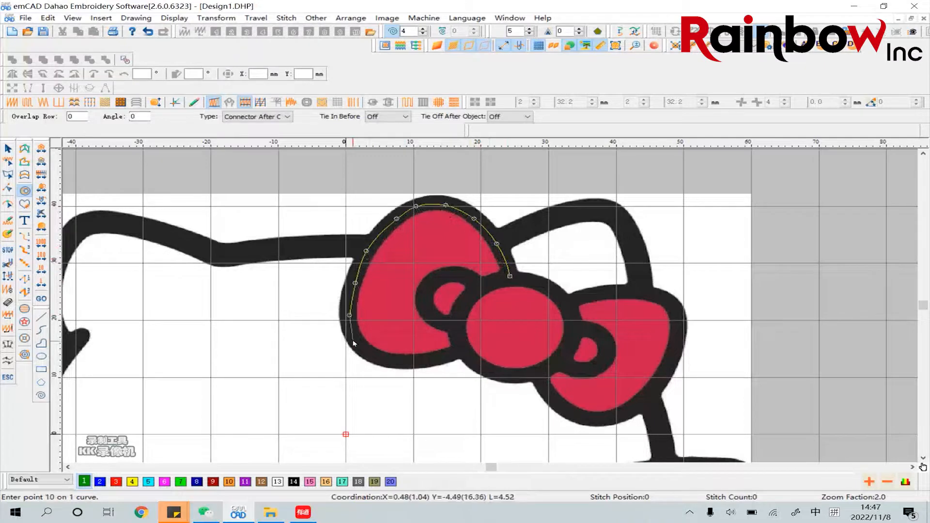
{"action": "left_click", "coordinate": [354, 340]}
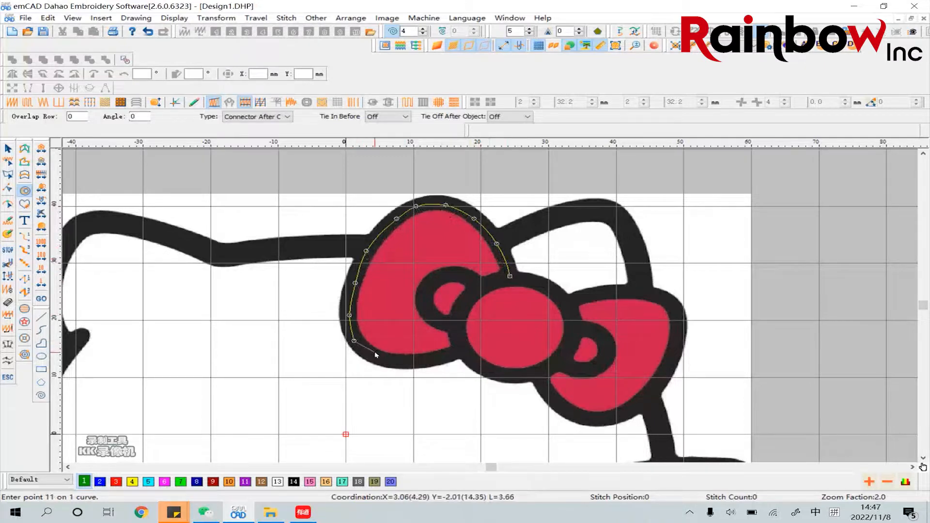
{"action": "left_click", "coordinate": [409, 361]}
{"action": "left_click", "coordinate": [446, 357]}
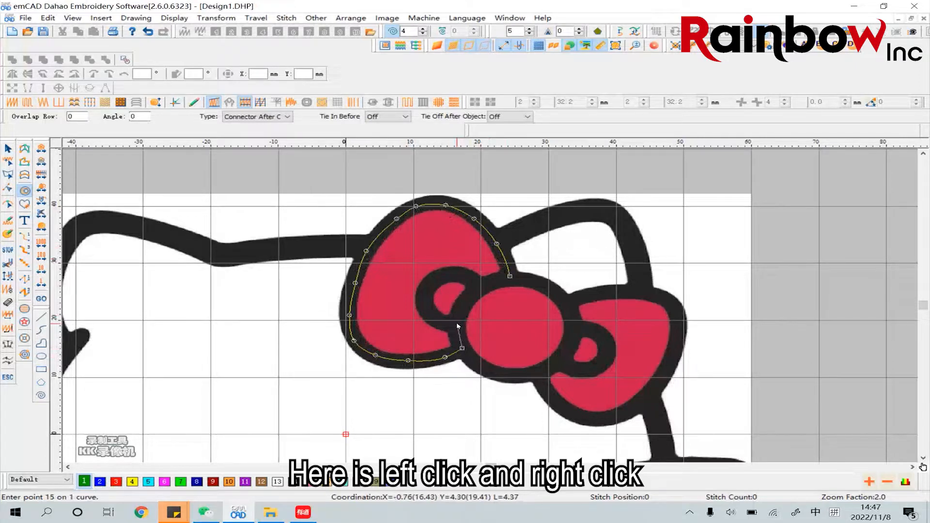
{"action": "left_click", "coordinate": [468, 298]}
{"action": "left_click", "coordinate": [485, 286]}
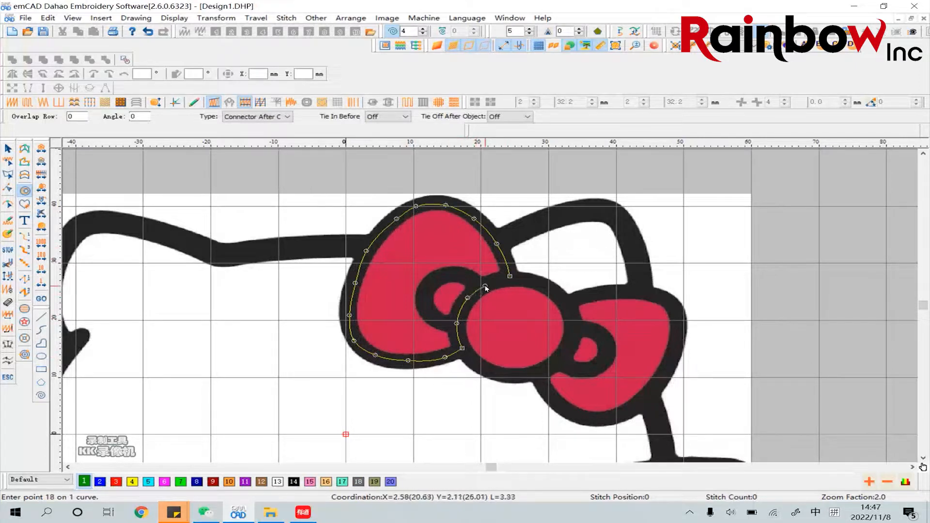
{"action": "left_click", "coordinate": [498, 281]}
{"action": "key", "text": "Return"}
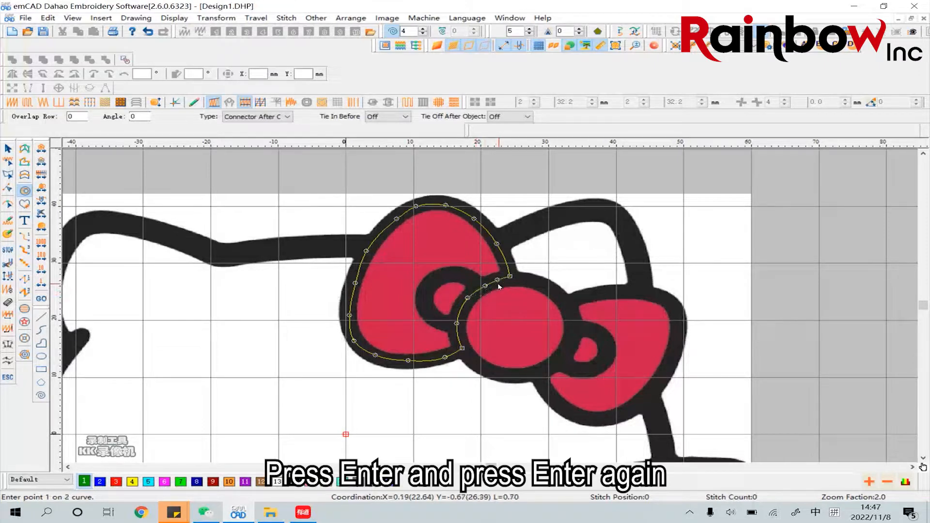
{"action": "key", "text": "Return"}
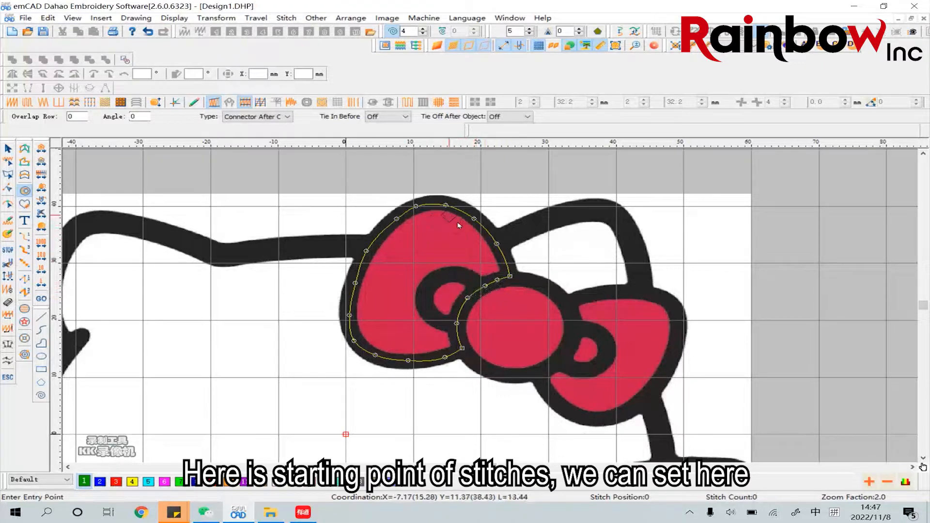
Place the stitch entry and exit points at the top of the left loop and set a horizontal stitch direction
{"action": "left_click", "coordinate": [434, 205]}
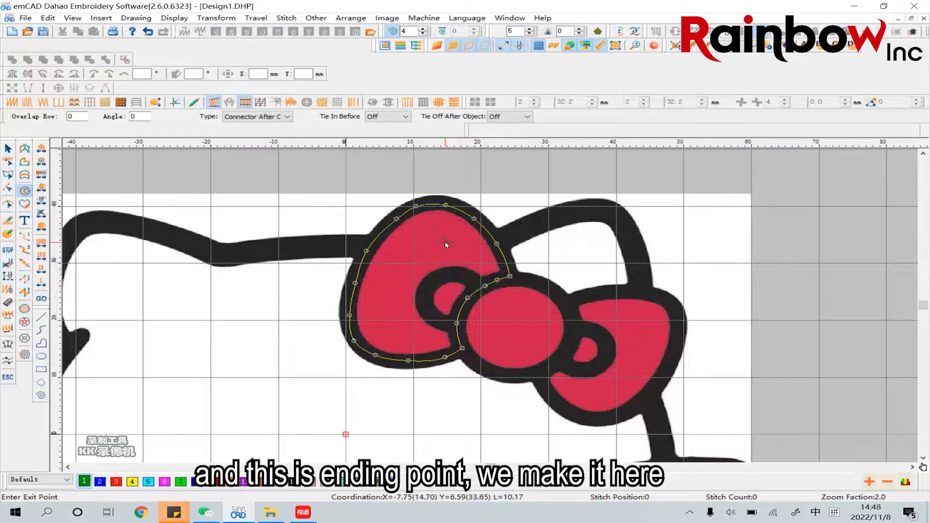
{"action": "left_click", "coordinate": [437, 210]}
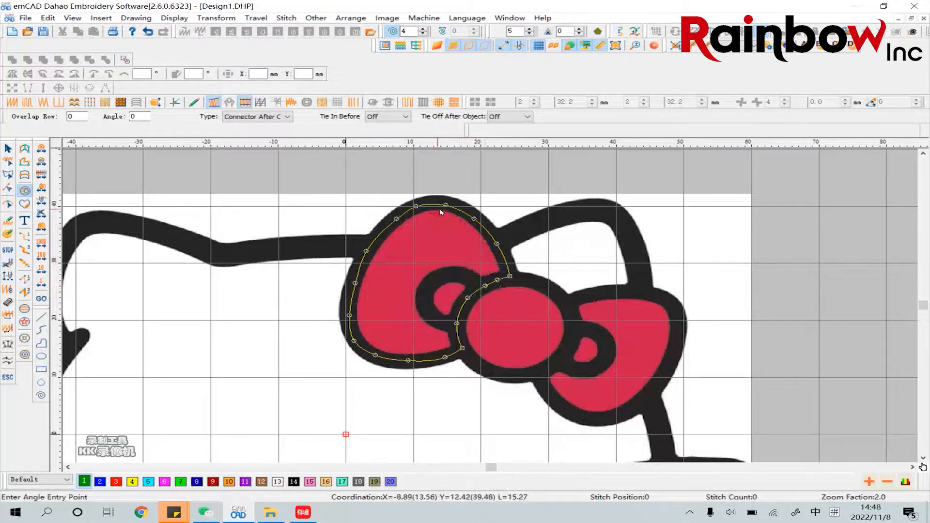
{"action": "left_click", "coordinate": [436, 216]}
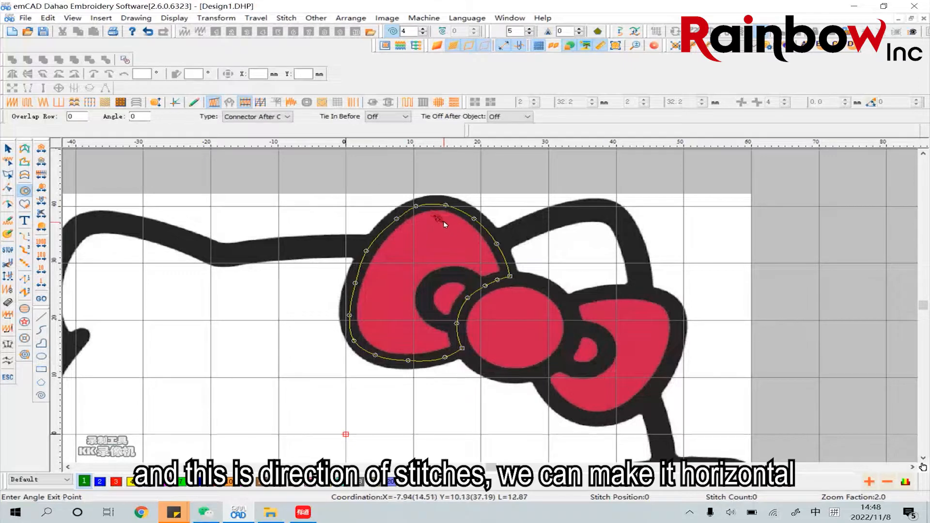
{"action": "left_click", "coordinate": [527, 217]}
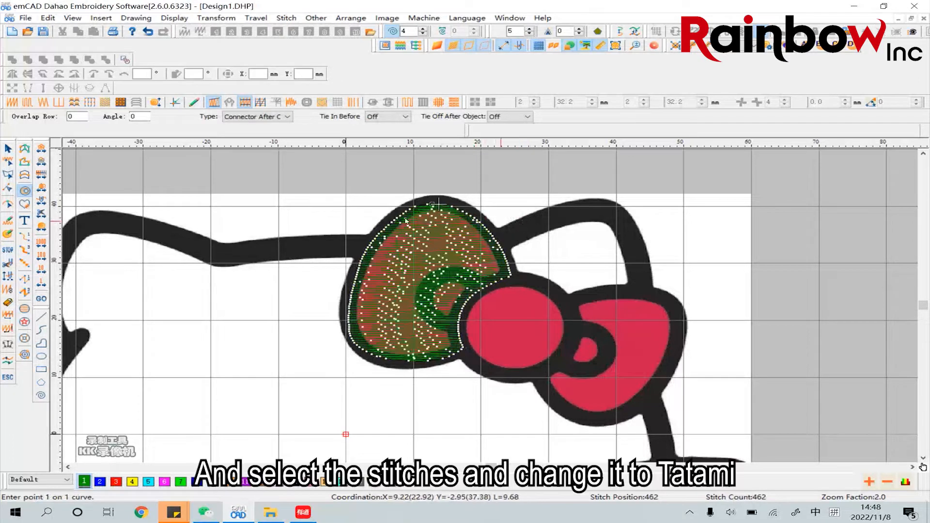
Change the left loop's fill to Tatami stitch and its colour to red number 3
{"action": "left_click", "coordinate": [9, 149]}
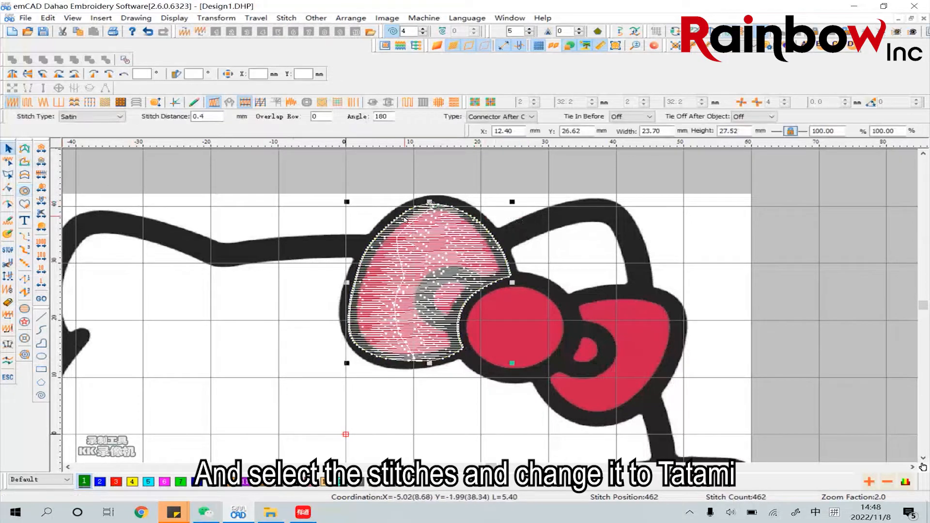
{"action": "left_click", "coordinate": [452, 243]}
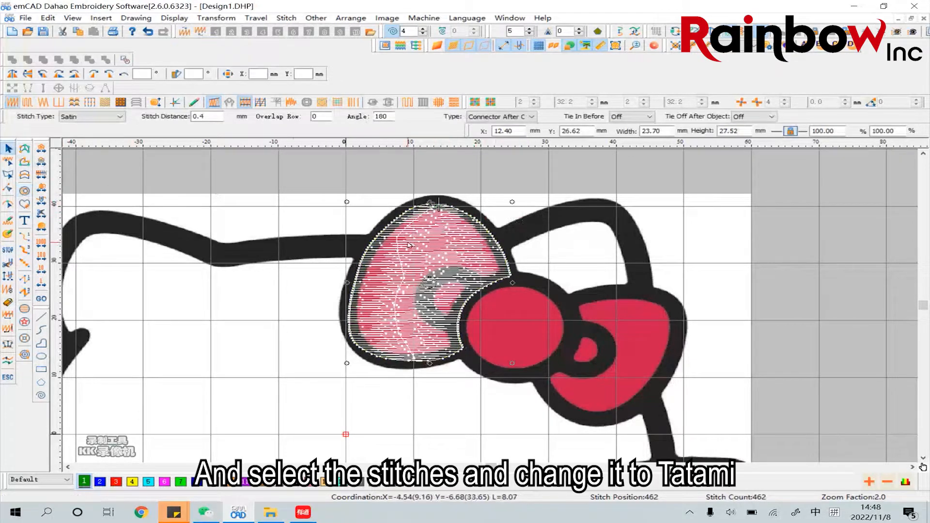
{"action": "left_click", "coordinate": [28, 102]}
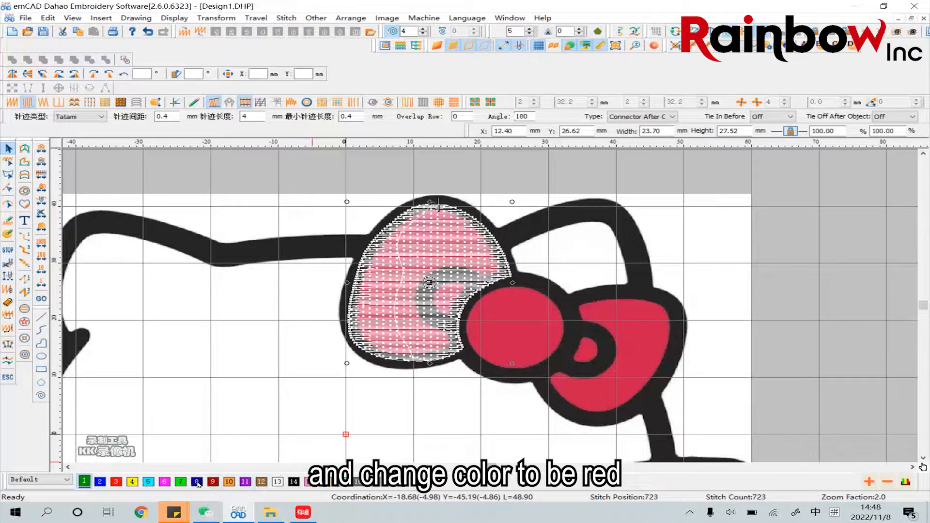
{"action": "left_click", "coordinate": [117, 482]}
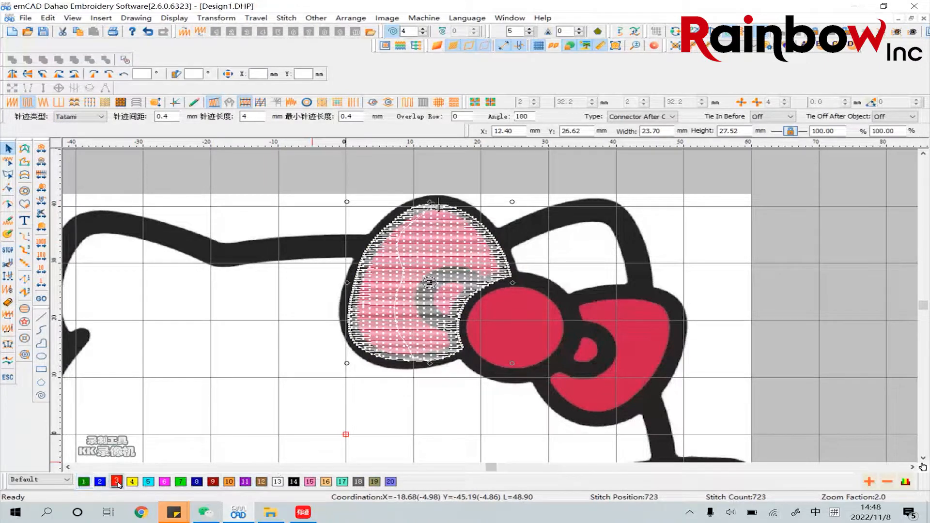
{"action": "left_click", "coordinate": [325, 220]}
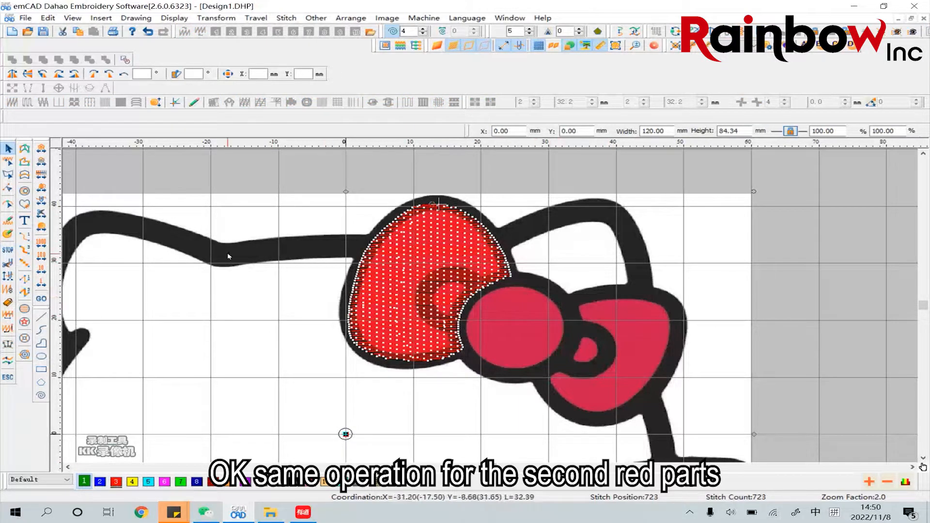
Trace a closed curved fill outline around the bow's round centre knot, just inside its black border, without any inner curve
{"action": "left_click", "coordinate": [24, 191]}
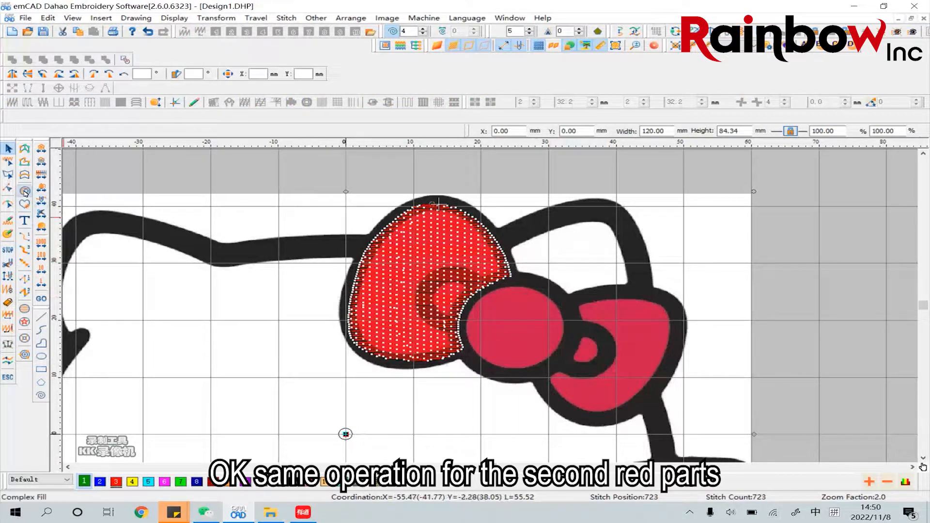
{"action": "left_click", "coordinate": [542, 290]}
{"action": "left_click", "coordinate": [558, 301]}
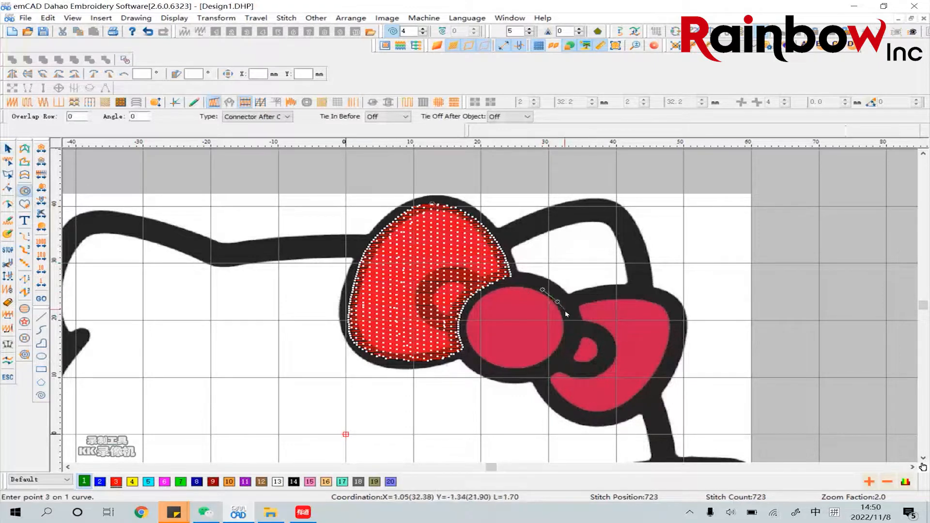
{"action": "left_click", "coordinate": [566, 316]}
{"action": "left_click", "coordinate": [559, 356]}
{"action": "left_click", "coordinate": [540, 369]}
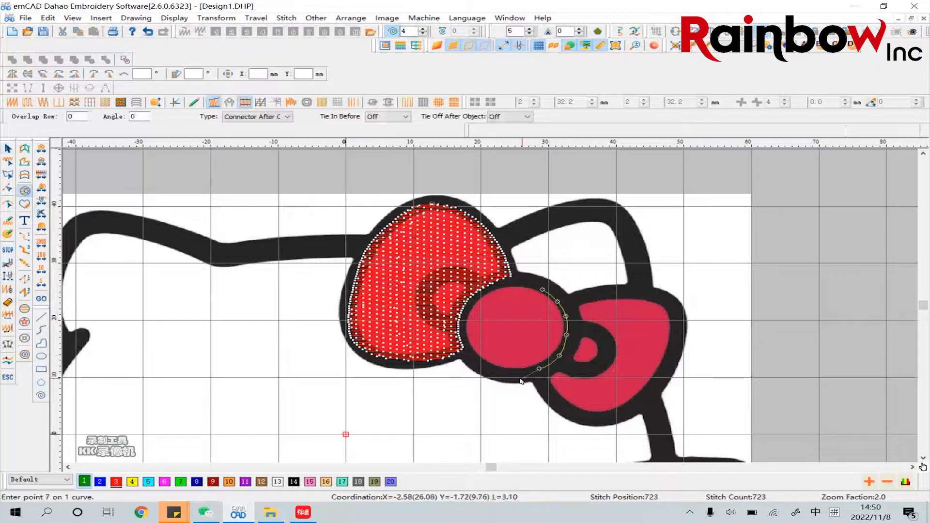
{"action": "left_click", "coordinate": [503, 374]}
{"action": "left_click", "coordinate": [464, 341]}
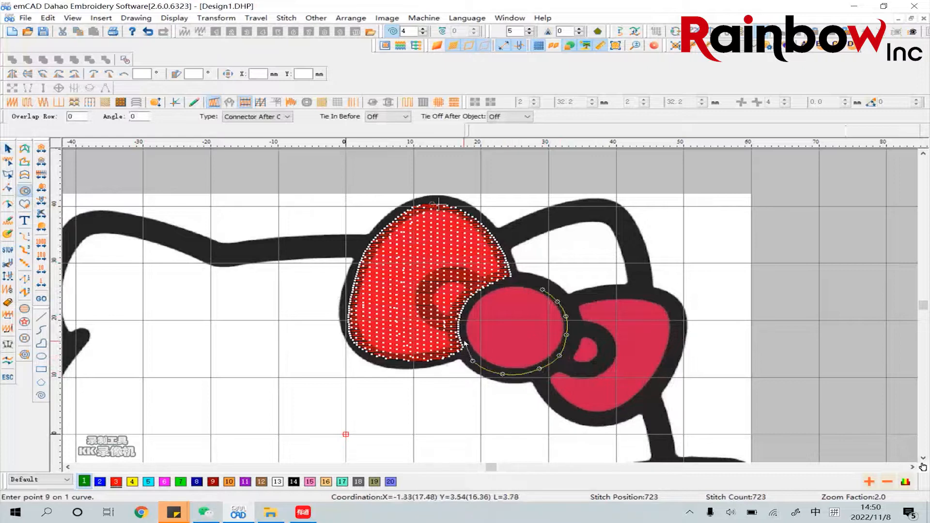
{"action": "left_click", "coordinate": [464, 314]}
{"action": "left_click", "coordinate": [480, 293]}
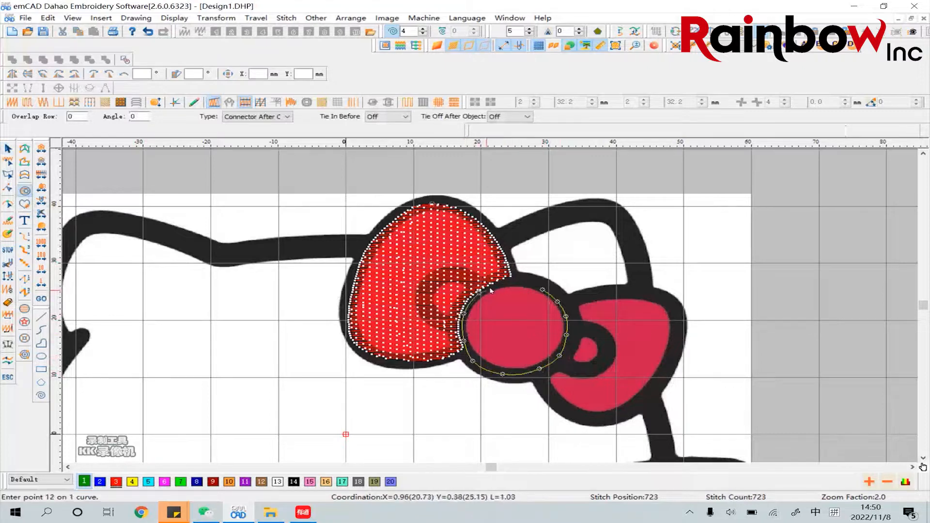
{"action": "left_click", "coordinate": [502, 284]}
{"action": "left_click", "coordinate": [529, 284]}
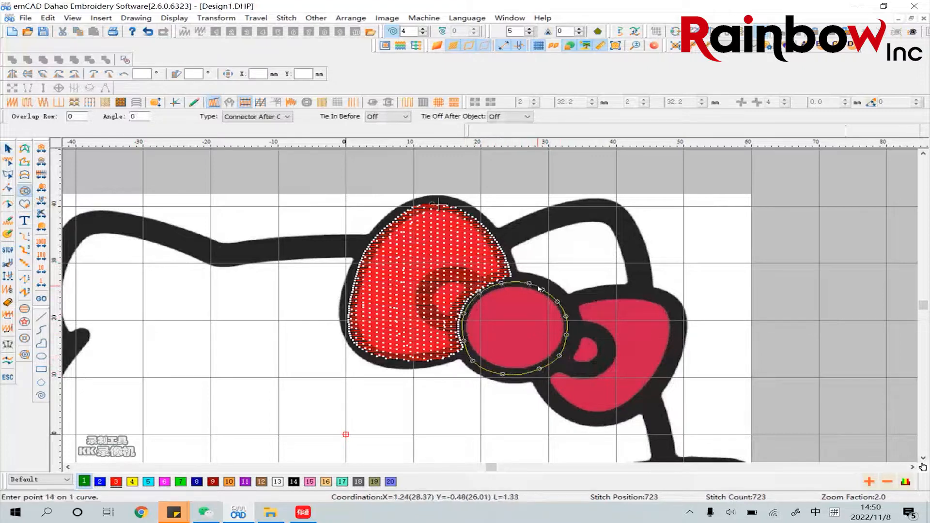
{"action": "right_click", "coordinate": [529, 297]}
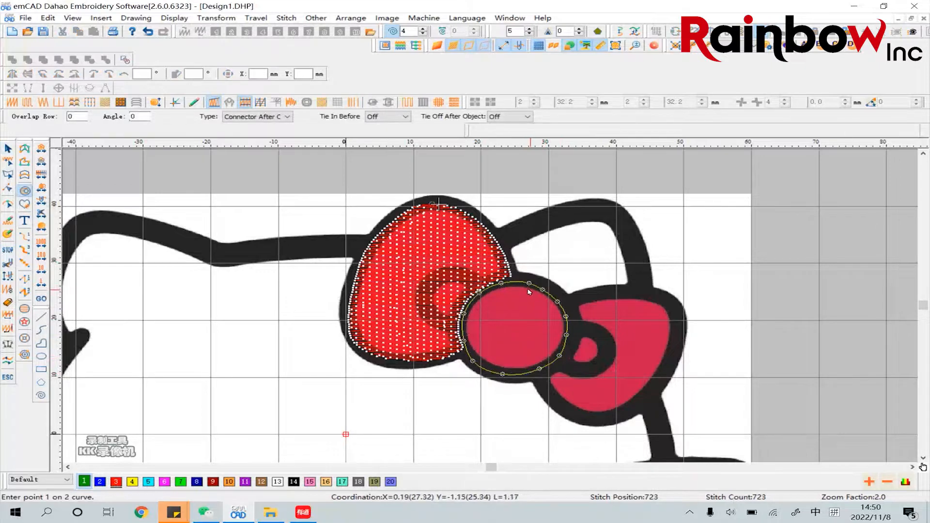
{"action": "key", "text": "Return"}
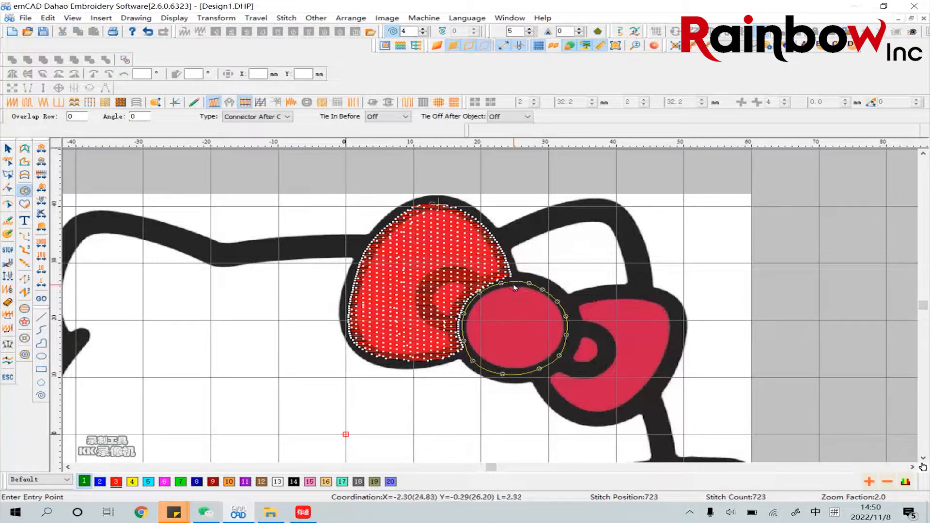
Place the stitch entry and exit points at the top of the centre knot and set a horizontal stitch direction
{"action": "left_click", "coordinate": [511, 287]}
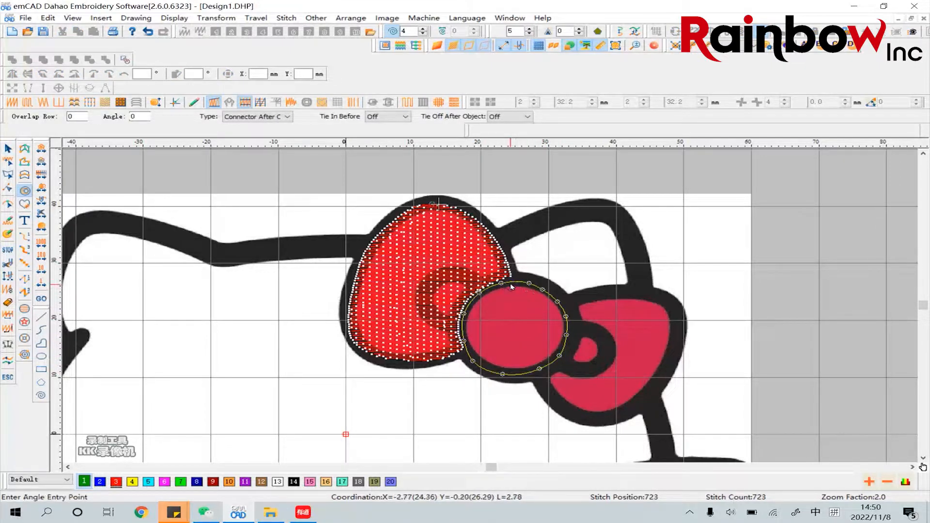
{"action": "left_click", "coordinate": [511, 287]}
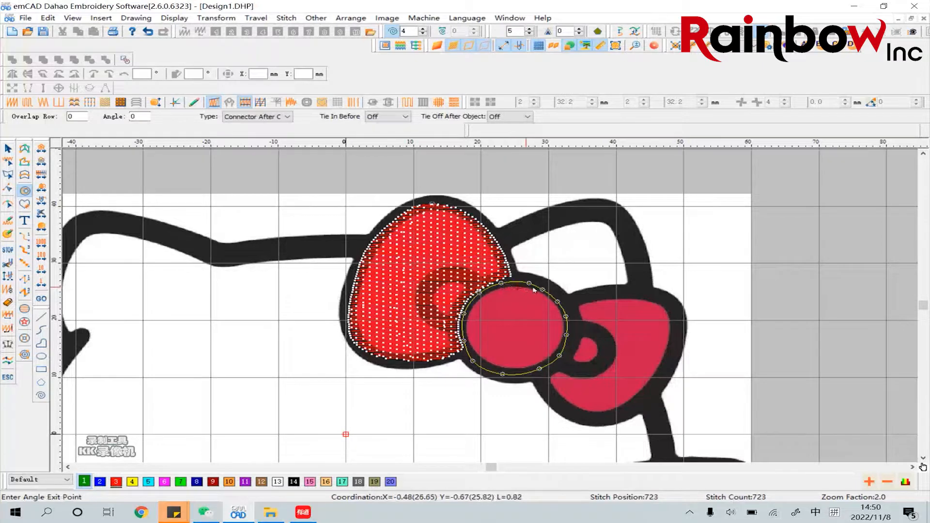
{"action": "left_click", "coordinate": [611, 288]}
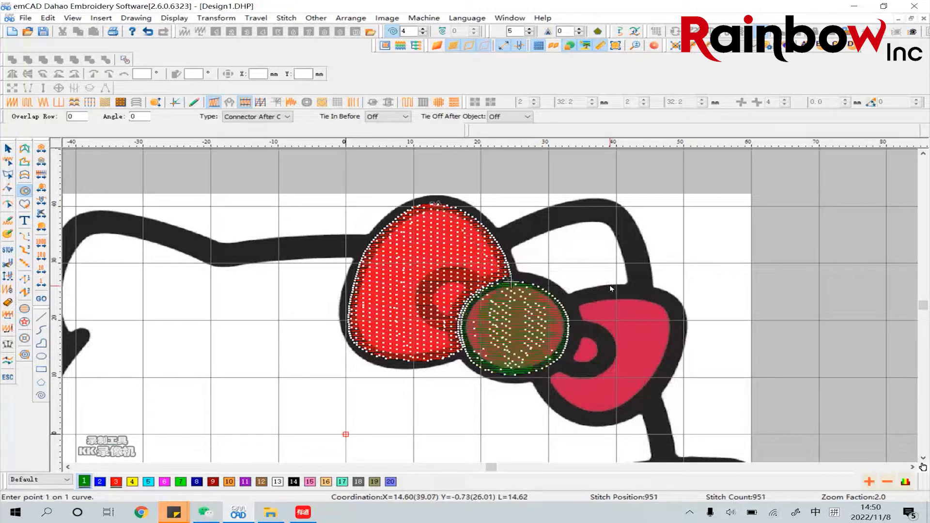
Change the centre knot's fill to Tatami stitch and its colour to red number 3
{"action": "left_click", "coordinate": [6, 158]}
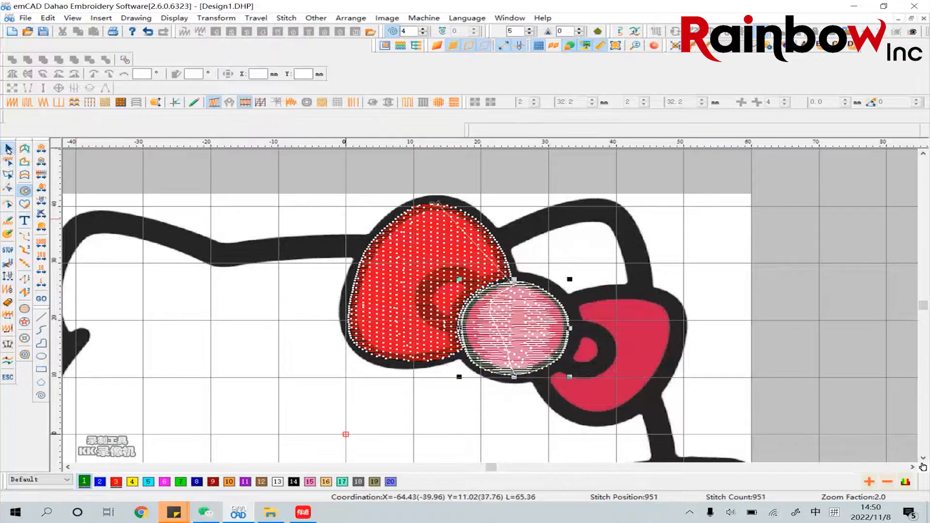
{"action": "left_click", "coordinate": [27, 103]}
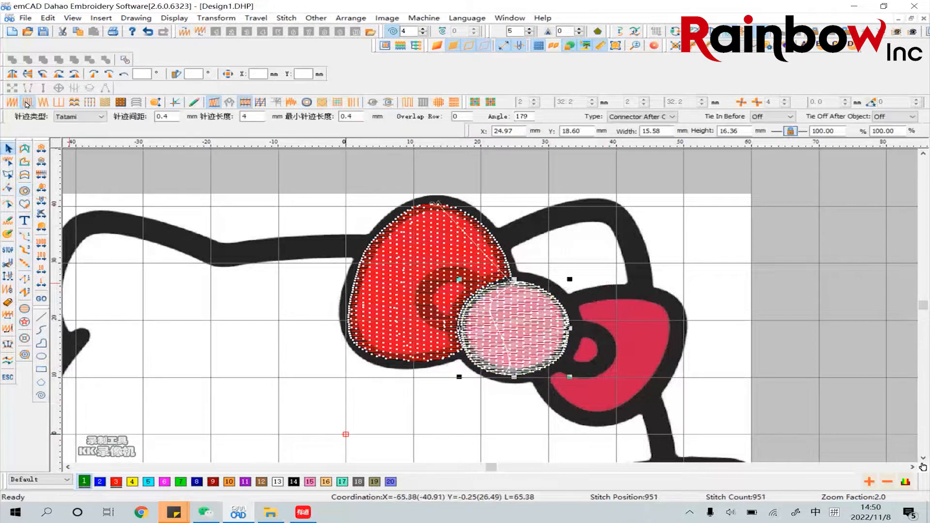
{"action": "left_click", "coordinate": [116, 482]}
{"action": "left_click", "coordinate": [631, 324]}
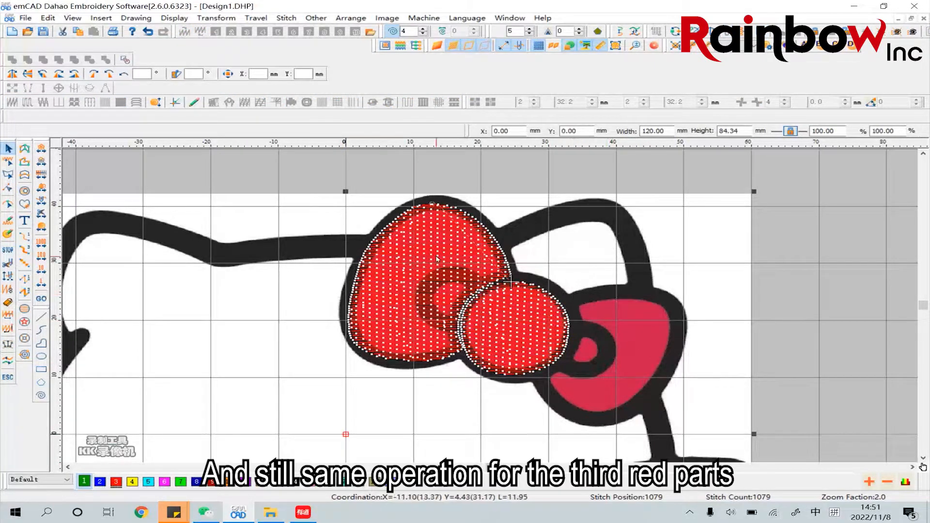
Trace a closed curved fill outline around the bow's right loop, following its black border and the knot's edge, without any inner curve
{"action": "left_click", "coordinate": [24, 190]}
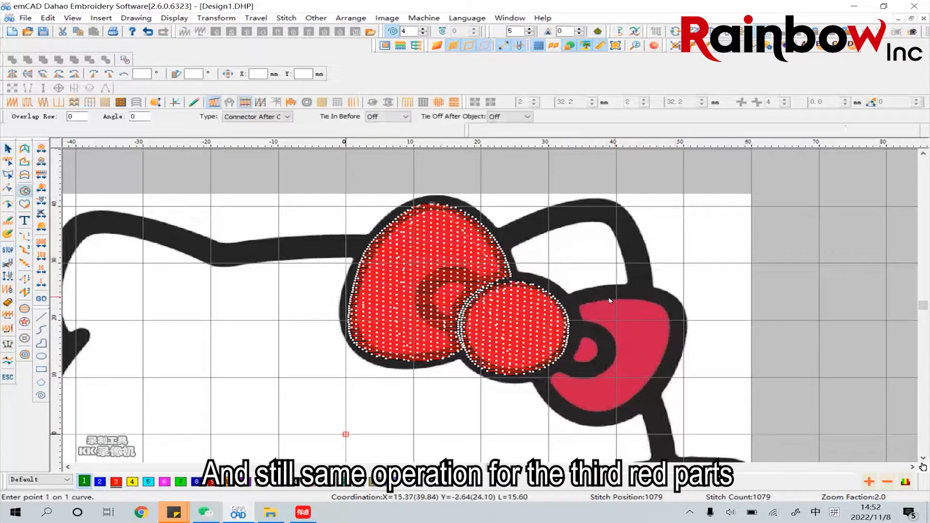
{"action": "left_click", "coordinate": [572, 304]}
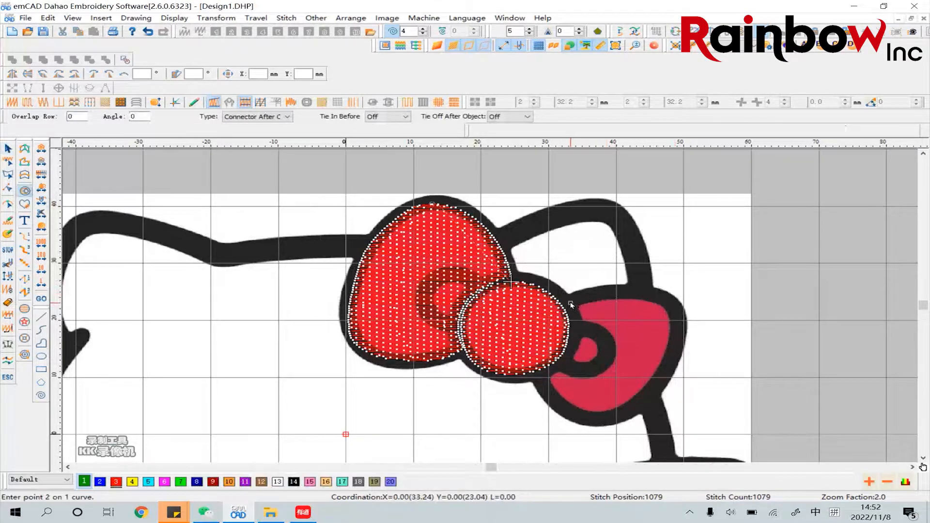
{"action": "left_click", "coordinate": [595, 299]}
{"action": "left_click", "coordinate": [638, 297]}
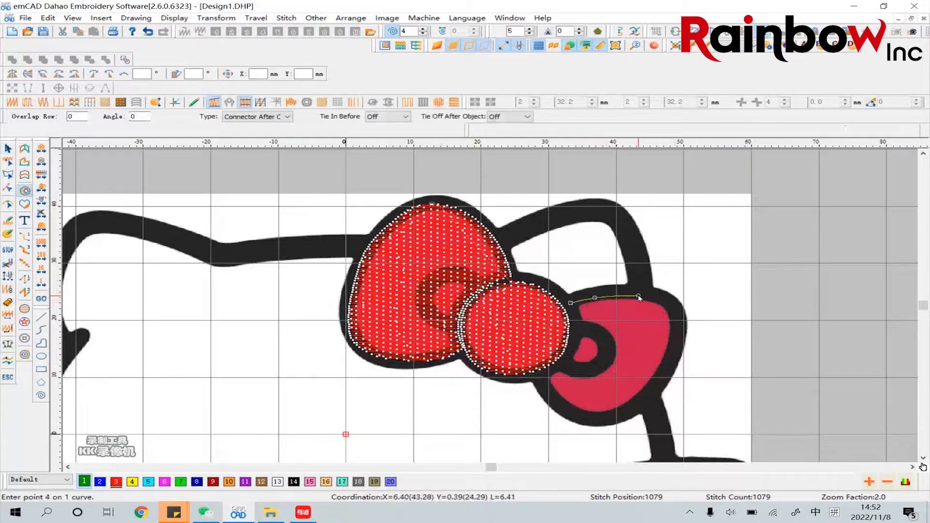
{"action": "left_click", "coordinate": [664, 303]}
{"action": "left_click", "coordinate": [673, 313]}
{"action": "left_click", "coordinate": [674, 346]}
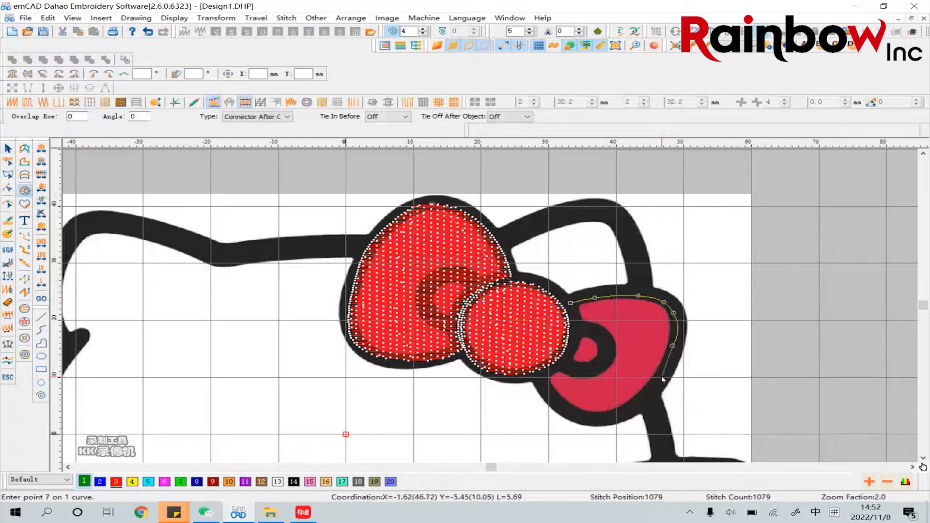
{"action": "left_click", "coordinate": [658, 382]}
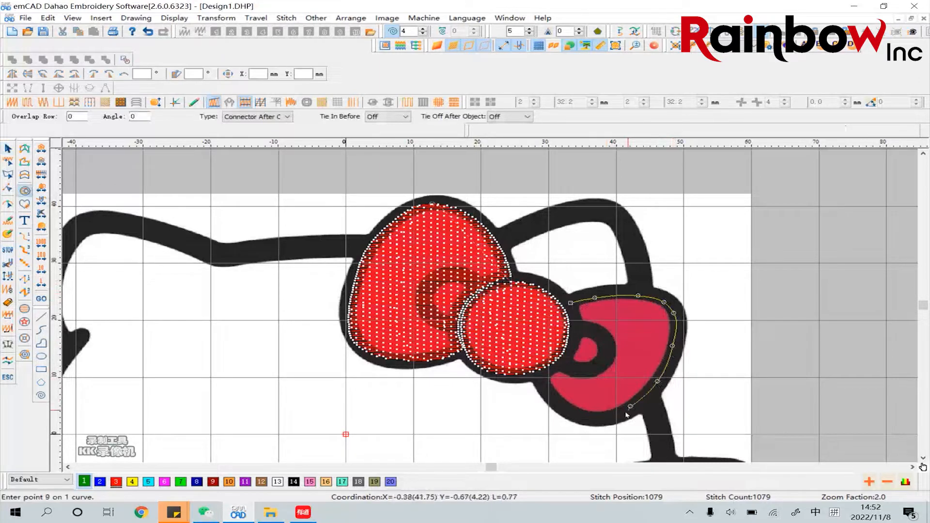
{"action": "left_click", "coordinate": [605, 415]}
{"action": "left_click", "coordinate": [581, 414]}
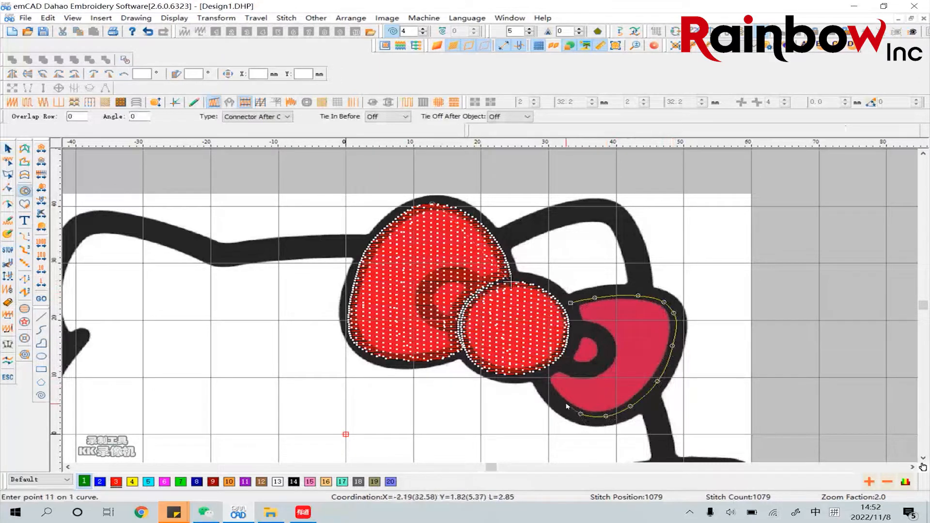
{"action": "left_click", "coordinate": [563, 404]}
{"action": "left_click", "coordinate": [549, 389]}
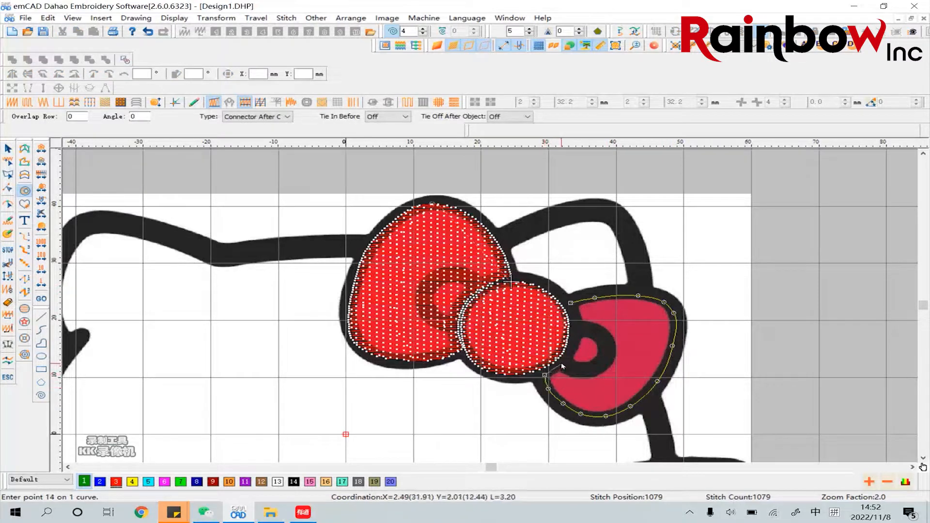
{"action": "left_click", "coordinate": [559, 363]}
{"action": "left_click", "coordinate": [572, 347]}
{"action": "left_click", "coordinate": [577, 325]}
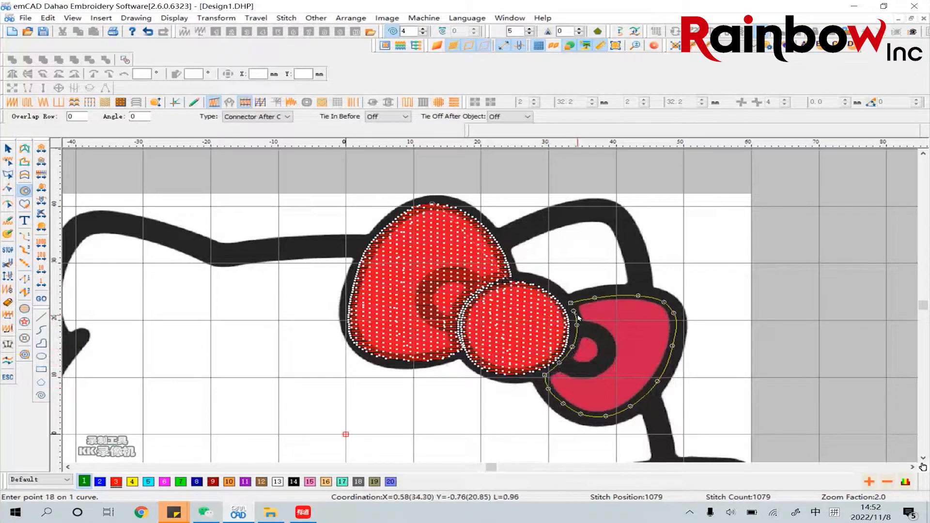
{"action": "key", "text": "Return"}
{"action": "key", "text": "Return"}
Place the right loop's stitch entry and exit points at its upper corner beside the knot and set a horizontal stitch direction
{"action": "left_click", "coordinate": [512, 283]}
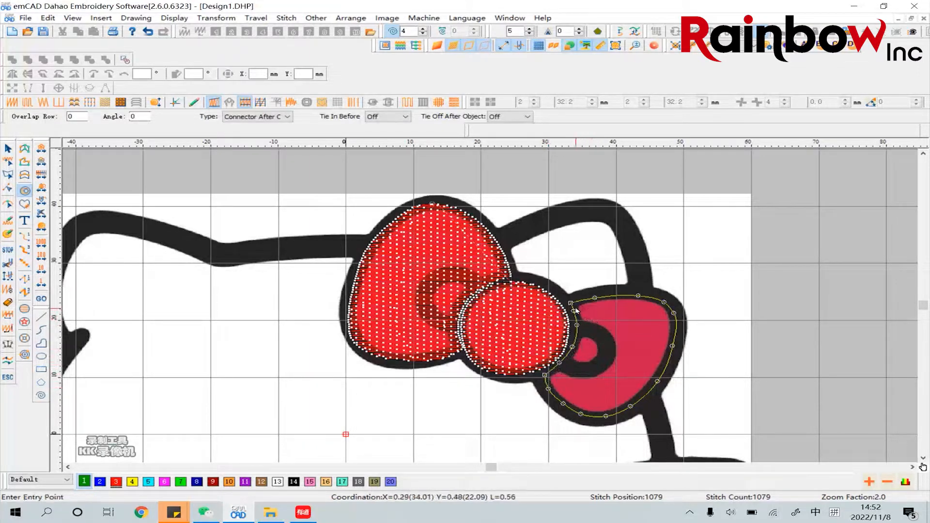
{"action": "left_click", "coordinate": [573, 307]}
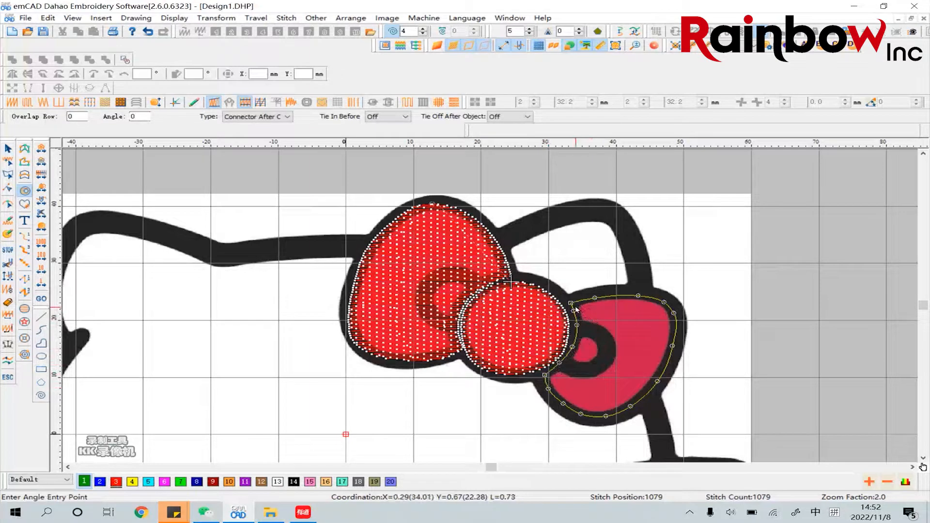
{"action": "left_click", "coordinate": [653, 306]}
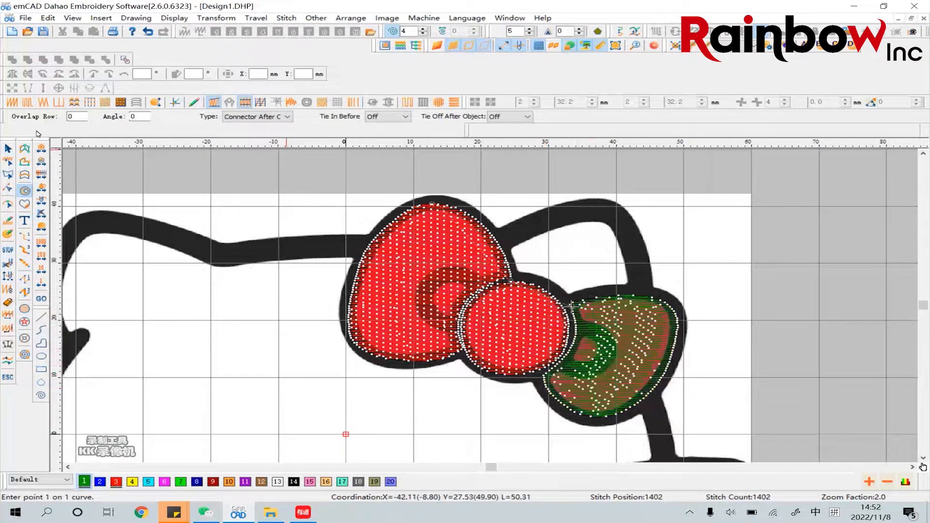
Change the right loop's fill to Tatami stitch and its colour to red number 3
{"action": "left_click", "coordinate": [9, 148]}
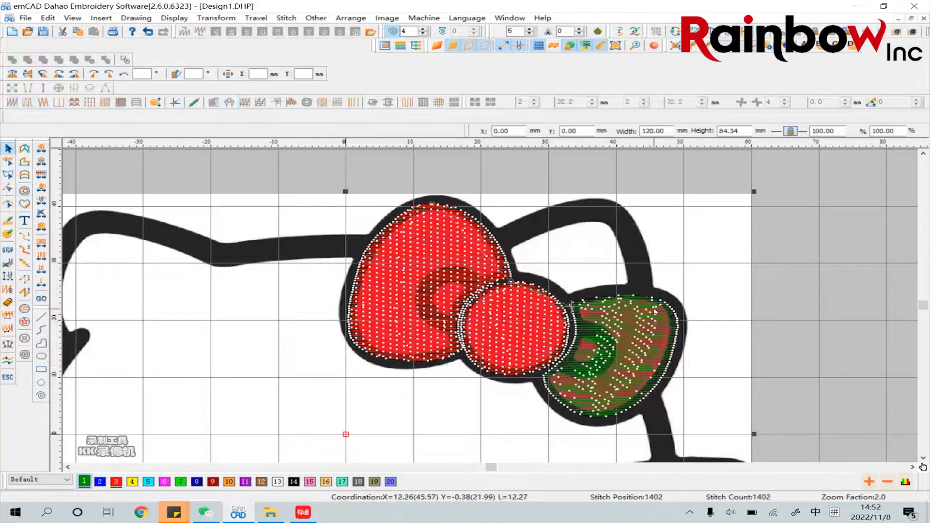
{"action": "left_click", "coordinate": [27, 103]}
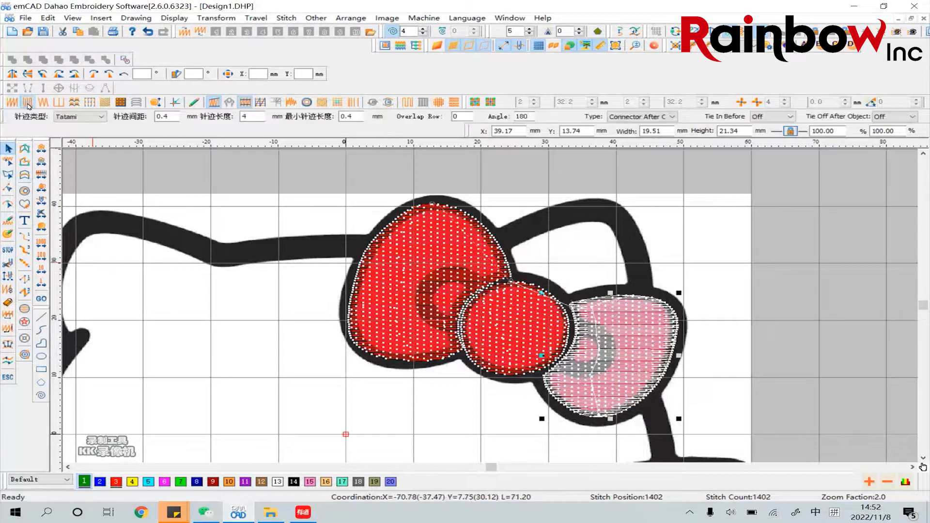
{"action": "left_click", "coordinate": [121, 482]}
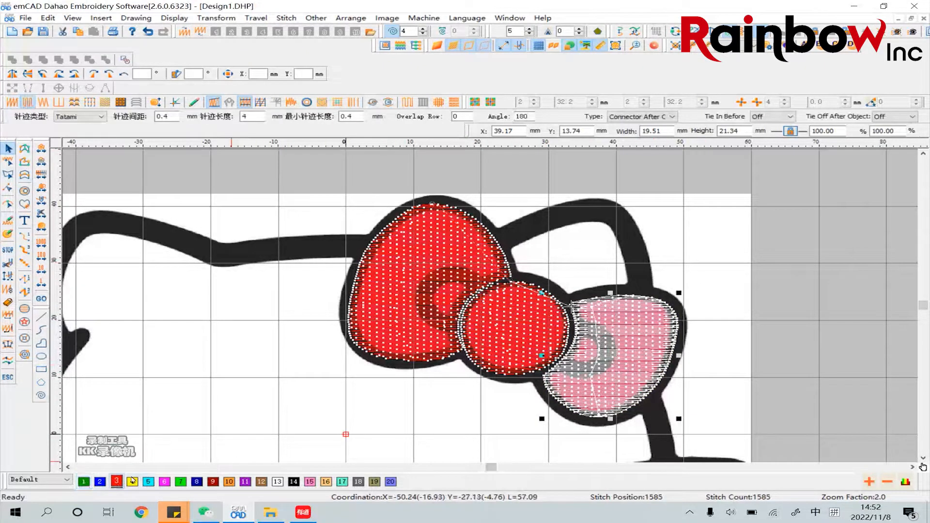
{"action": "left_click", "coordinate": [746, 346]}
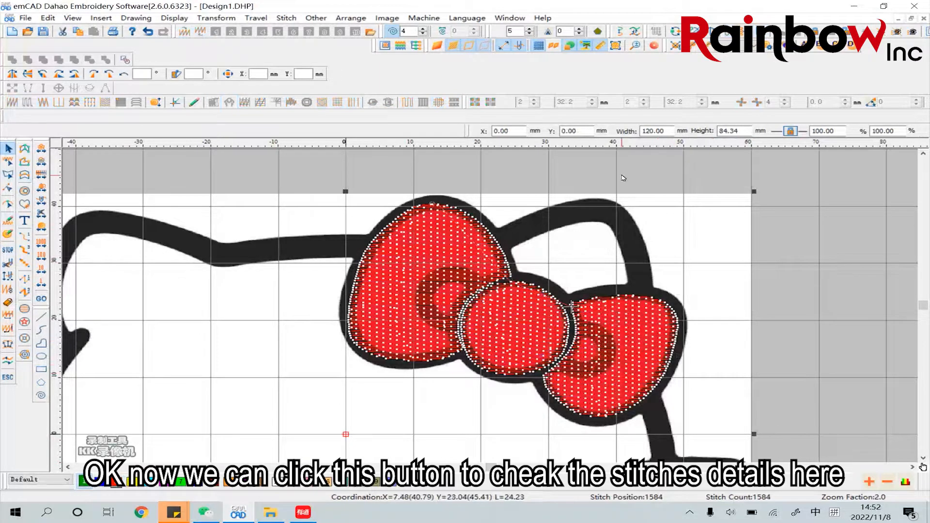
Show the stitch object list and set the stitch distance of each of the bow's three red fills to 0.2 mm
{"action": "left_click", "coordinate": [416, 47]}
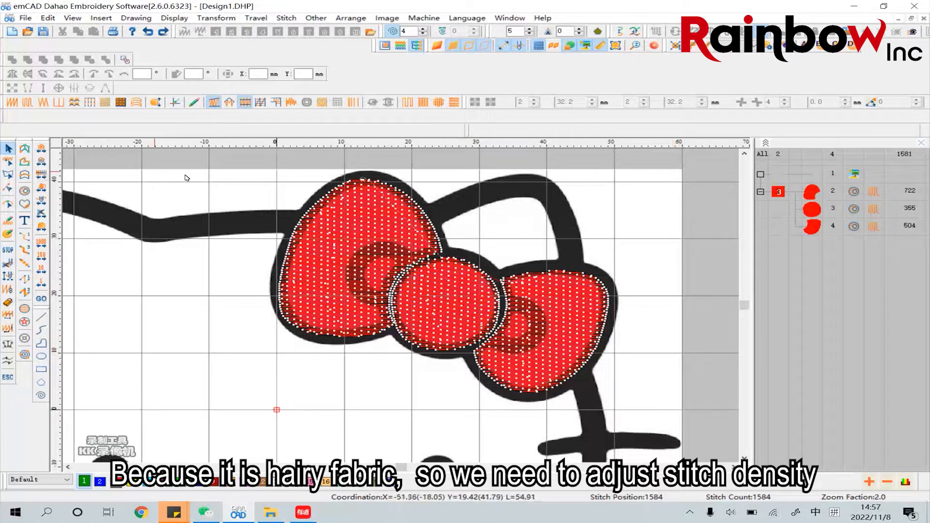
{"action": "left_click", "coordinate": [380, 223]}
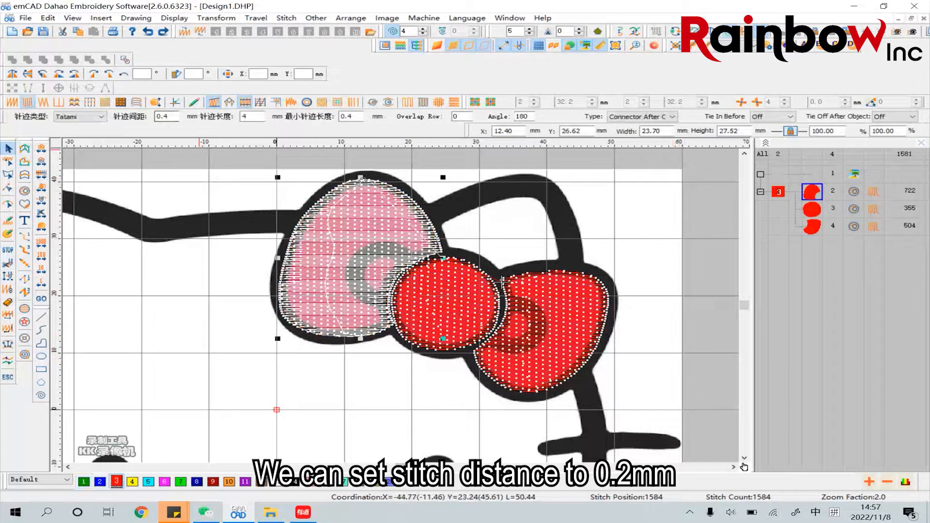
{"action": "double_click", "coordinate": [165, 116]}
{"action": "key", "text": "Return"}
{"action": "left_click", "coordinate": [450, 288]}
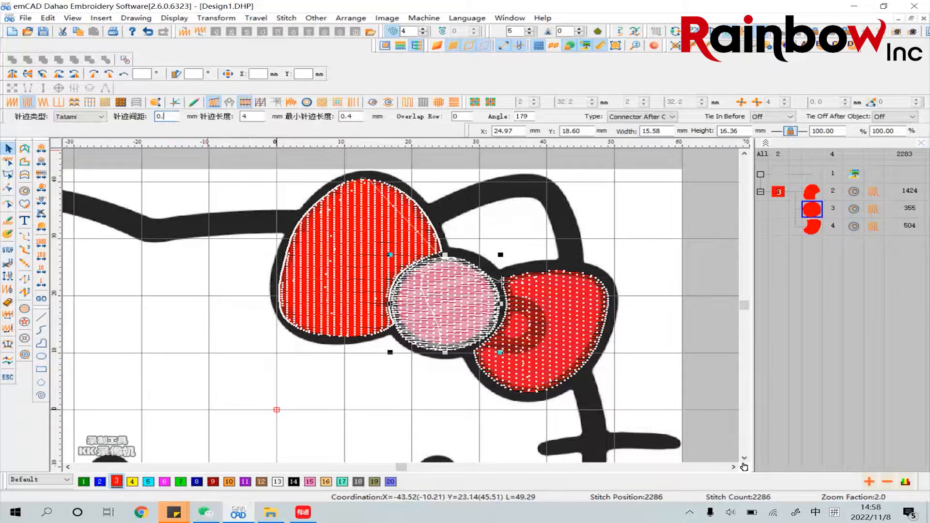
{"action": "key", "text": "Return"}
{"action": "key", "text": "Tab"}
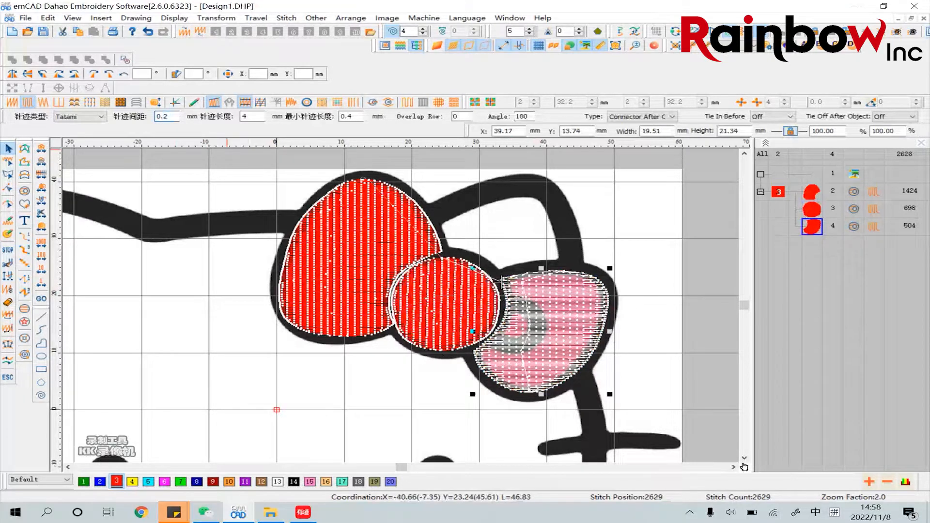
{"action": "type", "text": "0.2"}
{"action": "key", "text": "Return"}
{"action": "left_click", "coordinate": [645, 271]}
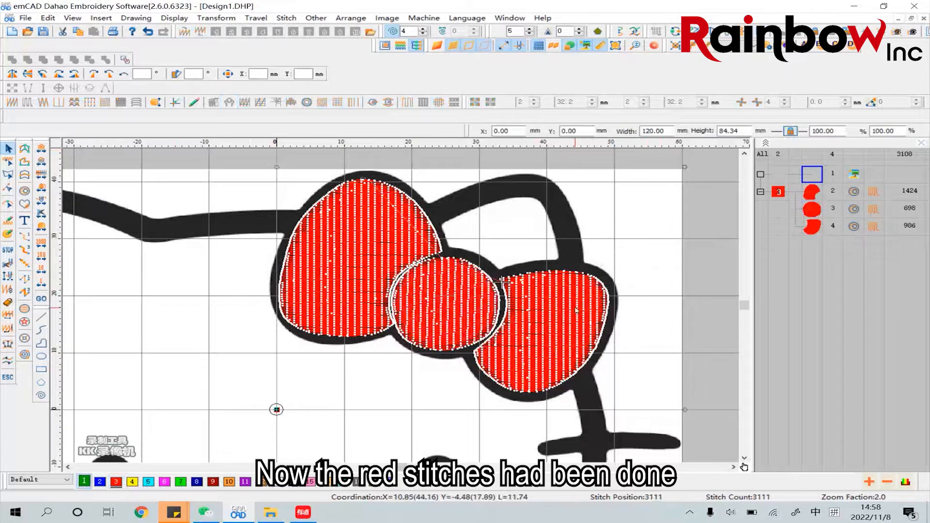
{"action": "left_click", "coordinate": [540, 327]}
{"action": "left_click", "coordinate": [451, 312]}
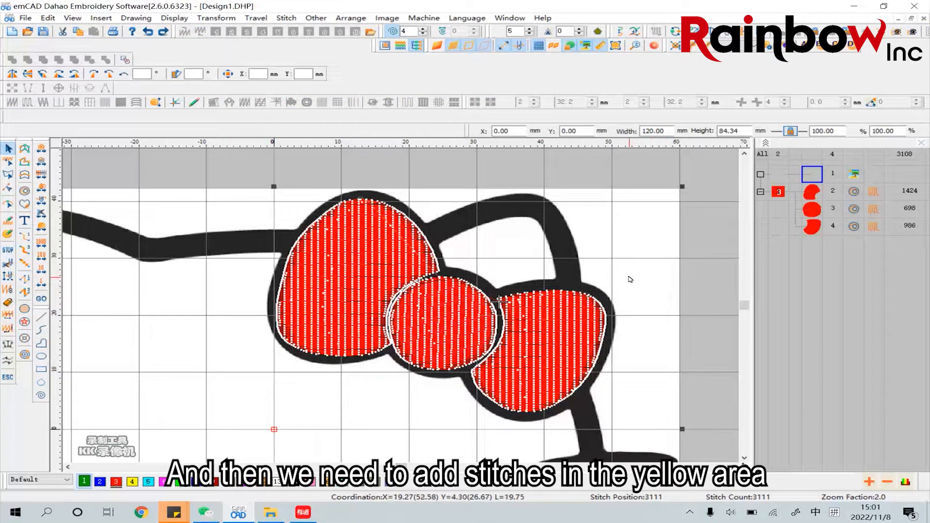
Trace a closed curved fill outline about 8 by 6 mm around the yellow nose, inside its black ring, without any inner curve
{"action": "scroll", "coordinate": [624, 277], "scroll_direction": "down", "scroll_amount": 5}
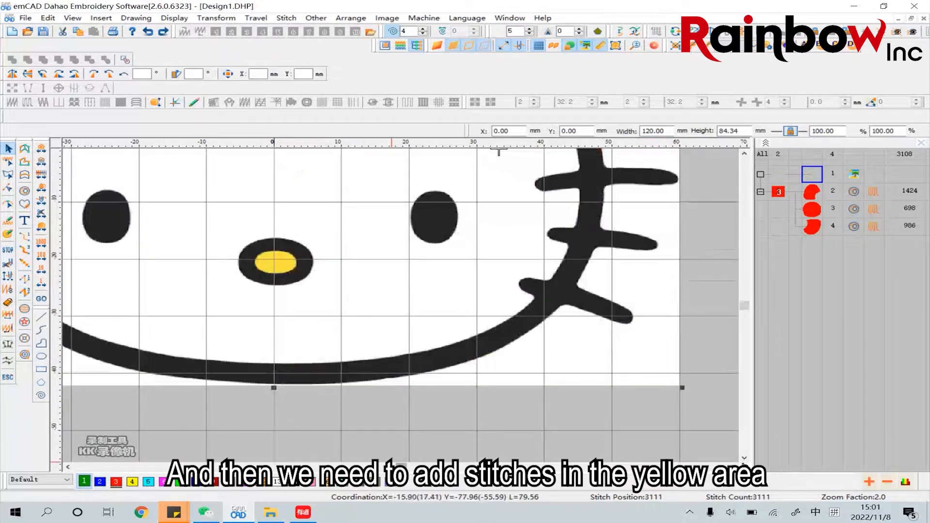
{"action": "left_click_drag", "start_coordinate": [402, 467], "coordinate": [401, 467]}
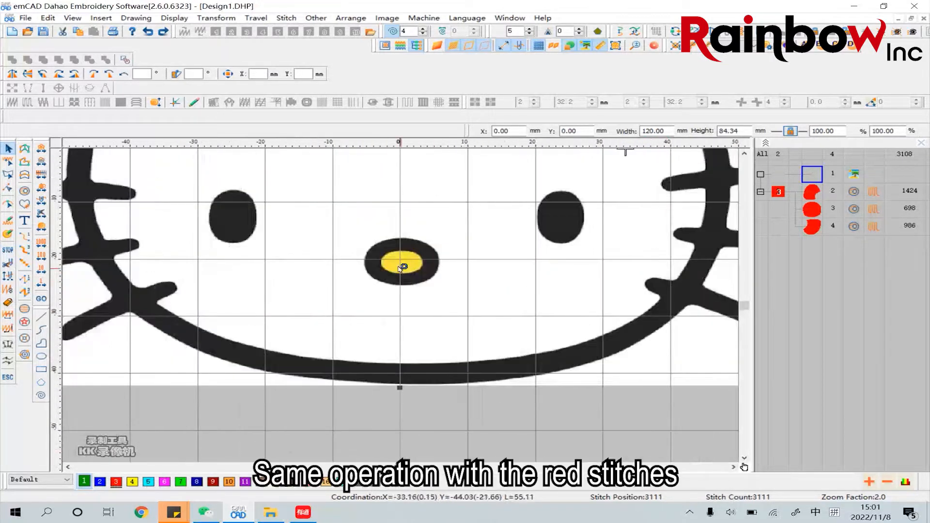
{"action": "left_click", "coordinate": [24, 194]}
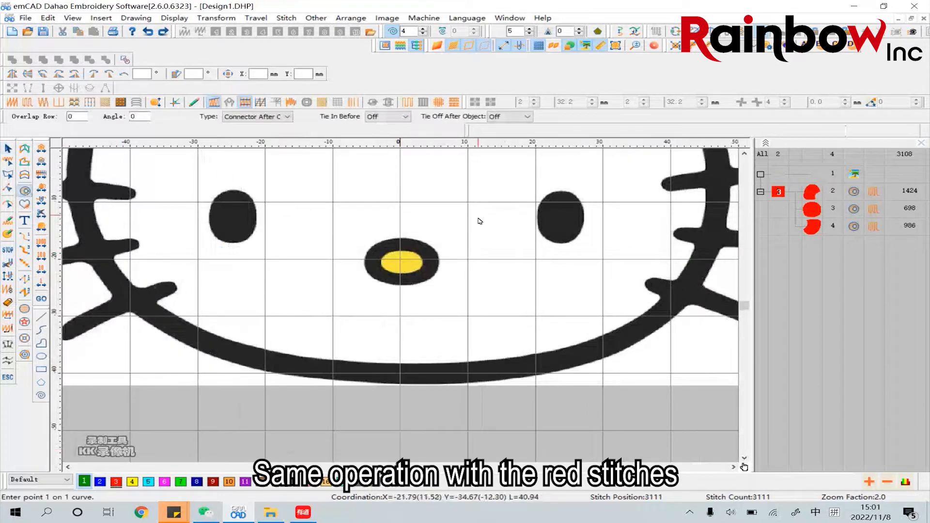
{"action": "left_click", "coordinate": [403, 245]}
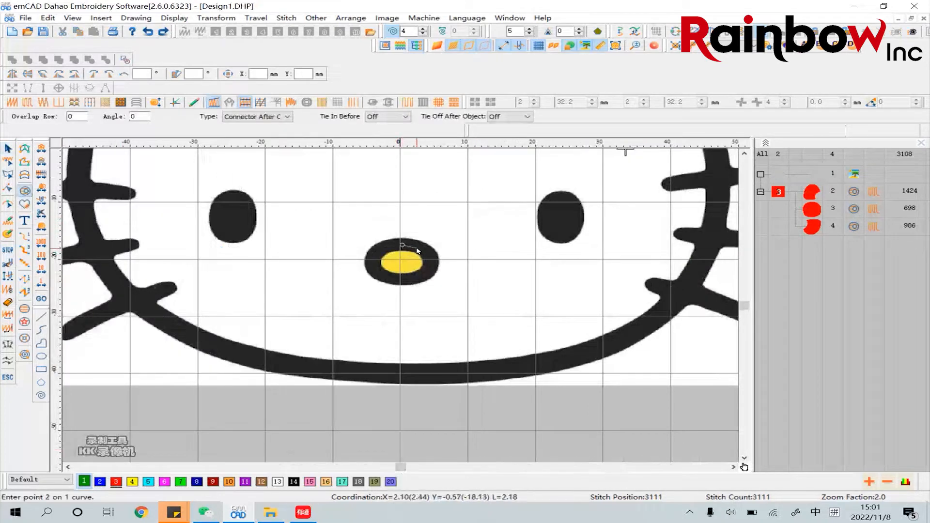
{"action": "left_click", "coordinate": [419, 250]}
{"action": "left_click", "coordinate": [428, 257]}
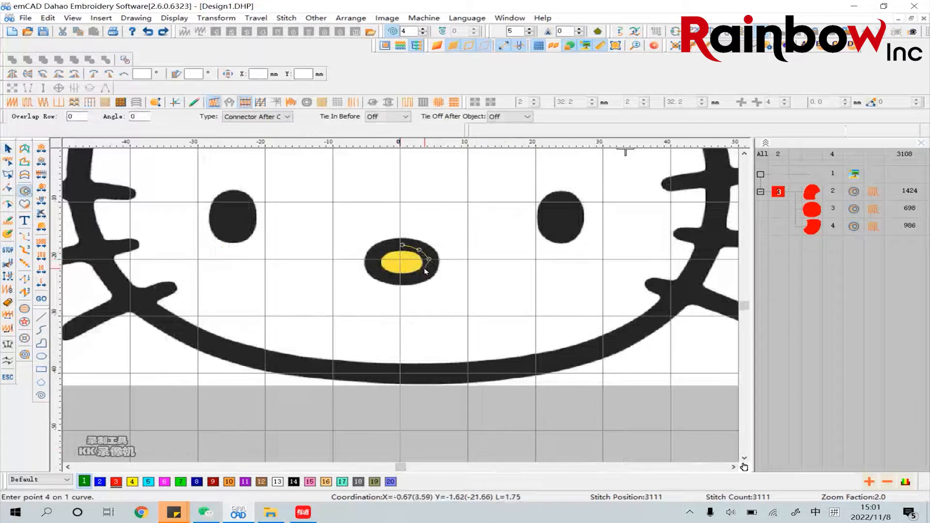
{"action": "left_click", "coordinate": [424, 272]}
{"action": "left_click", "coordinate": [405, 280]}
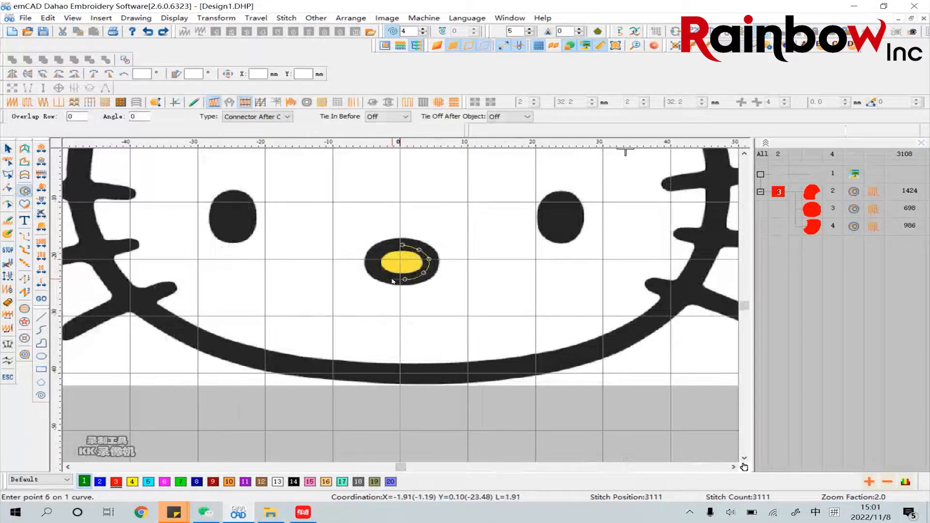
{"action": "left_click", "coordinate": [392, 278]}
{"action": "left_click", "coordinate": [378, 271]}
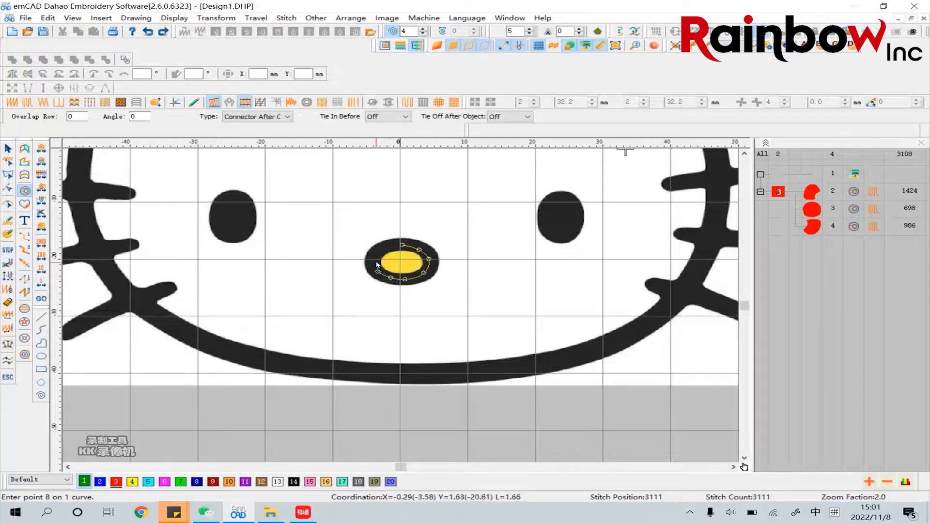
{"action": "left_click", "coordinate": [376, 259]}
{"action": "left_click", "coordinate": [384, 248]}
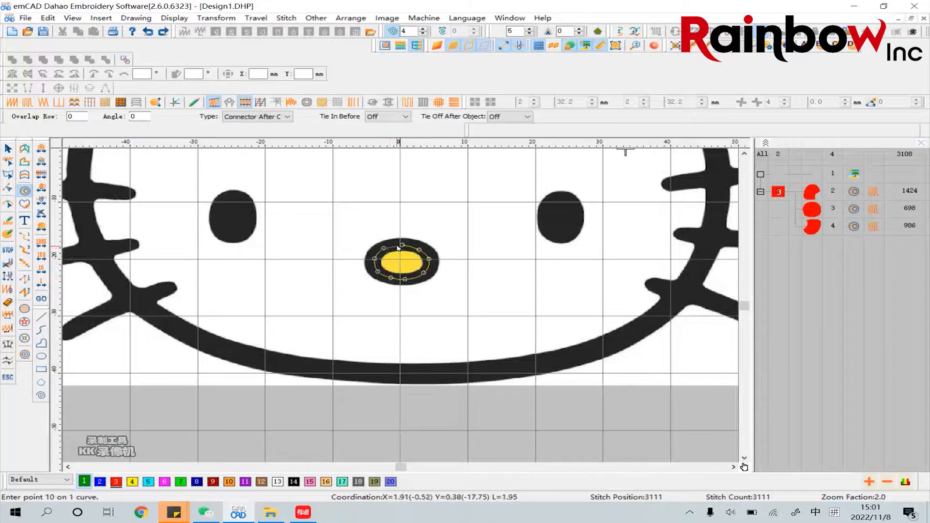
{"action": "left_click", "coordinate": [395, 246]}
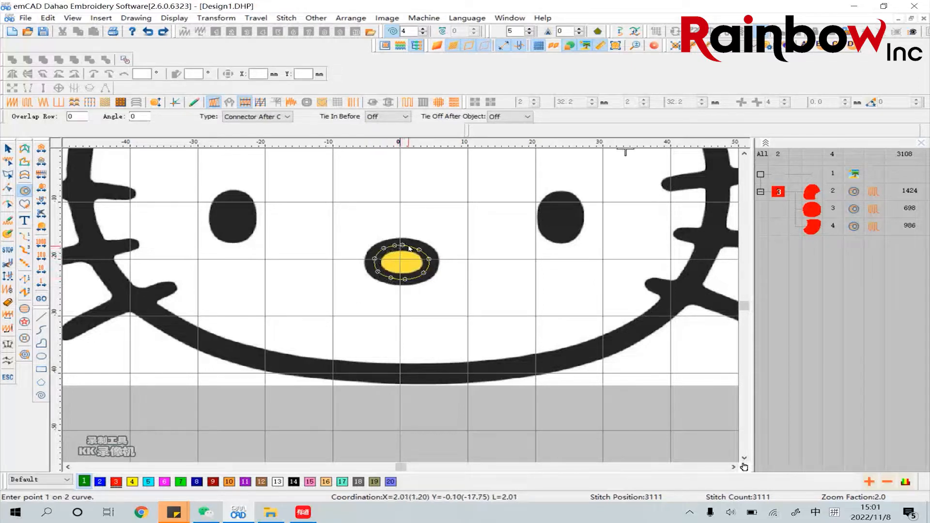
{"action": "right_click", "coordinate": [404, 248]}
Place the nose fill's stitch entry and exit points at its upper middle and set a horizontal stitch direction
{"action": "left_click", "coordinate": [402, 249]}
{"action": "left_click", "coordinate": [401, 248]}
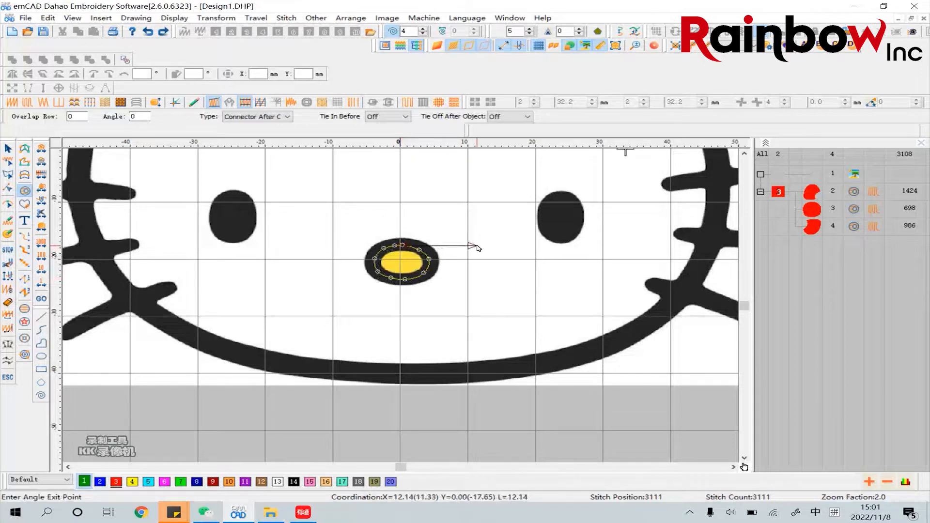
{"action": "left_click", "coordinate": [478, 248]}
{"action": "key", "text": "Escape"}
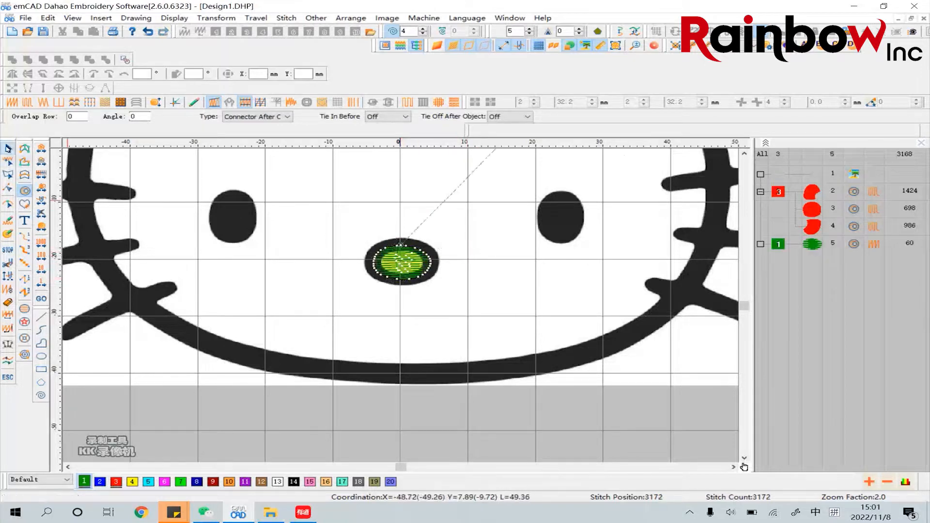
Change the nose fill to Tatami stitch in yellow number 4 with a stitch distance of 0.2 mm
{"action": "left_click", "coordinate": [422, 208]}
{"action": "left_click", "coordinate": [409, 254]}
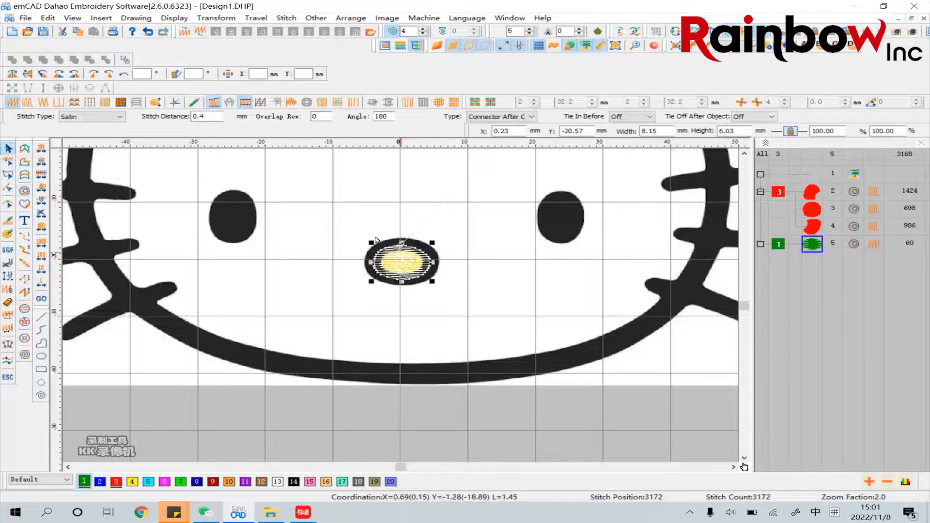
{"action": "left_click", "coordinate": [30, 104]}
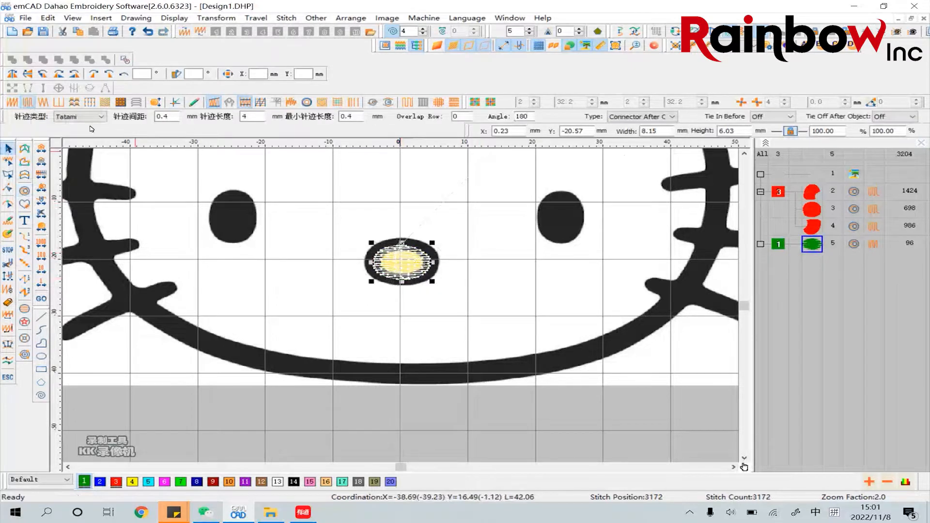
{"action": "left_click", "coordinate": [132, 481]}
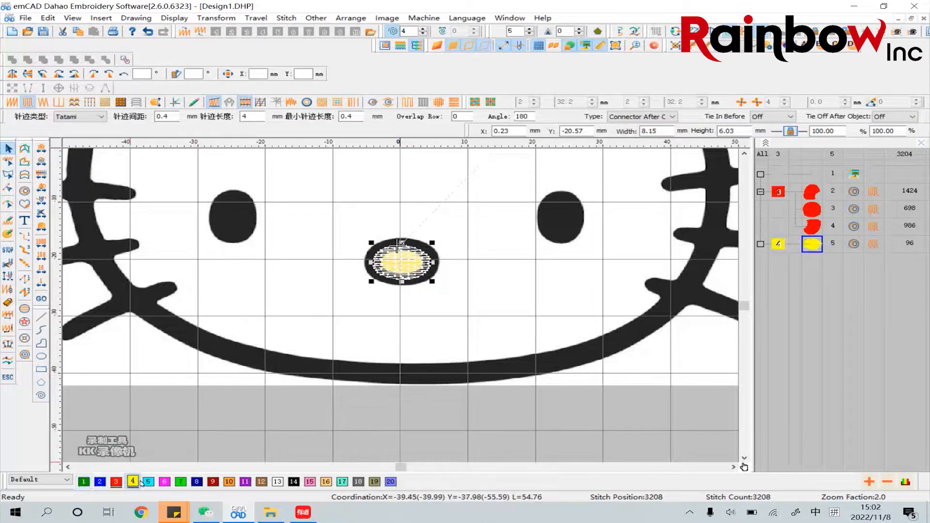
{"action": "left_click", "coordinate": [166, 116]}
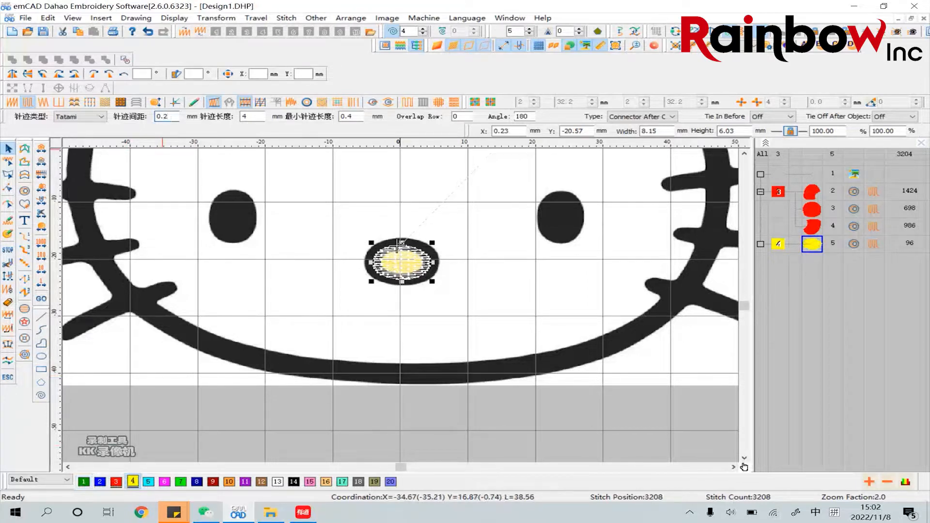
{"action": "key", "text": "Return"}
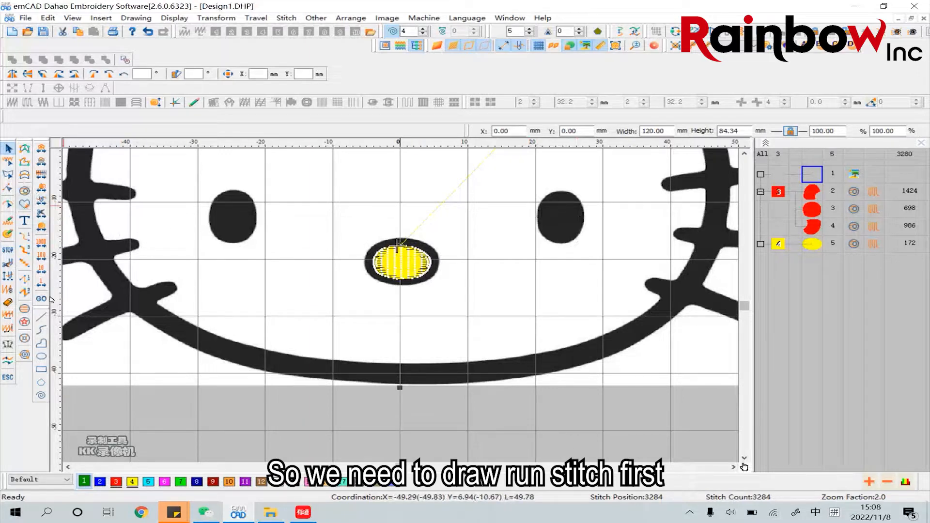
Draw an open curved line about 5.4 by 6.3 mm around the right eye, just inside its edge, ending at its left side
{"action": "left_click", "coordinate": [41, 330]}
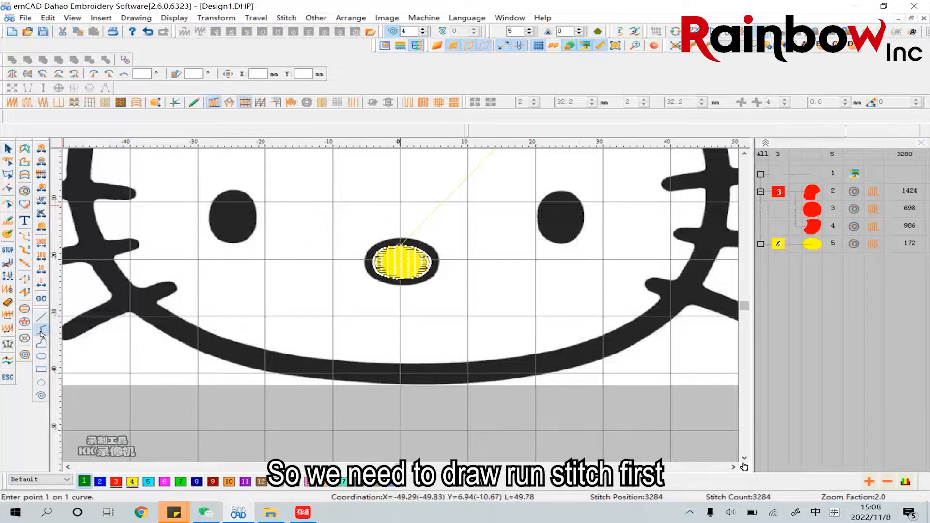
{"action": "left_click", "coordinate": [555, 234]}
{"action": "left_click", "coordinate": [571, 230]}
{"action": "left_click", "coordinate": [577, 211]}
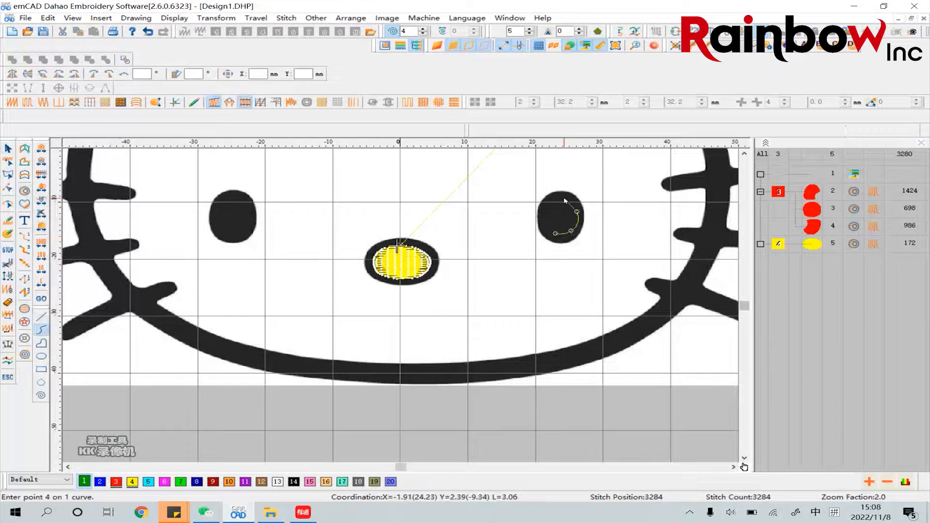
{"action": "left_click", "coordinate": [564, 198]}
{"action": "left_click", "coordinate": [546, 204]}
{"action": "left_click", "coordinate": [543, 223]}
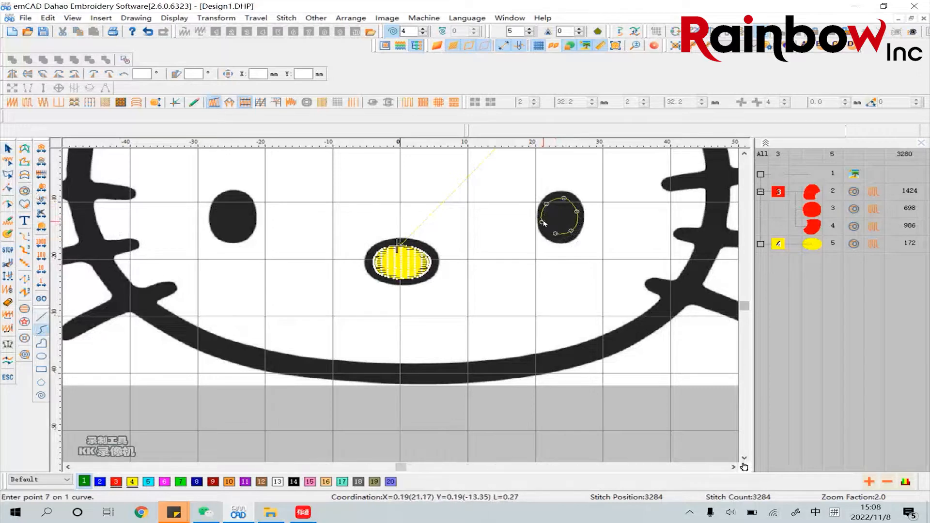
{"action": "right_click", "coordinate": [546, 223]}
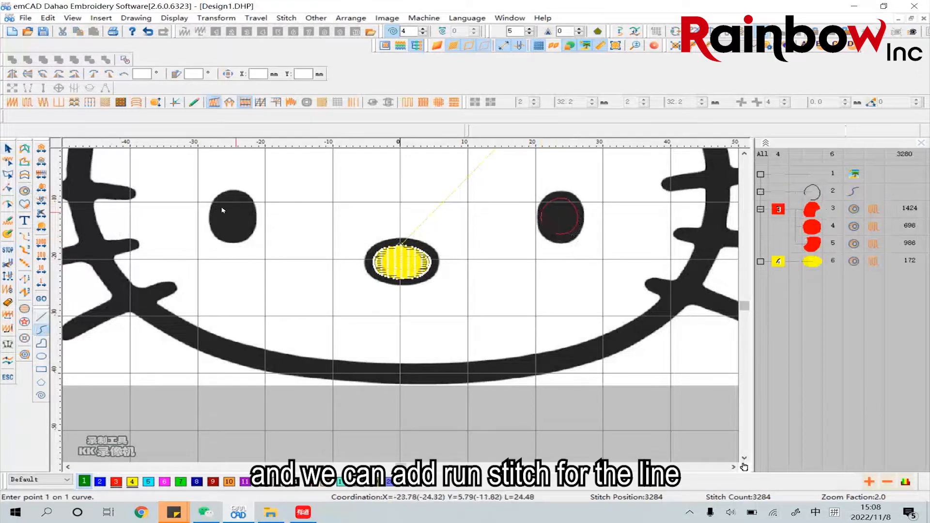
Convert the right eye's curve to a Run stitch and change its colour to black number 14
{"action": "left_click", "coordinate": [8, 149]}
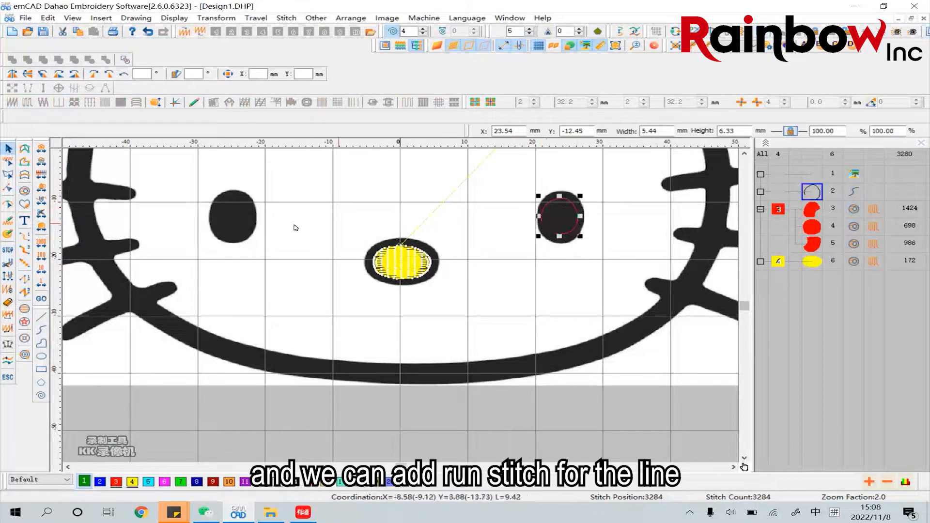
{"action": "left_click", "coordinate": [26, 238]}
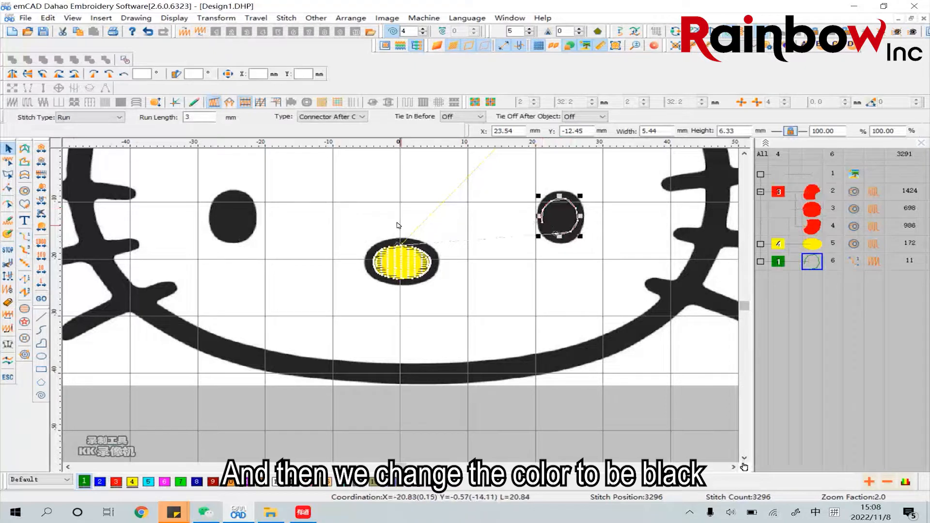
{"action": "left_click", "coordinate": [484, 221]}
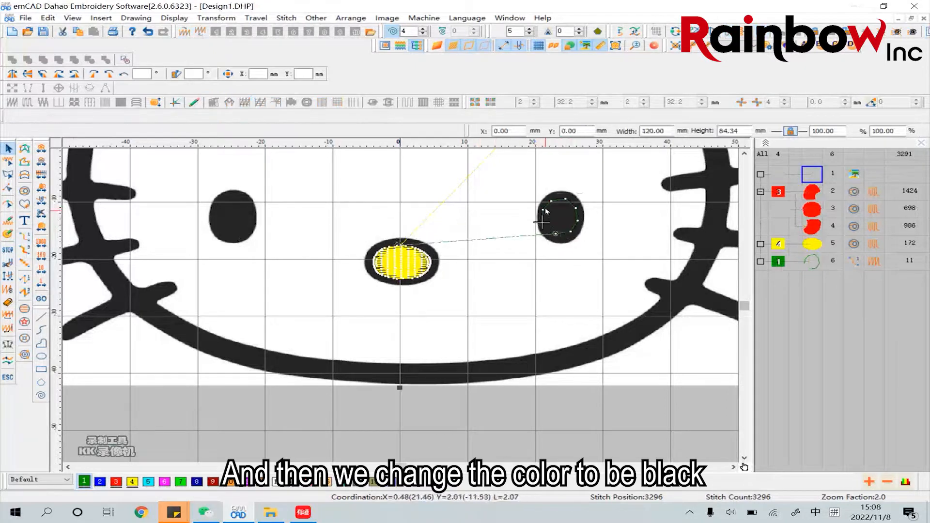
{"action": "left_click", "coordinate": [546, 211]}
{"action": "left_click", "coordinate": [293, 481]}
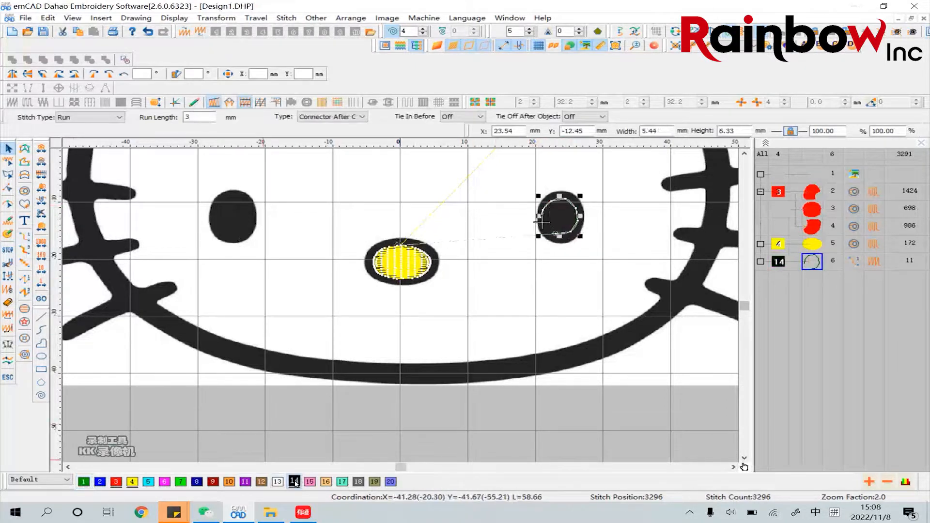
{"action": "left_click", "coordinate": [581, 274]}
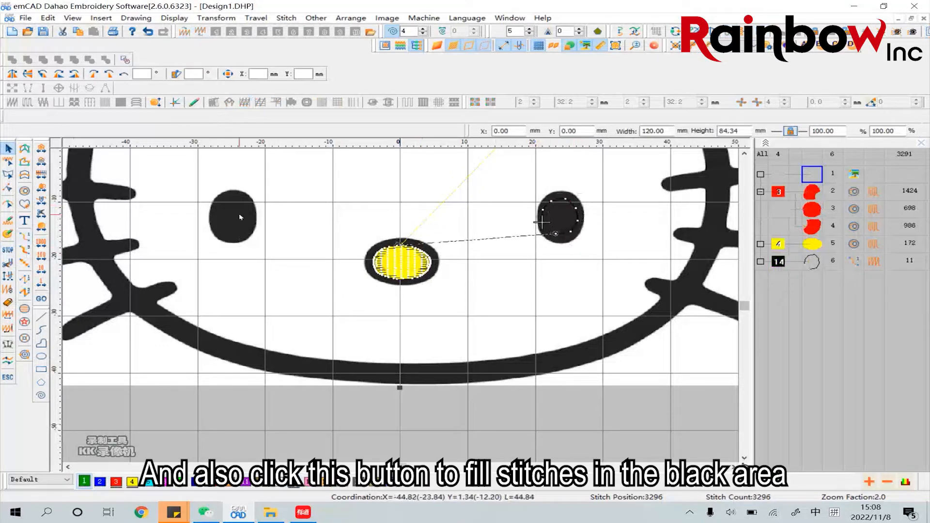
Trace a closed curved Complex Fill outline along the right eye's outer edge, without any inner curve
{"action": "left_click", "coordinate": [25, 192]}
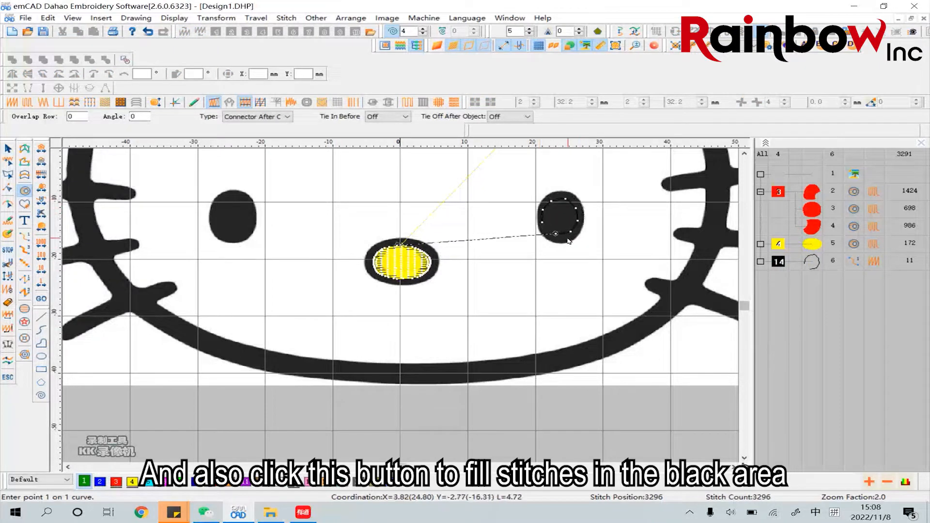
{"action": "left_click", "coordinate": [546, 197]}
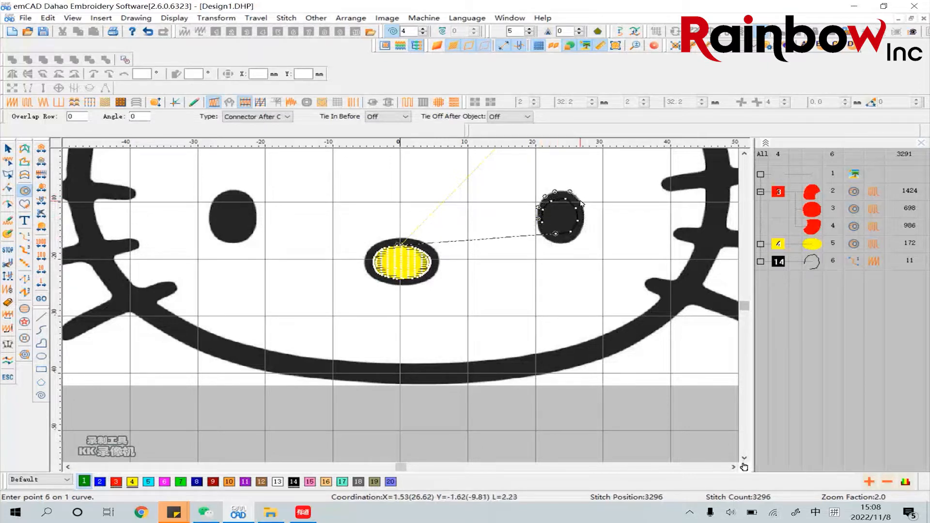
{"action": "left_click", "coordinate": [584, 215]}
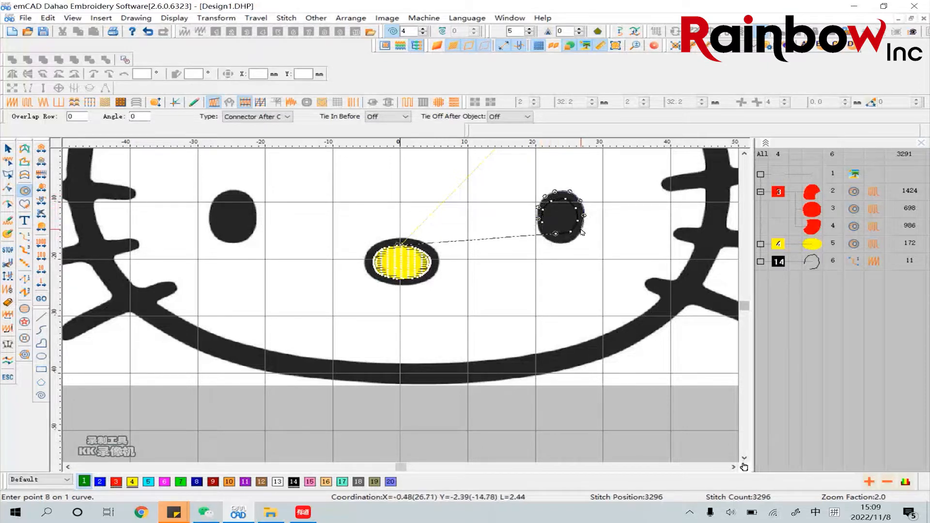
{"action": "left_click", "coordinate": [581, 230]}
{"action": "left_click", "coordinate": [570, 241]}
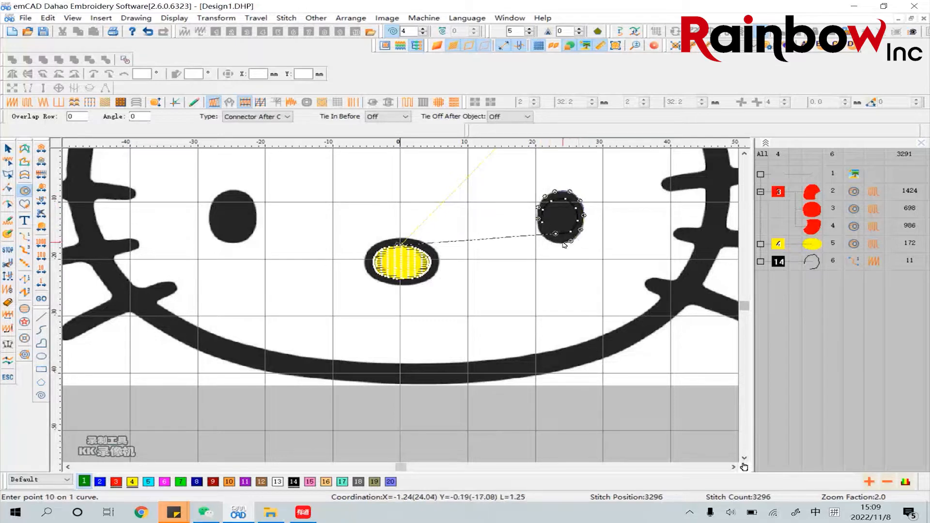
{"action": "left_click", "coordinate": [557, 243]}
{"action": "left_click", "coordinate": [544, 237]}
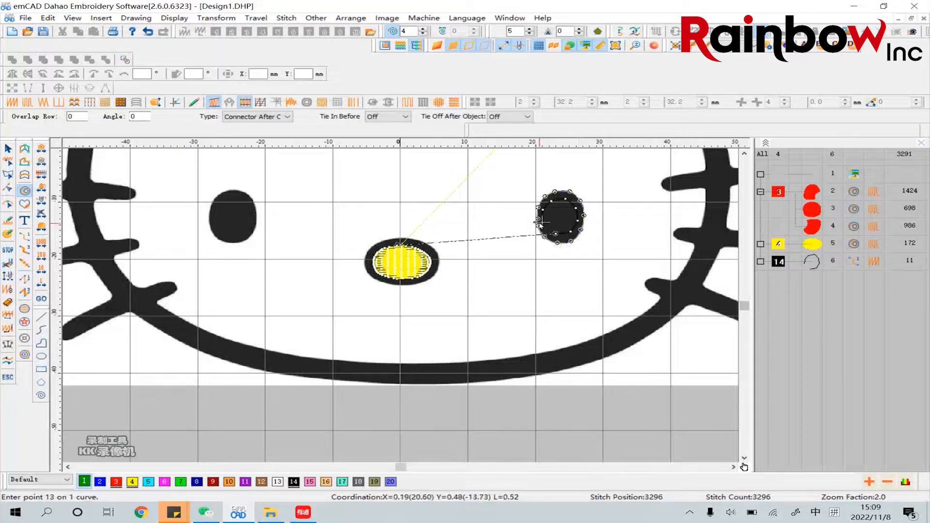
{"action": "right_click", "coordinate": [540, 222]}
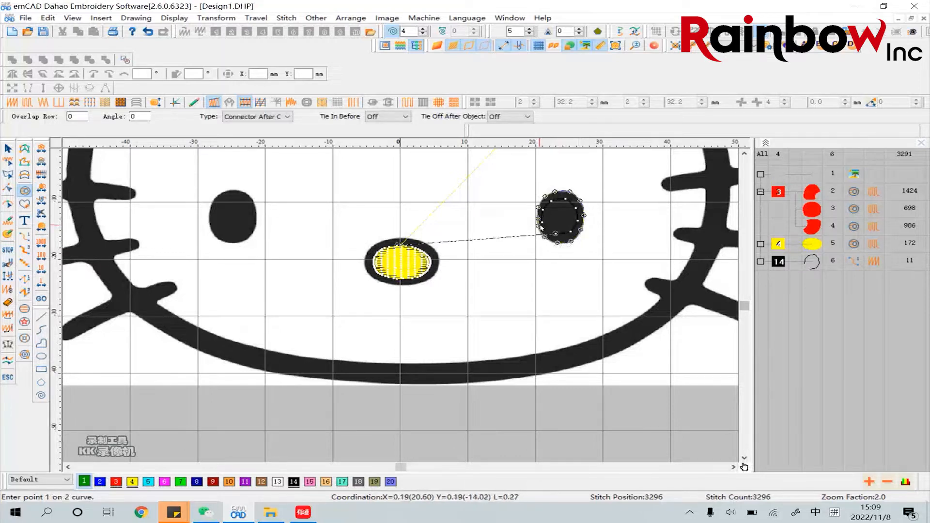
{"action": "right_click", "coordinate": [545, 224]}
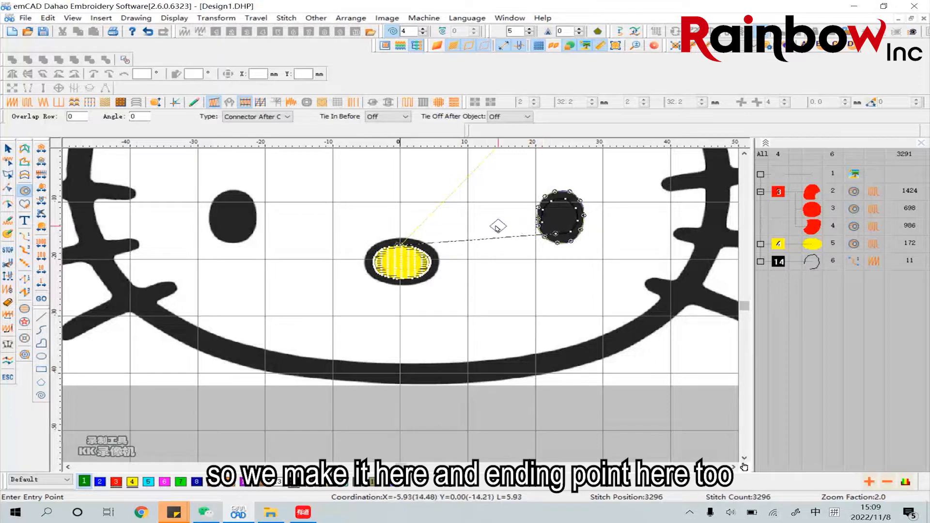
Place the right eye fill's entry and exit points at its left edge and set a horizontal stitch direction across the eye
{"action": "left_click", "coordinate": [538, 223]}
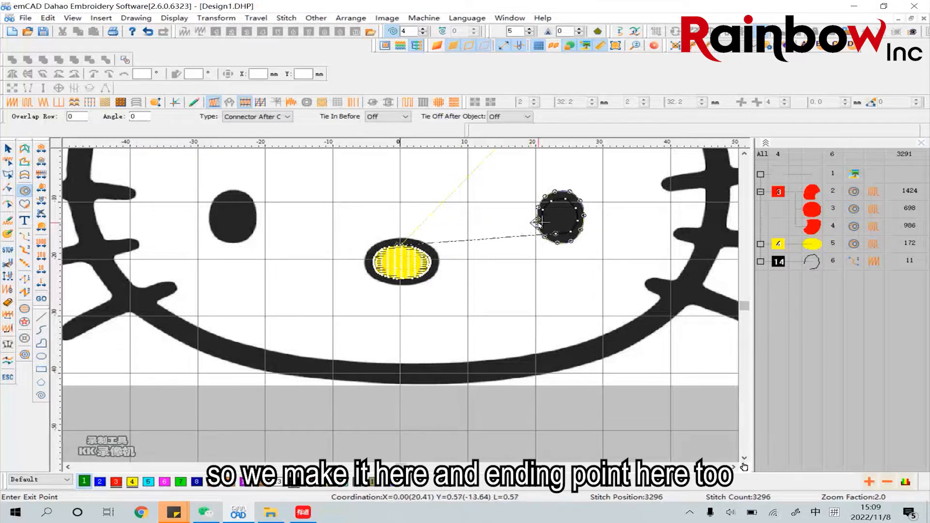
{"action": "left_click", "coordinate": [538, 223]}
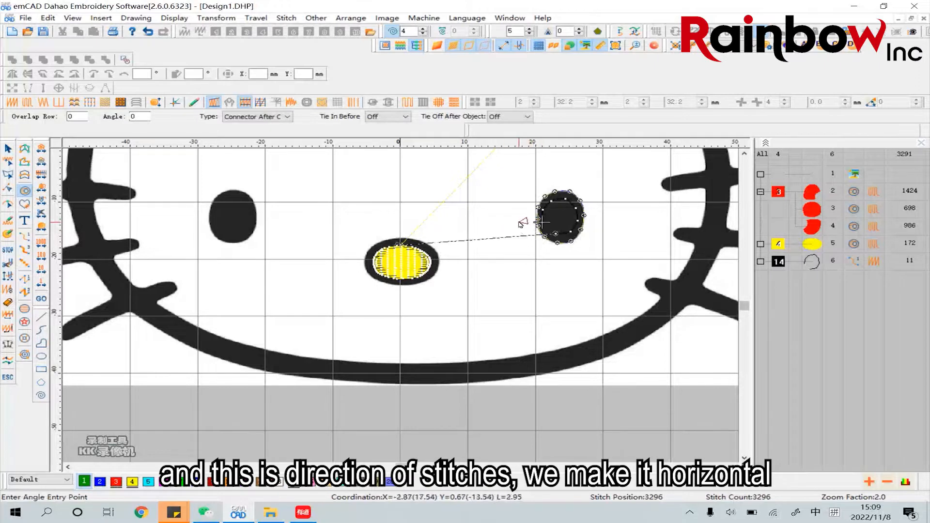
{"action": "left_click", "coordinate": [521, 223]}
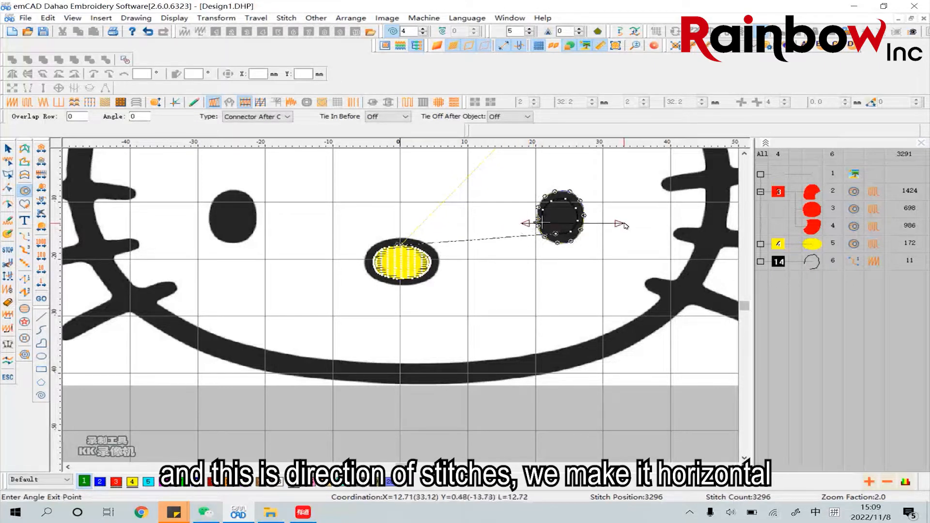
{"action": "left_click", "coordinate": [624, 224]}
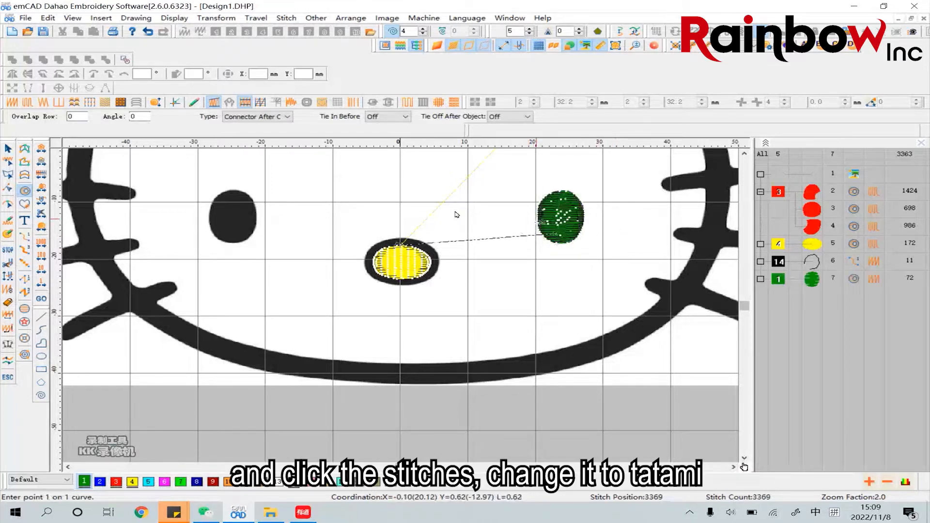
{"action": "key", "text": "Escape"}
Change the right eye's fill to Tatami stitch with a stitch distance of 0.3 mm and colour it black number 14
{"action": "left_click", "coordinate": [534, 221]}
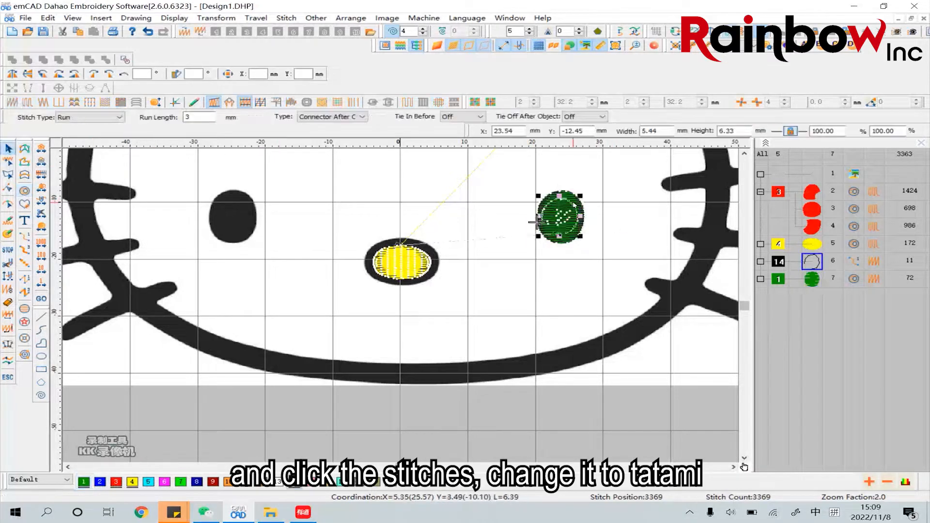
{"action": "left_click", "coordinate": [607, 200]}
{"action": "left_click", "coordinate": [573, 198]}
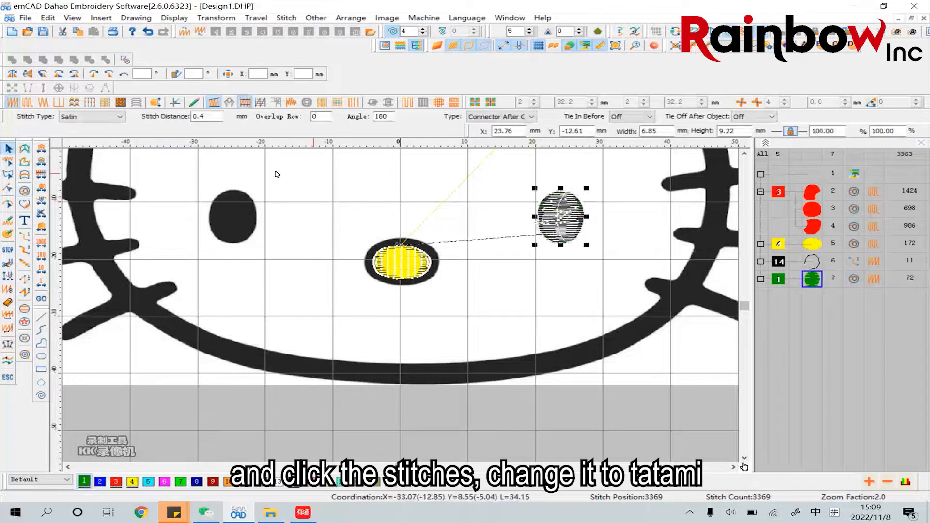
{"action": "left_click", "coordinate": [28, 102]}
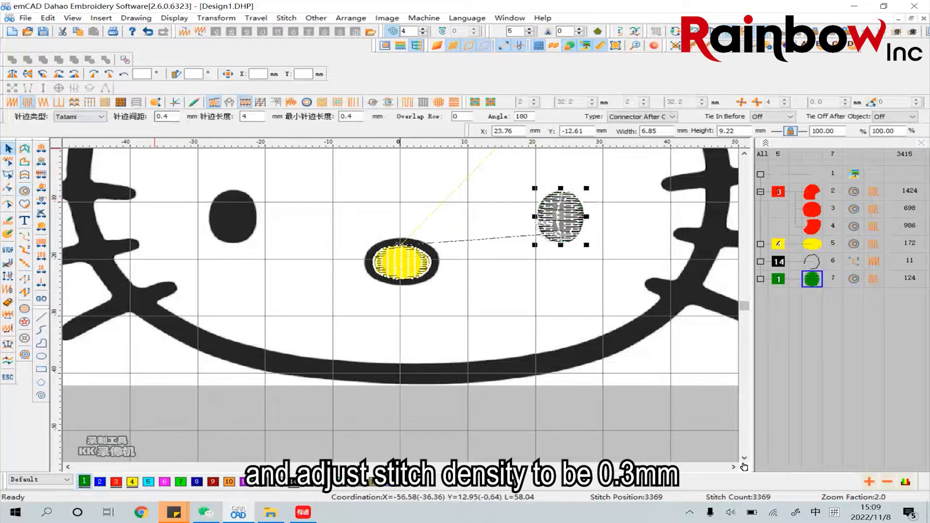
{"action": "left_click_drag", "start_coordinate": [170, 117], "coordinate": [164, 117]}
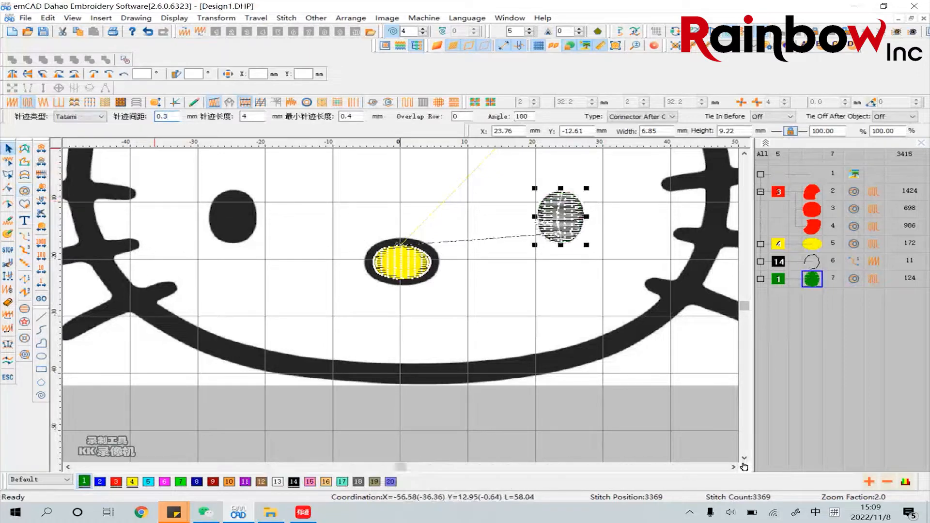
{"action": "key", "text": "Return"}
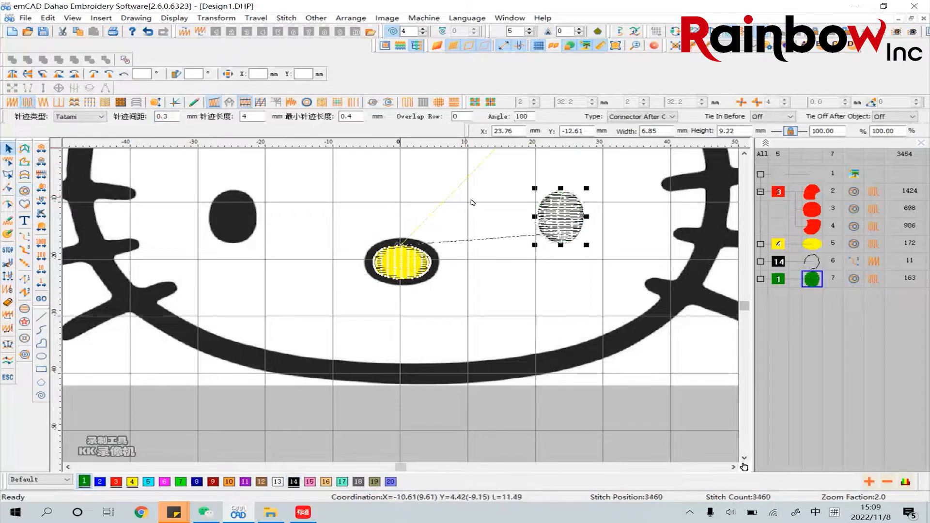
{"action": "left_click", "coordinate": [629, 263]}
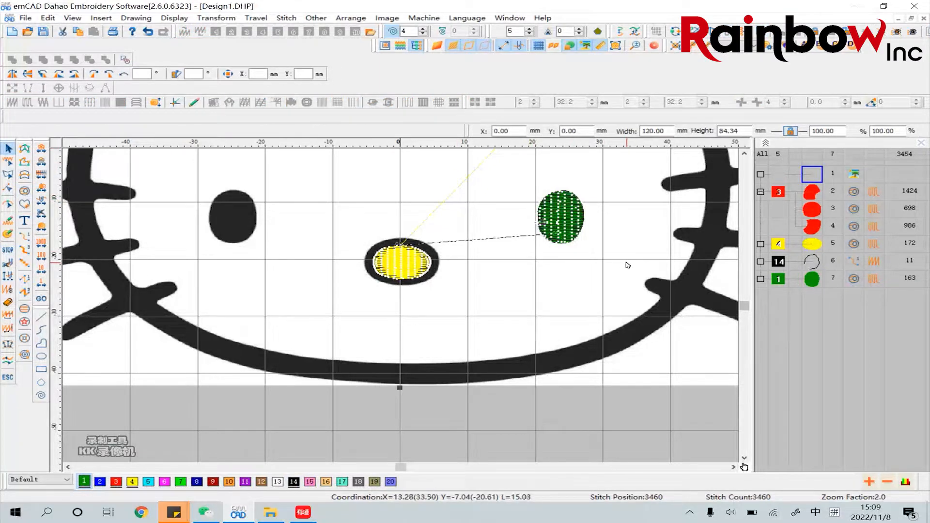
{"action": "left_click", "coordinate": [581, 228]}
{"action": "left_click", "coordinate": [296, 484]}
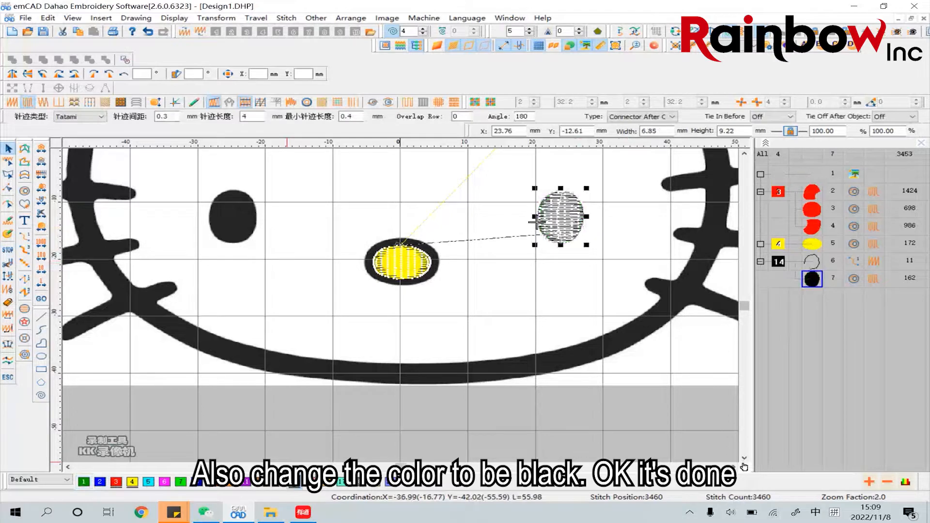
{"action": "left_click", "coordinate": [634, 244]}
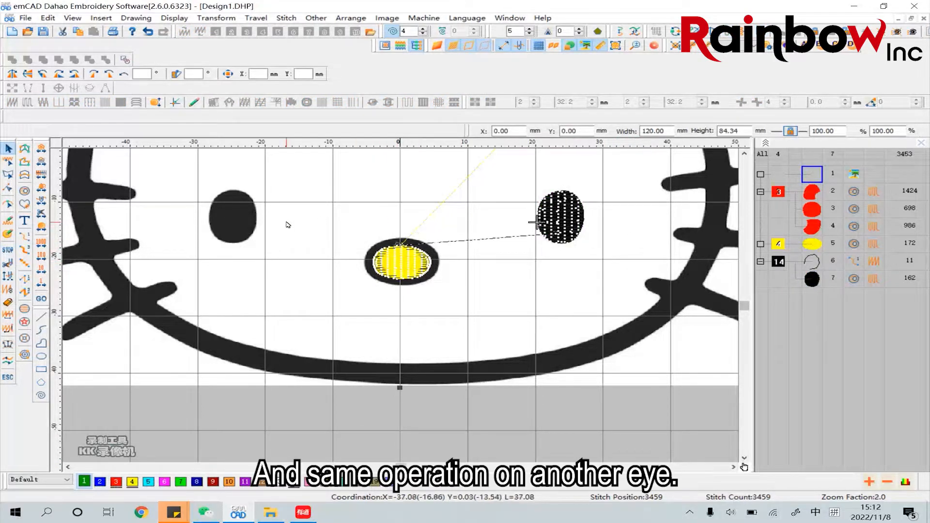
Draw an open curve about 5.9 by 6.6 mm just inside the left eye, ending at its right side, as a black number 14 Run stitch
{"action": "left_click", "coordinate": [46, 330]}
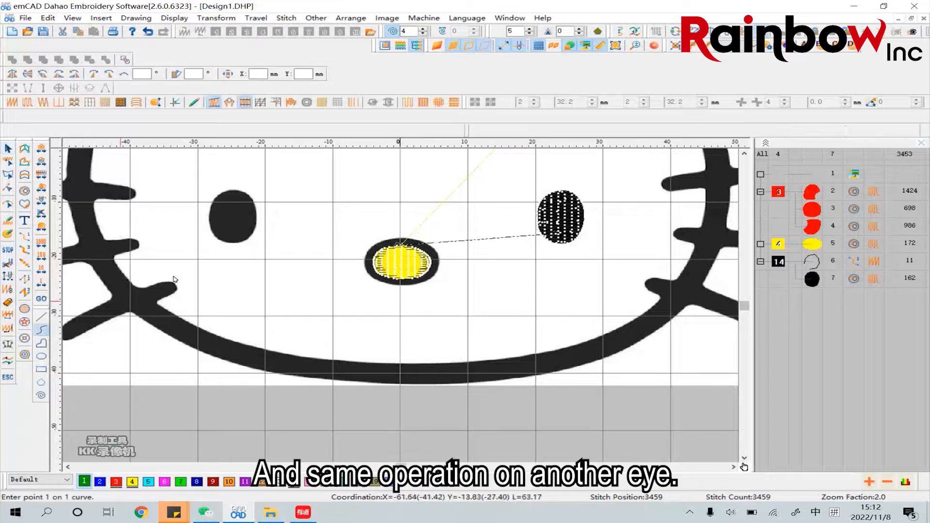
{"action": "left_click", "coordinate": [249, 222]}
{"action": "left_click", "coordinate": [239, 232]}
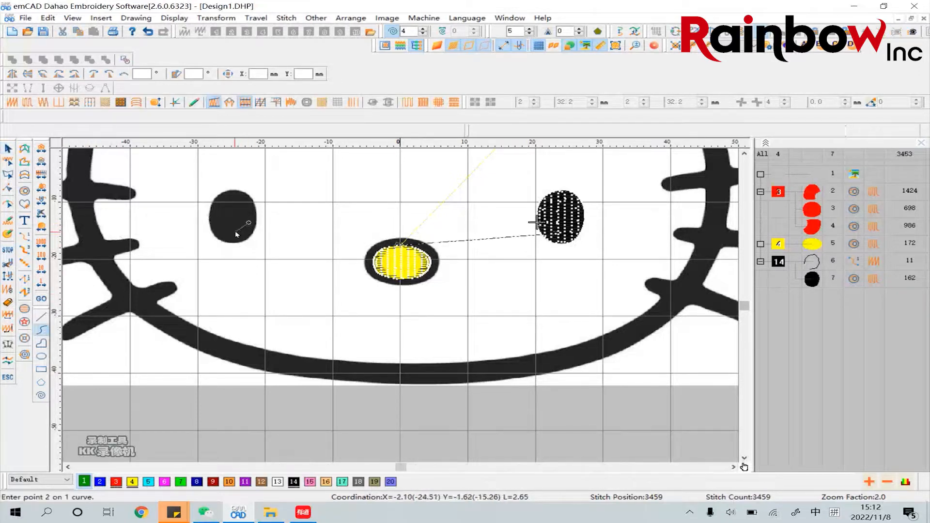
{"action": "left_click", "coordinate": [224, 236]}
{"action": "left_click", "coordinate": [212, 220]}
{"action": "left_click", "coordinate": [217, 204]}
{"action": "left_click", "coordinate": [231, 198]}
{"action": "left_click", "coordinate": [246, 203]}
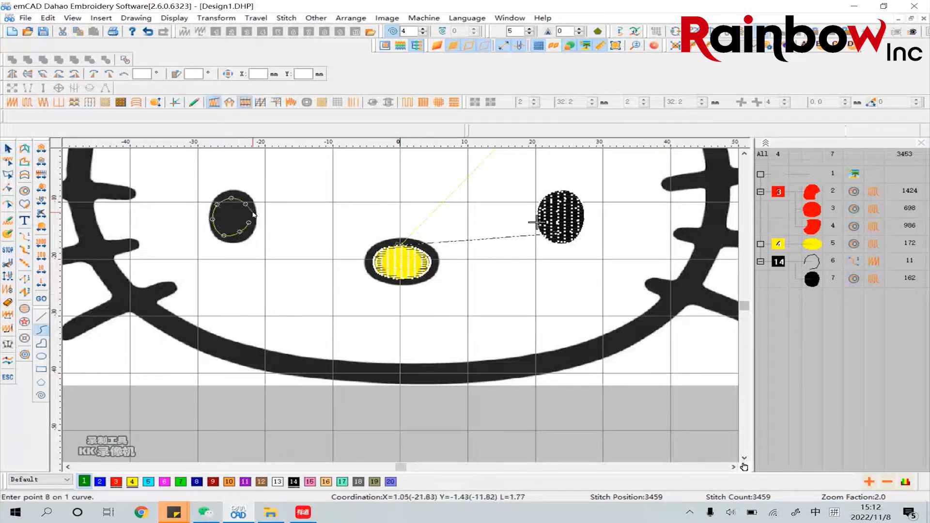
{"action": "left_click", "coordinate": [253, 213]}
{"action": "key", "text": "Return"}
{"action": "key", "text": "Escape"}
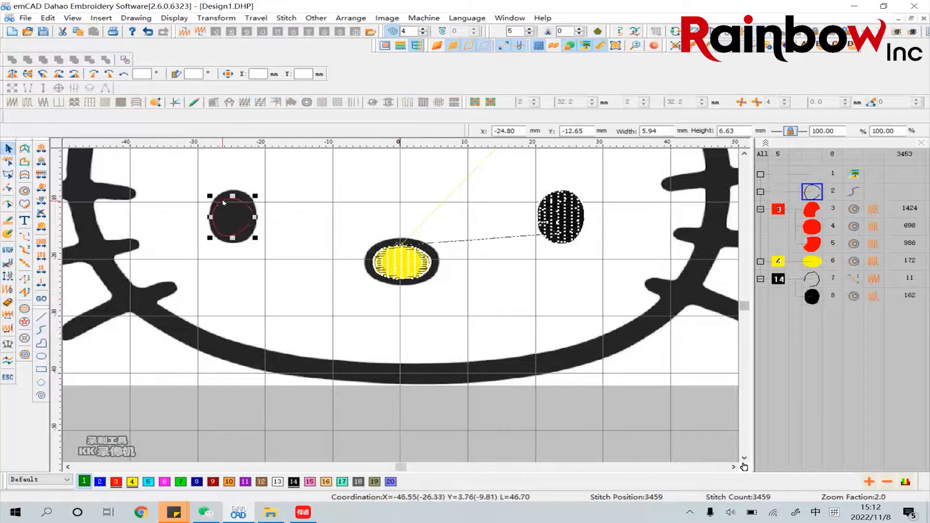
{"action": "left_click", "coordinate": [24, 237]}
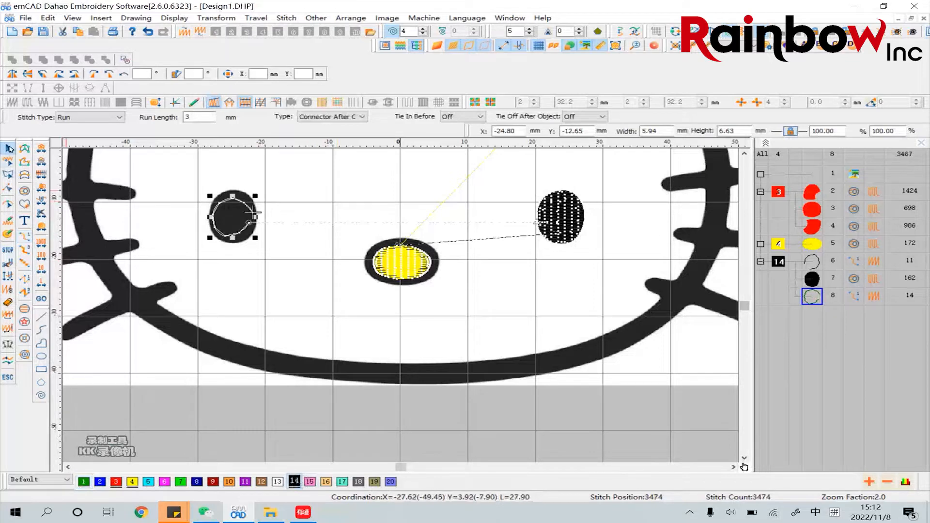
Trace a closed curved Complex Fill outline along the left eye's outer edge, without any inner curve
{"action": "left_click", "coordinate": [24, 190]}
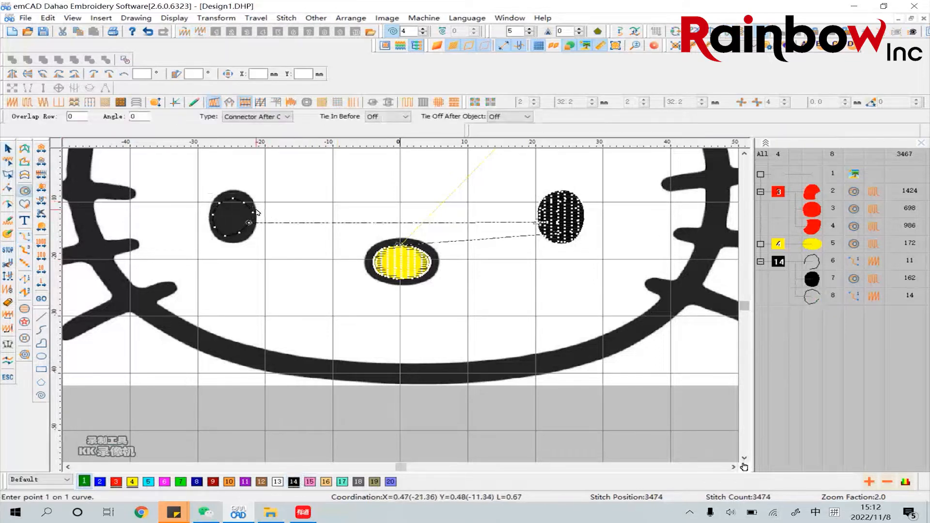
{"action": "left_click", "coordinate": [216, 198]}
{"action": "left_click", "coordinate": [210, 227]}
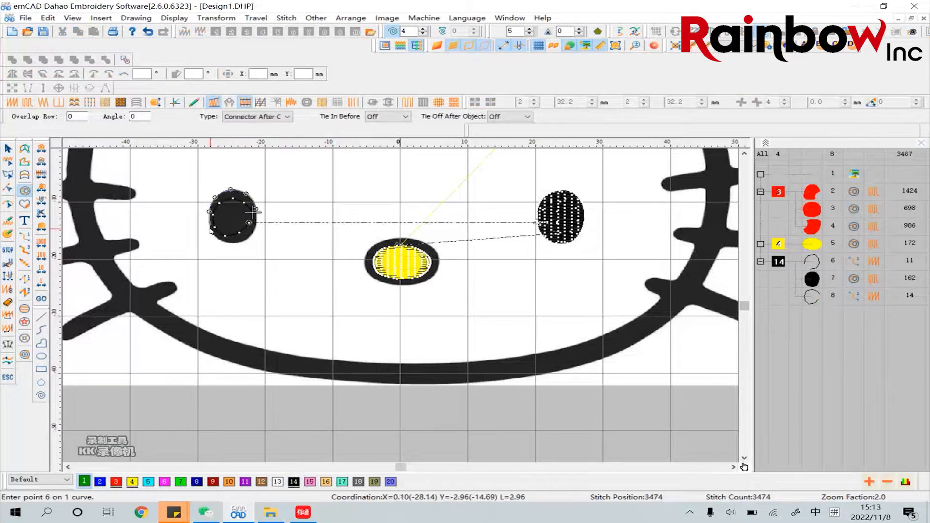
{"action": "left_click", "coordinate": [221, 240]}
{"action": "left_click", "coordinate": [240, 241]}
{"action": "left_click", "coordinate": [251, 237]}
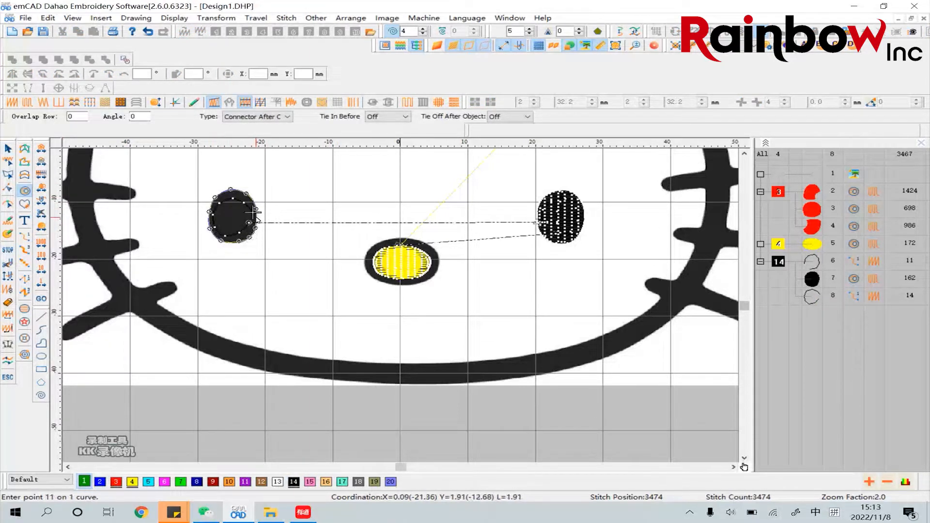
{"action": "key", "text": "Return"}
{"action": "key", "text": "Return"}
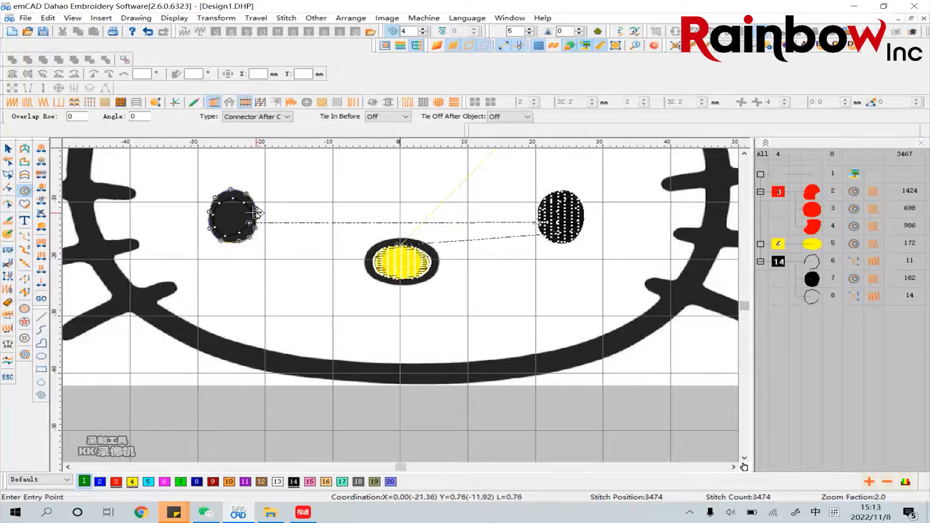
Place the left eye fill's entry and exit points at its right edge and set a horizontal stitch direction
{"action": "left_click", "coordinate": [255, 213]}
{"action": "left_click", "coordinate": [273, 215]}
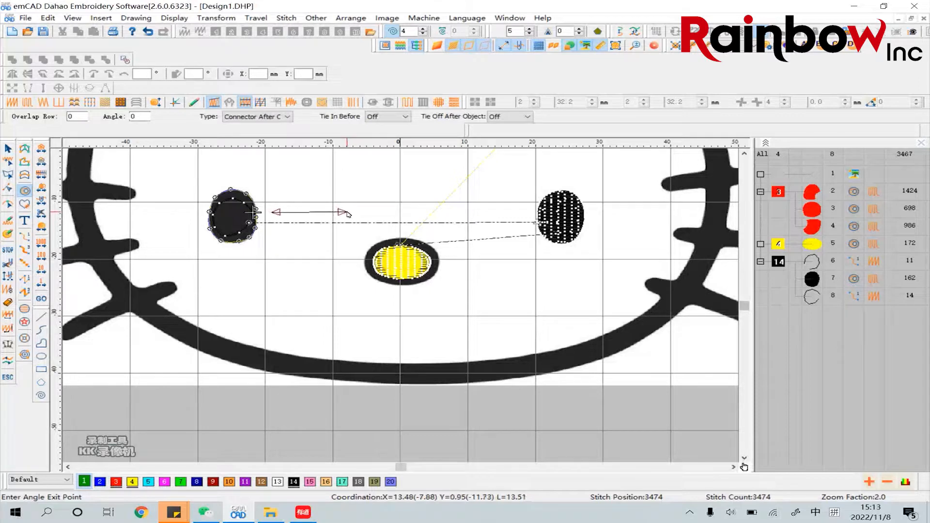
{"action": "left_click", "coordinate": [347, 214]}
{"action": "left_click", "coordinate": [9, 148]}
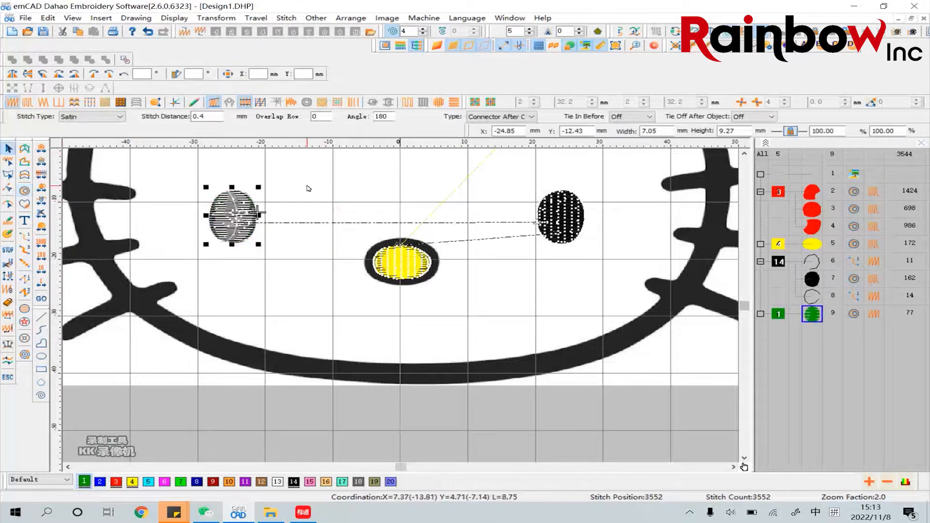
Change the left eye's fill to Tatami stitch with a stitch distance of 0.3 mm and colour it black number 14
{"action": "left_click", "coordinate": [307, 187]}
{"action": "left_click", "coordinate": [248, 203]}
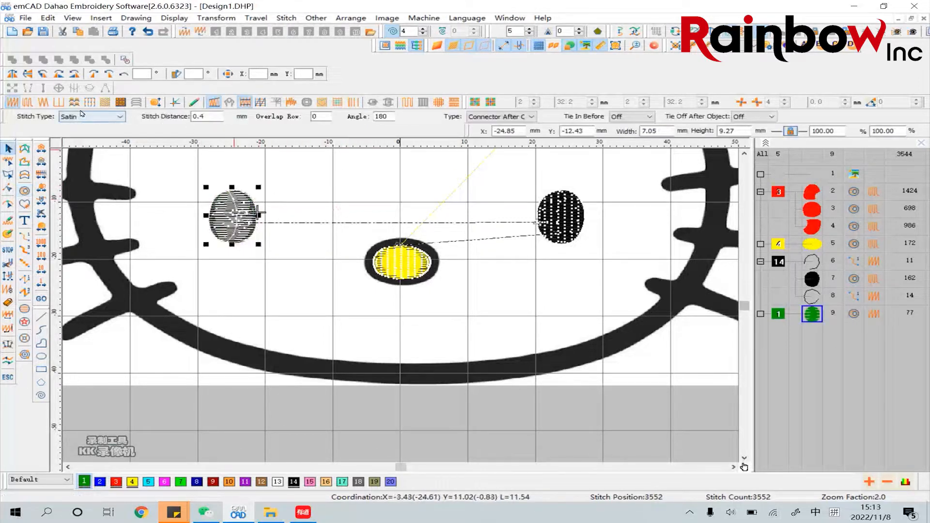
{"action": "left_click", "coordinate": [27, 103]}
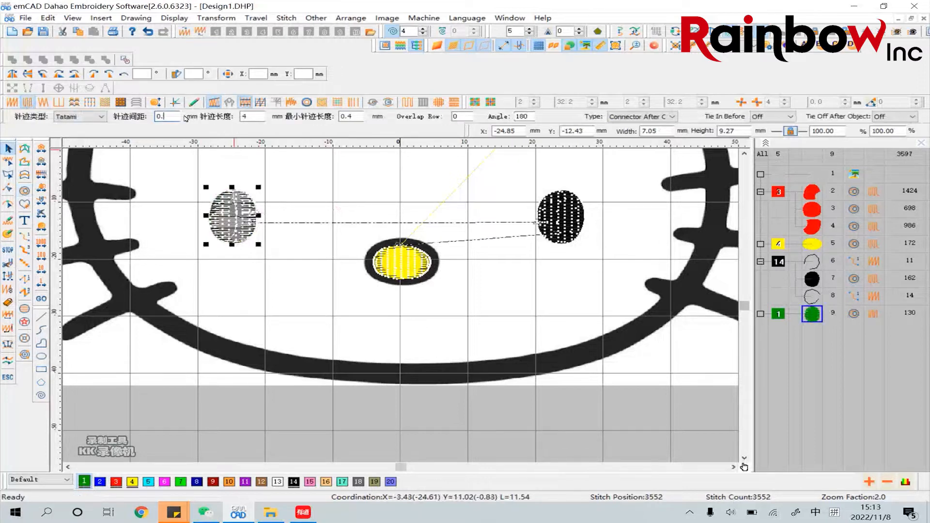
{"action": "key", "text": "Return"}
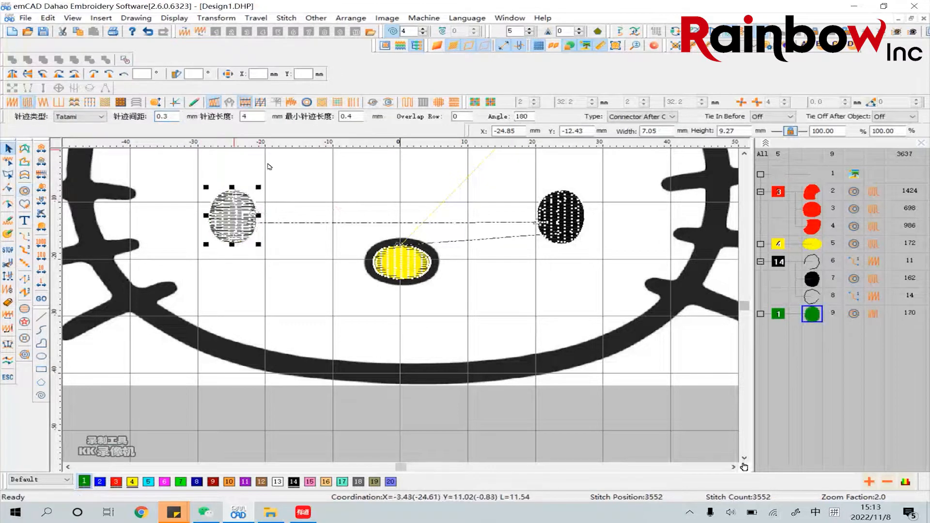
{"action": "left_click", "coordinate": [295, 482]}
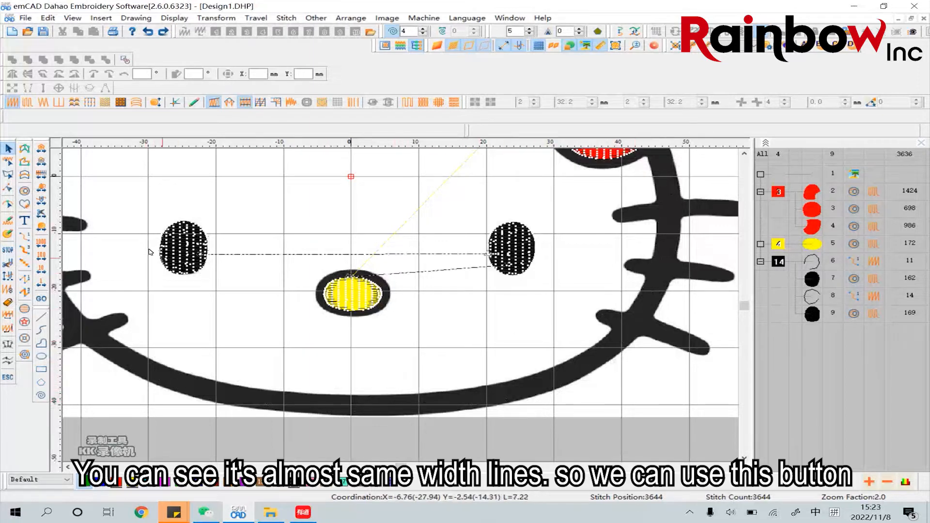
Draw an Input Parallel satin column along the centre of the right ear's outline between the bow loops, about 9.5 mm wide with stitches perpendicular to the line
{"action": "left_click", "coordinate": [25, 177]}
{"action": "scroll", "coordinate": [498, 241], "scroll_direction": "up", "scroll_amount": 5}
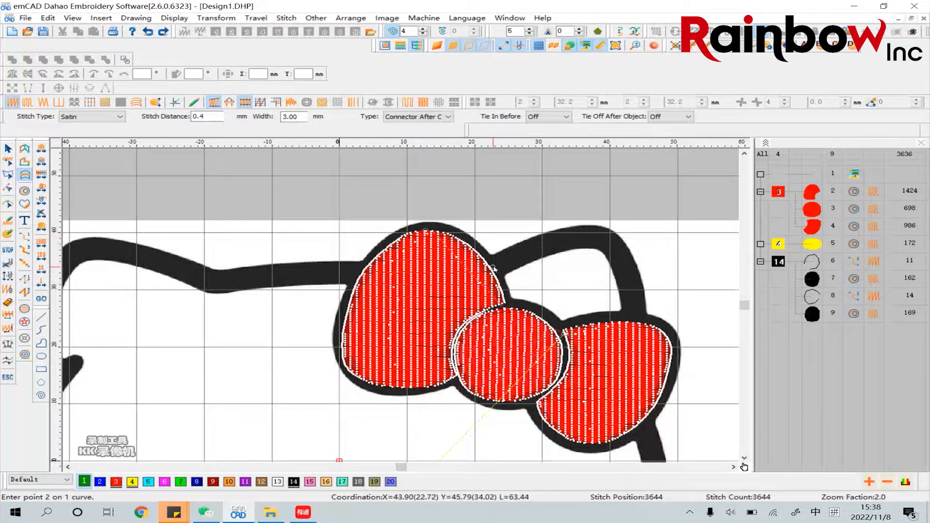
{"action": "left_click", "coordinate": [494, 267]}
{"action": "left_click", "coordinate": [534, 248]}
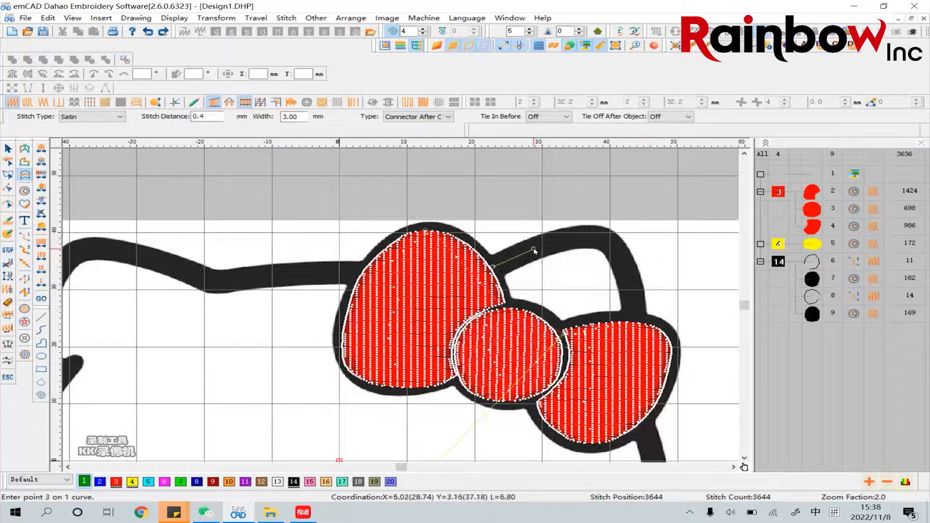
{"action": "left_click", "coordinate": [573, 238]}
{"action": "left_click", "coordinate": [603, 239]}
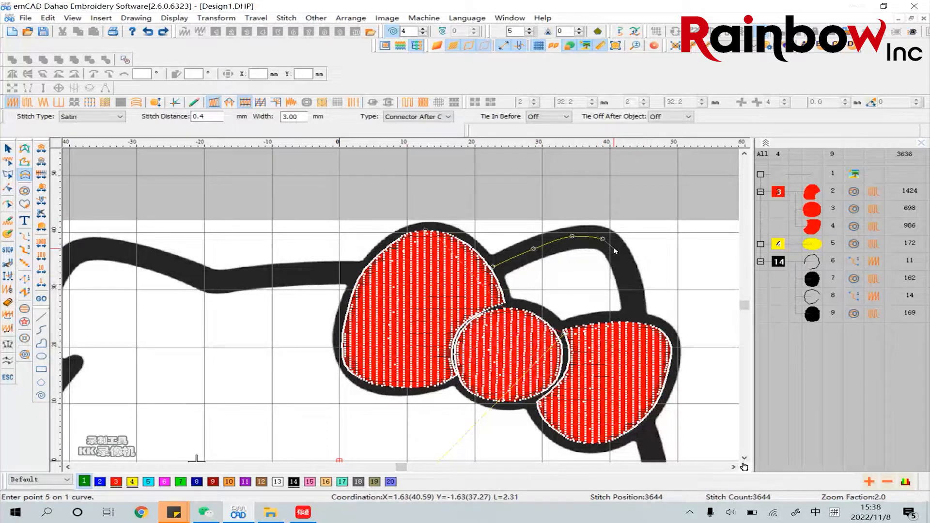
{"action": "left_click", "coordinate": [614, 249]}
{"action": "left_click", "coordinate": [624, 265]}
{"action": "left_click", "coordinate": [632, 296]}
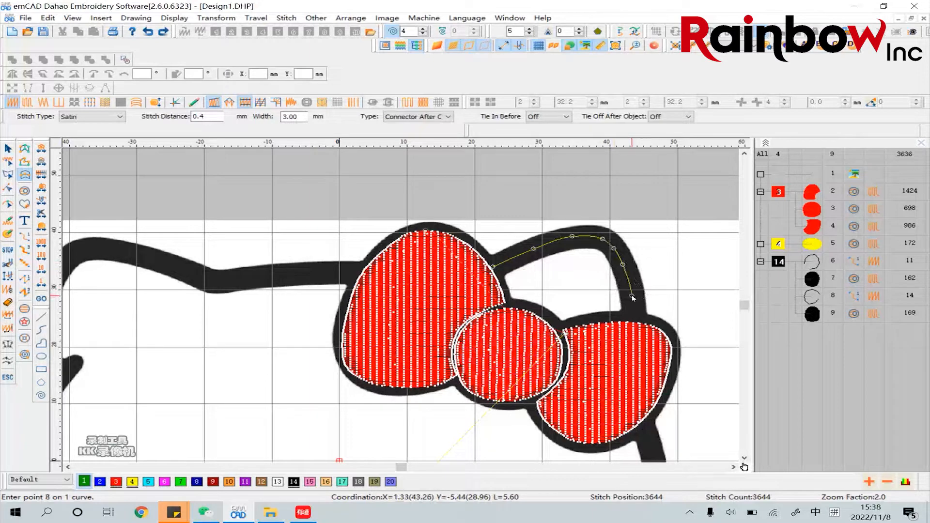
{"action": "left_click", "coordinate": [634, 319]}
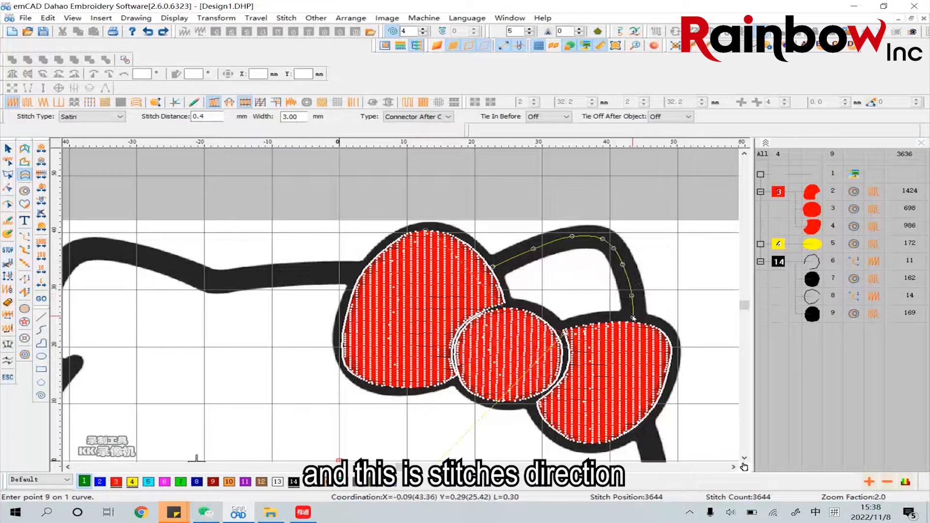
{"action": "key", "text": "Return"}
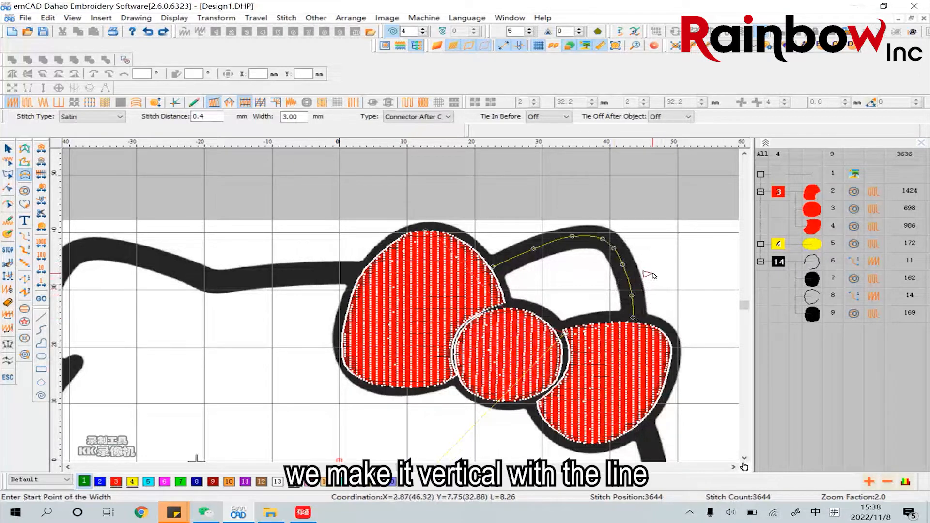
{"action": "left_click", "coordinate": [651, 272]}
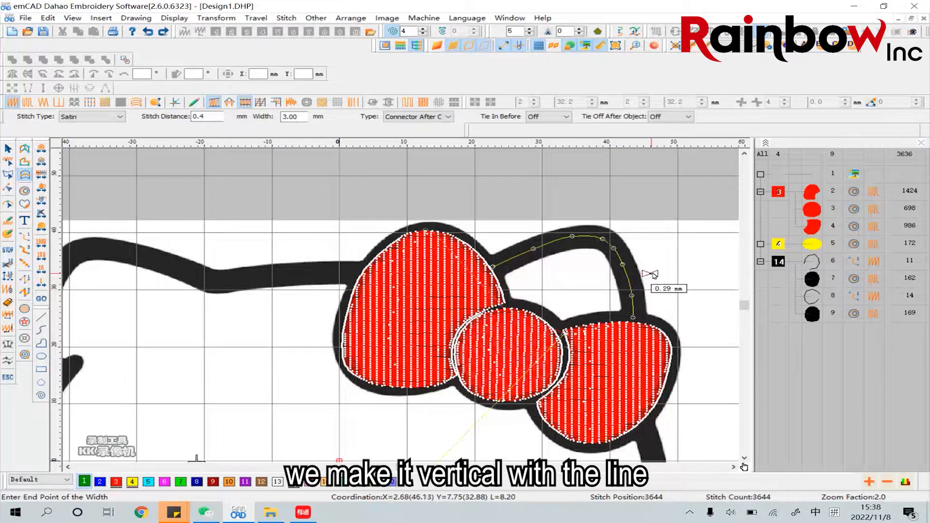
{"action": "left_click", "coordinate": [716, 260]}
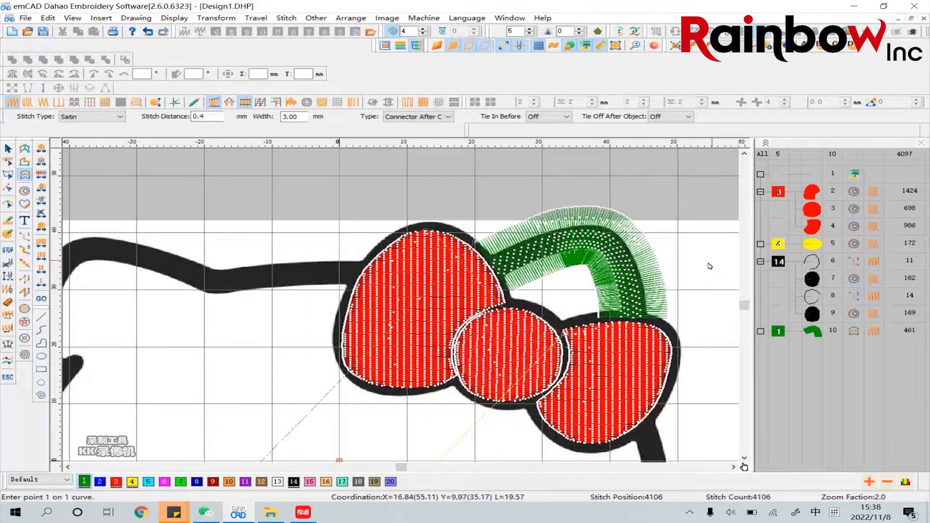
Set the right ear's Input Parallel column width to 3 mm in its object properties
{"action": "left_click", "coordinate": [10, 149]}
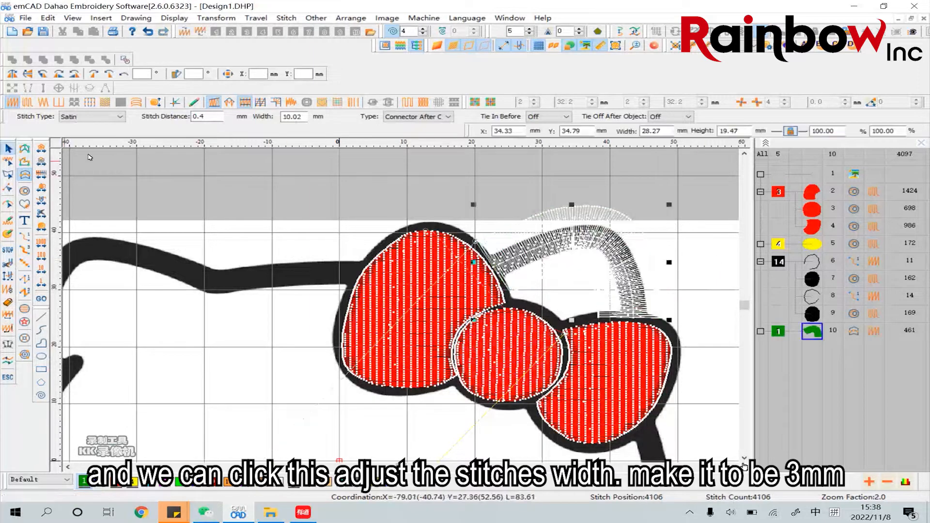
{"action": "left_click", "coordinate": [249, 187]}
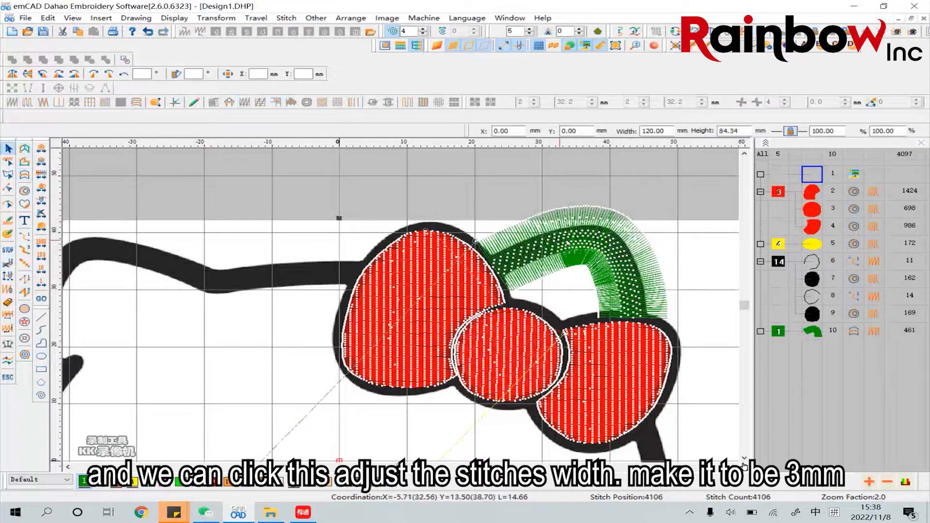
{"action": "left_click", "coordinate": [607, 242]}
{"action": "right_click", "coordinate": [608, 242]}
{"action": "left_click", "coordinate": [628, 249]}
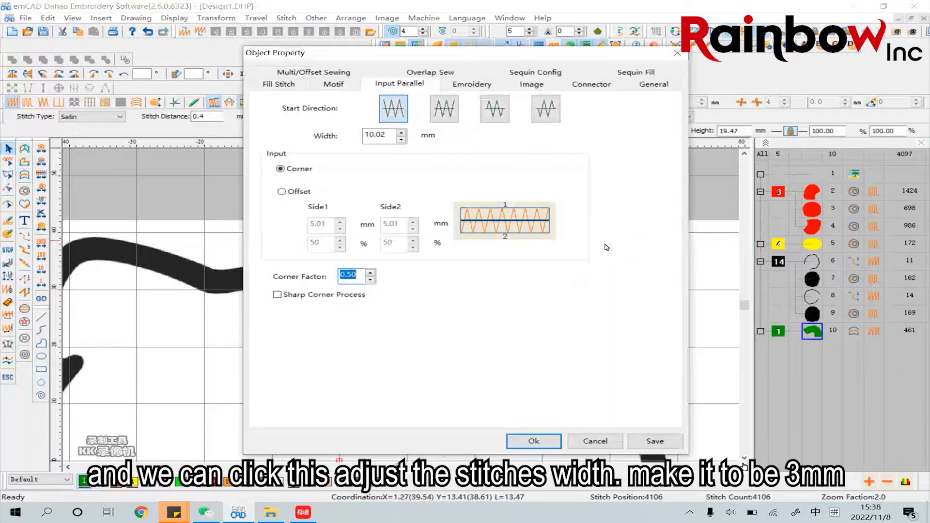
{"action": "double_click", "coordinate": [380, 135]}
{"action": "type", "text": "3"}
{"action": "left_click", "coordinate": [541, 440]}
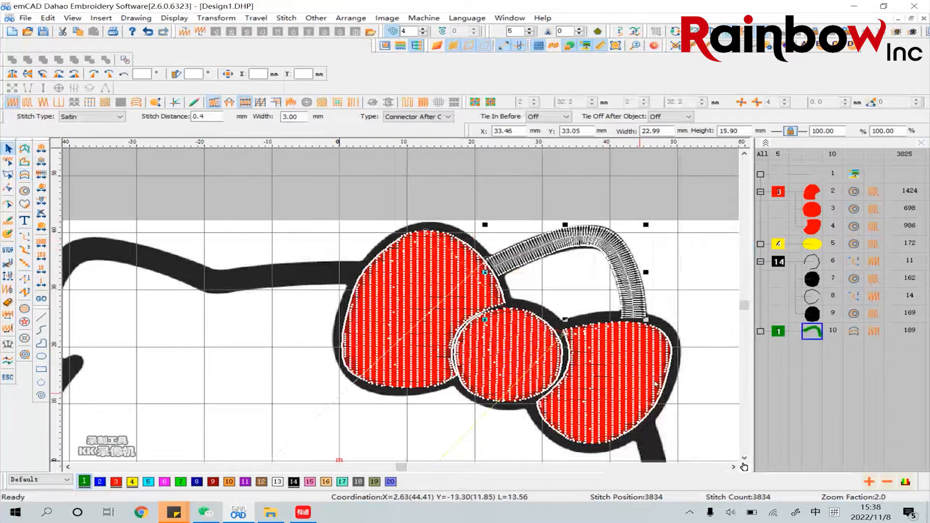
Reshape the right ear column by adjusting the control point near the top of its centre line
{"action": "left_click", "coordinate": [713, 296]}
{"action": "left_click", "coordinate": [618, 262]}
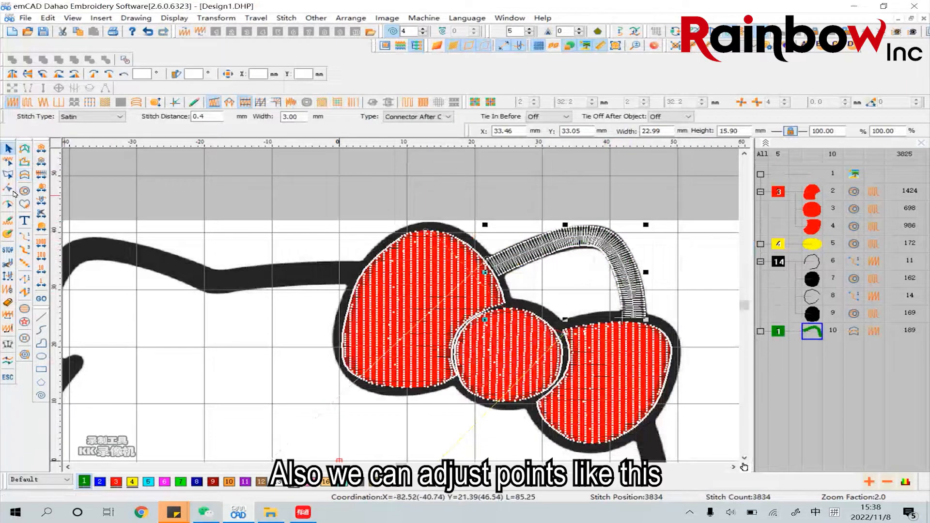
{"action": "left_click", "coordinate": [8, 204]}
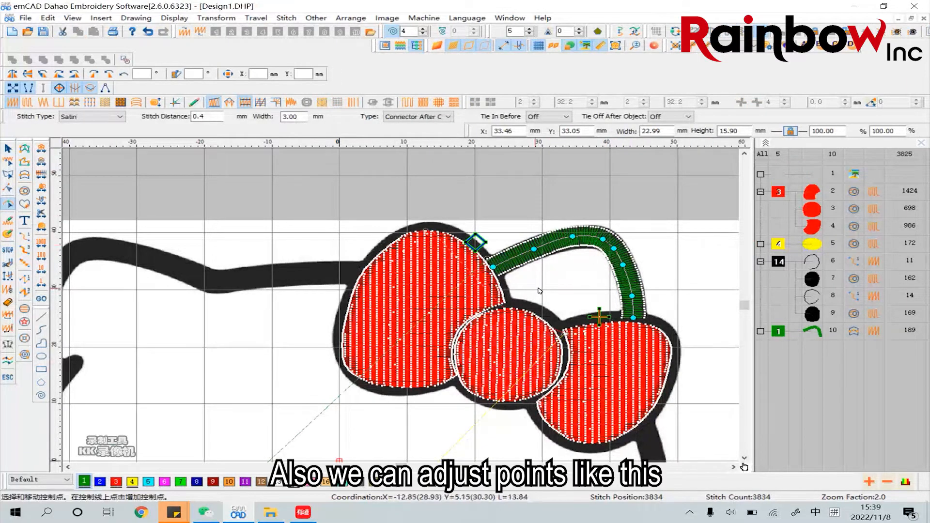
{"action": "left_click", "coordinate": [572, 238]}
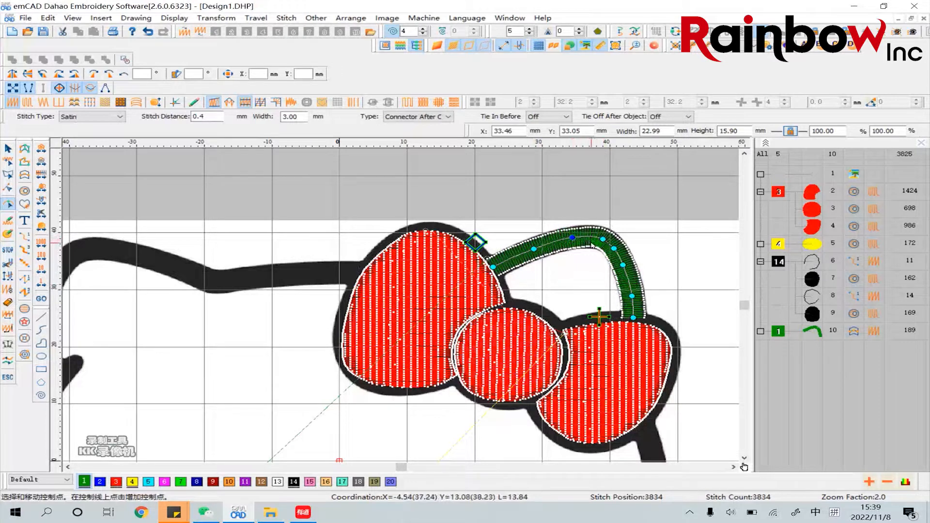
{"action": "left_click", "coordinate": [681, 255]}
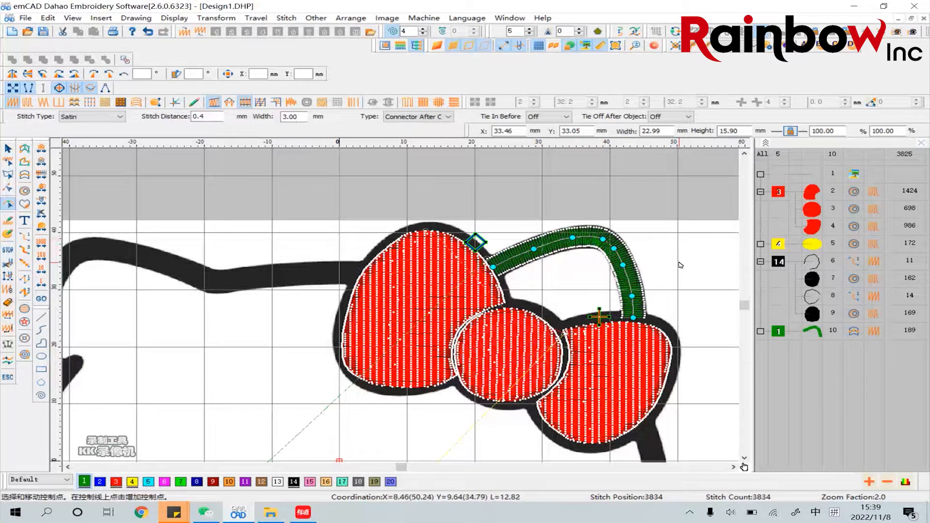
{"action": "left_click", "coordinate": [7, 149]}
{"action": "left_click", "coordinate": [705, 269]}
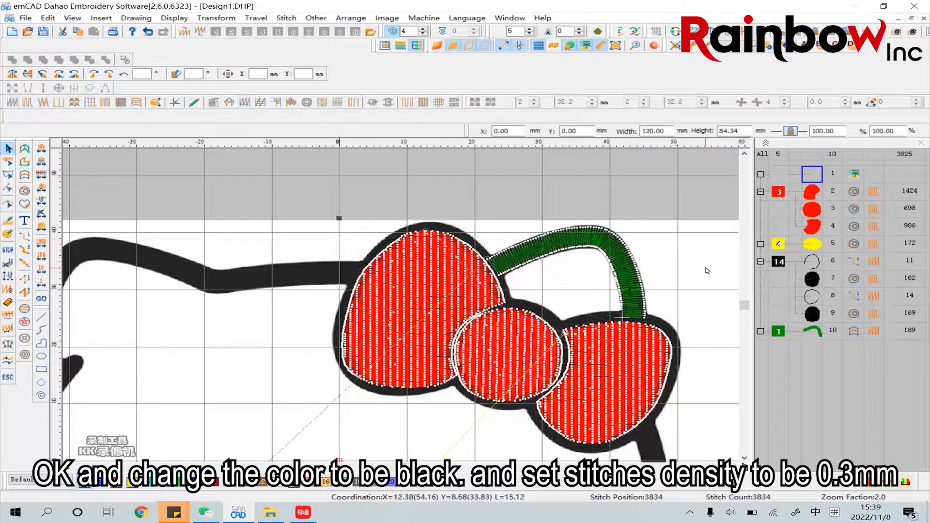
Colour the right ear column black number 14 and set its stitch distance to 0.3 mm
{"action": "left_click", "coordinate": [630, 263]}
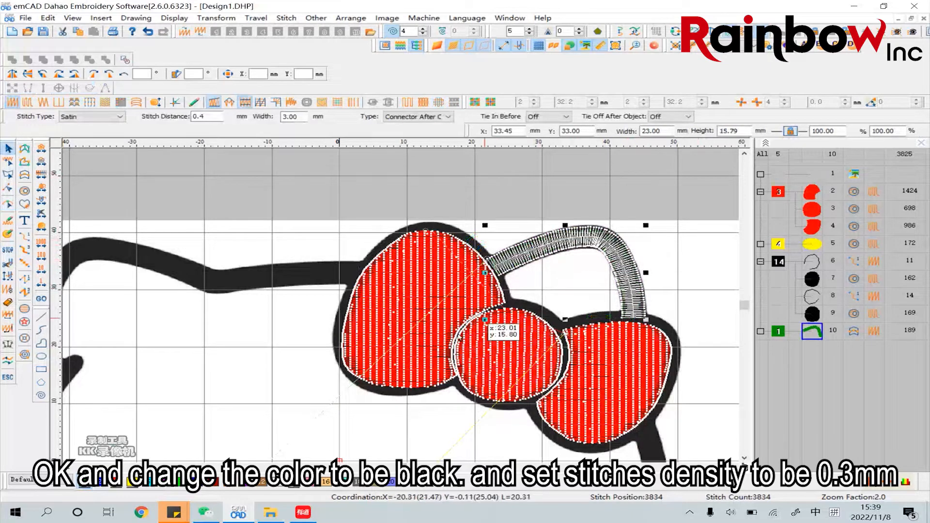
{"action": "left_click", "coordinate": [294, 482]}
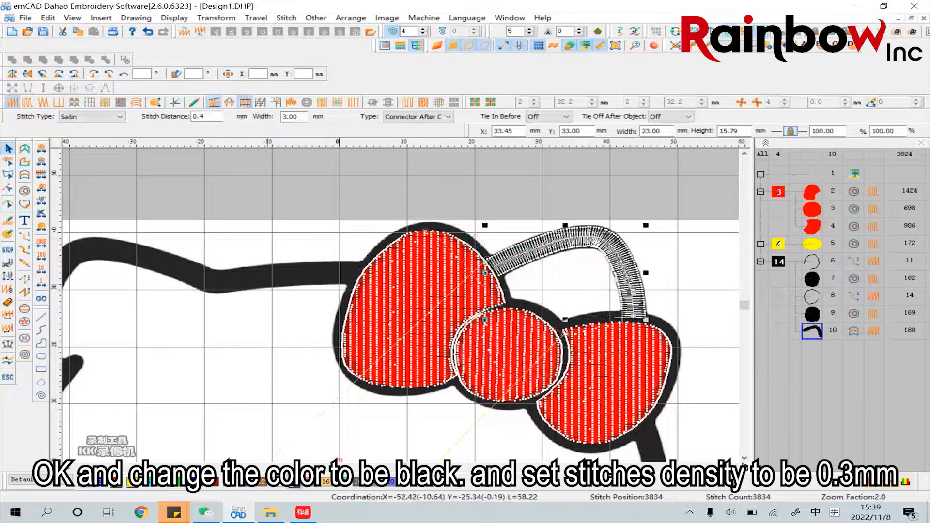
{"action": "left_click", "coordinate": [712, 266]}
{"action": "left_click", "coordinate": [627, 246]}
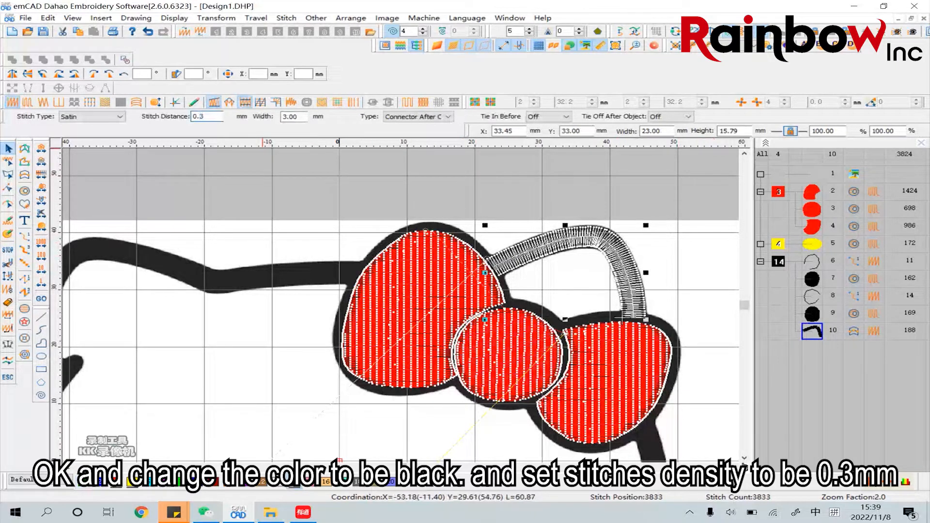
{"action": "key", "text": "Return"}
{"action": "left_click", "coordinate": [697, 268]}
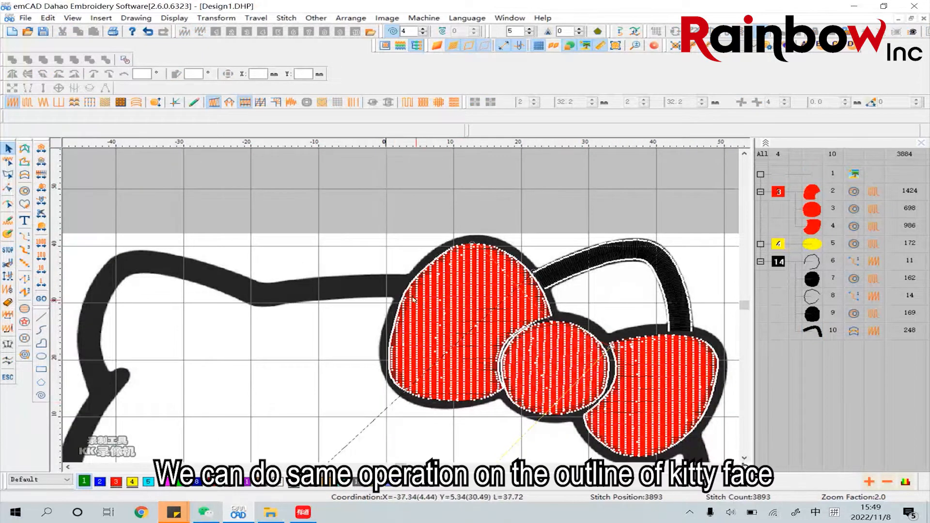
Start a 3 mm Input Parallel satin column along the head's top outline from the bow toward the left ear, with a corner point at the dip
{"action": "left_click", "coordinate": [25, 175]}
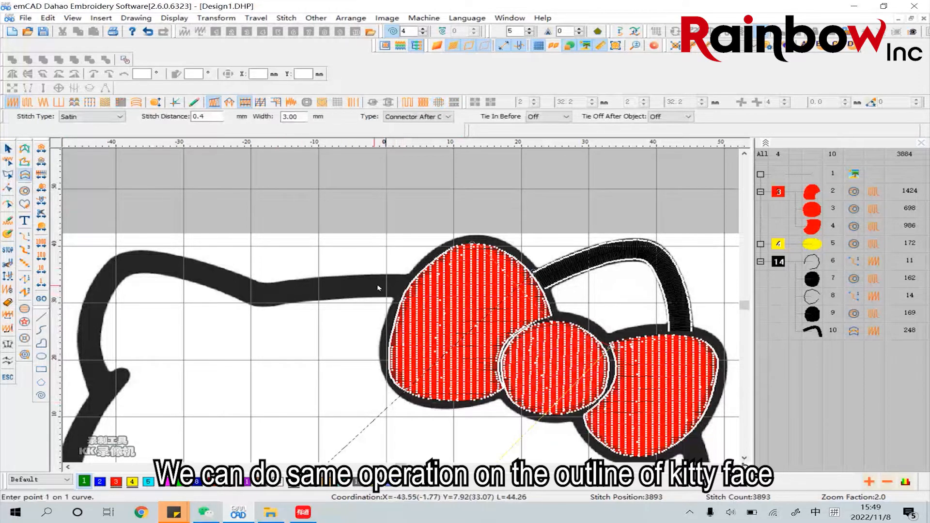
{"action": "left_click", "coordinate": [349, 288]}
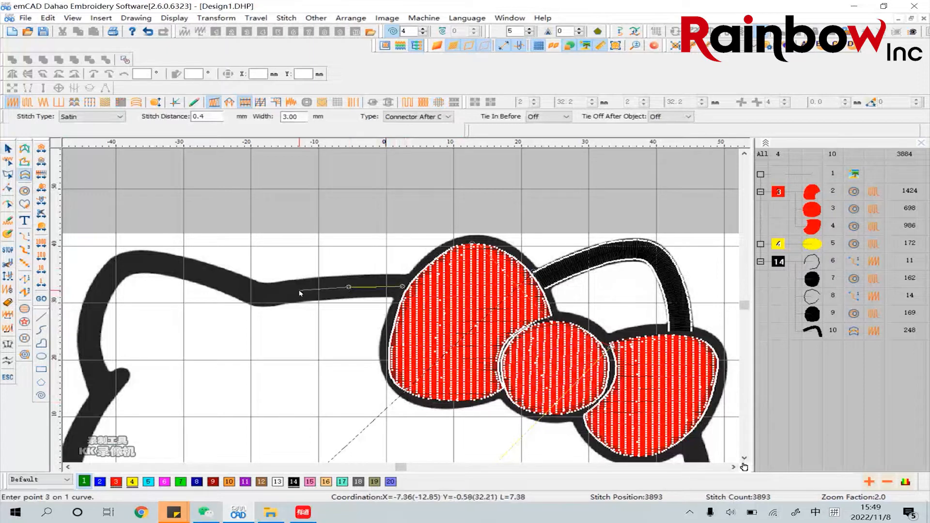
{"action": "left_click", "coordinate": [305, 290]}
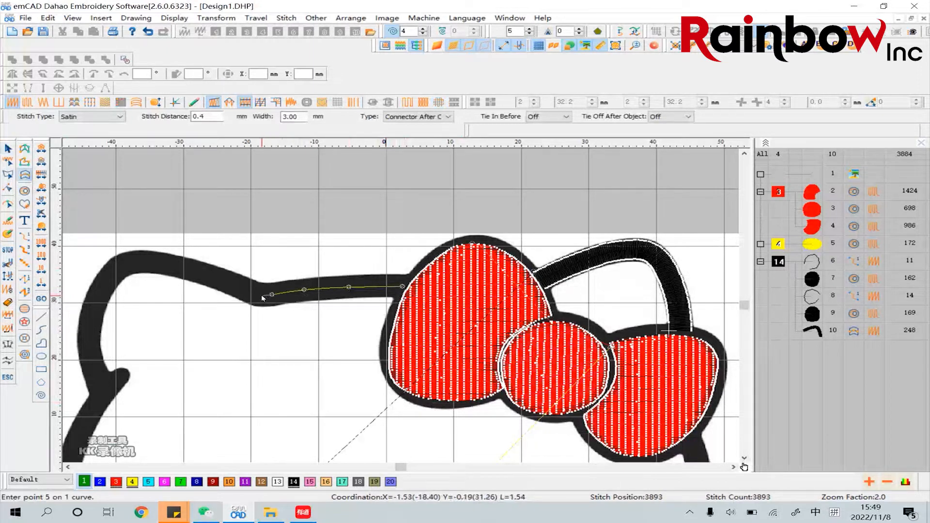
{"action": "left_click", "coordinate": [262, 296]}
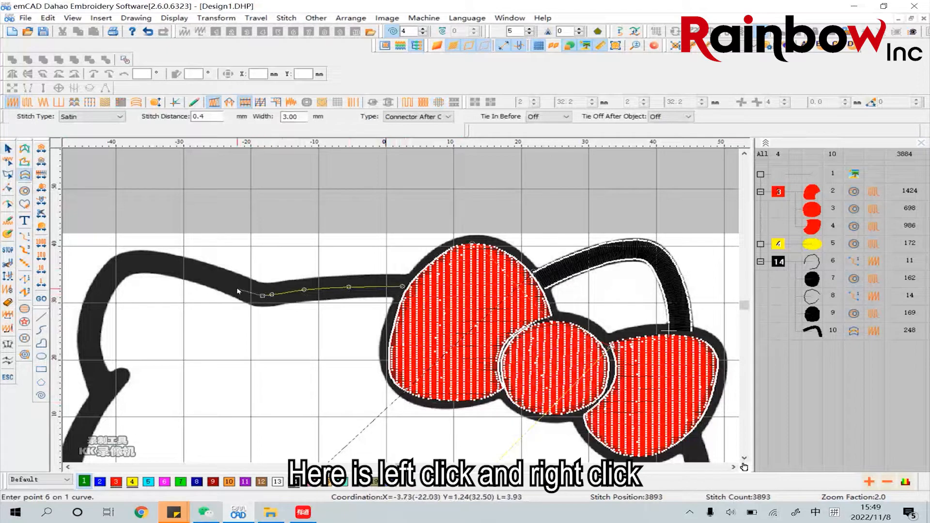
{"action": "left_click", "coordinate": [234, 285]}
{"action": "left_click", "coordinate": [202, 272]}
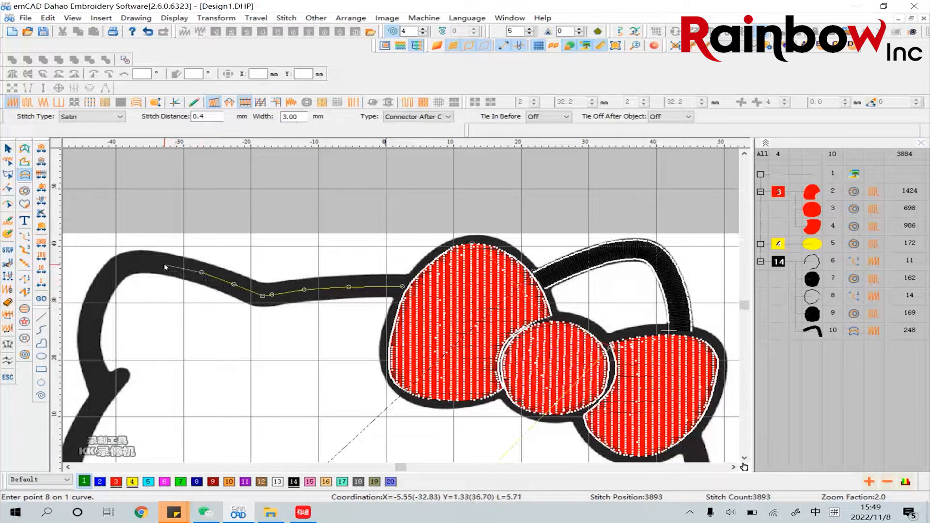
Continue the column's centre line with curve points around the left ear, ending in a corner point at the ear's base
{"action": "left_click", "coordinate": [164, 265]}
{"action": "left_click", "coordinate": [138, 263]}
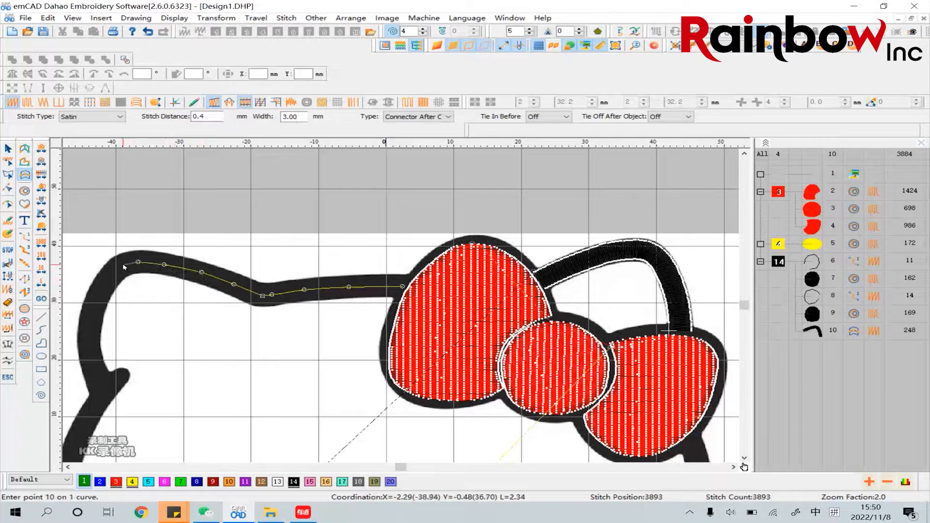
{"action": "left_click", "coordinate": [124, 266]}
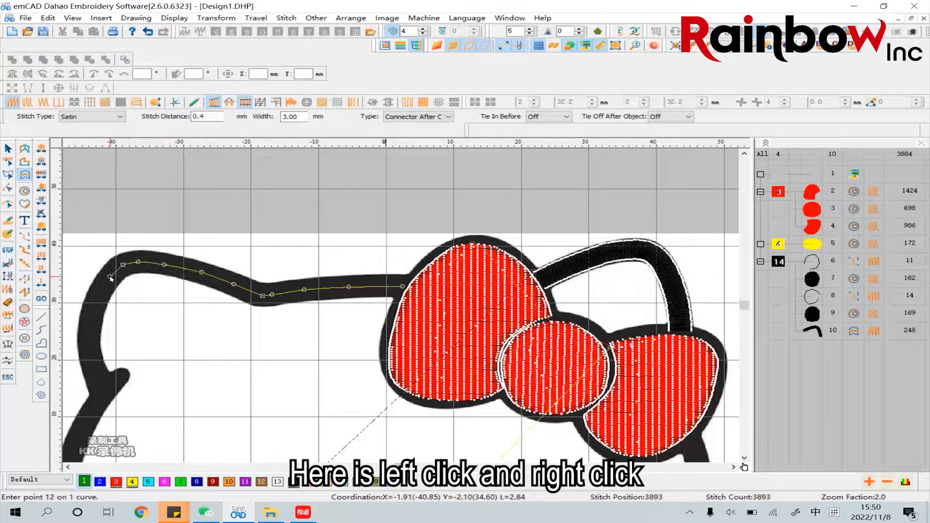
{"action": "left_click", "coordinate": [97, 302]}
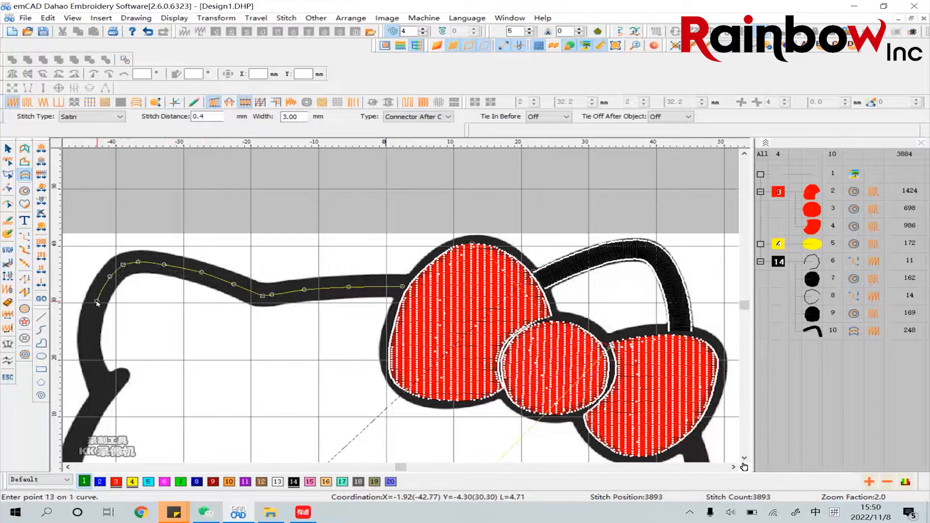
{"action": "left_click", "coordinate": [90, 326]}
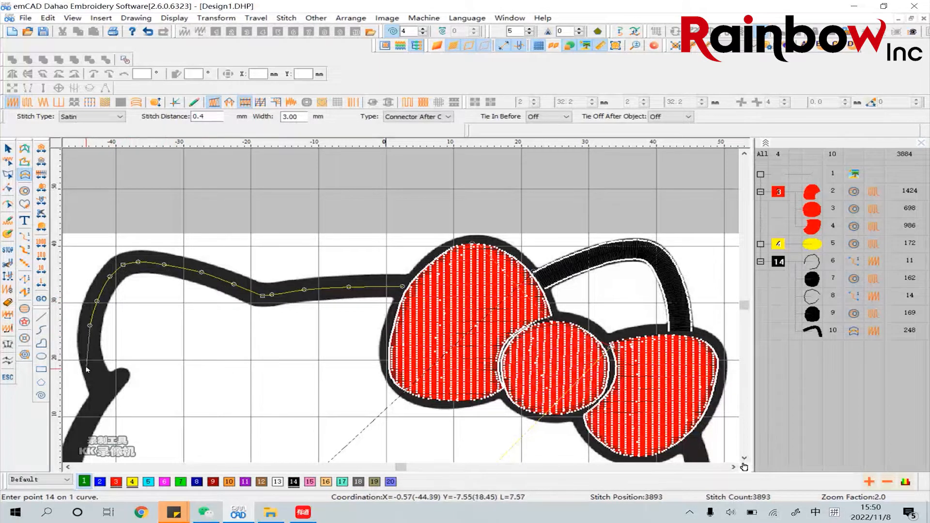
{"action": "left_click", "coordinate": [90, 352]}
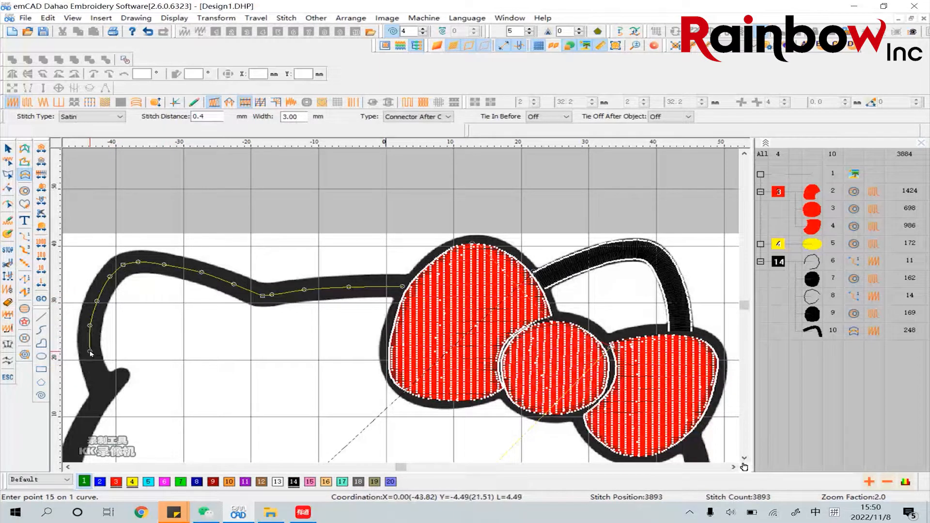
{"action": "left_click", "coordinate": [97, 376]}
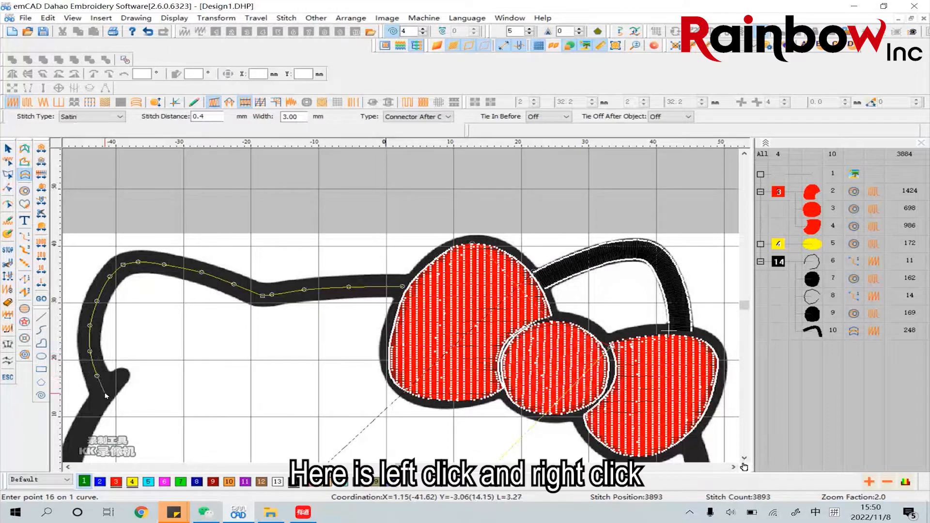
{"action": "left_click", "coordinate": [105, 396]}
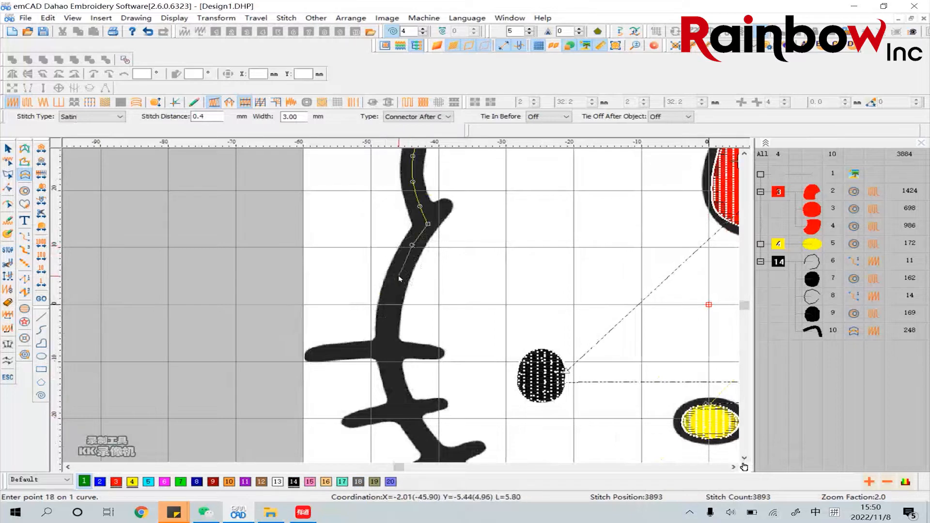
Extend the centre line with curve points down the left cheek outline, passing through the upper two whiskers
{"action": "left_click", "coordinate": [398, 277]}
{"action": "left_click", "coordinate": [388, 317]}
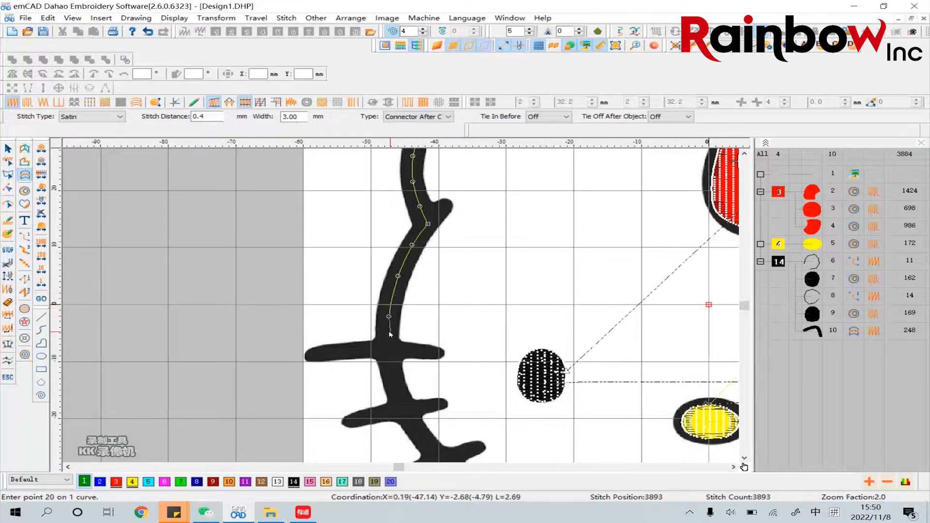
{"action": "left_click", "coordinate": [391, 361]}
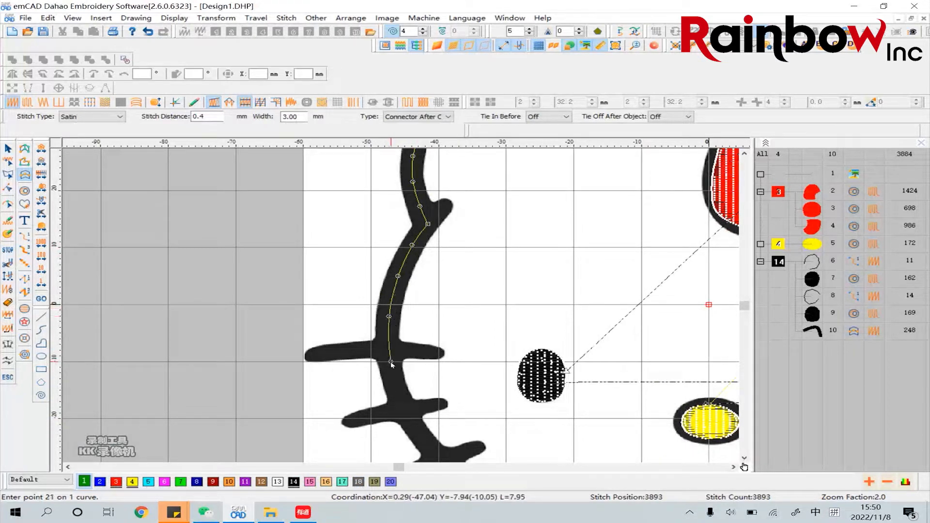
{"action": "left_click", "coordinate": [400, 400]}
{"action": "left_click", "coordinate": [423, 440]}
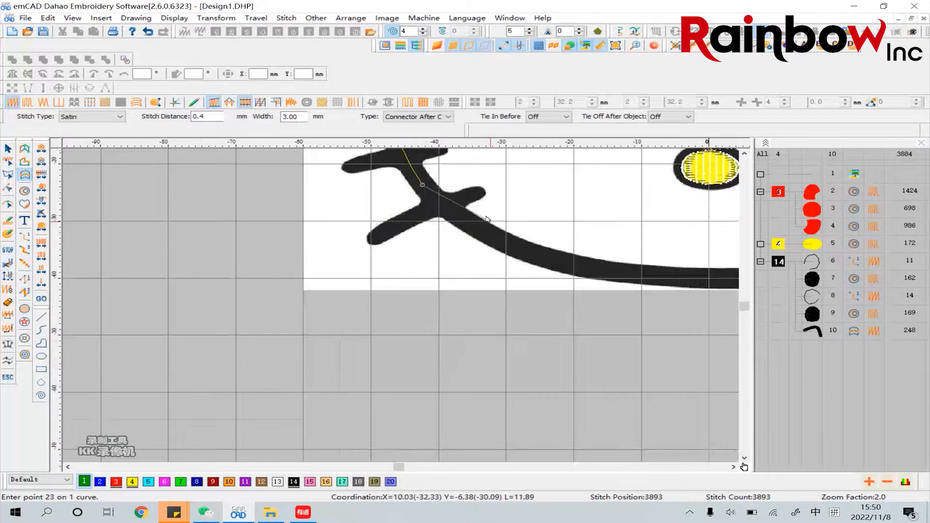
Extend the centre line with curve points past the lowest left whisker and along the chin outline toward the right cheek
{"action": "scroll", "coordinate": [422, 440], "scroll_direction": "down", "scroll_amount": 5}
{"action": "left_click", "coordinate": [469, 223]}
{"action": "left_click", "coordinate": [530, 252]}
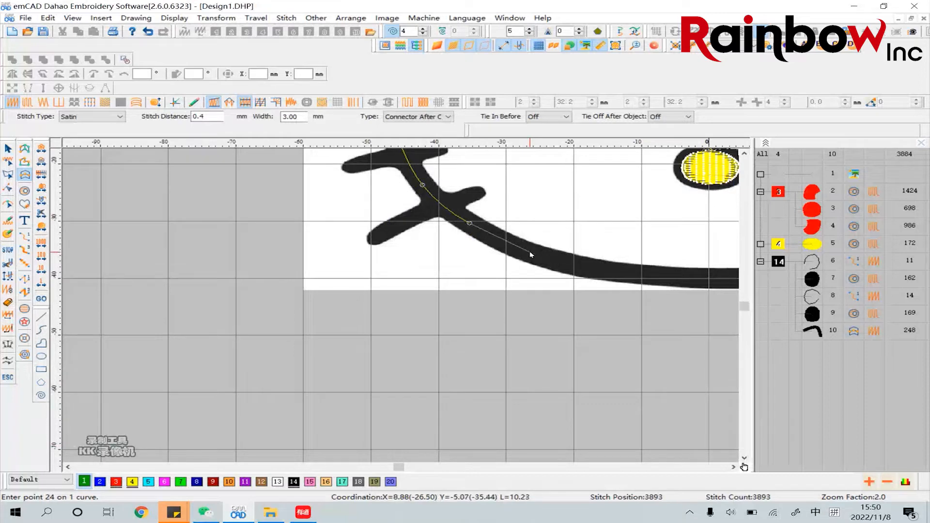
{"action": "left_click", "coordinate": [589, 267]}
{"action": "left_click", "coordinate": [659, 278]}
{"action": "scroll", "coordinate": [564, 283], "scroll_direction": "right", "scroll_amount": 3}
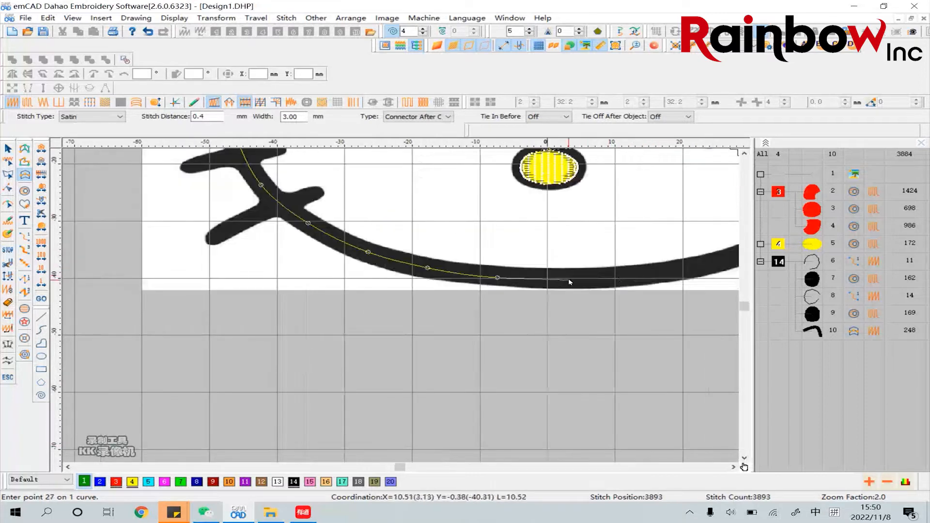
{"action": "left_click", "coordinate": [569, 278]}
{"action": "scroll", "coordinate": [661, 276], "scroll_direction": "right", "scroll_amount": 3}
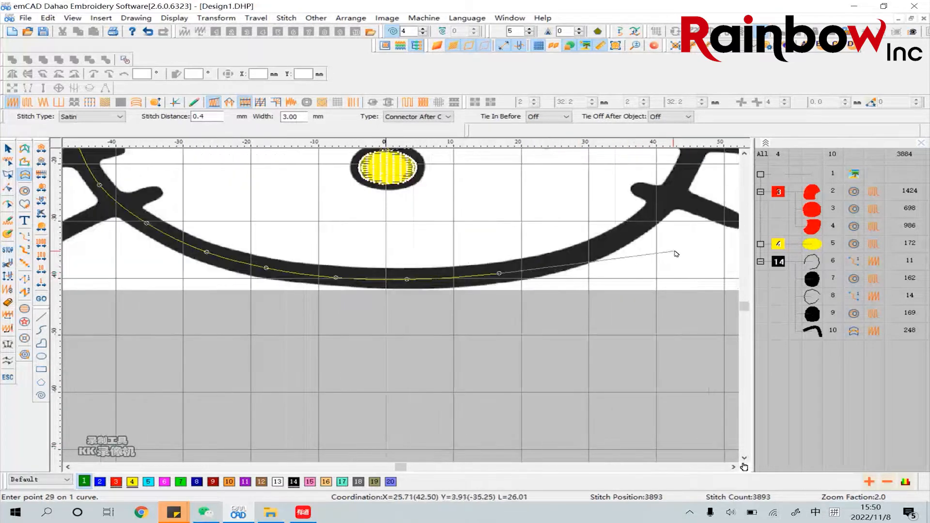
{"action": "left_click", "coordinate": [499, 274]}
{"action": "left_click", "coordinate": [572, 257]}
Extend the centre line with curve points up the right cheek outline, past the three right whiskers to the bow's lower edge
{"action": "scroll", "coordinate": [629, 236], "scroll_direction": "right", "scroll_amount": 3}
{"action": "scroll", "coordinate": [629, 236], "scroll_direction": "up", "scroll_amount": 3}
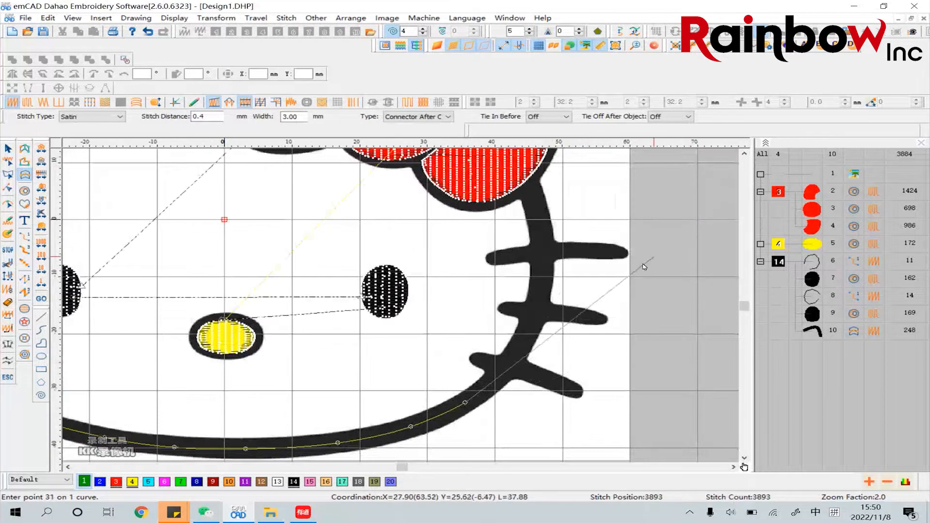
{"action": "left_click", "coordinate": [465, 402]}
{"action": "left_click", "coordinate": [509, 365]}
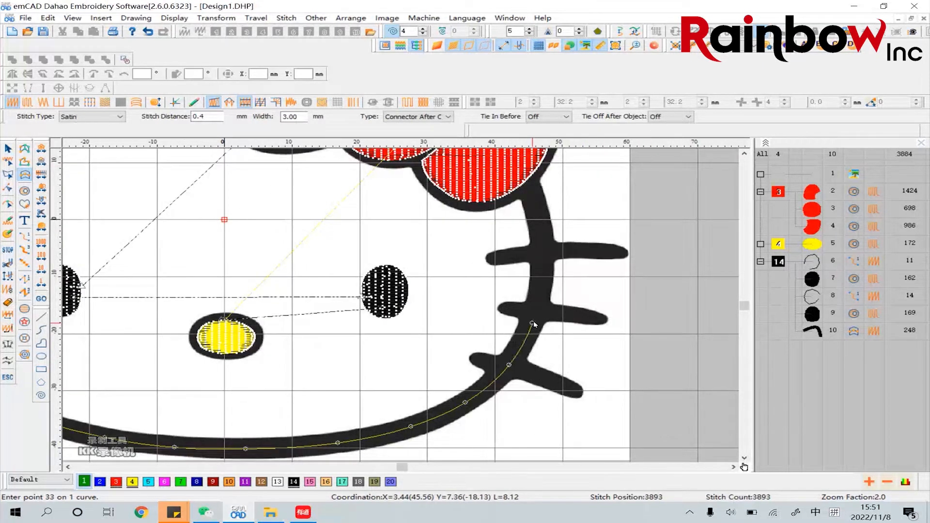
{"action": "left_click", "coordinate": [528, 328]}
{"action": "left_click", "coordinate": [541, 285]}
{"action": "left_click", "coordinate": [542, 240]}
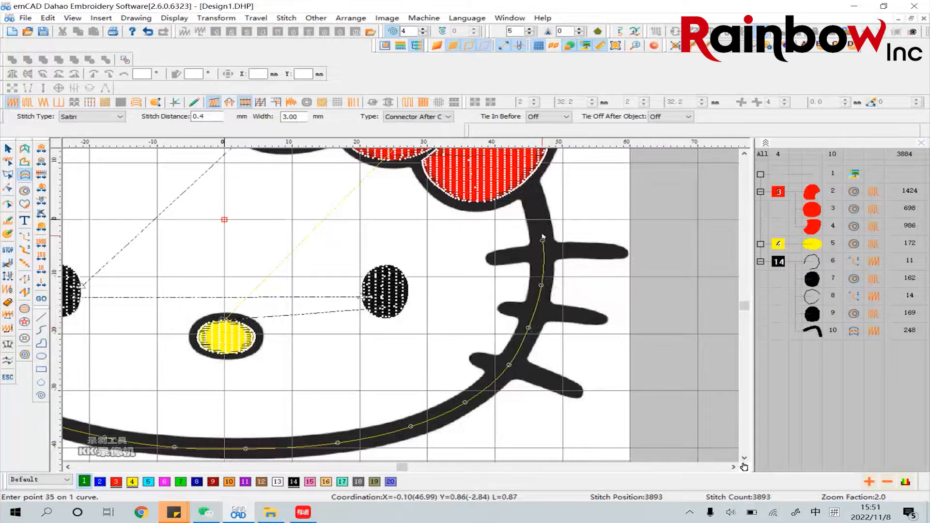
{"action": "left_click", "coordinate": [534, 206]}
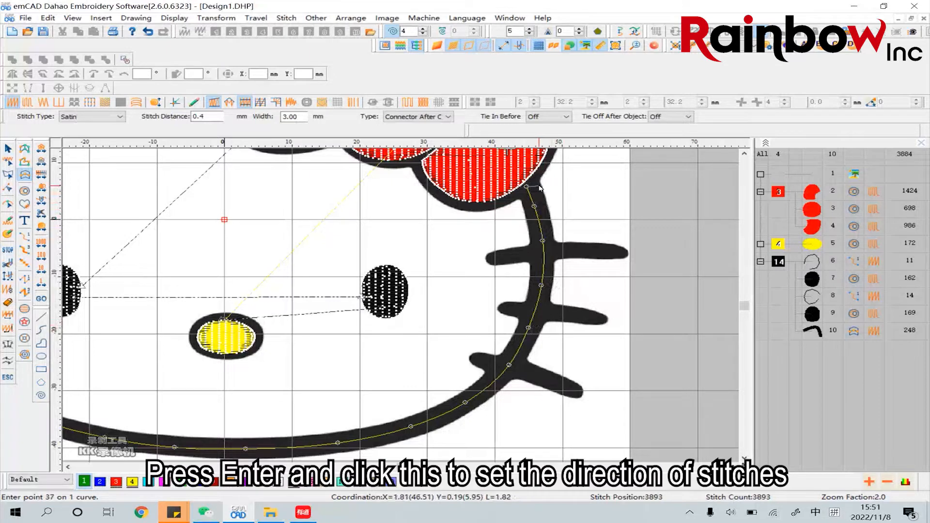
Finish the face outline column and define its stitch direction perpendicular to the line near the bow
{"action": "key", "text": "Return"}
{"action": "left_click", "coordinate": [561, 212]}
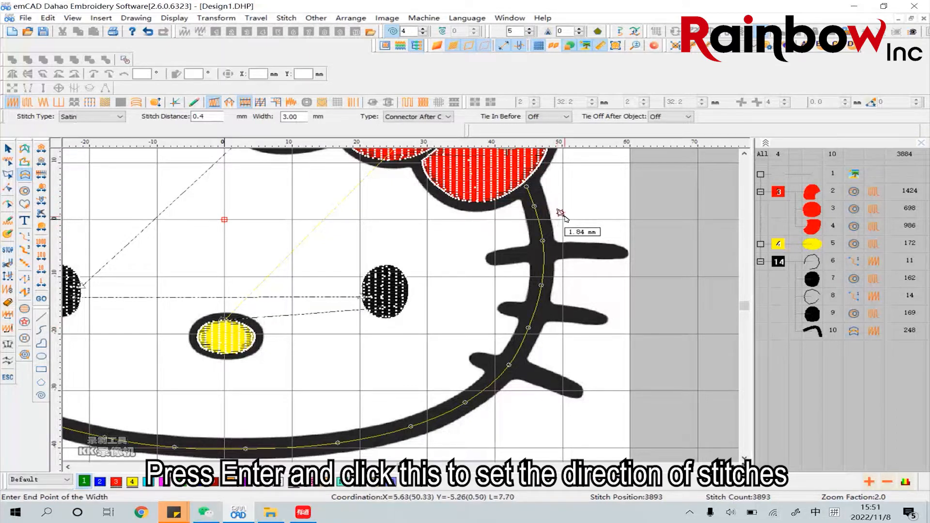
{"action": "left_click", "coordinate": [616, 199]}
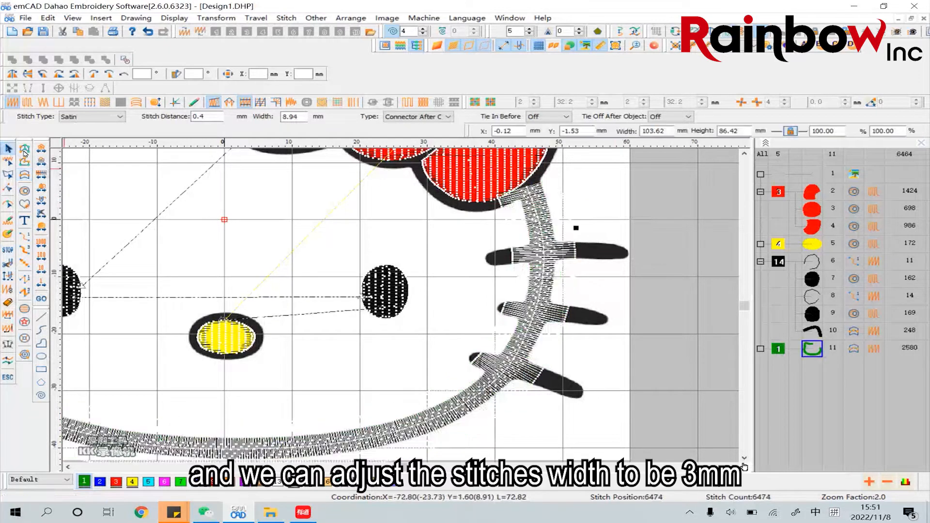
Set the face outline column's width to 3 mm and stitch distance to 0.3 mm, in black thread 14
{"action": "right_click", "coordinate": [545, 216]}
{"action": "left_click", "coordinate": [566, 222]}
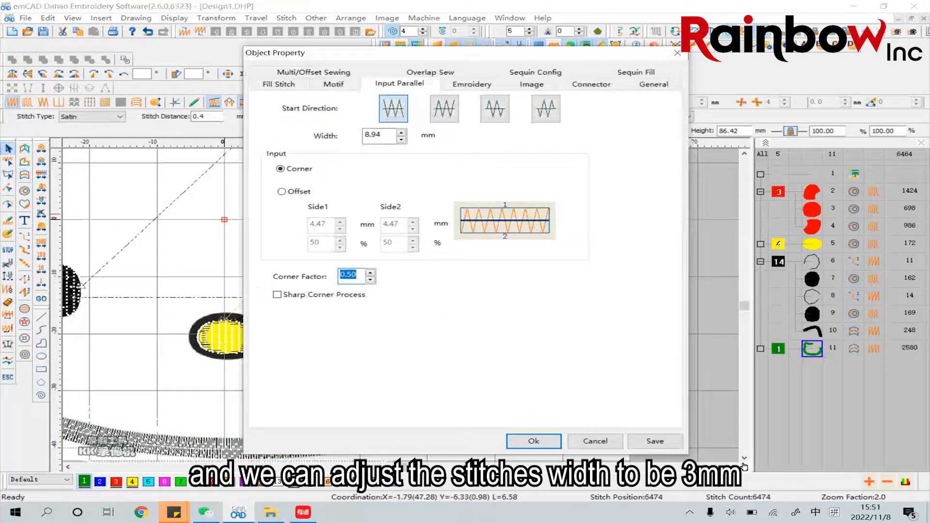
{"action": "double_click", "coordinate": [379, 135]}
{"action": "type", "text": "3"}
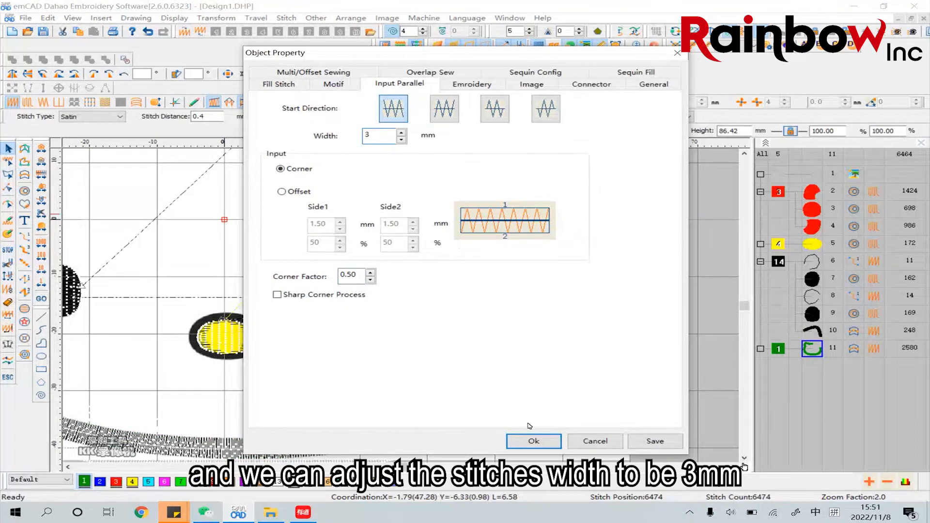
{"action": "left_click", "coordinate": [533, 440]}
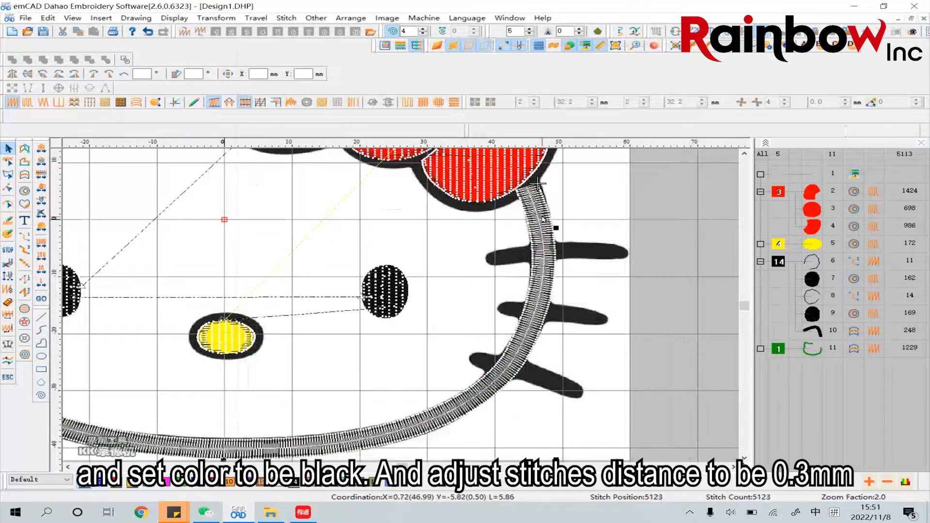
{"action": "left_click", "coordinate": [297, 483]}
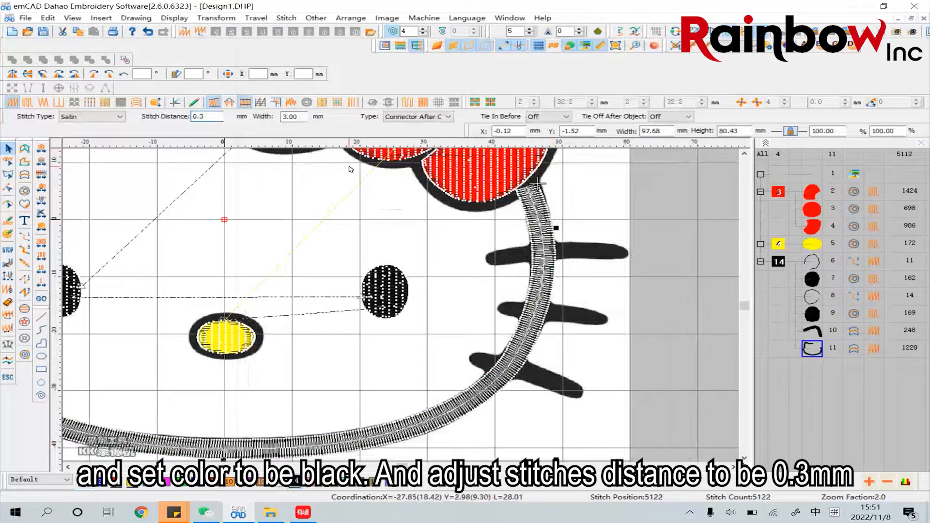
{"action": "key", "text": "Return"}
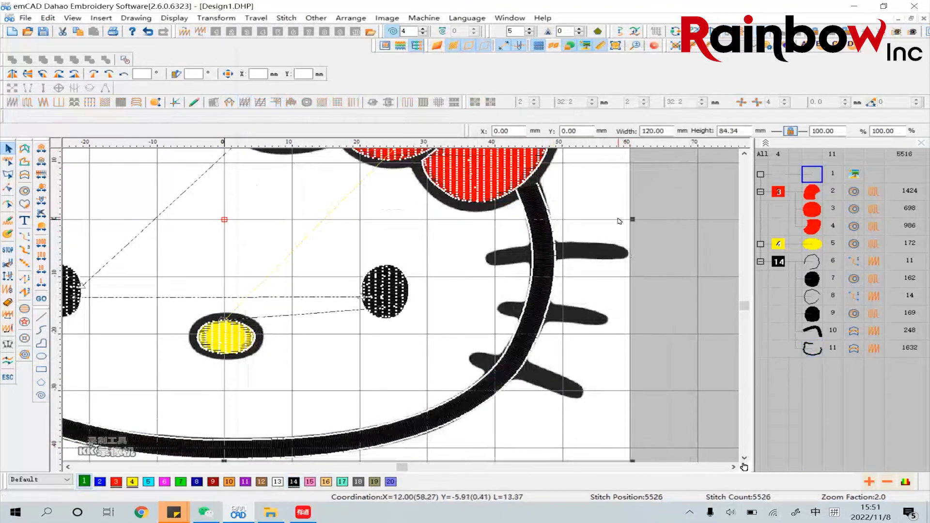
Hide the red bow fills of colour 3 to expose the bow in the background picture
{"action": "scroll", "coordinate": [605, 243], "scroll_direction": "up", "scroll_amount": 5}
{"action": "scroll", "coordinate": [579, 237], "scroll_direction": "down", "scroll_amount": 2}
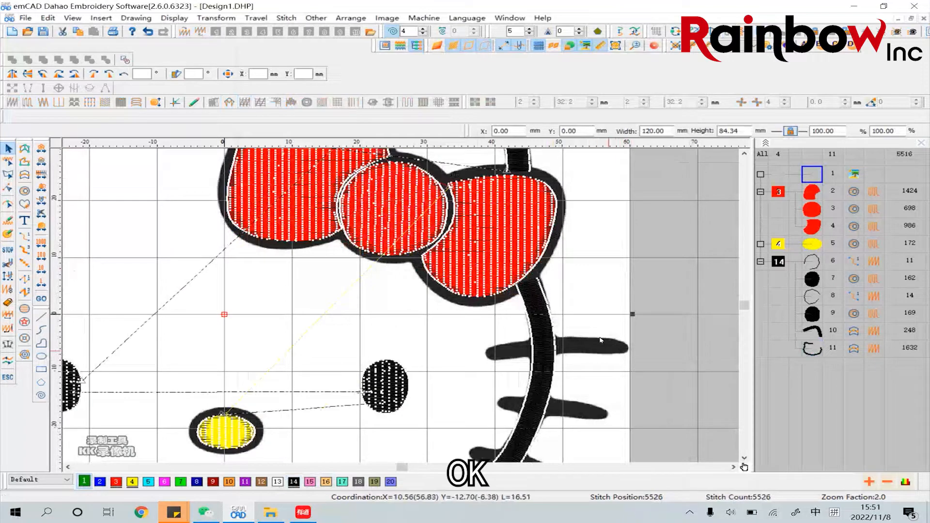
{"action": "left_click", "coordinate": [624, 45]}
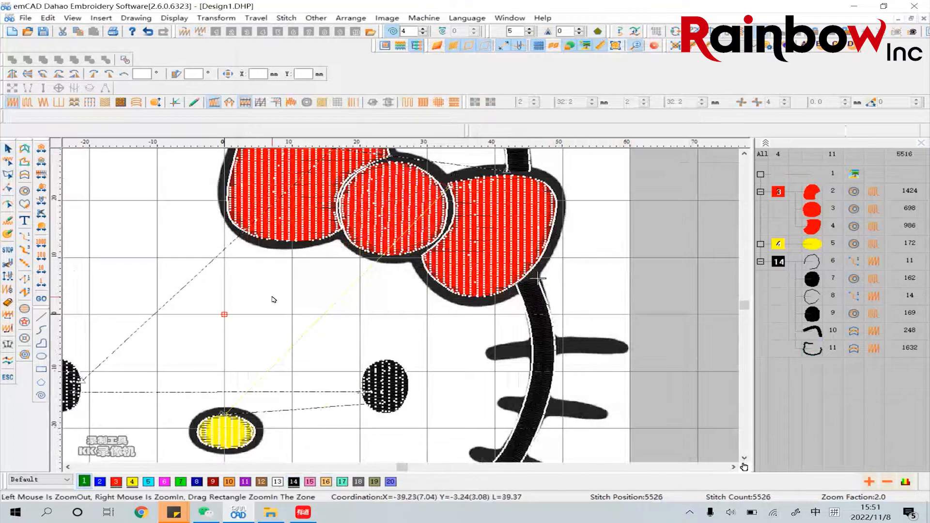
{"action": "right_click", "coordinate": [274, 299]}
{"action": "left_click", "coordinate": [431, 279]}
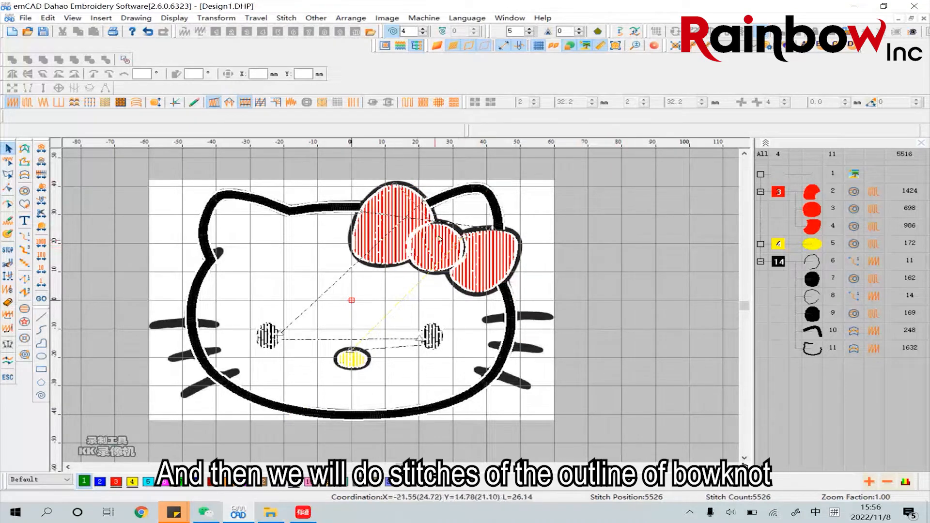
{"action": "left_click", "coordinate": [779, 193]}
{"action": "right_click", "coordinate": [780, 193]}
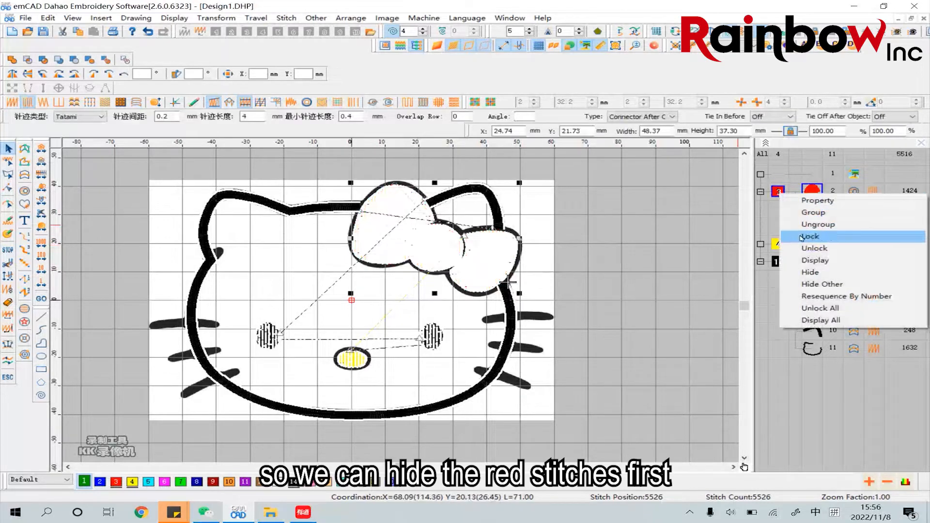
{"action": "left_click", "coordinate": [816, 273]}
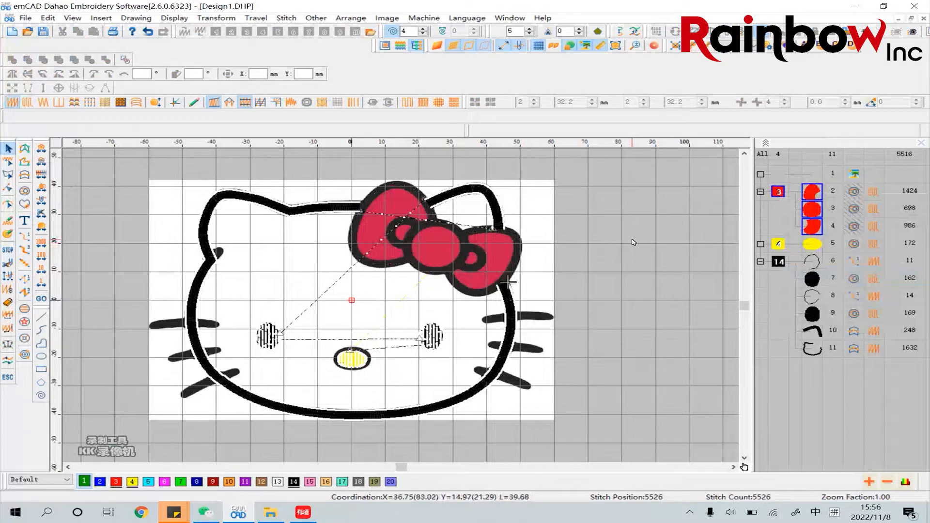
{"action": "left_click", "coordinate": [632, 240]}
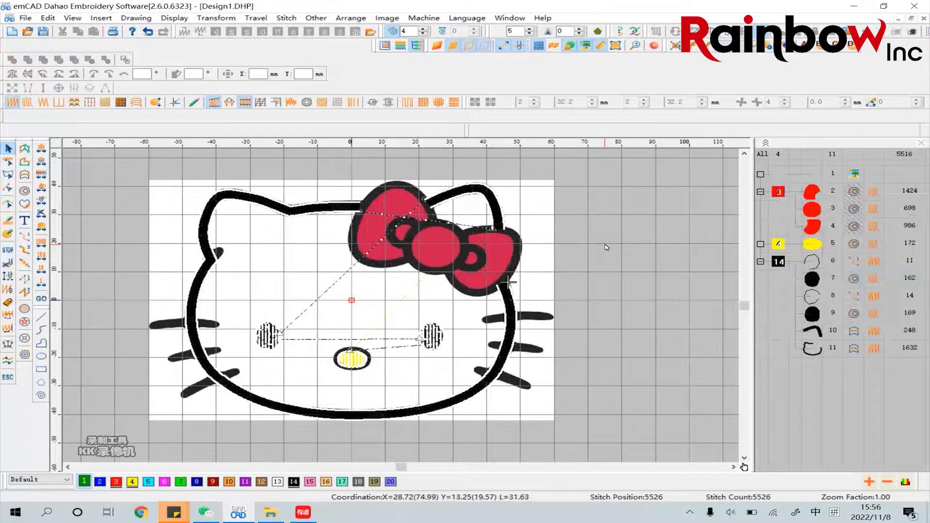
Start an Input Parallel satin column on the bow's left loop outline, from the knot's upper edge over the loop's top to the head outline
{"action": "left_click", "coordinate": [635, 45]}
{"action": "right_click", "coordinate": [439, 237]}
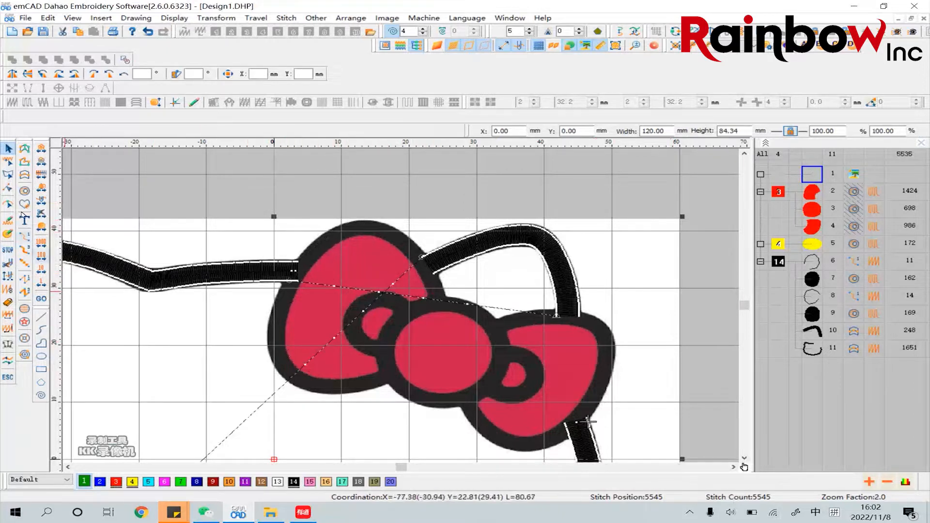
{"action": "left_click", "coordinate": [31, 177]}
{"action": "left_click", "coordinate": [438, 306]}
{"action": "left_click", "coordinate": [431, 280]}
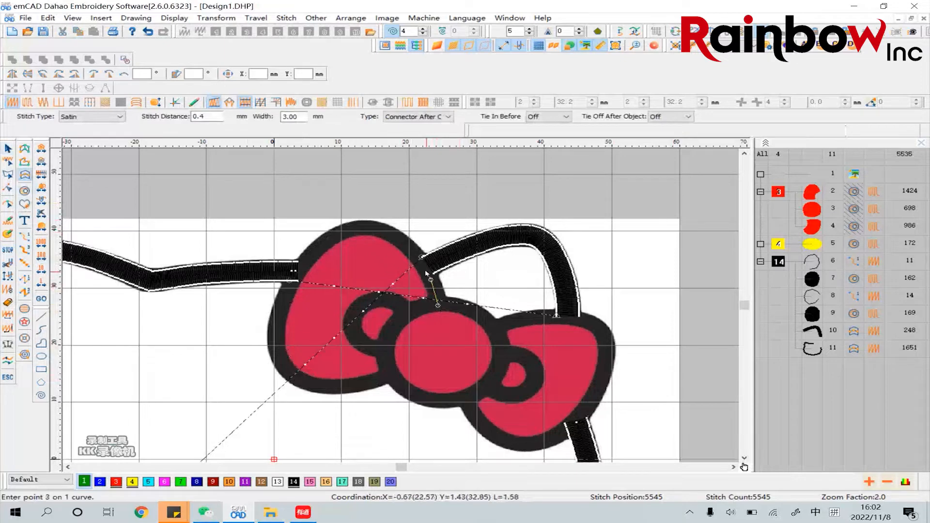
{"action": "left_click", "coordinate": [407, 245]}
{"action": "left_click", "coordinate": [378, 230]}
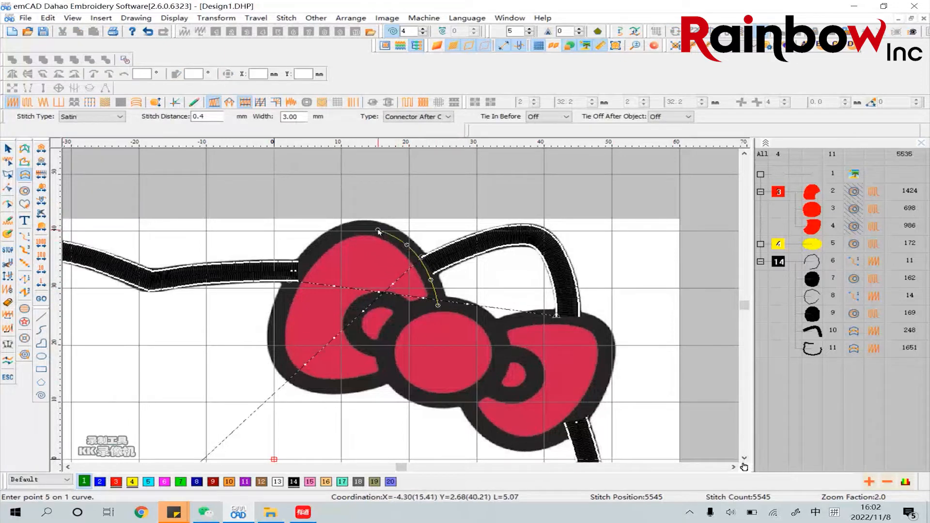
{"action": "left_click", "coordinate": [350, 231]}
{"action": "left_click", "coordinate": [328, 239]}
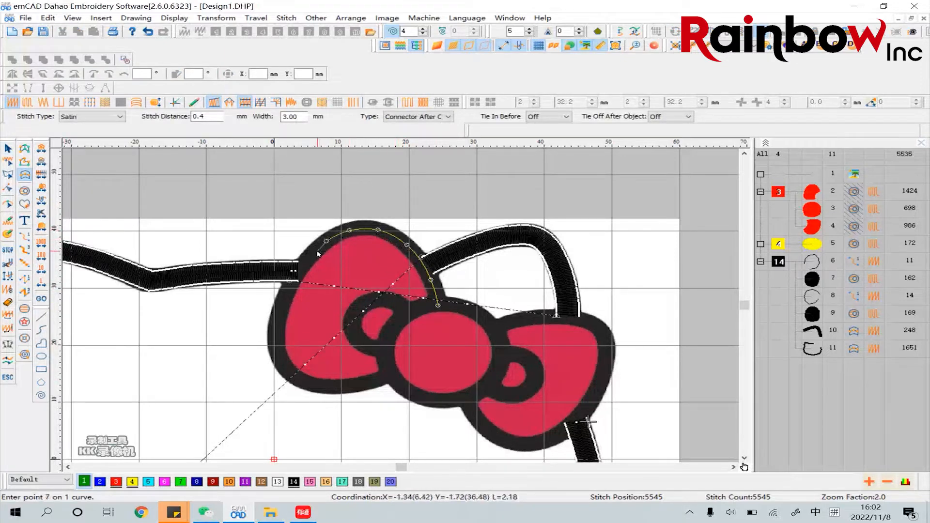
{"action": "left_click", "coordinate": [304, 264]}
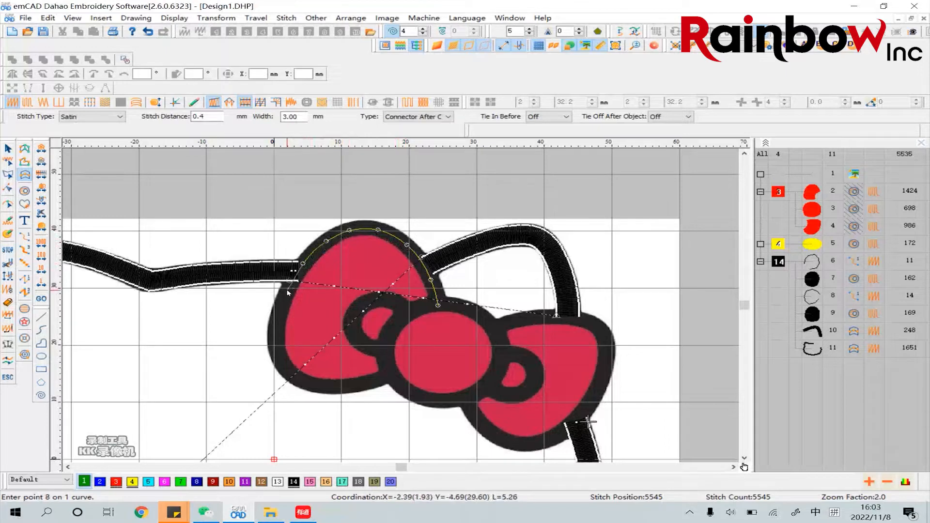
Continue the centre line down the loop's outer side and along its bottom to the knot, finishing with the stitch direction across the line
{"action": "left_click", "coordinate": [278, 320]}
{"action": "left_click", "coordinate": [276, 348]}
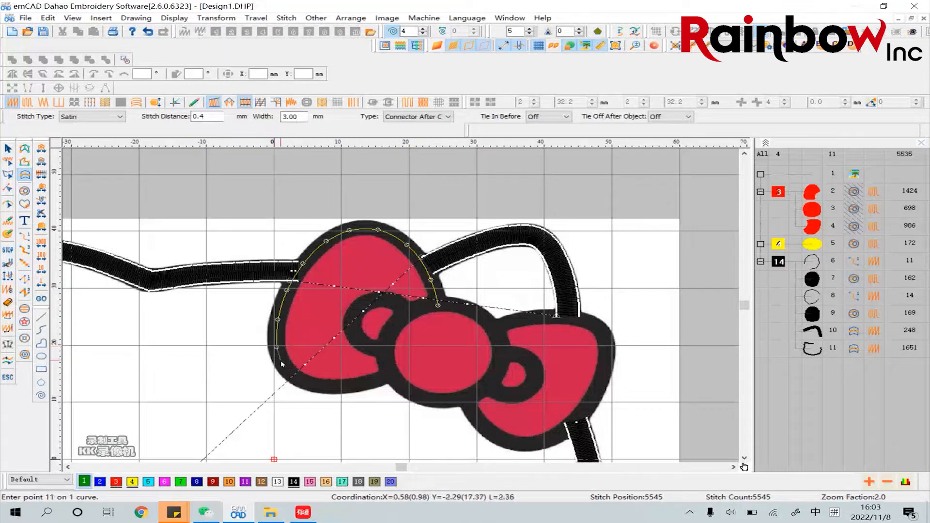
{"action": "left_click", "coordinate": [289, 372]}
{"action": "left_click", "coordinate": [313, 384]}
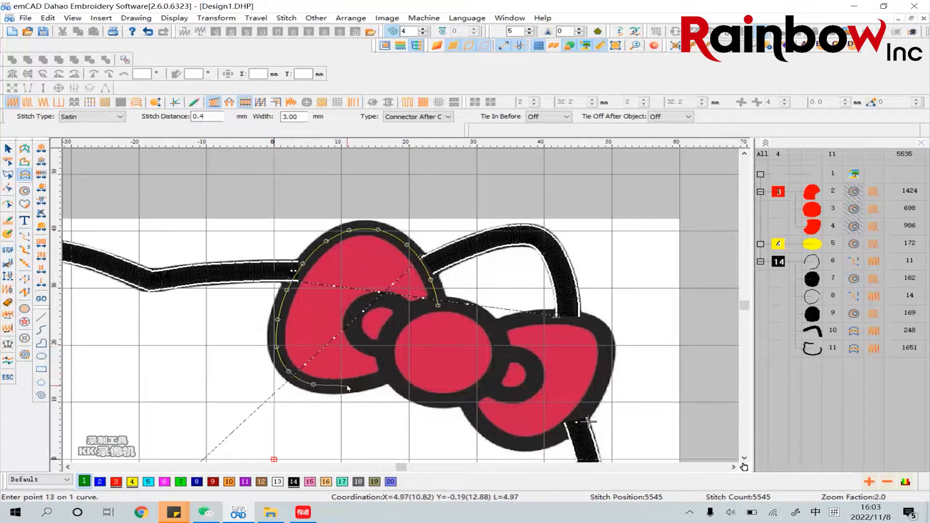
{"action": "left_click", "coordinate": [347, 386]}
{"action": "left_click", "coordinate": [373, 382]}
{"action": "left_click", "coordinate": [391, 375]}
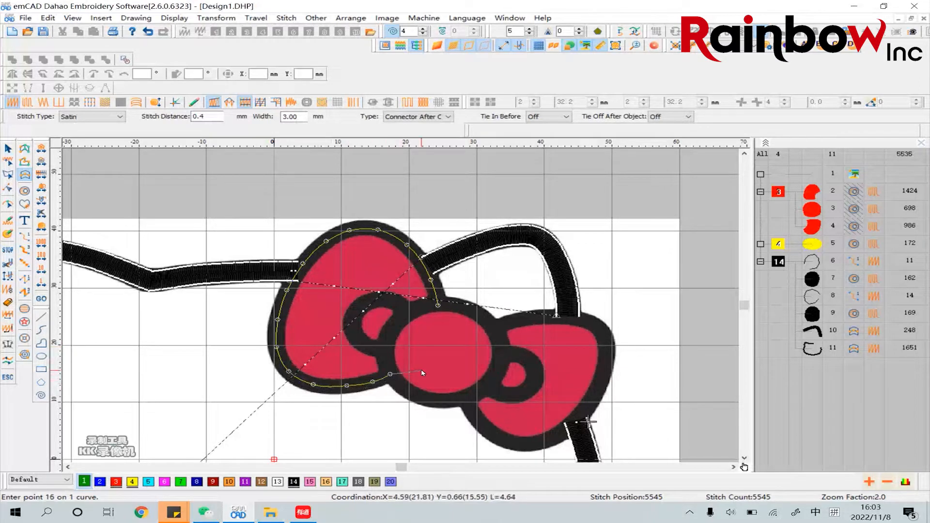
{"action": "key", "text": "Return"}
{"action": "left_click", "coordinate": [356, 385]}
{"action": "left_click", "coordinate": [350, 342]}
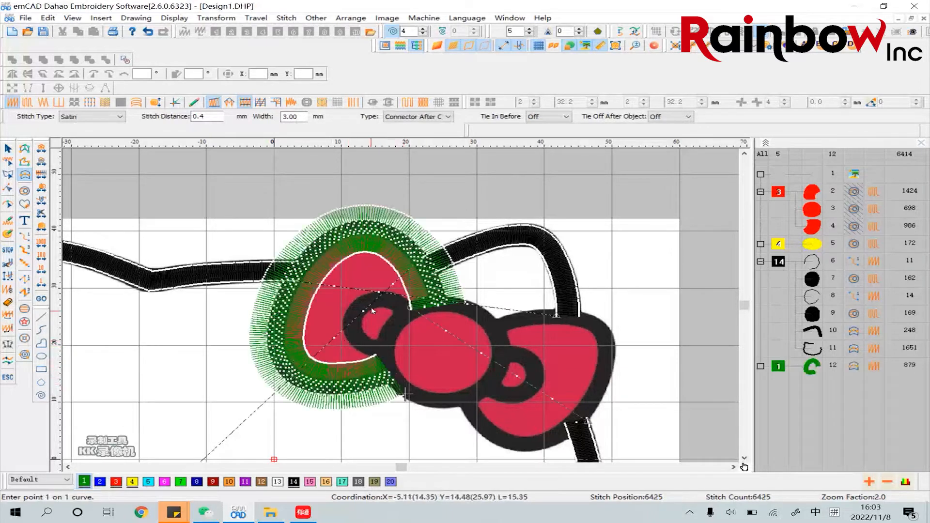
Set the width of the left bow loop's satin column to 3 mm in its object properties
{"action": "left_click", "coordinate": [9, 150]}
{"action": "right_click", "coordinate": [396, 222]}
{"action": "left_click", "coordinate": [424, 229]}
{"action": "left_click", "coordinate": [625, 390]}
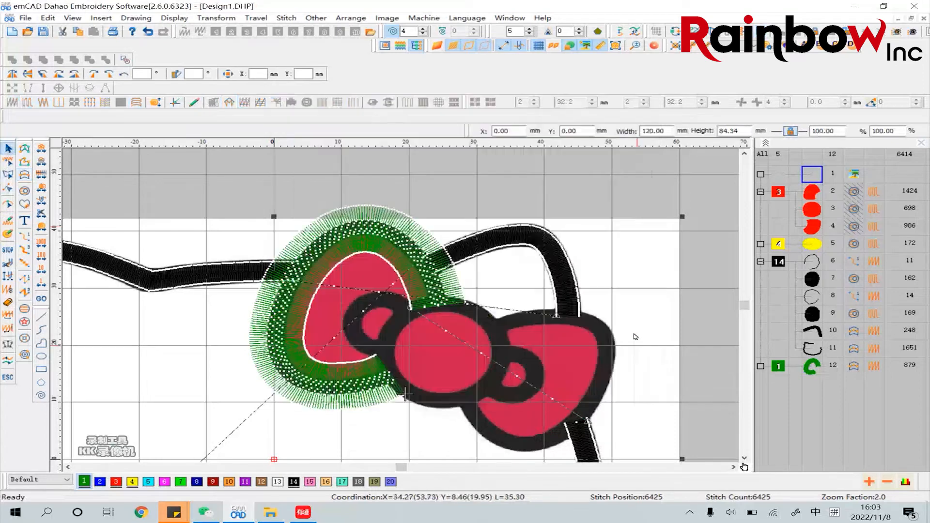
{"action": "left_click", "coordinate": [382, 229]}
{"action": "right_click", "coordinate": [382, 230]}
{"action": "left_click", "coordinate": [410, 237]}
{"action": "left_click_drag", "start_coordinate": [385, 136], "coordinate": [365, 137]}
{"action": "type", "text": "3"}
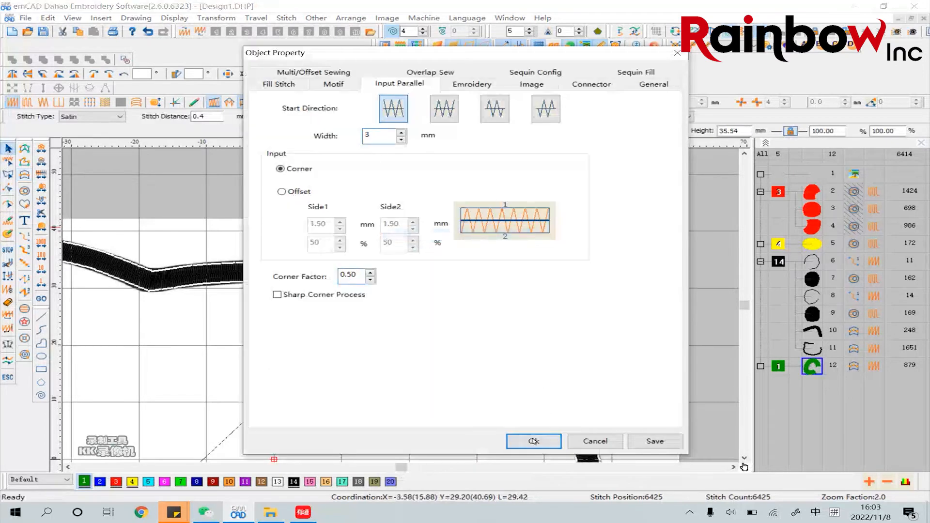
{"action": "left_click", "coordinate": [537, 440]}
Set the left bow loop column's stitch distance to 0.3 mm and its colour to black thread 14
{"action": "left_click", "coordinate": [205, 117]}
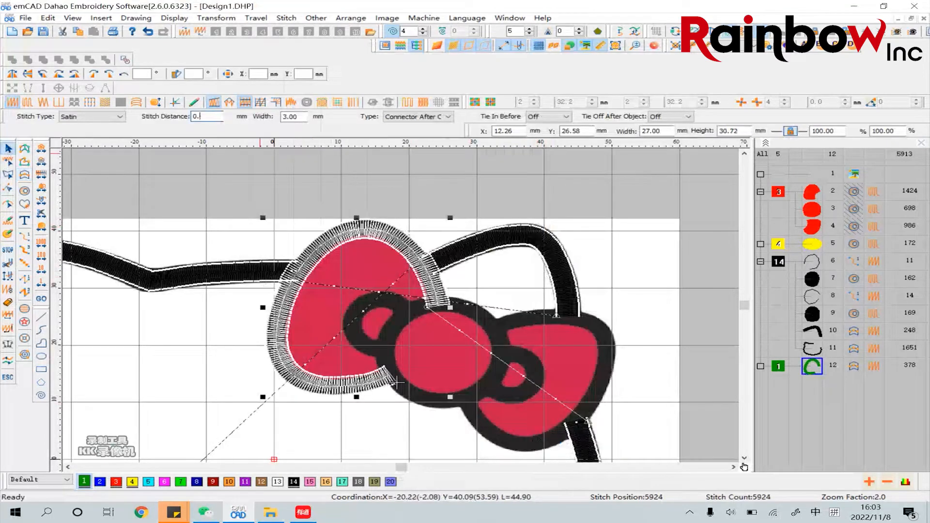
{"action": "type", "text": "3"}
{"action": "key", "text": "Return"}
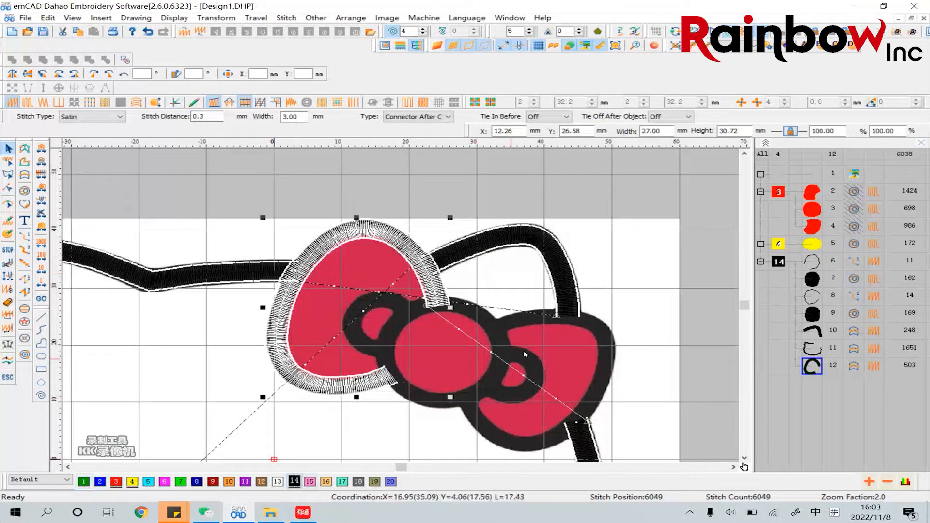
Display the control points of the left bow loop's satin column with the reshape tool
{"action": "left_click", "coordinate": [637, 299]}
{"action": "left_click", "coordinate": [7, 204]}
{"action": "left_click", "coordinate": [360, 385]}
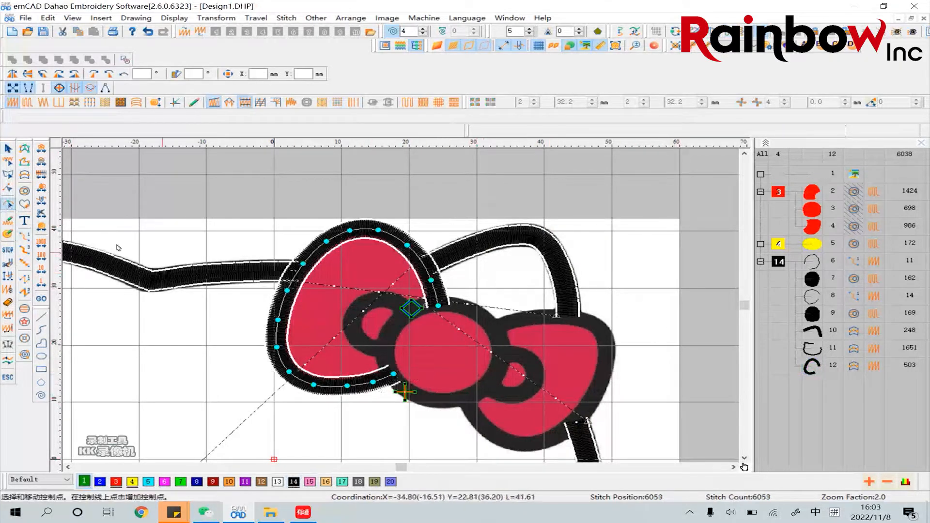
Start a parallel satin column for the right bow loop, tracing its outline's centre line from the knot along the top and down the outer side
{"action": "left_click", "coordinate": [25, 175]}
{"action": "left_click", "coordinate": [496, 326]}
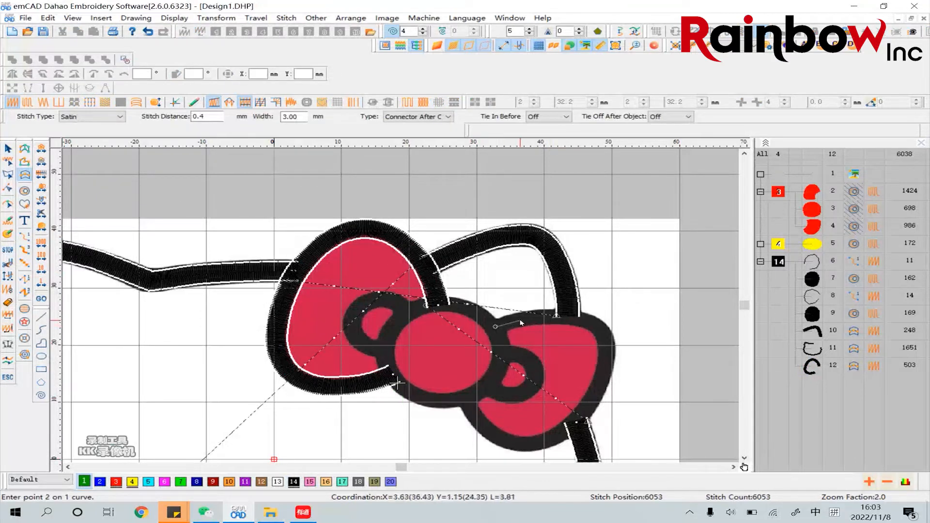
{"action": "left_click", "coordinate": [520, 321]}
{"action": "left_click", "coordinate": [572, 318]}
{"action": "left_click", "coordinate": [596, 326]}
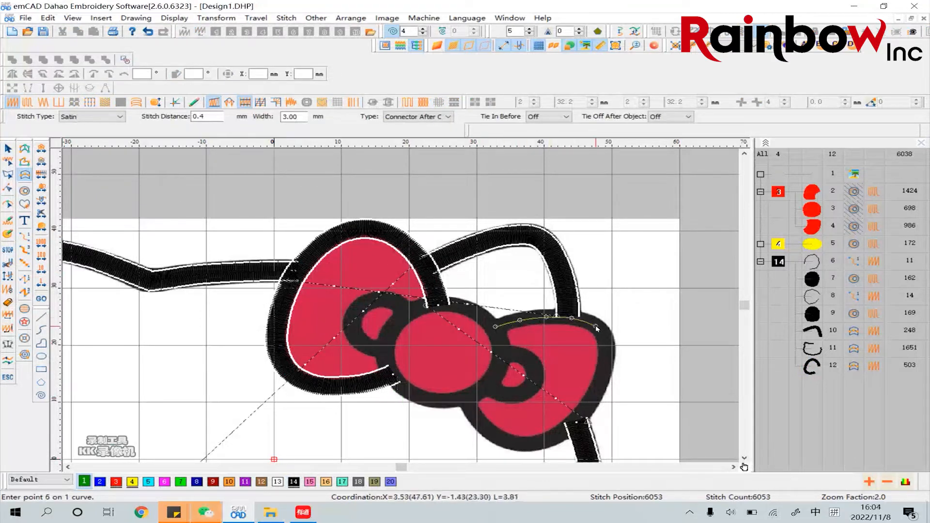
{"action": "left_click", "coordinate": [605, 342]}
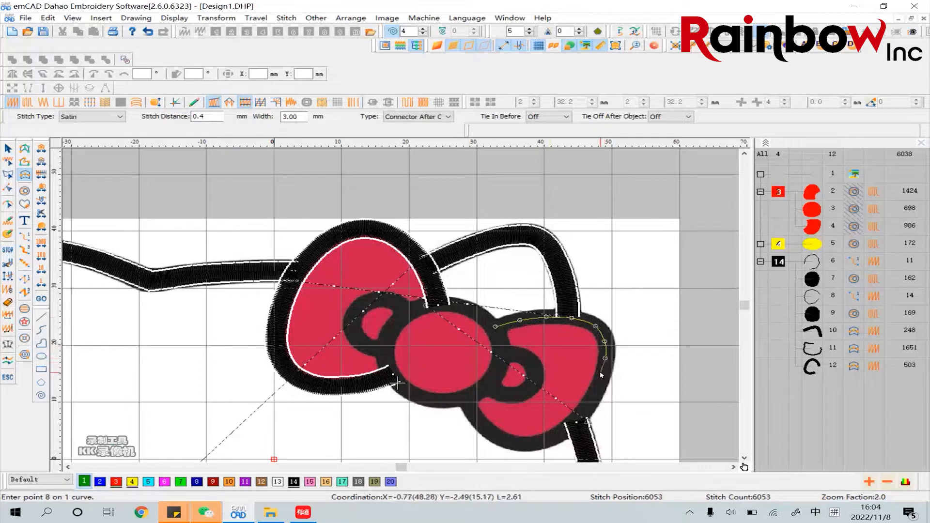
{"action": "left_click", "coordinate": [595, 395]}
{"action": "left_click", "coordinate": [578, 419]}
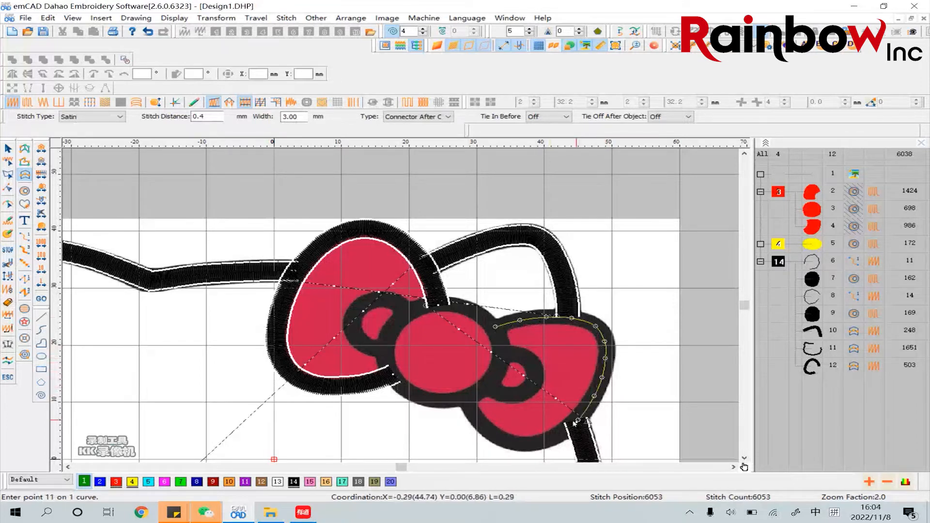
Continue the centre line along the right loop's bottom back to the knot, finishing with the stitch direction across the line
{"action": "left_click", "coordinate": [552, 439]}
{"action": "left_click", "coordinate": [529, 445]}
{"action": "left_click", "coordinate": [505, 441]}
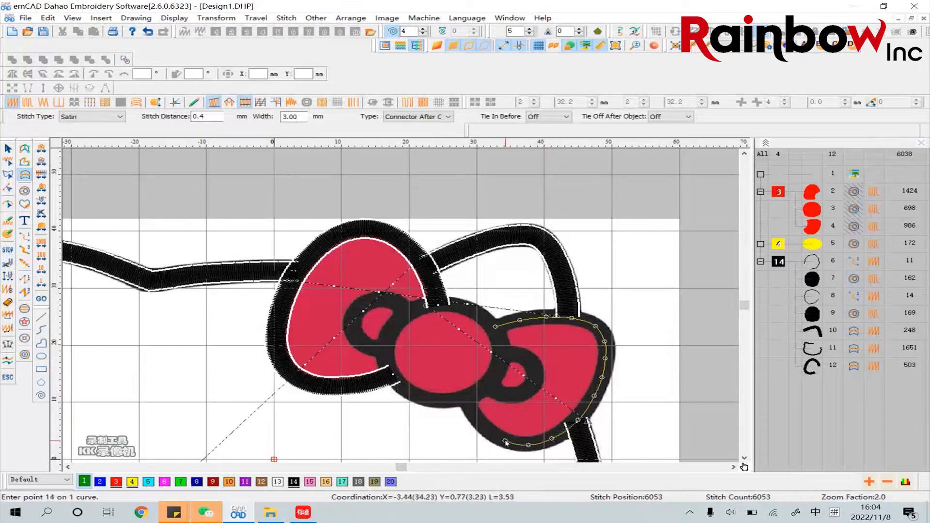
{"action": "left_click", "coordinate": [488, 430]}
{"action": "left_click", "coordinate": [476, 419]}
{"action": "left_click", "coordinate": [465, 398]}
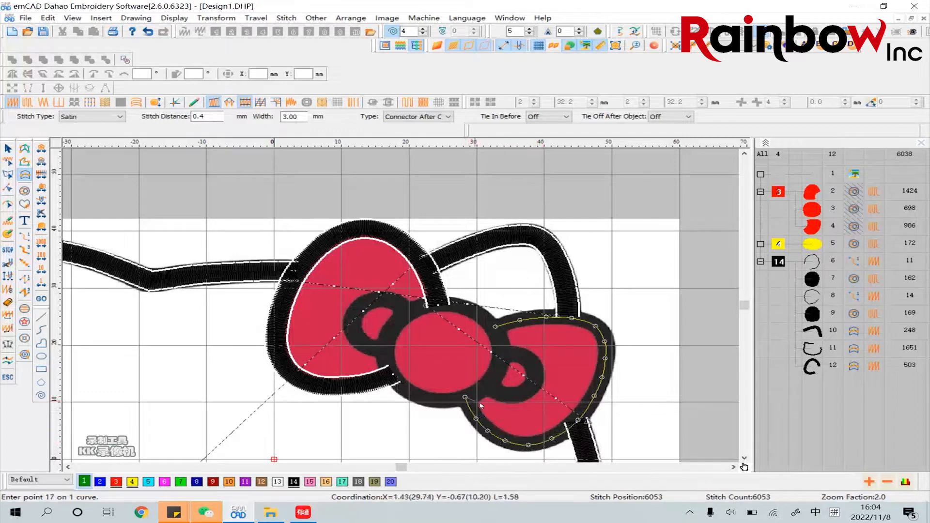
{"action": "right_click", "coordinate": [463, 402]}
{"action": "left_click", "coordinate": [455, 411]}
{"action": "left_click", "coordinate": [434, 417]}
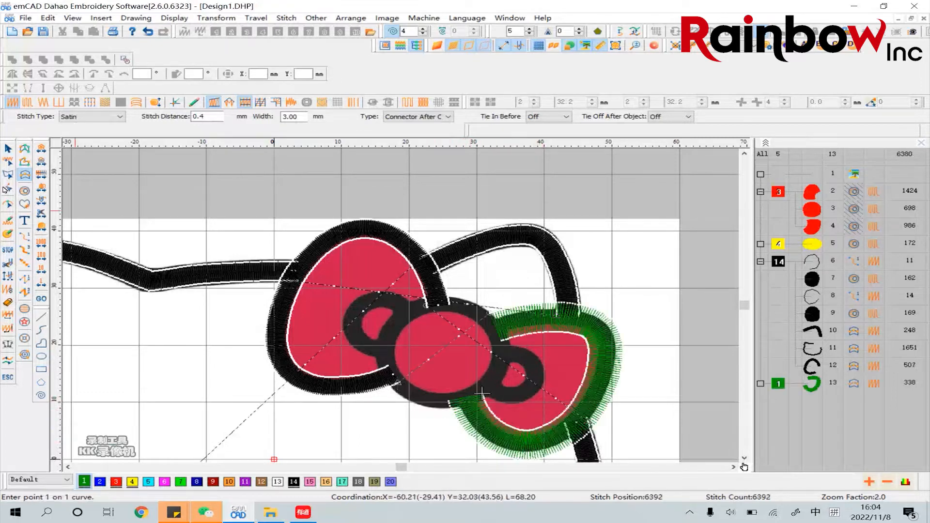
Set the width of the right bow loop's satin column to 3 mm in its object properties
{"action": "left_click", "coordinate": [8, 149]}
{"action": "left_click", "coordinate": [541, 329]}
{"action": "right_click", "coordinate": [604, 346]}
{"action": "left_click", "coordinate": [646, 100]}
{"action": "double_click", "coordinate": [376, 135]}
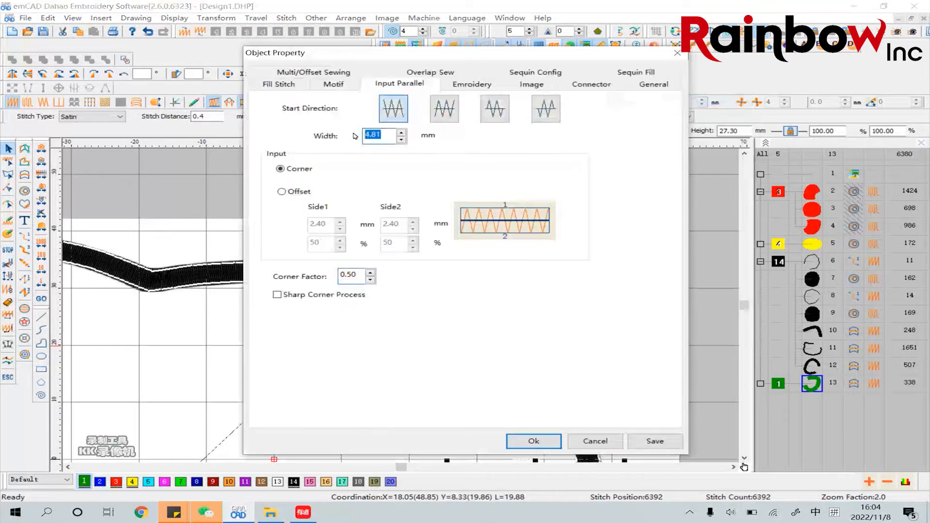
{"action": "type", "text": "3"}
{"action": "key", "text": "Return"}
Assign black thread 14 to the right bow loop's column and reduce its stitch distance
{"action": "left_click", "coordinate": [293, 481]}
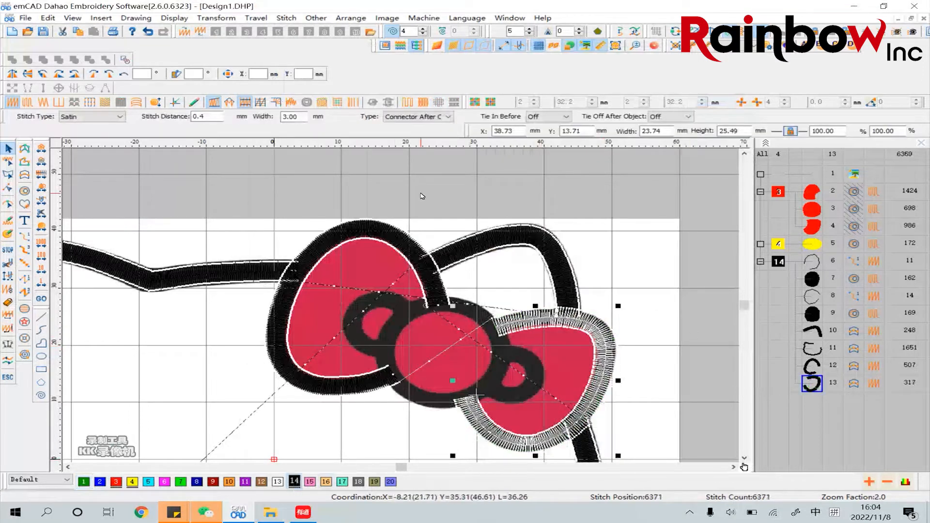
{"action": "key", "text": "Return"}
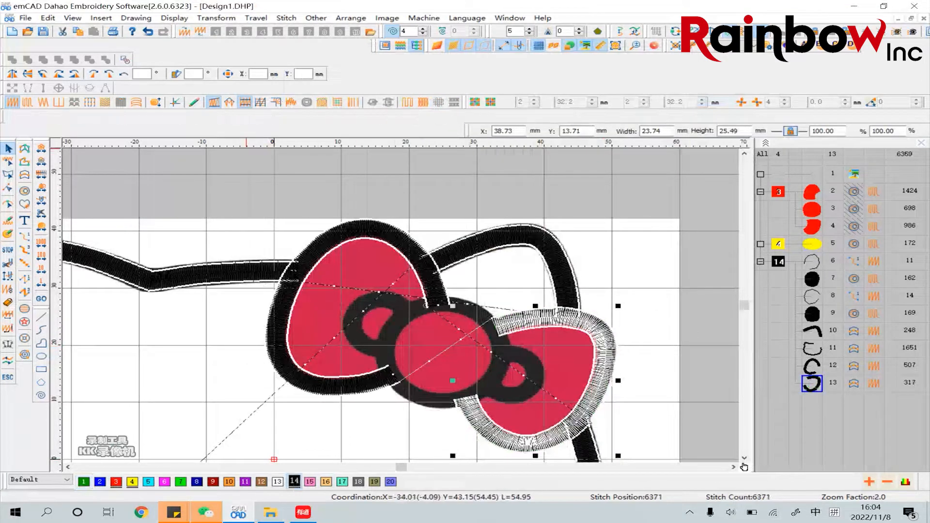
{"action": "left_click", "coordinate": [657, 253]}
{"action": "left_click", "coordinate": [610, 355]}
{"action": "left_click", "coordinate": [702, 345]}
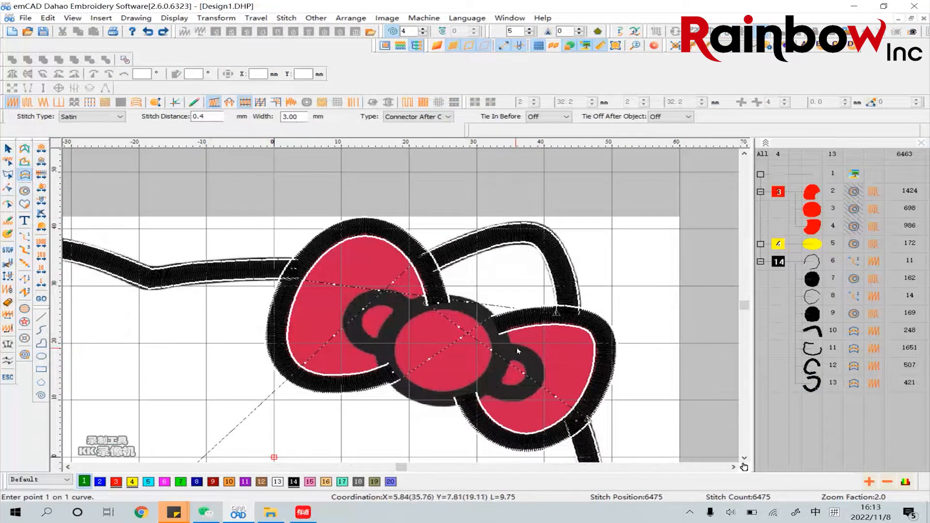
Trace the small inner loop right of the knot as a parallel satin column, ending with the stitch direction across its centre line
{"action": "left_click", "coordinate": [490, 387]}
{"action": "left_click", "coordinate": [506, 394]}
{"action": "left_click", "coordinate": [523, 391]}
{"action": "left_click", "coordinate": [533, 379]}
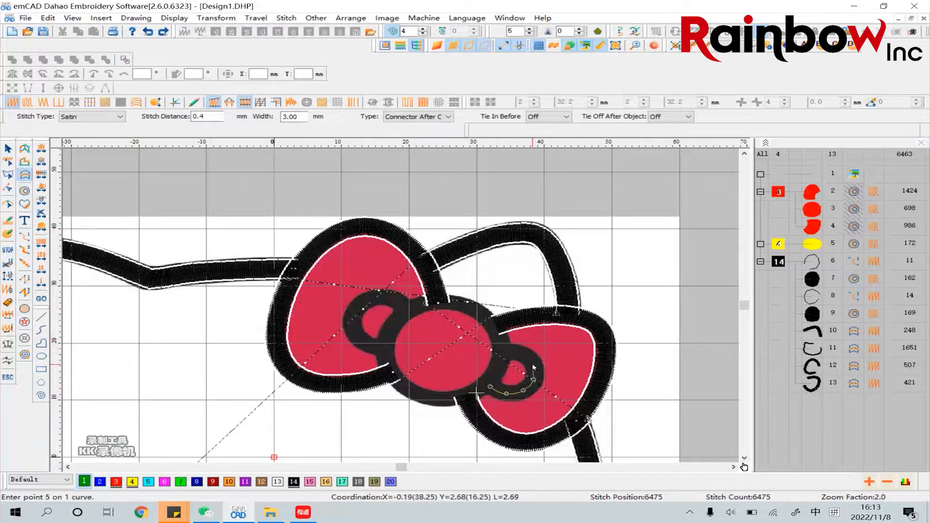
{"action": "left_click", "coordinate": [533, 365]}
{"action": "left_click", "coordinate": [520, 353]}
{"action": "left_click", "coordinate": [505, 354]}
{"action": "key", "text": "Return"}
{"action": "left_click", "coordinate": [526, 363]}
{"action": "left_click", "coordinate": [537, 334]}
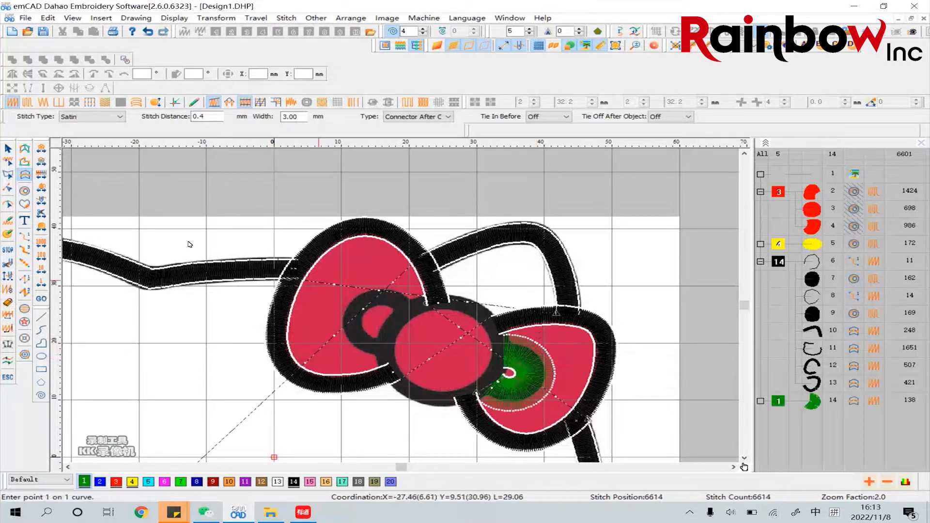
Set the width of the small right inner loop's satin column to 3 mm in its object properties
{"action": "key", "text": "Escape"}
{"action": "right_click", "coordinate": [521, 358]}
{"action": "left_click", "coordinate": [543, 103]}
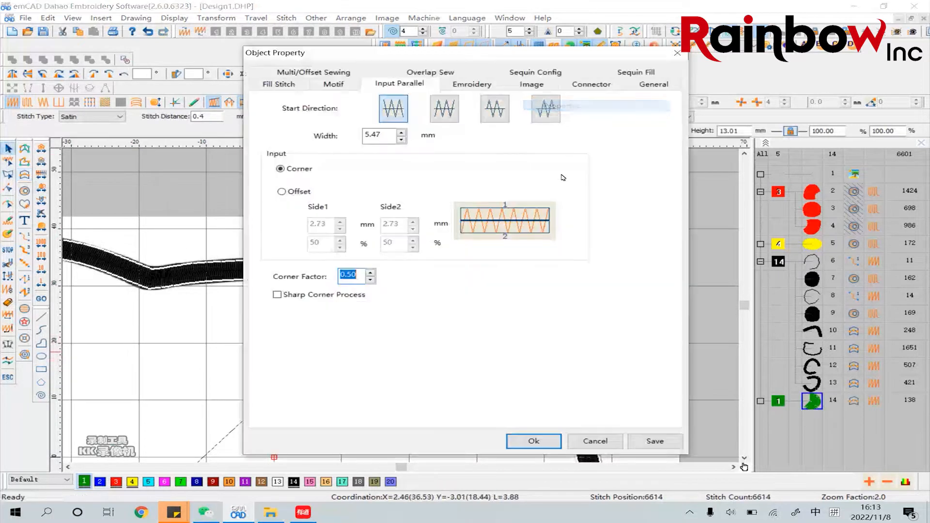
{"action": "double_click", "coordinate": [373, 135]}
{"action": "type", "text": "3"}
{"action": "left_click", "coordinate": [548, 441]}
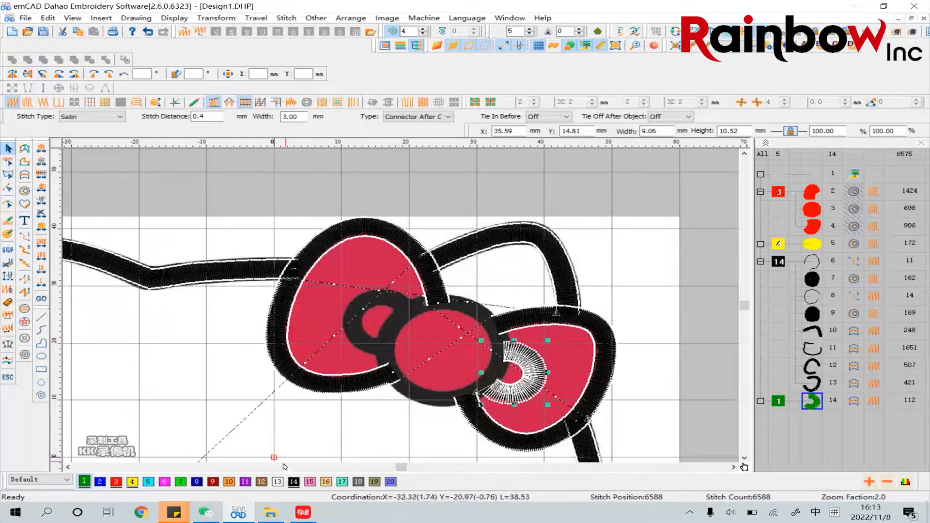
Set the small right inner loop's colour to black thread 14 and its stitch distance to 0.3 mm
{"action": "left_click", "coordinate": [295, 484]}
{"action": "left_click", "coordinate": [206, 118]}
{"action": "key", "text": "BackSpace"}
{"action": "type", "text": "3"}
{"action": "key", "text": "Return"}
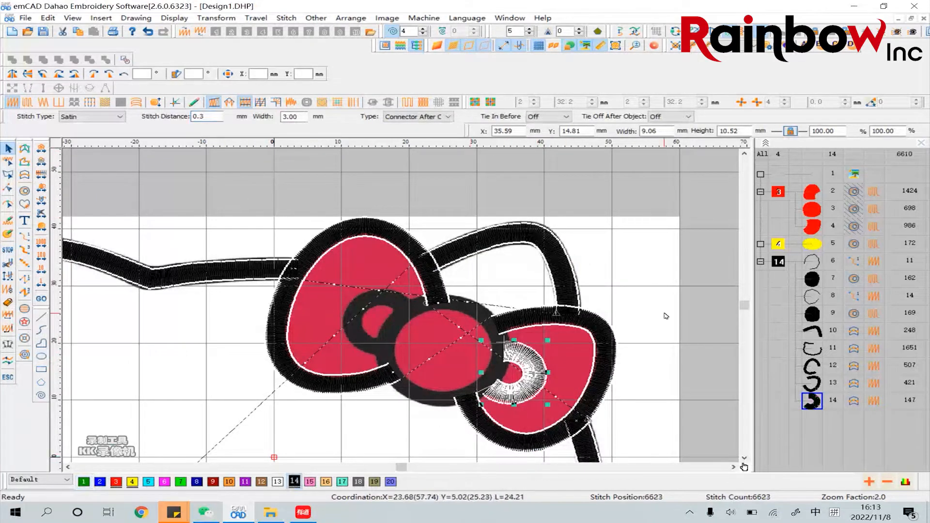
Reshape the small right inner loop's column so the ends of its centre line extend toward the knot
{"action": "left_click", "coordinate": [664, 321]}
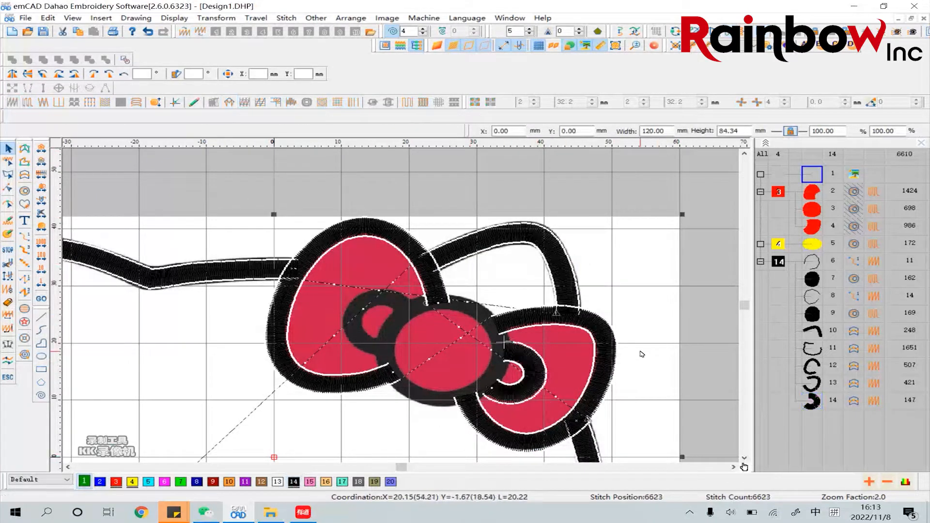
{"action": "left_click", "coordinate": [8, 205]}
{"action": "left_click", "coordinate": [503, 351]}
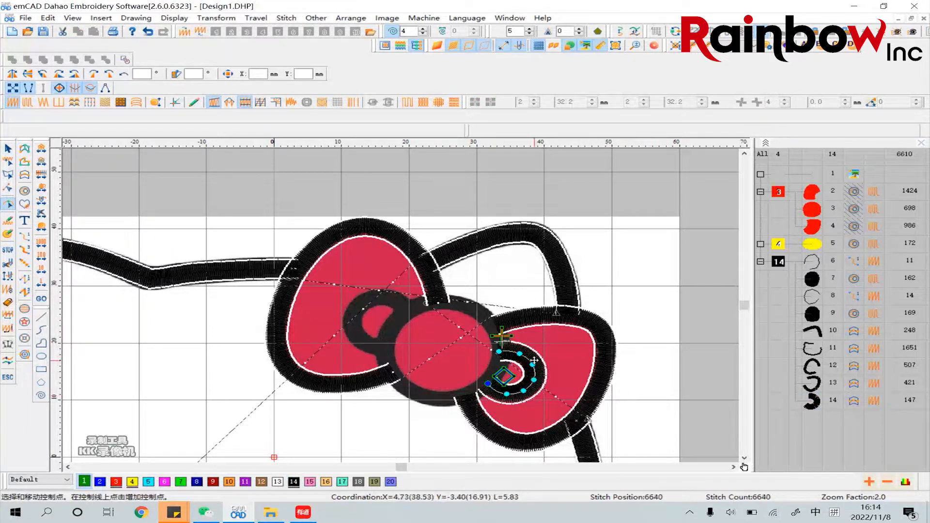
Trace the small inner loop left of the knot as a parallel satin column, ending with the stitch direction across its centre line
{"action": "left_click", "coordinate": [24, 175]}
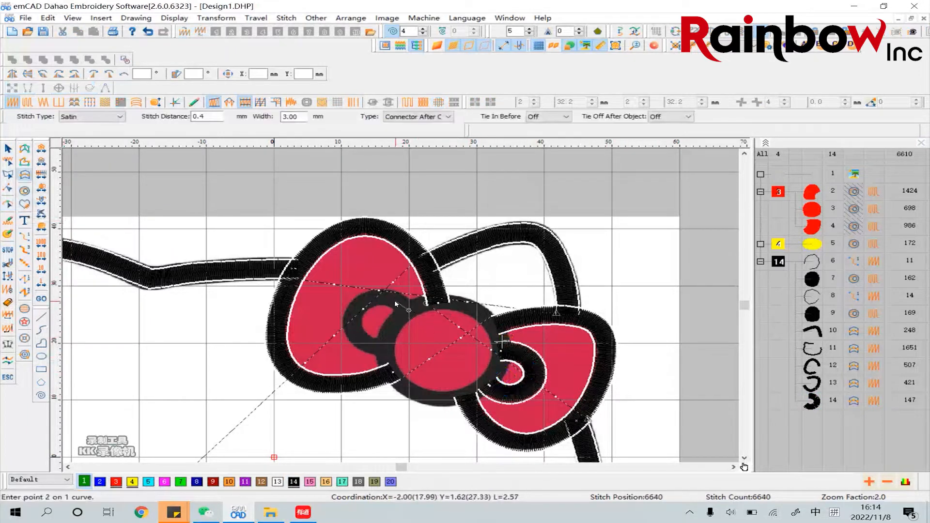
{"action": "left_click", "coordinate": [394, 301]}
{"action": "left_click", "coordinate": [371, 300]}
{"action": "left_click", "coordinate": [356, 312]}
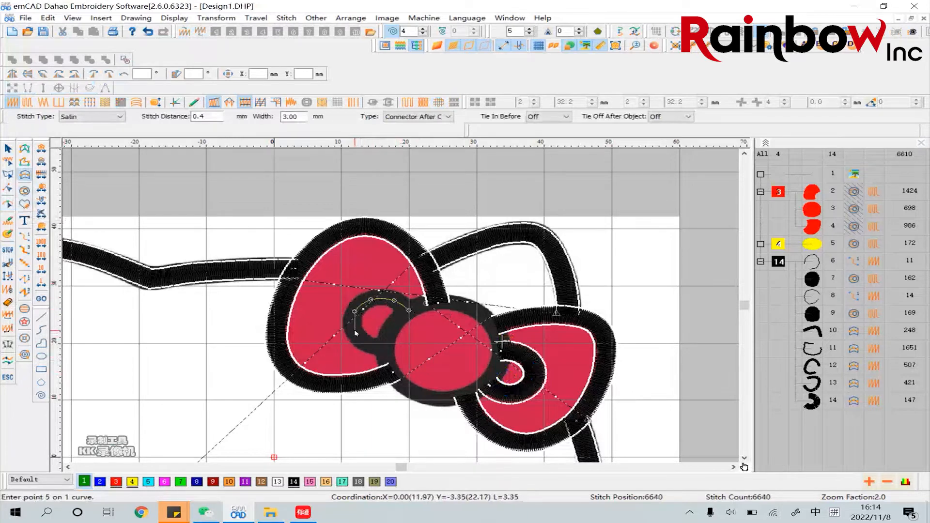
{"action": "left_click", "coordinate": [361, 340]}
{"action": "left_click", "coordinate": [375, 347]}
{"action": "left_click", "coordinate": [387, 348]}
{"action": "key", "text": "Return"}
{"action": "left_click", "coordinate": [372, 336]}
{"action": "left_click", "coordinate": [351, 364]}
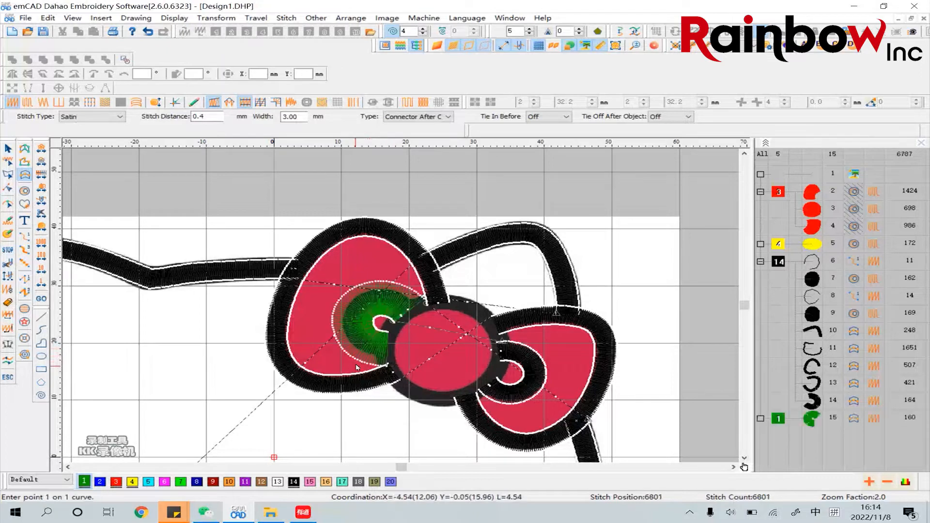
Set the small left inner loop column's width to 3 mm in its object properties and reduce its stitch distance
{"action": "left_click", "coordinate": [10, 152]}
{"action": "right_click", "coordinate": [385, 302]}
{"action": "left_click", "coordinate": [425, 57]}
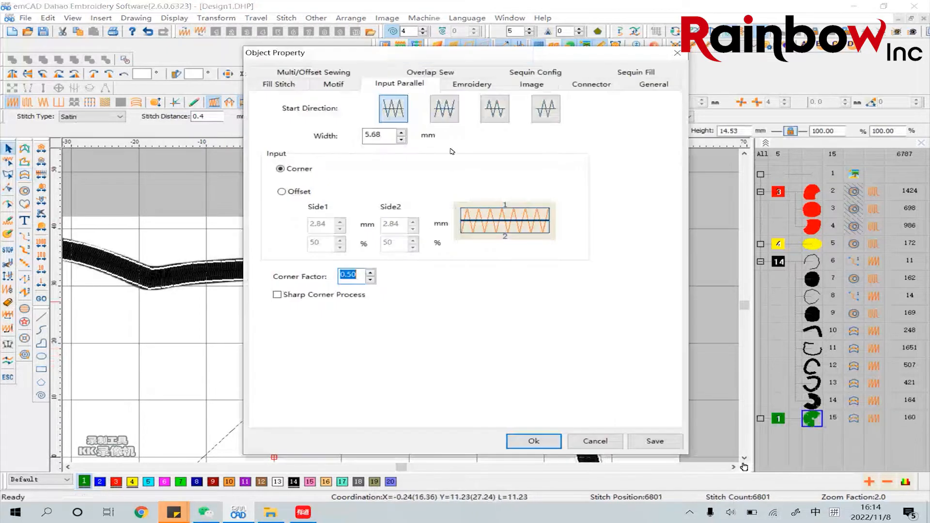
{"action": "left_click_drag", "start_coordinate": [387, 135], "coordinate": [365, 135]}
{"action": "type", "text": "3"}
{"action": "left_click", "coordinate": [534, 441]}
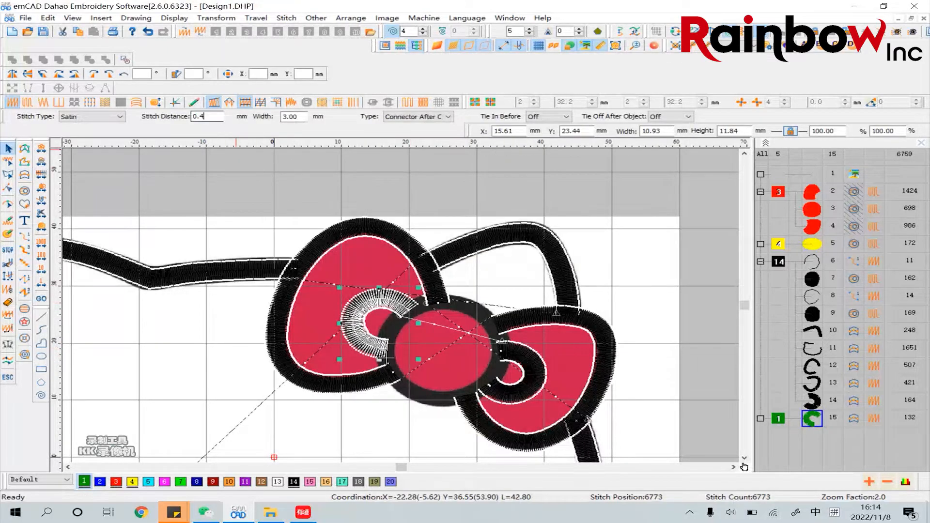
{"action": "key", "text": "Return"}
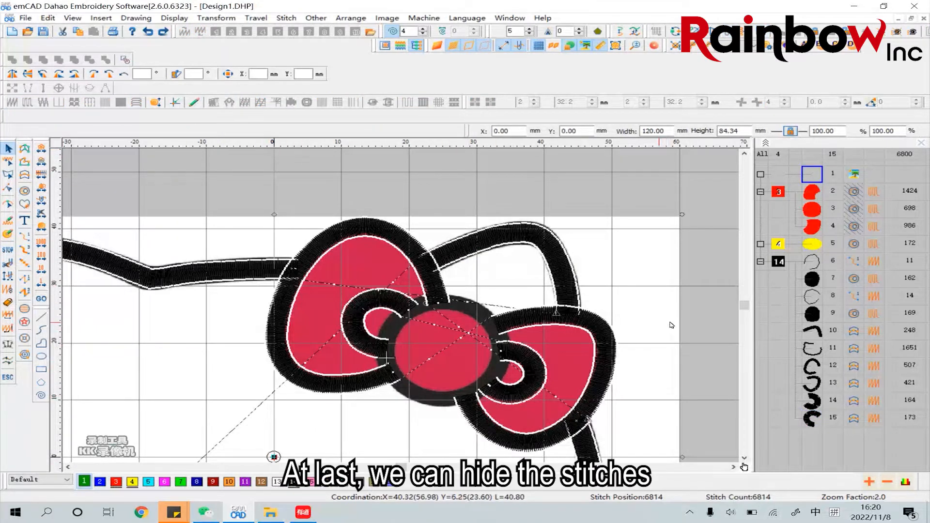
Hide all objects of black thread 14 to expose the picture's outlines around the knot
{"action": "left_click", "coordinate": [779, 263]}
{"action": "right_click", "coordinate": [779, 263]}
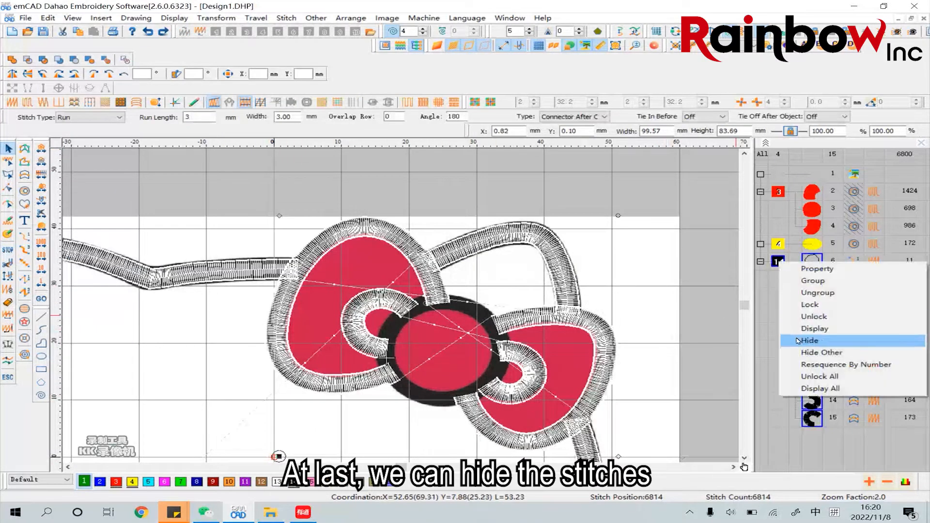
{"action": "left_click", "coordinate": [797, 343]}
Trace the knot's circular outline as a closed parallel satin column, ending with the stitch direction across the line near its top
{"action": "left_click", "coordinate": [25, 175]}
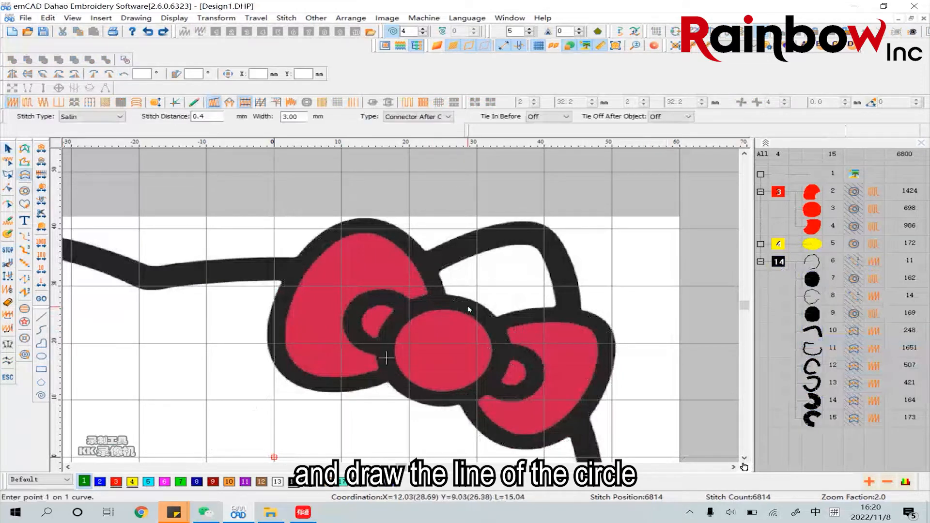
{"action": "left_click", "coordinate": [390, 328]}
{"action": "left_click", "coordinate": [418, 396]}
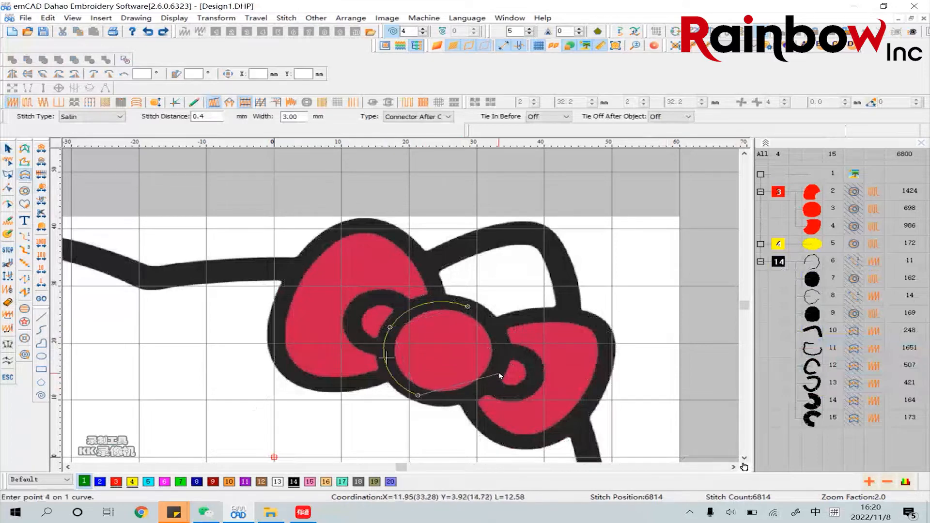
{"action": "left_click", "coordinate": [496, 369]}
{"action": "left_click", "coordinate": [469, 307]}
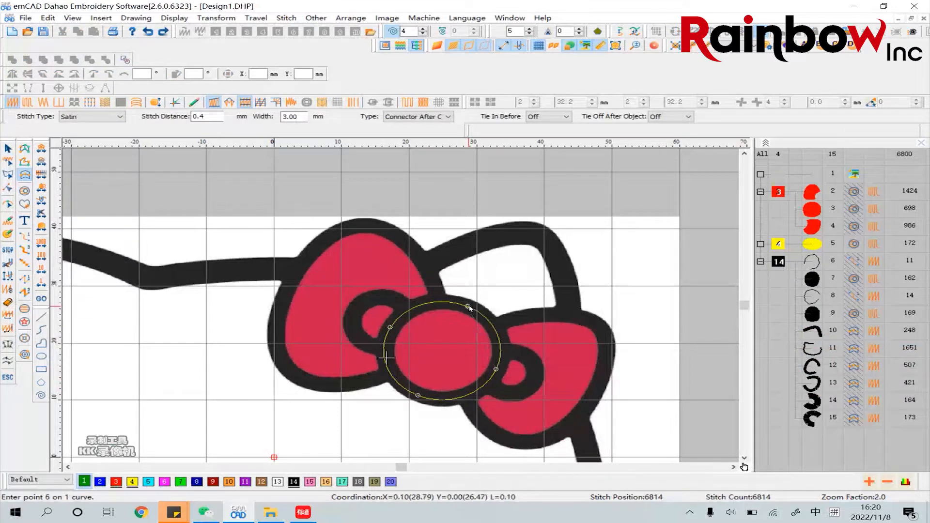
{"action": "key", "text": "Return"}
{"action": "left_click", "coordinate": [467, 315]}
{"action": "left_click", "coordinate": [488, 287]}
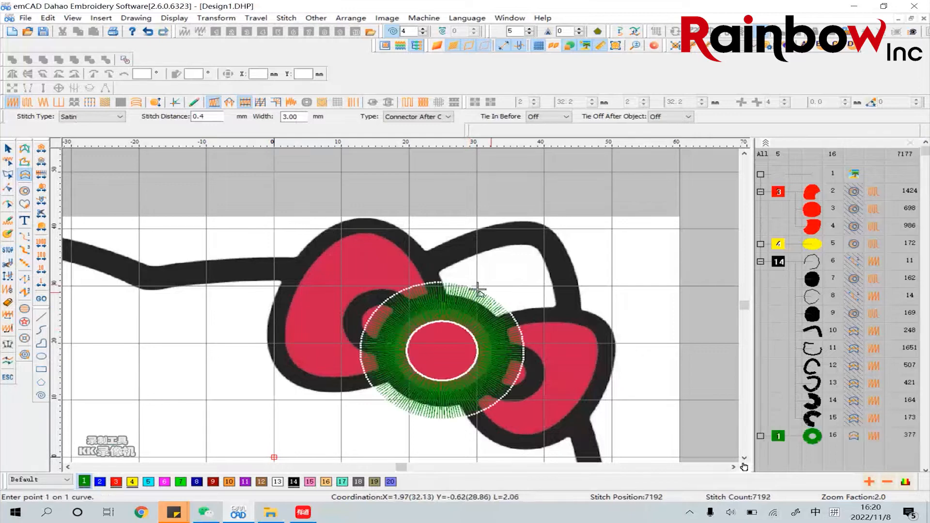
Set the width of the knot outline's satin column to 3 mm in its object properties
{"action": "right_click", "coordinate": [460, 300]}
{"action": "left_click", "coordinate": [504, 56]}
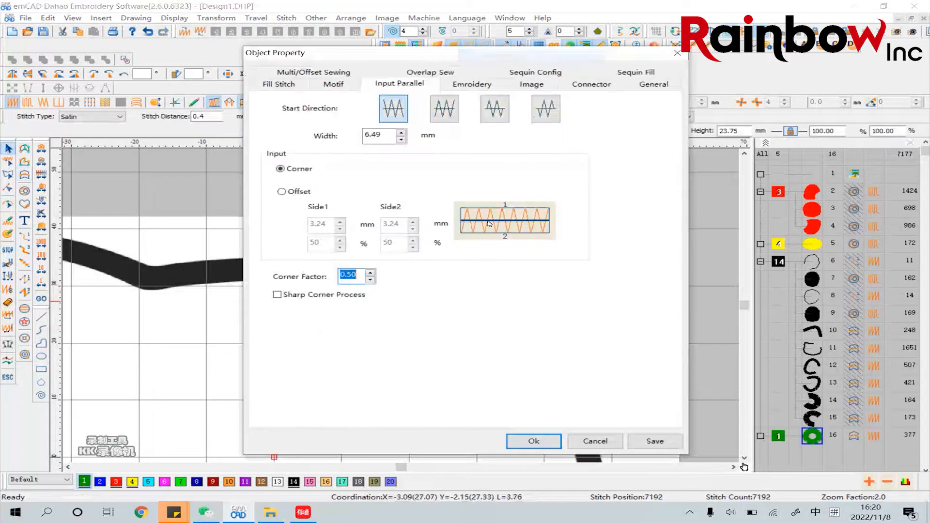
{"action": "left_click_drag", "start_coordinate": [386, 137], "coordinate": [343, 139]}
{"action": "type", "text": "3"}
{"action": "left_click", "coordinate": [532, 440]}
Set the knot outline's colour to black thread 14 and its stitch distance to 0.3 mm
{"action": "left_click", "coordinate": [294, 481]}
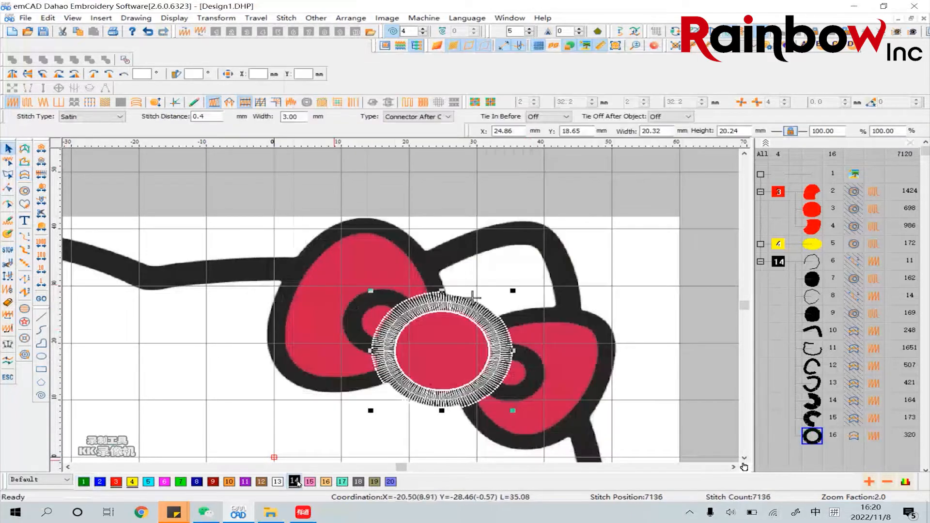
{"action": "type", "text": "3"}
{"action": "key", "text": "Return"}
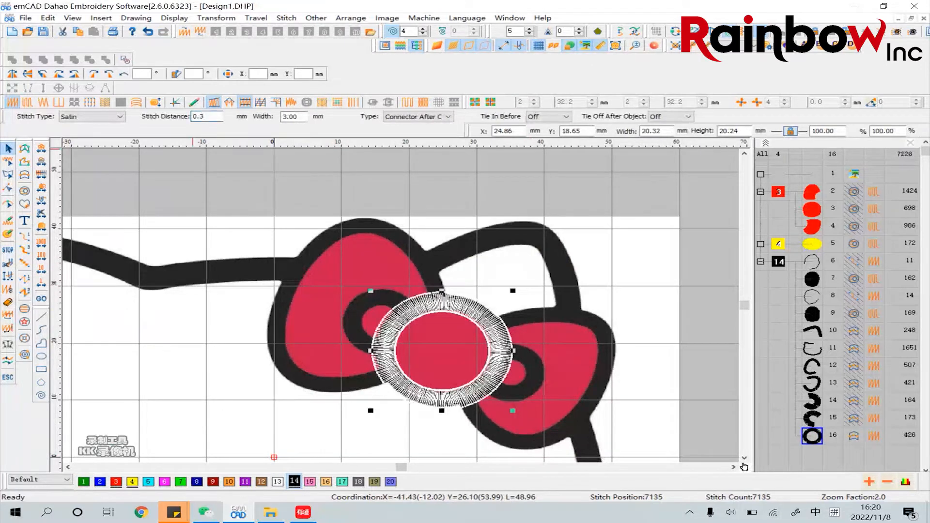
Adjust the starting control point at the top of the knot outline with the reshape tool
{"action": "left_click", "coordinate": [8, 204]}
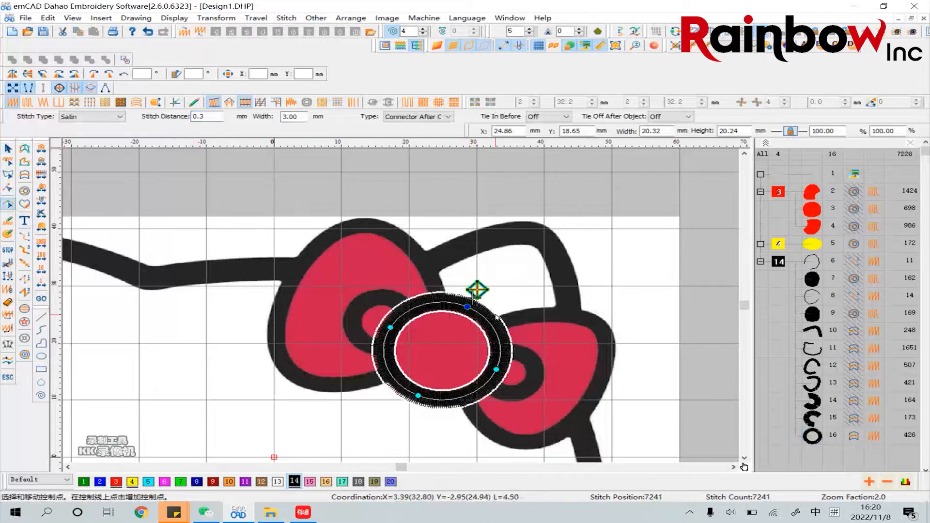
{"action": "left_click", "coordinate": [467, 307]}
{"action": "left_click", "coordinate": [9, 148]}
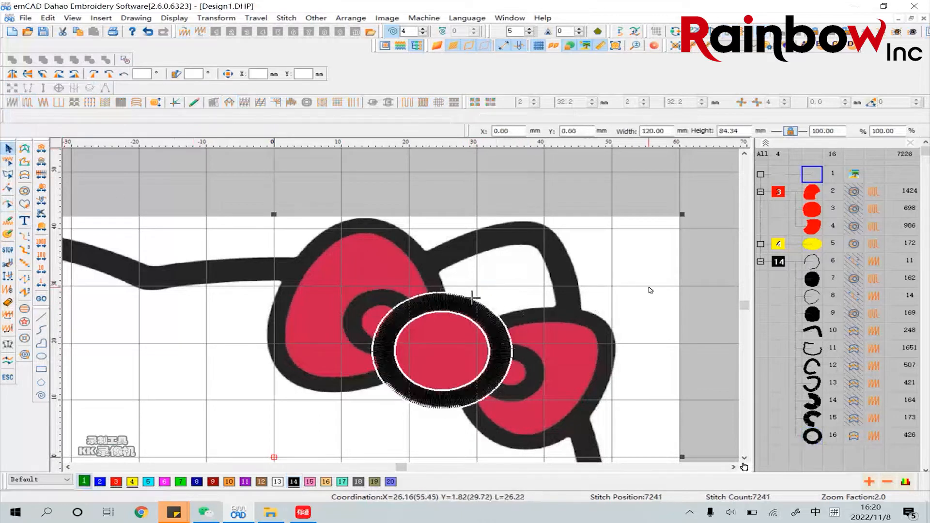
Display the stitches of all objects in the black thread 14 group
{"action": "left_click", "coordinate": [779, 262]}
{"action": "right_click", "coordinate": [781, 264]}
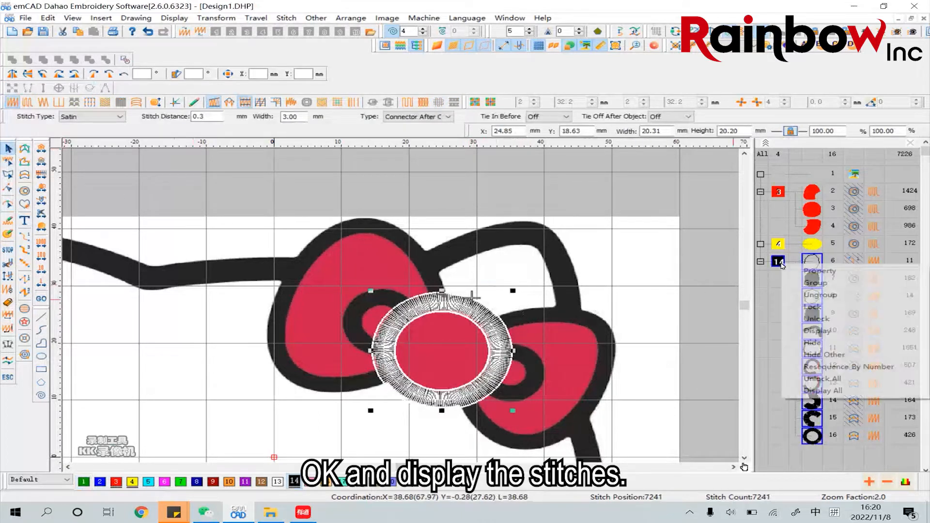
{"action": "left_click", "coordinate": [814, 334]}
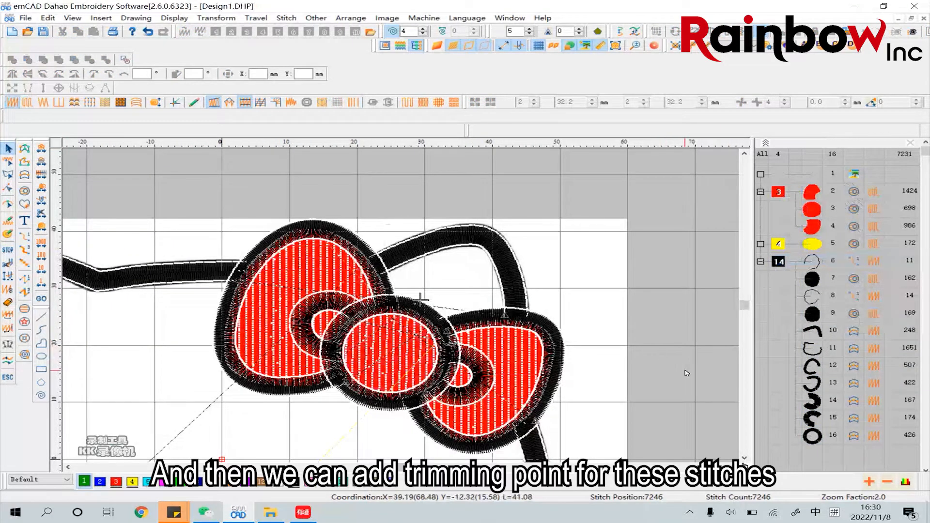
Add trimming points to the black satin outlines of the two bow loops and their inner curls, objects 12 to 15
{"action": "left_click", "coordinate": [811, 367]}
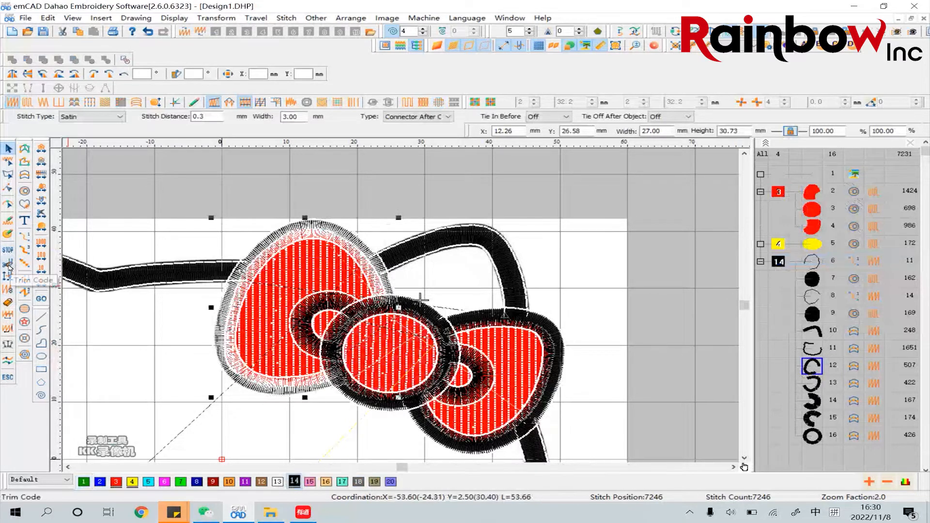
{"action": "left_click", "coordinate": [810, 384]}
{"action": "left_click", "coordinate": [7, 266]}
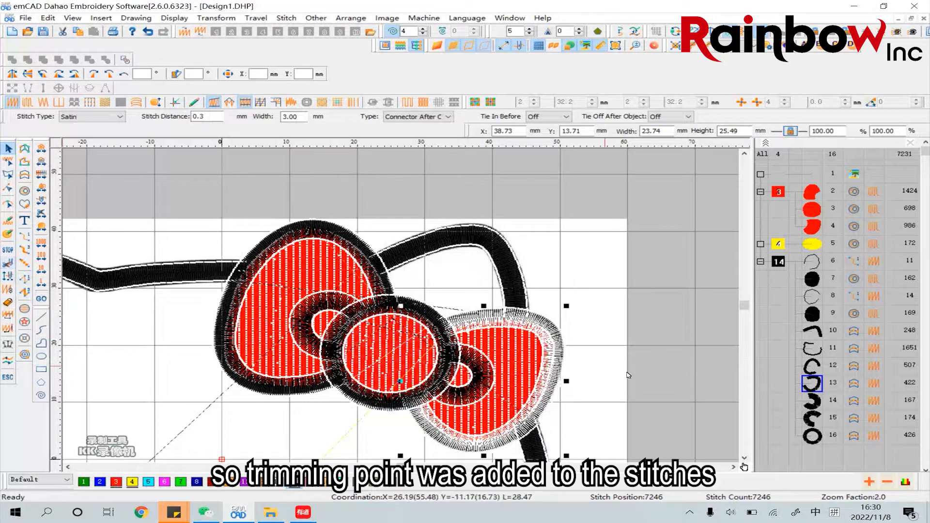
{"action": "left_click", "coordinate": [811, 403]}
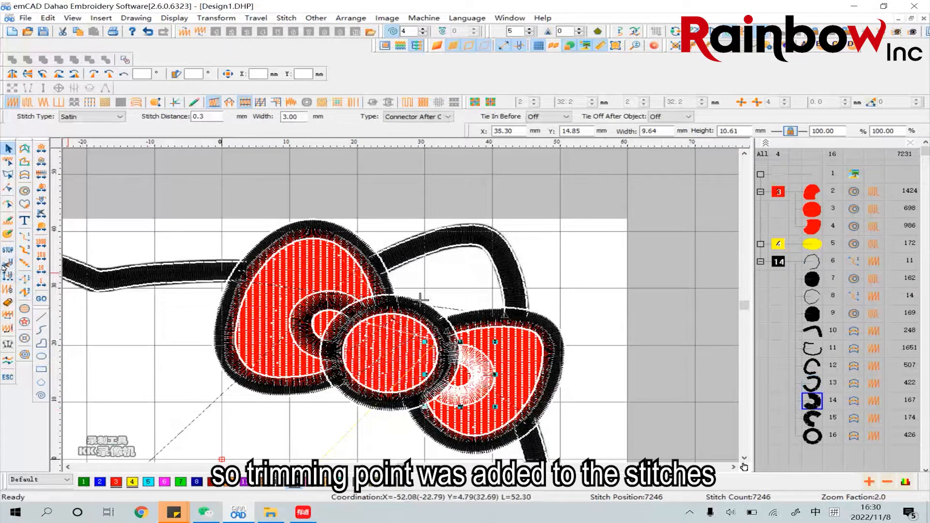
{"action": "left_click", "coordinate": [779, 413]}
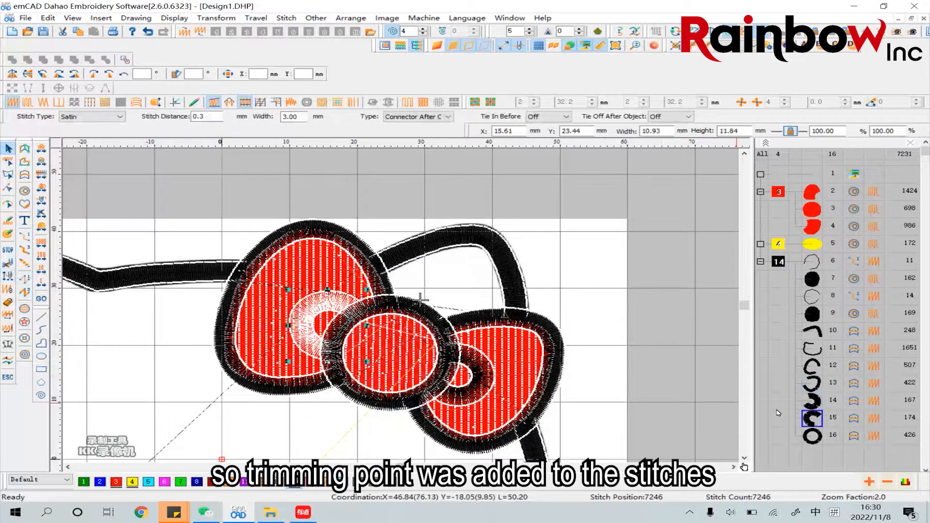
{"action": "left_click", "coordinate": [8, 265]}
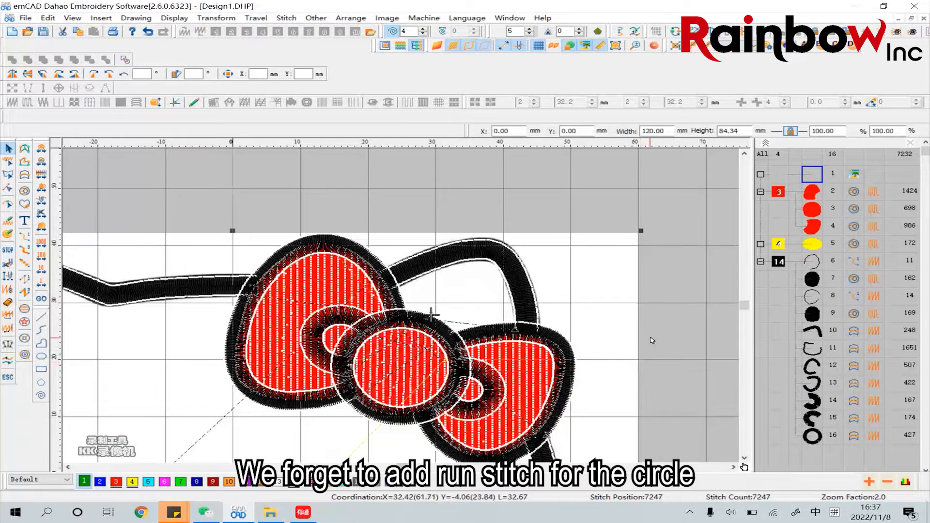
Select the knot's circular satin outline to examine it, and clear the selection
{"action": "left_click", "coordinate": [431, 314]}
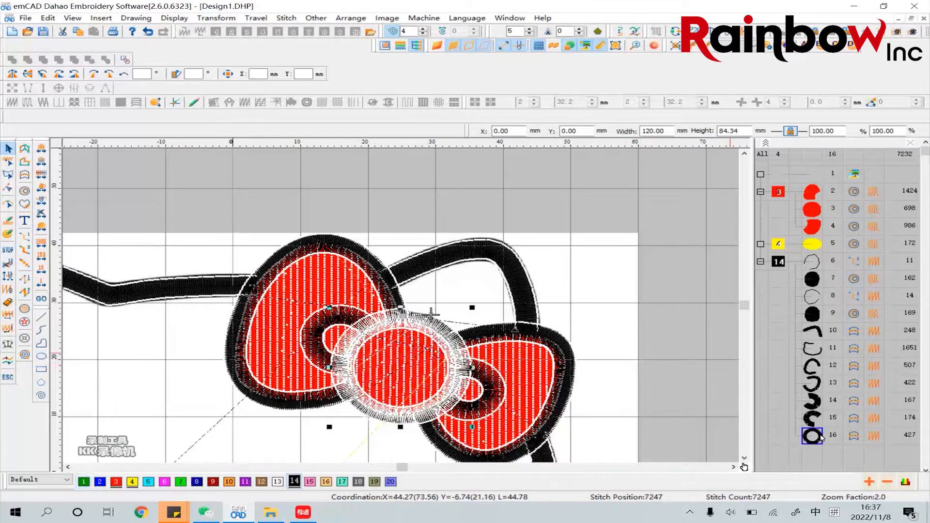
{"action": "left_click", "coordinate": [642, 355]}
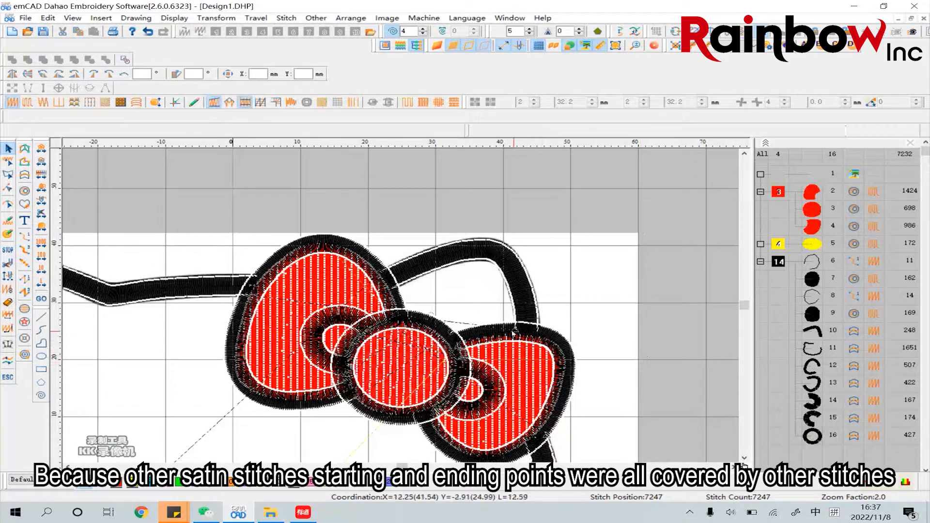
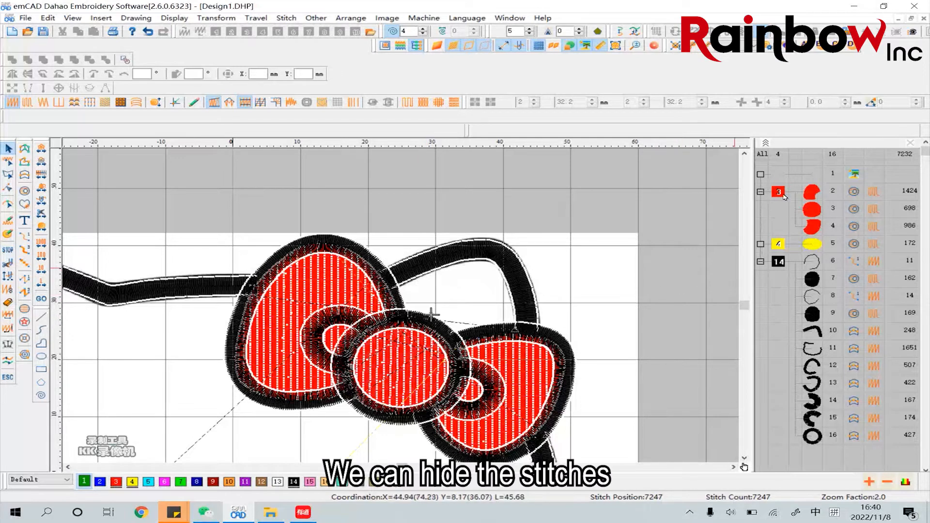
Hide the stitches of all objects in the red thread 3 and black thread 14 groups
{"action": "left_click", "coordinate": [784, 194]}
{"action": "right_click", "coordinate": [784, 194]}
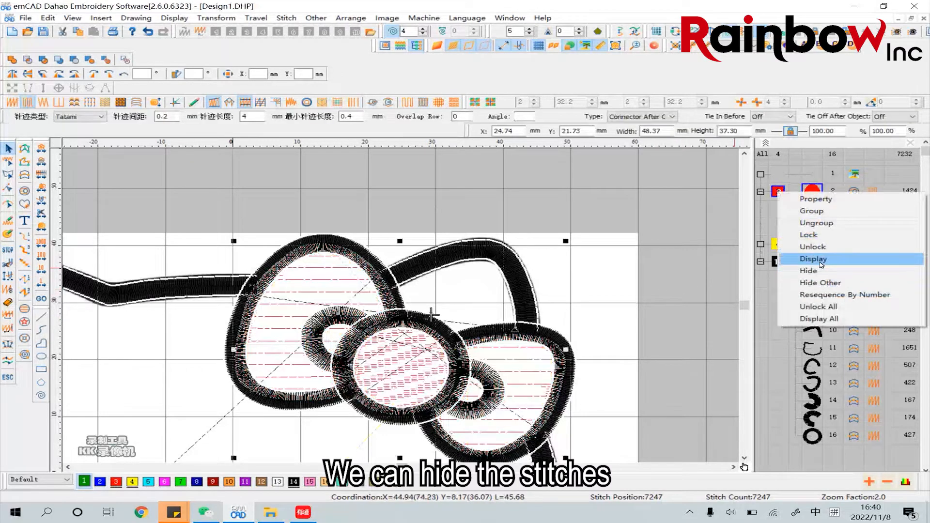
{"action": "left_click", "coordinate": [819, 270]}
{"action": "left_click", "coordinate": [783, 261]}
{"action": "right_click", "coordinate": [782, 262]}
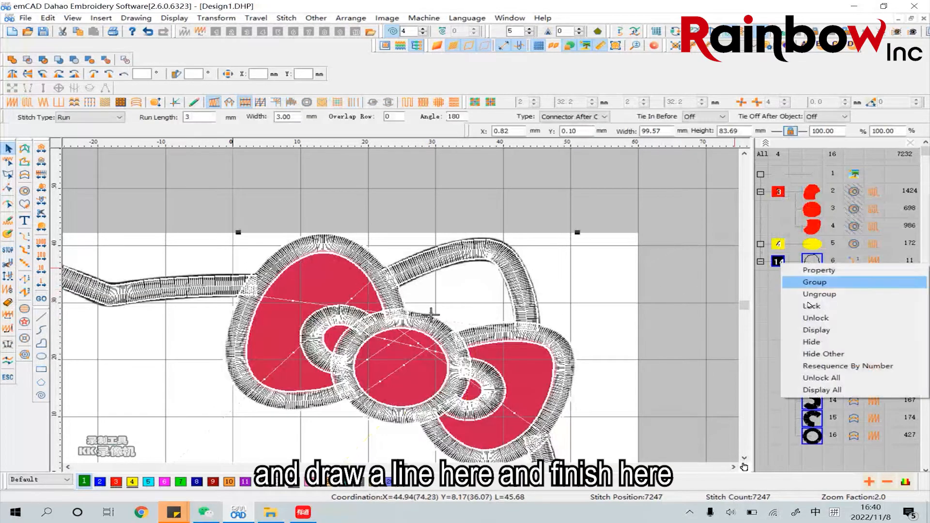
{"action": "left_click", "coordinate": [812, 342]}
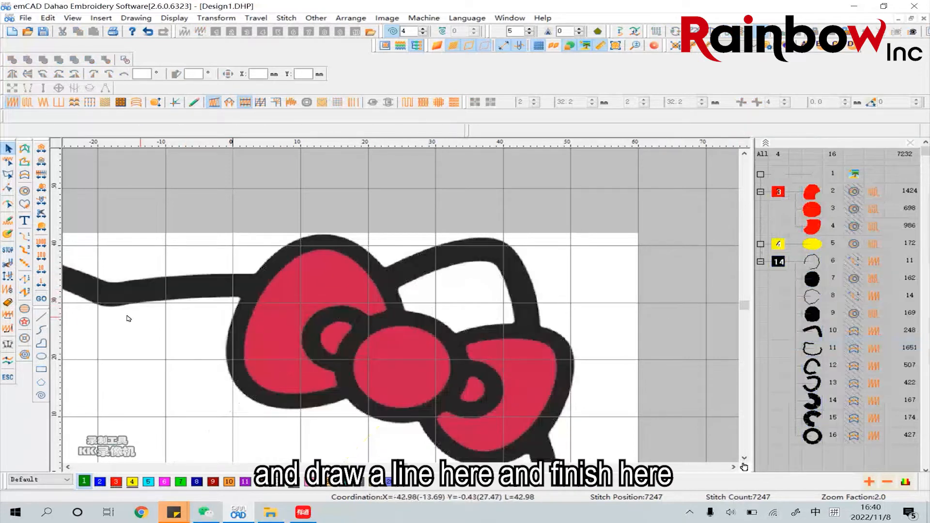
Draw an open curve about 17 by 16 mm within the knot's black outline, from its left edge around the bottom to the upper right
{"action": "left_click", "coordinate": [41, 330]}
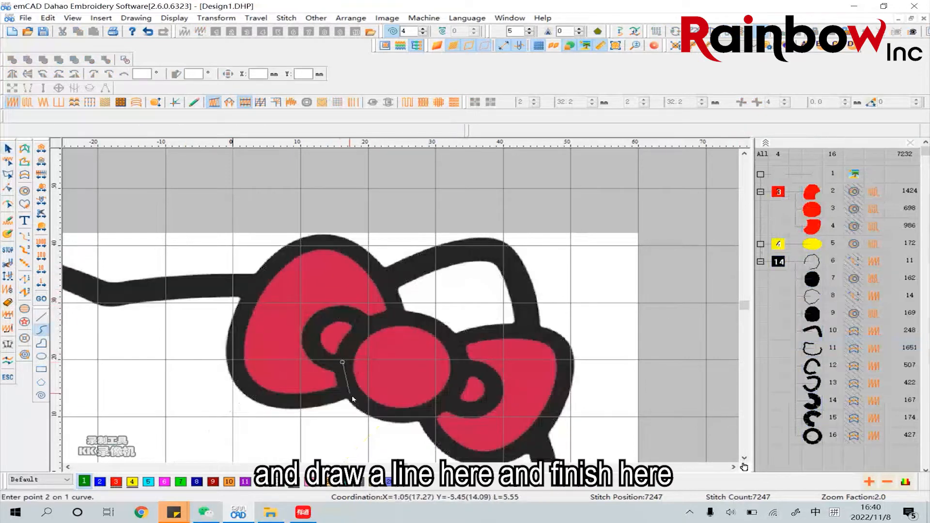
{"action": "left_click", "coordinate": [354, 392]}
{"action": "left_click", "coordinate": [376, 411]}
{"action": "left_click", "coordinate": [405, 413]}
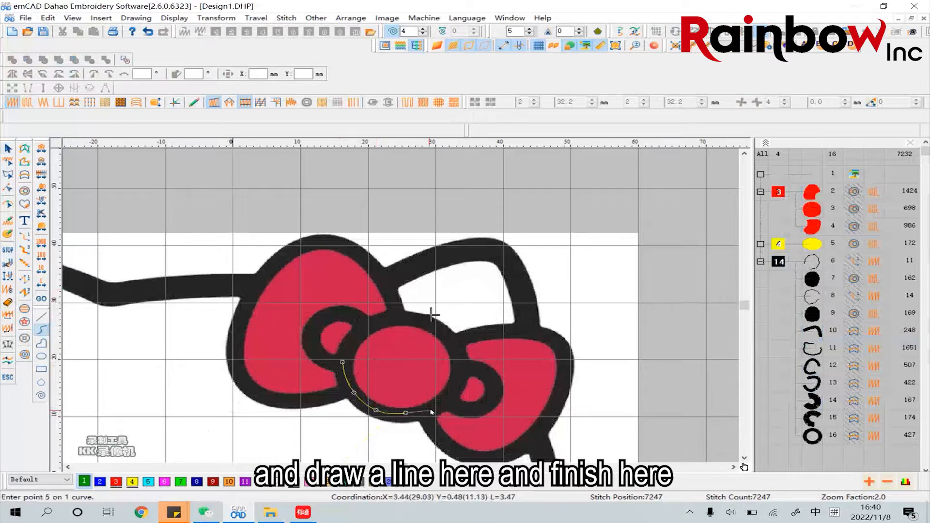
{"action": "left_click", "coordinate": [435, 408]}
{"action": "left_click", "coordinate": [452, 386]}
{"action": "left_click", "coordinate": [457, 359]}
{"action": "left_click", "coordinate": [446, 335]}
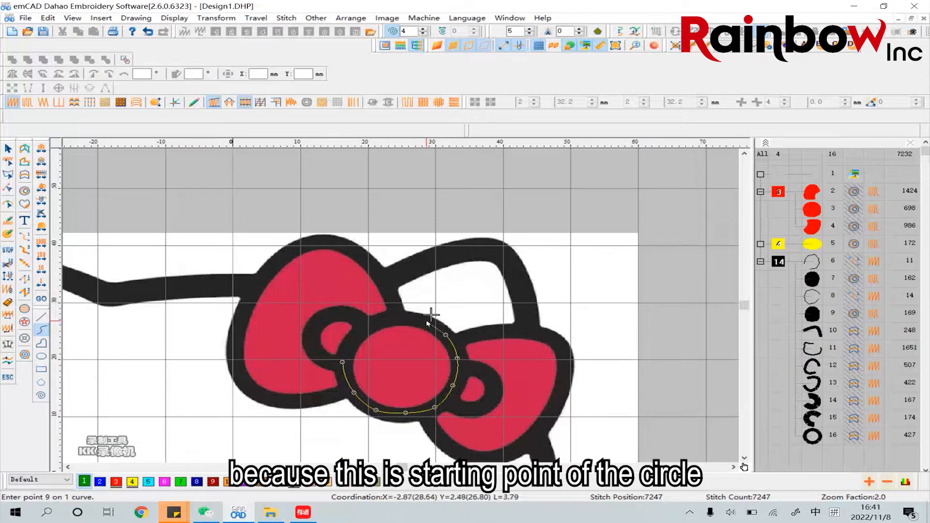
{"action": "left_click", "coordinate": [427, 321]}
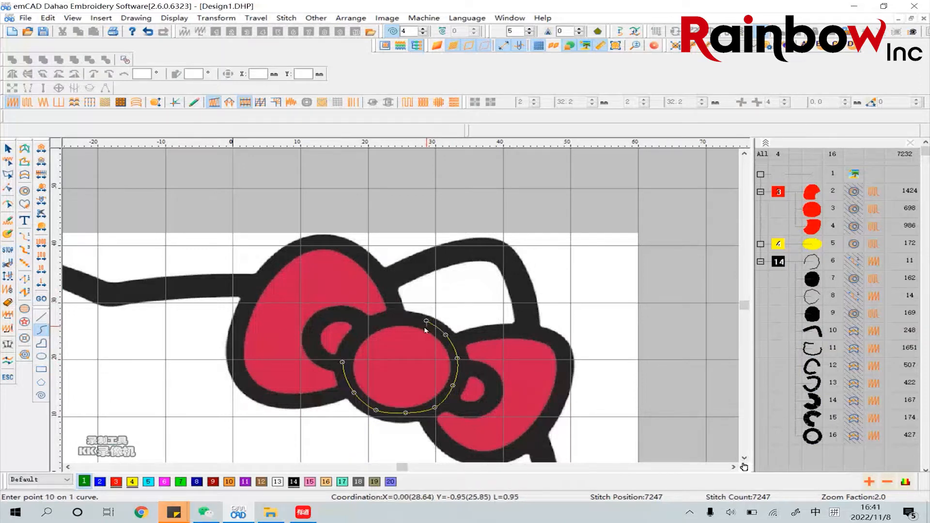
{"action": "right_click", "coordinate": [423, 334]}
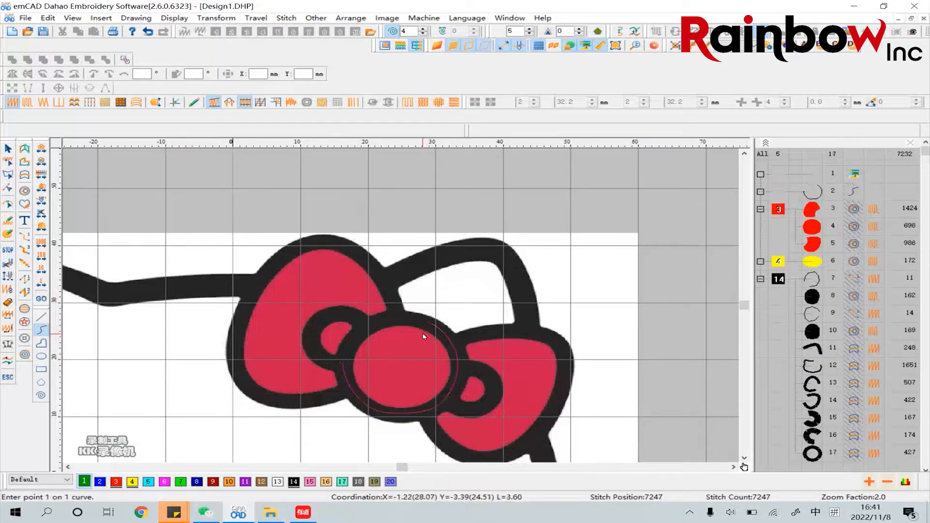
{"action": "key", "text": "Escape"}
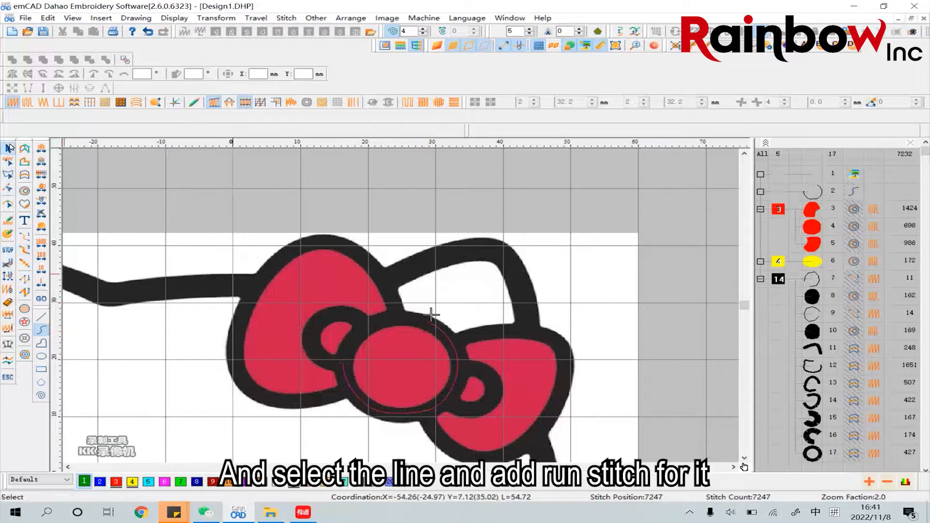
Convert the new knot curve to a run stitch and assign it black thread 14
{"action": "left_click", "coordinate": [397, 318]}
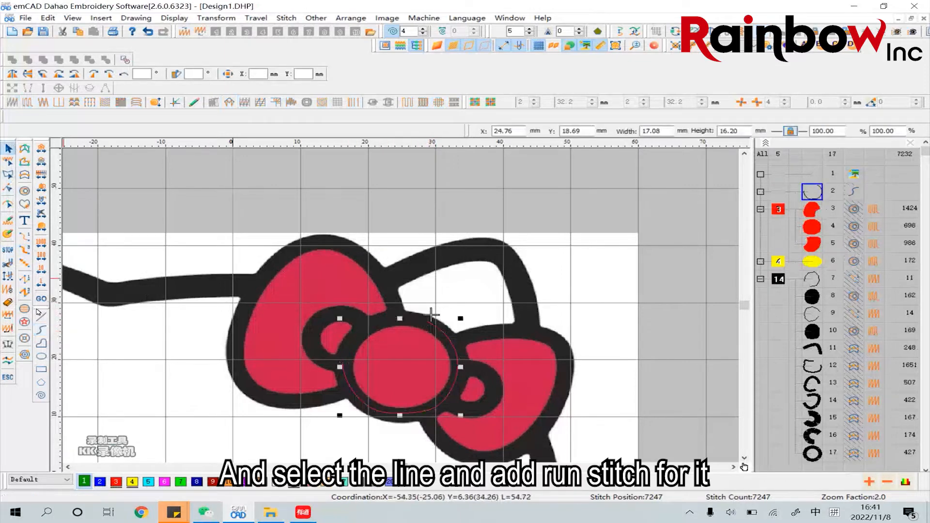
{"action": "left_click", "coordinate": [27, 239]}
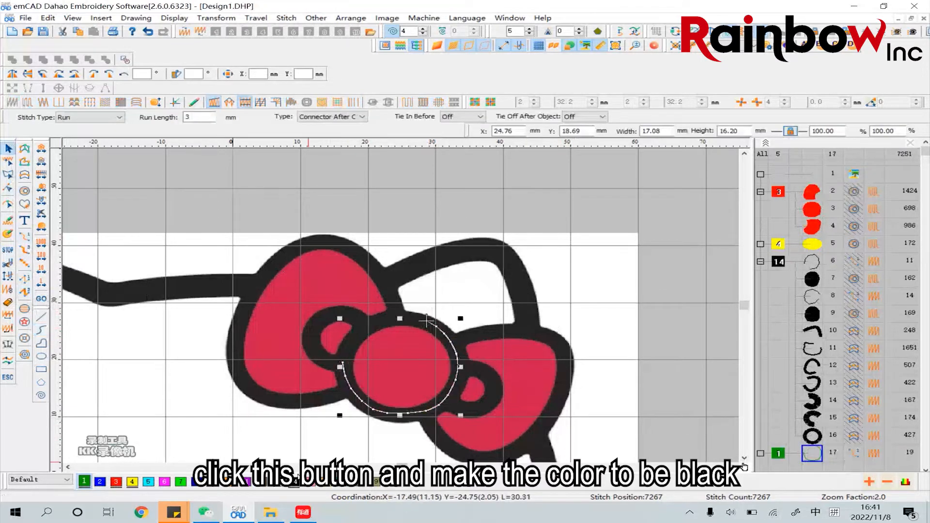
{"action": "left_click", "coordinate": [295, 482]}
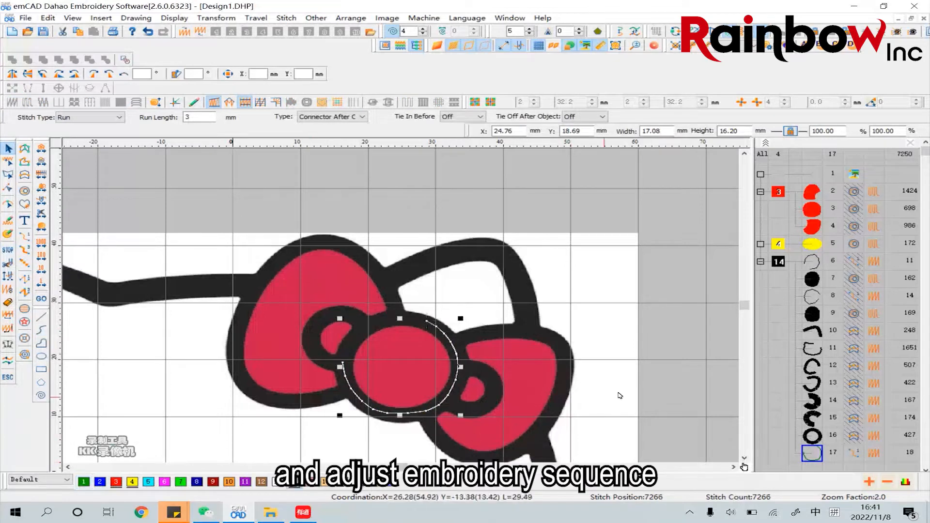
Move the knot's run stitch ahead of its circular satin outline in the sewing sequence, without a trimming point between them
{"action": "left_click_drag", "start_coordinate": [814, 453], "coordinate": [816, 434]}
{"action": "left_click", "coordinate": [815, 453]}
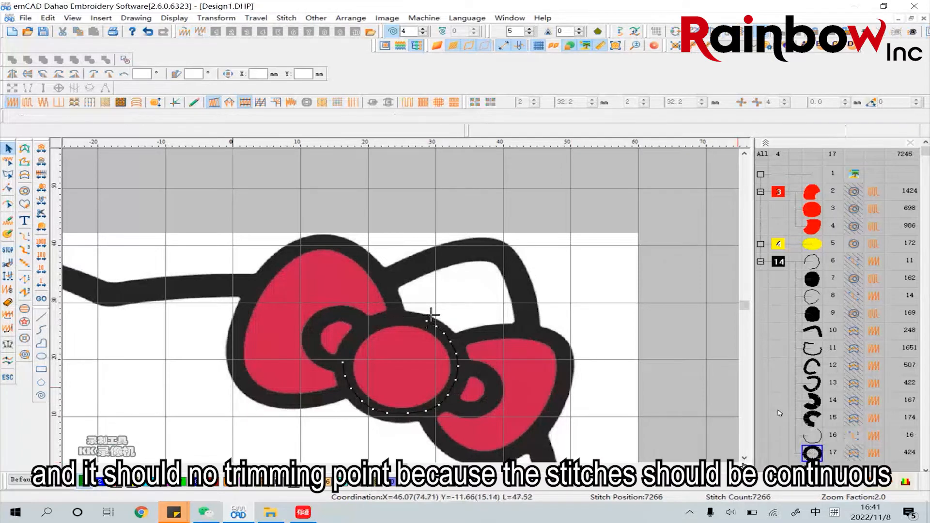
{"action": "left_click", "coordinate": [819, 437]}
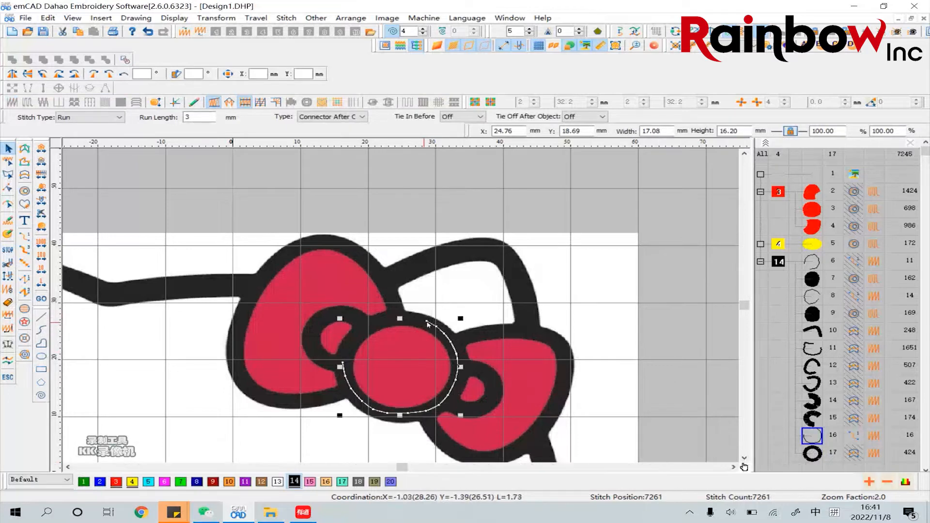
{"action": "left_click", "coordinate": [667, 376]}
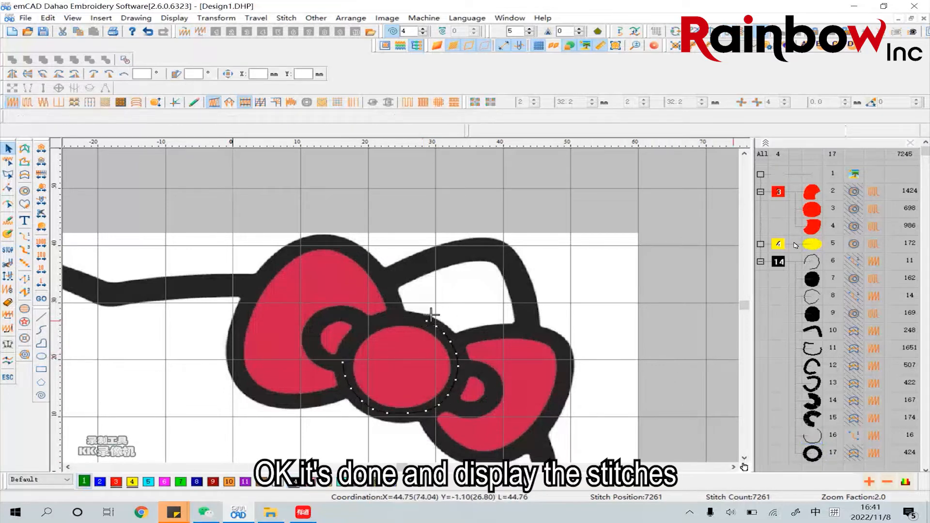
Display the stitches of all objects in the red thread 3 and black thread 14 groups
{"action": "left_click", "coordinate": [779, 194]}
{"action": "right_click", "coordinate": [778, 193]}
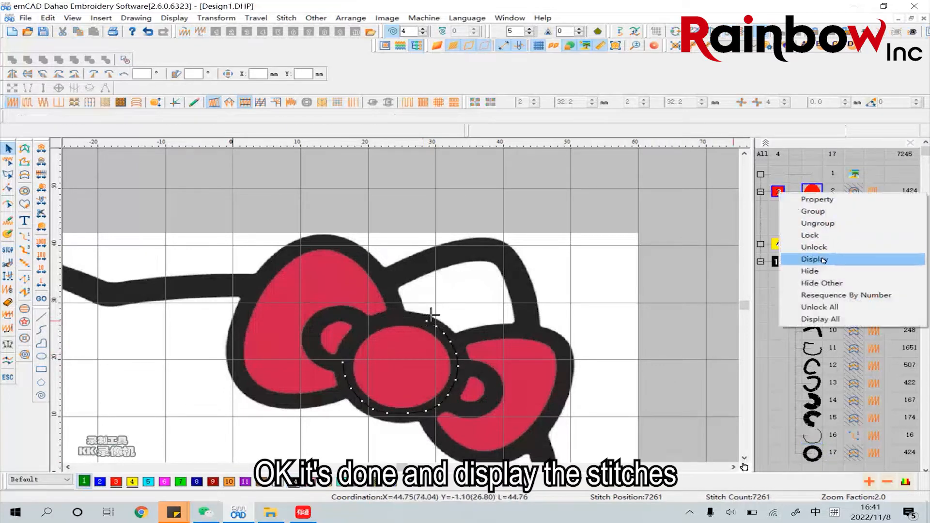
{"action": "left_click", "coordinate": [824, 259]}
{"action": "left_click", "coordinate": [776, 263]}
{"action": "right_click", "coordinate": [777, 263]}
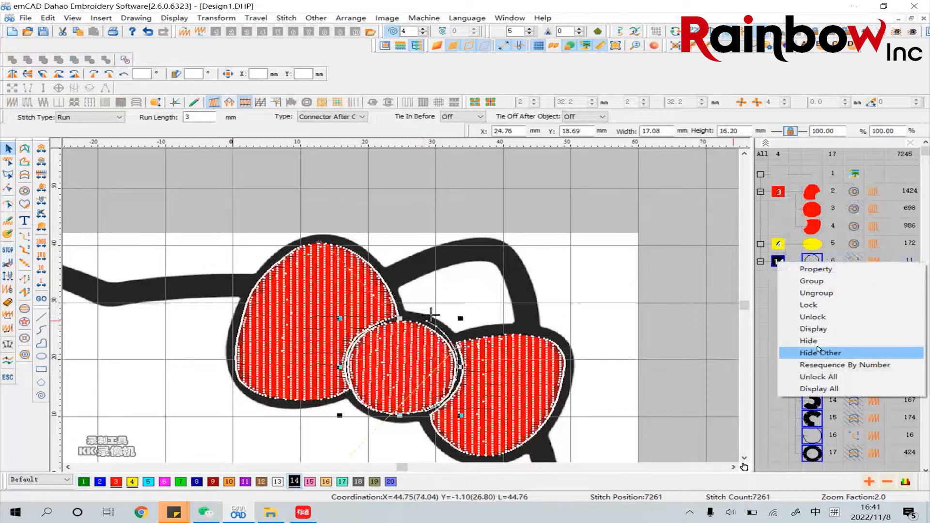
{"action": "left_click", "coordinate": [818, 329]}
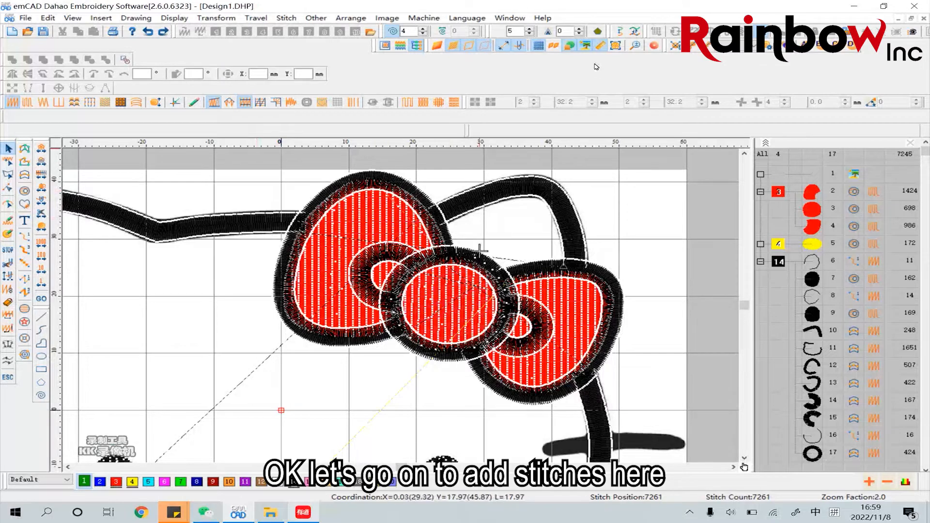
Draw an open curve about 5 by 7 mm along the right half of the nose's black outline, from bottom to top
{"action": "left_click", "coordinate": [635, 45]}
{"action": "left_click", "coordinate": [268, 333]}
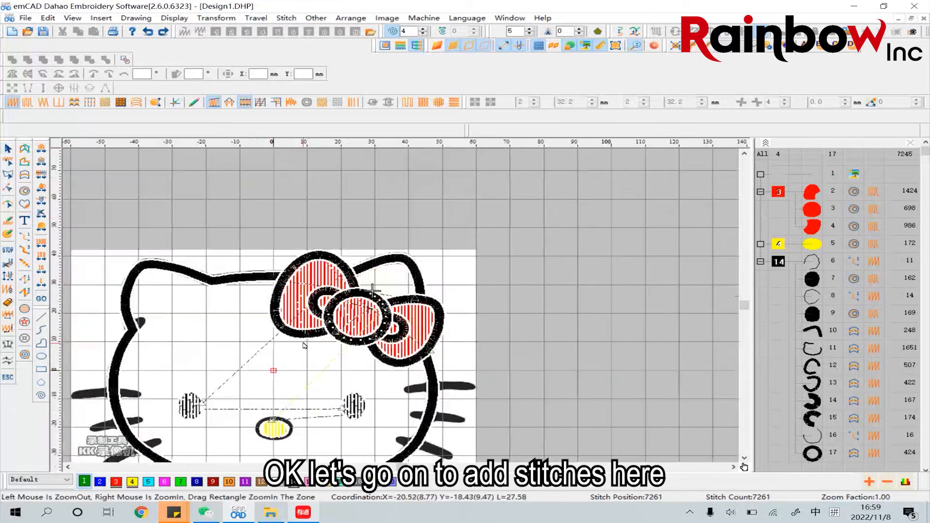
{"action": "right_click", "coordinate": [273, 333]}
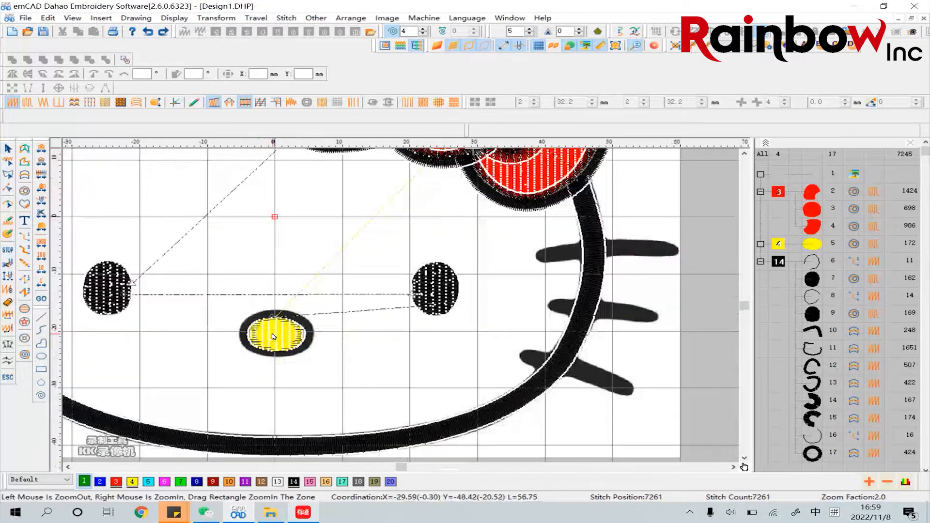
{"action": "right_click", "coordinate": [270, 333]}
{"action": "right_click", "coordinate": [266, 333]}
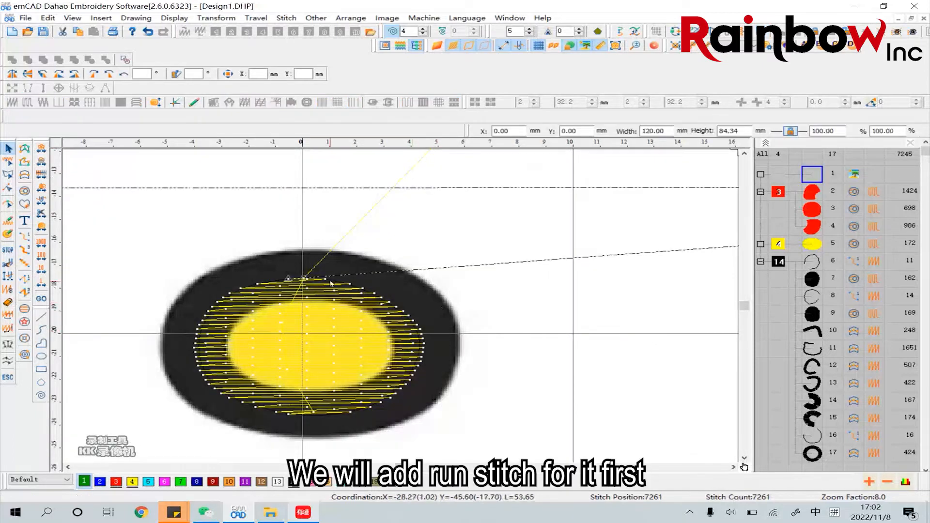
{"action": "left_click", "coordinate": [42, 331]}
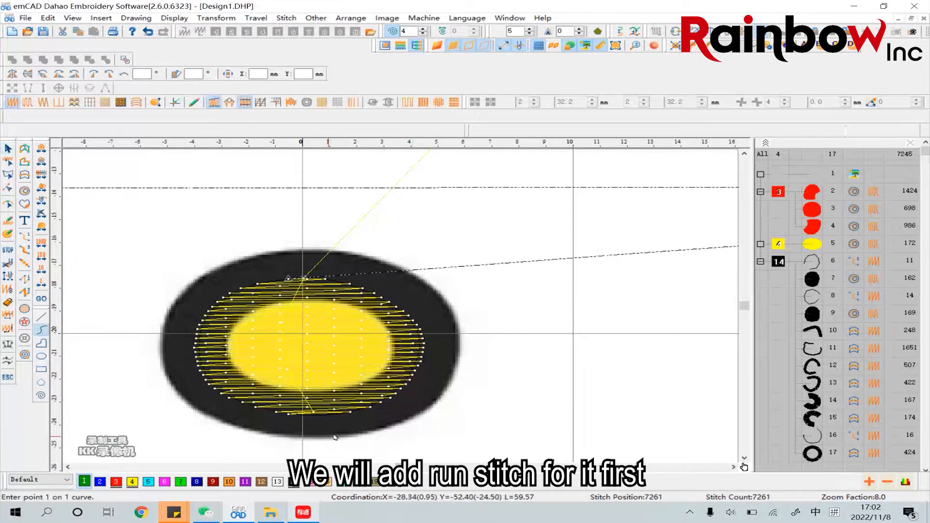
{"action": "left_click", "coordinate": [388, 412]}
{"action": "left_click", "coordinate": [438, 358]}
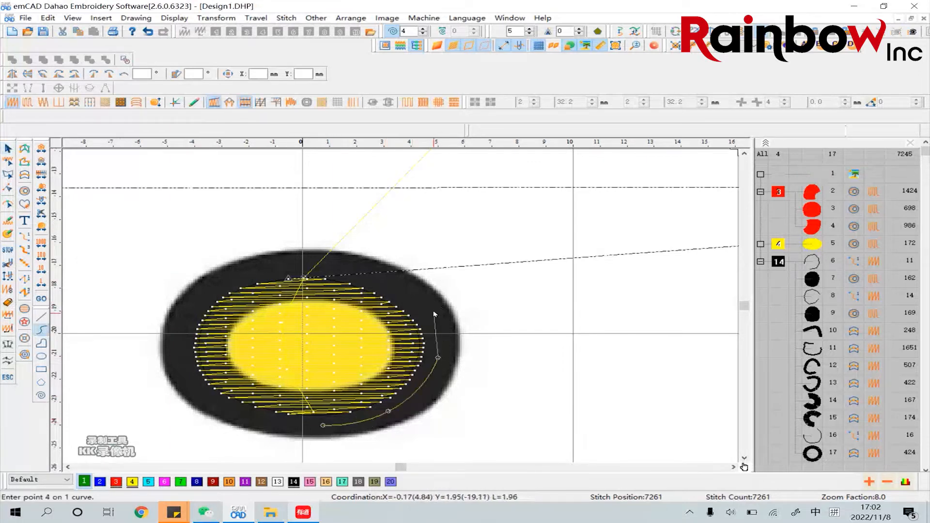
{"action": "left_click", "coordinate": [434, 312]}
{"action": "left_click", "coordinate": [395, 281]}
{"action": "left_click", "coordinate": [335, 268]}
{"action": "left_click", "coordinate": [305, 269]}
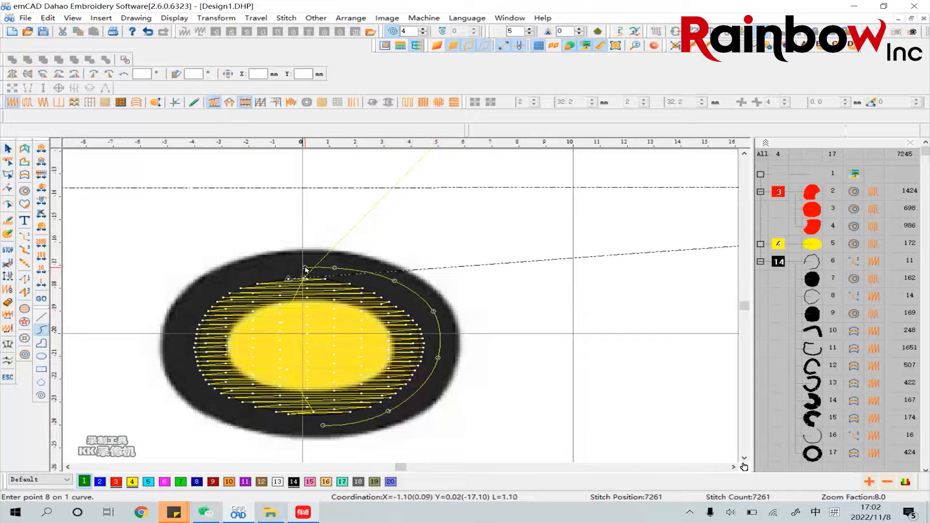
{"action": "right_click", "coordinate": [305, 269]}
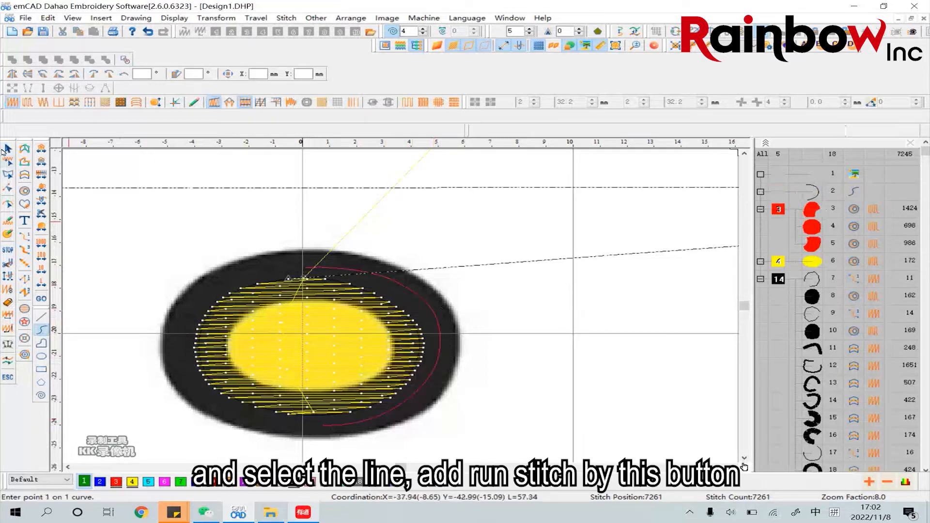
Convert the nose curve to a run stitch, assign it black thread 14, and clear the selection
{"action": "left_click", "coordinate": [8, 148]}
{"action": "left_click", "coordinate": [388, 279]}
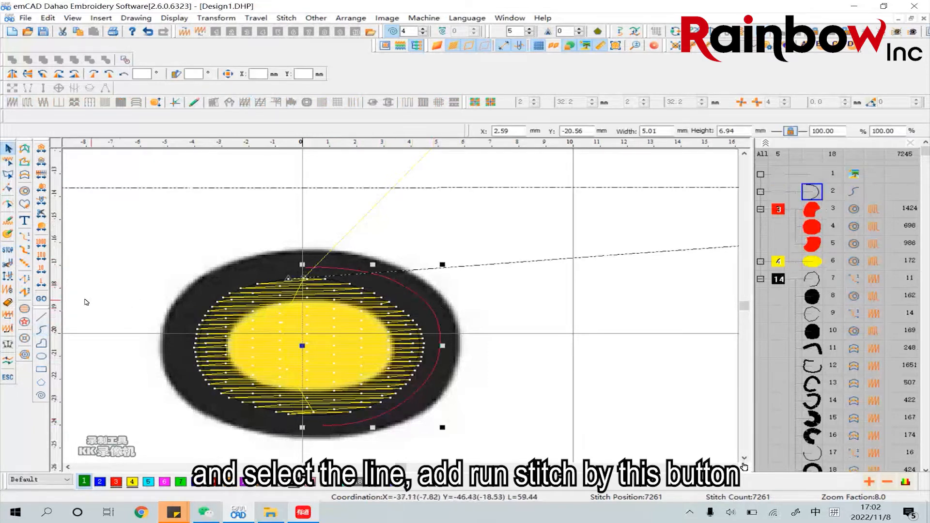
{"action": "left_click", "coordinate": [26, 237]}
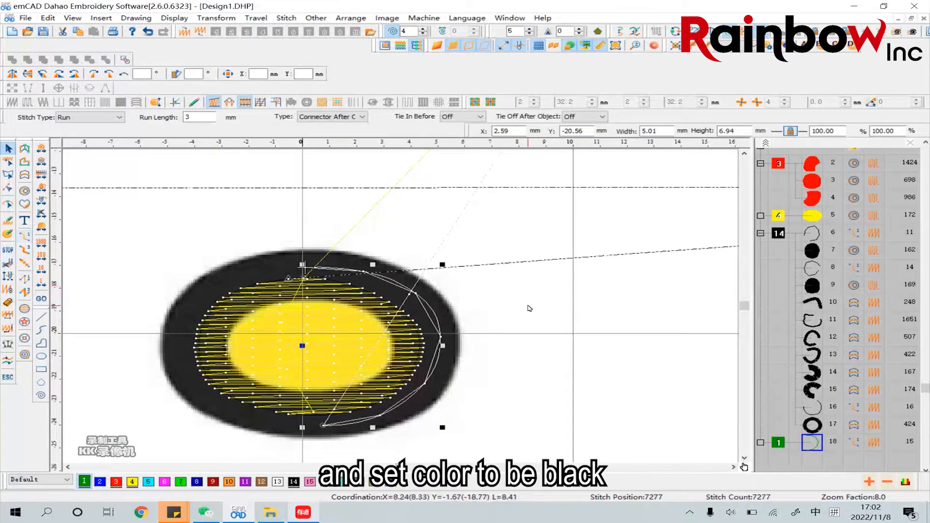
{"action": "left_click", "coordinate": [297, 482]}
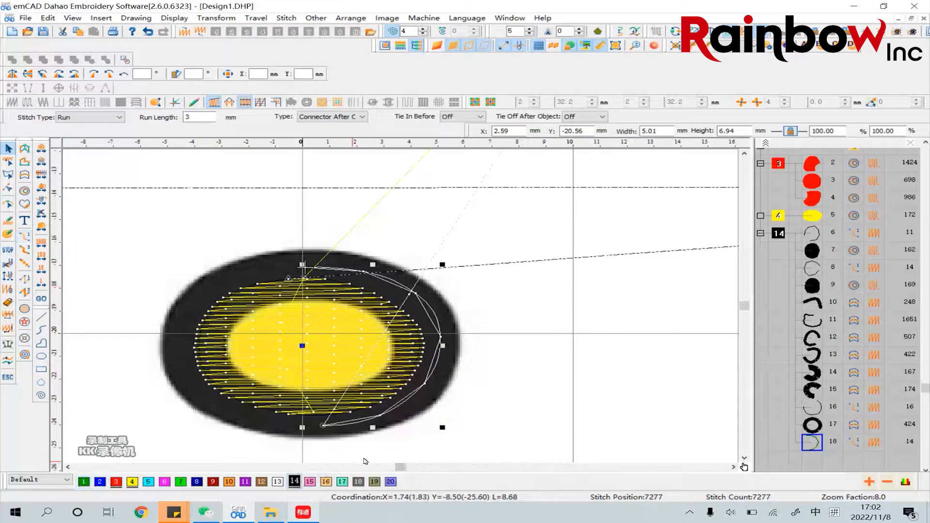
{"action": "left_click", "coordinate": [514, 362]}
Hide the yellow tatami fill of the nose
{"action": "left_click", "coordinate": [401, 346]}
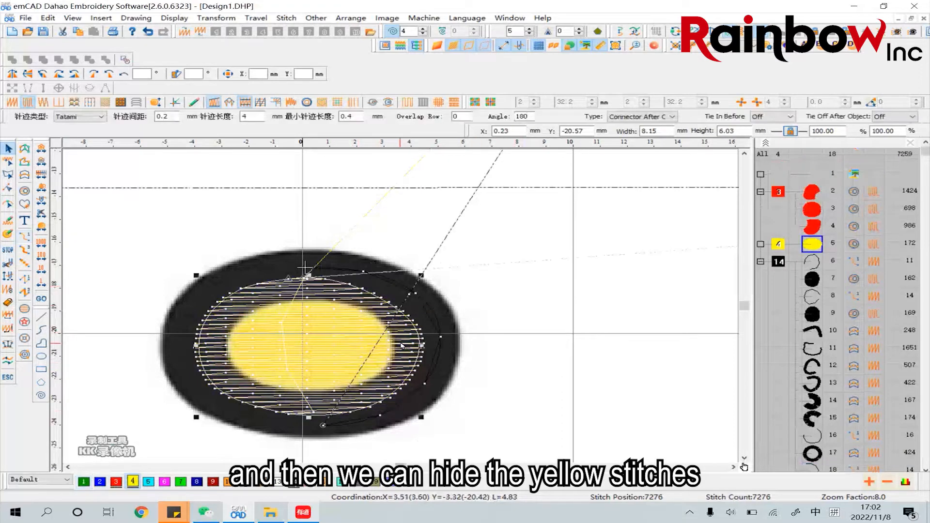
{"action": "right_click", "coordinate": [816, 248]}
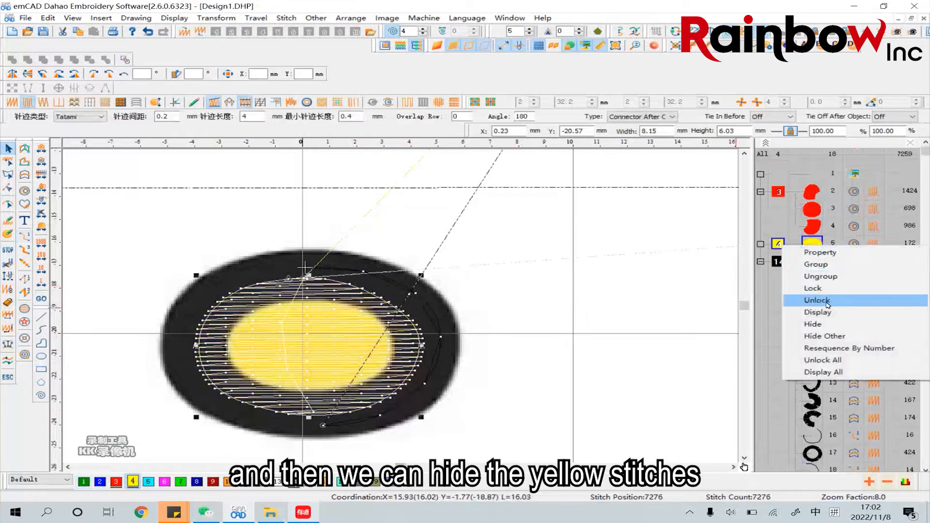
{"action": "left_click", "coordinate": [819, 324]}
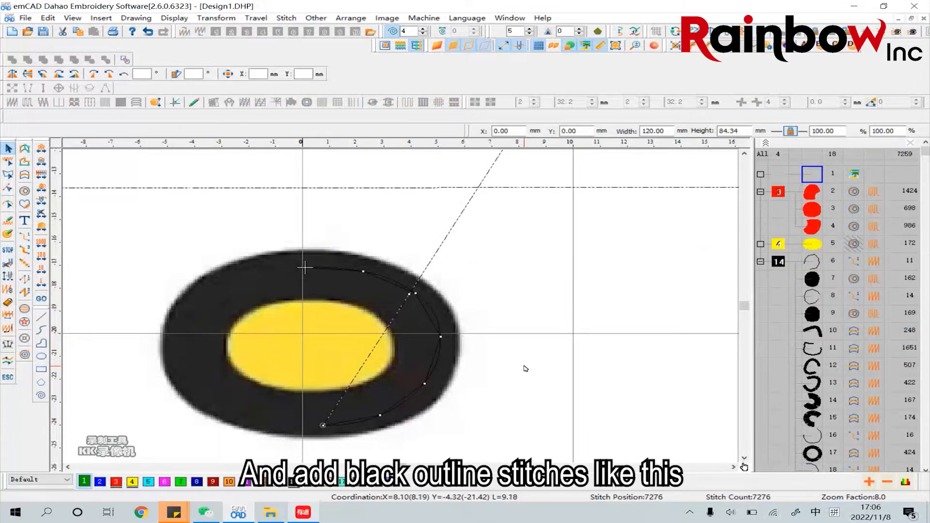
Digitize a closed parallel satin ring about 3.4 mm wide along the middle of the nose's black outline
{"action": "left_click", "coordinate": [26, 177]}
{"action": "left_click", "coordinate": [313, 276]}
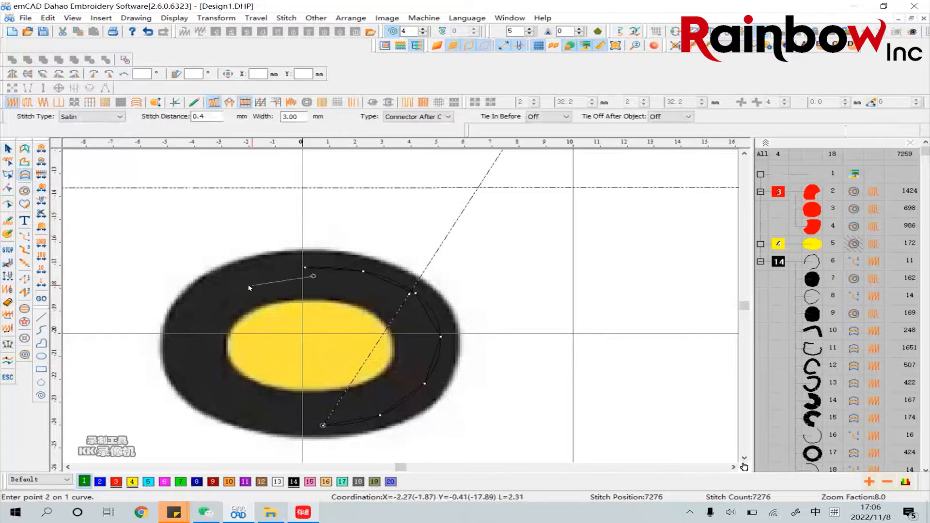
{"action": "left_click", "coordinate": [246, 285]}
{"action": "left_click", "coordinate": [199, 319]}
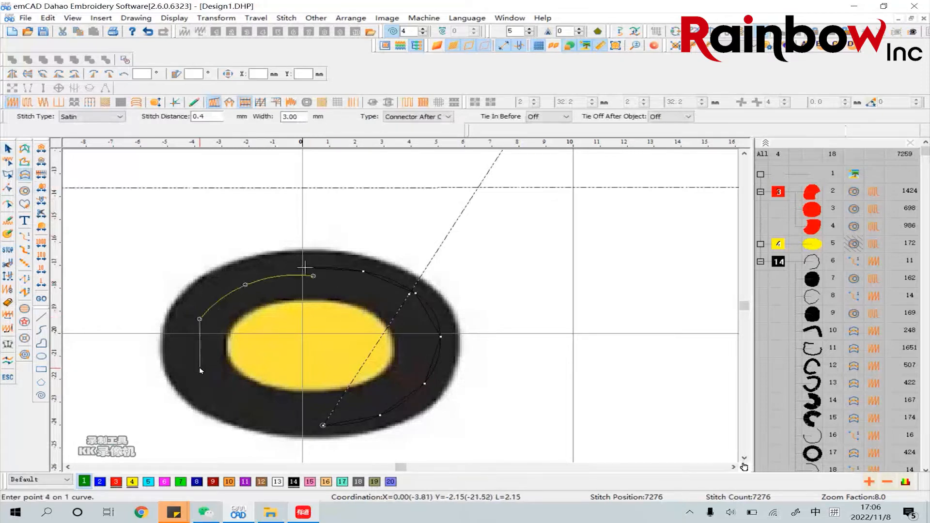
{"action": "left_click", "coordinate": [199, 368]}
{"action": "left_click", "coordinate": [239, 402]}
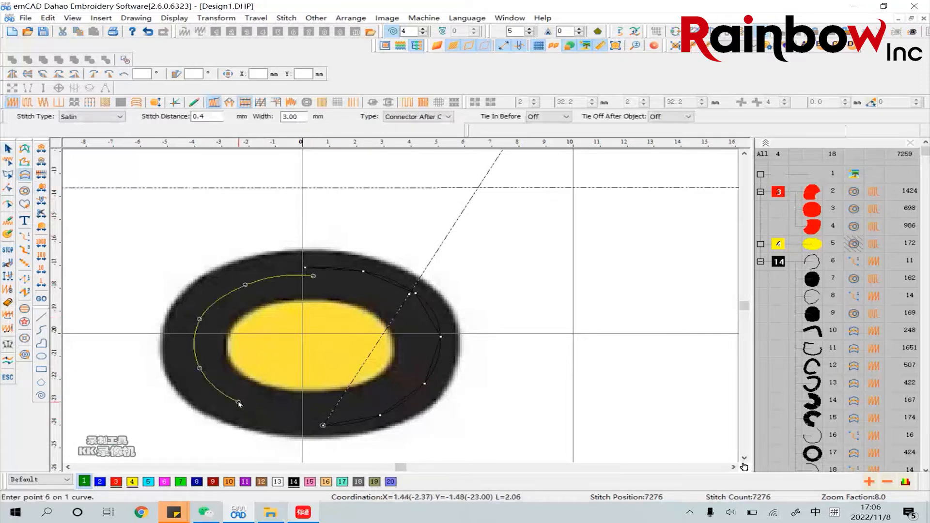
{"action": "left_click", "coordinate": [297, 413]}
{"action": "left_click", "coordinate": [370, 408]}
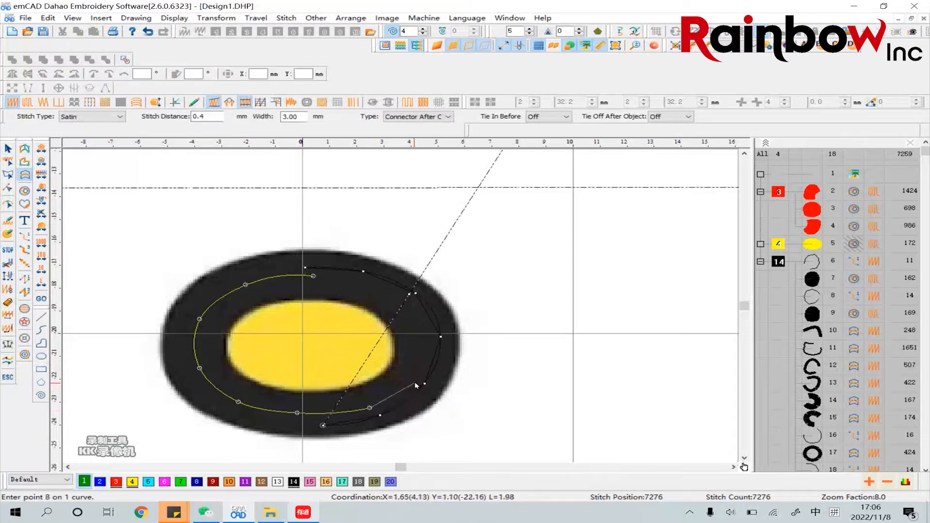
{"action": "left_click", "coordinate": [413, 383]}
{"action": "left_click", "coordinate": [427, 337]}
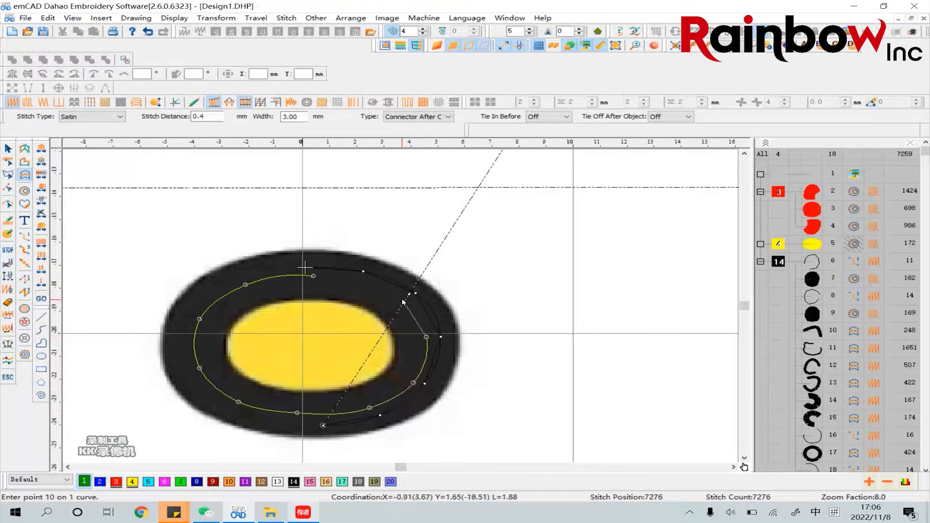
{"action": "left_click", "coordinate": [402, 300]}
{"action": "left_click", "coordinate": [356, 280]}
{"action": "right_click", "coordinate": [313, 275]}
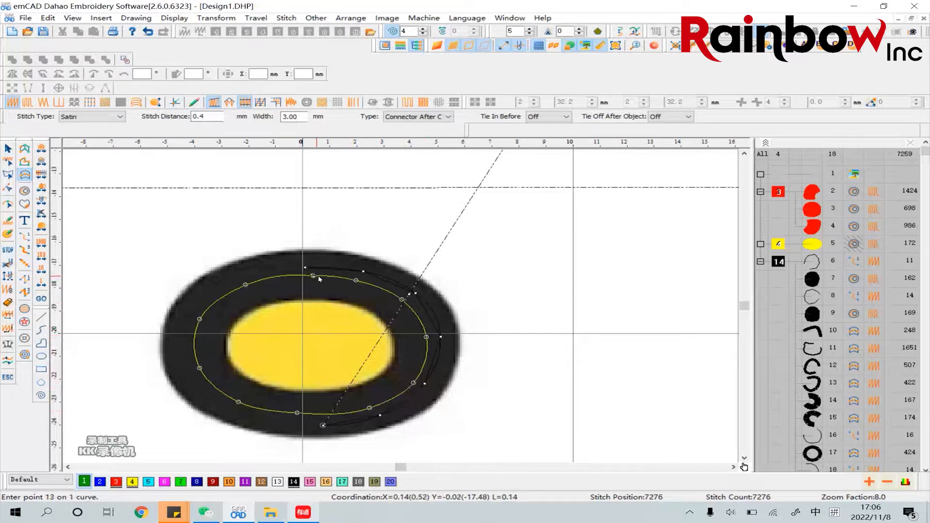
{"action": "key", "text": "Return"}
{"action": "left_click", "coordinate": [354, 296]}
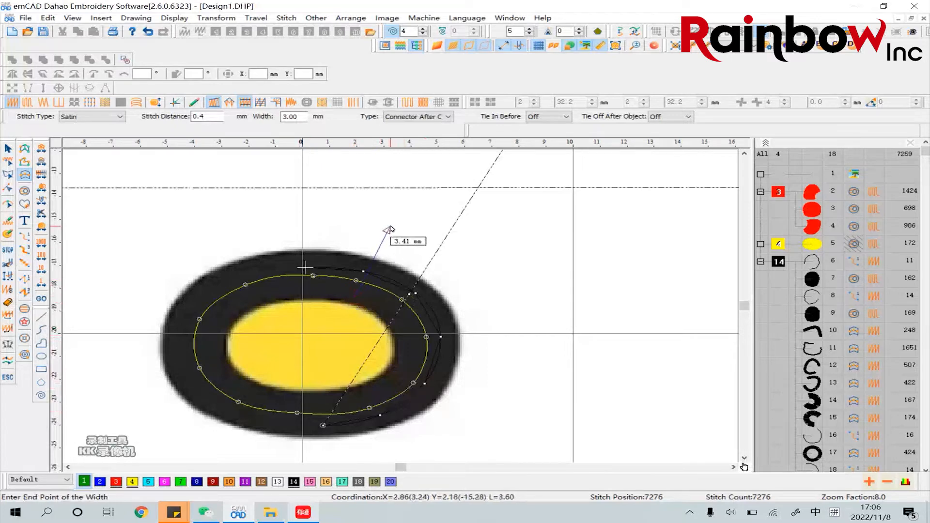
{"action": "left_click", "coordinate": [397, 232]}
Set the nose satin ring's width to 3 mm and assign it black thread 14
{"action": "left_click", "coordinate": [8, 149]}
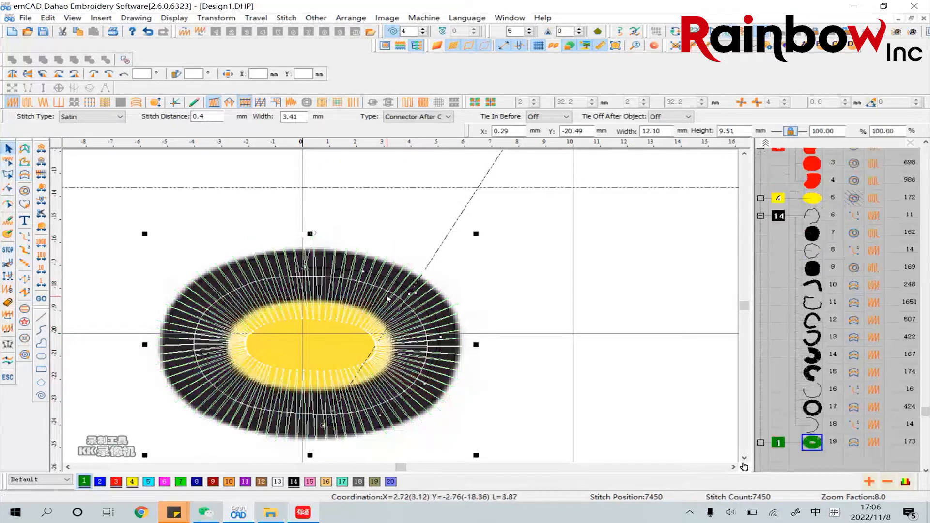
{"action": "right_click", "coordinate": [388, 300]}
{"action": "left_click", "coordinate": [426, 51]}
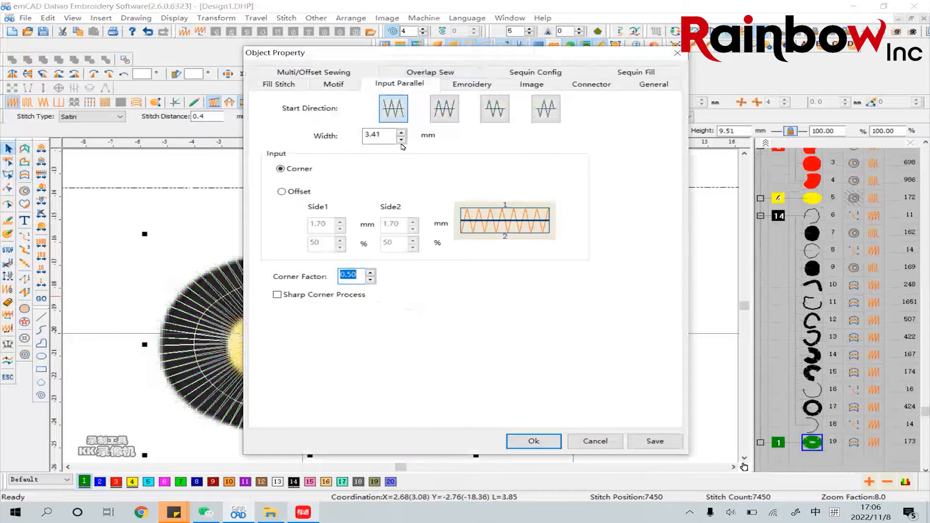
{"action": "double_click", "coordinate": [381, 135]}
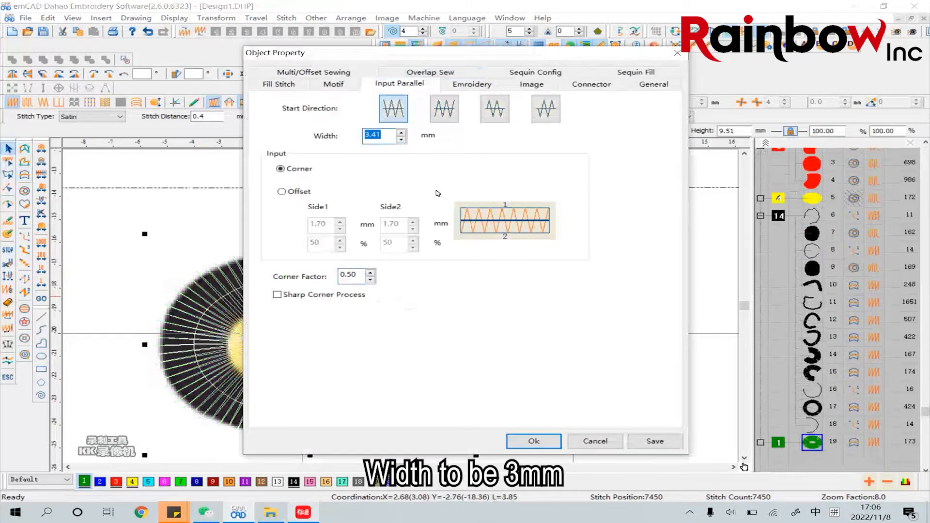
{"action": "type", "text": "3"}
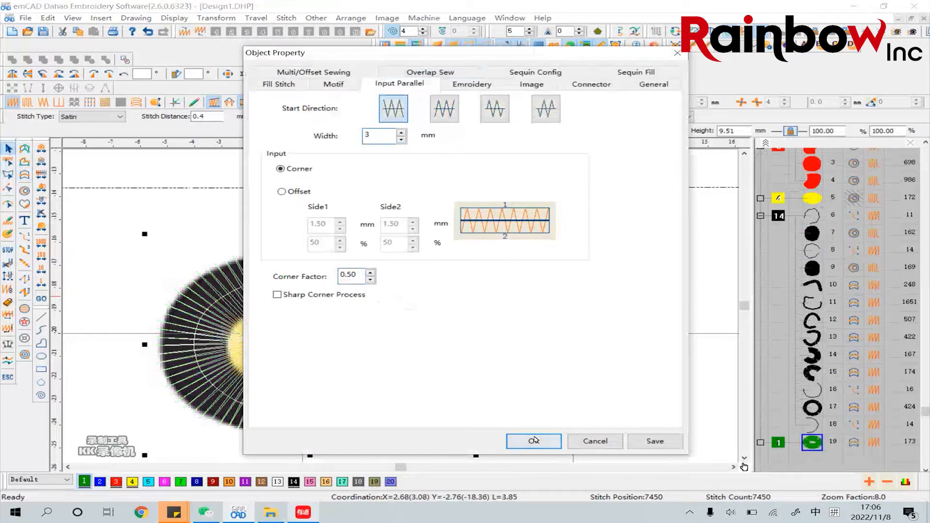
{"action": "left_click", "coordinate": [535, 441]}
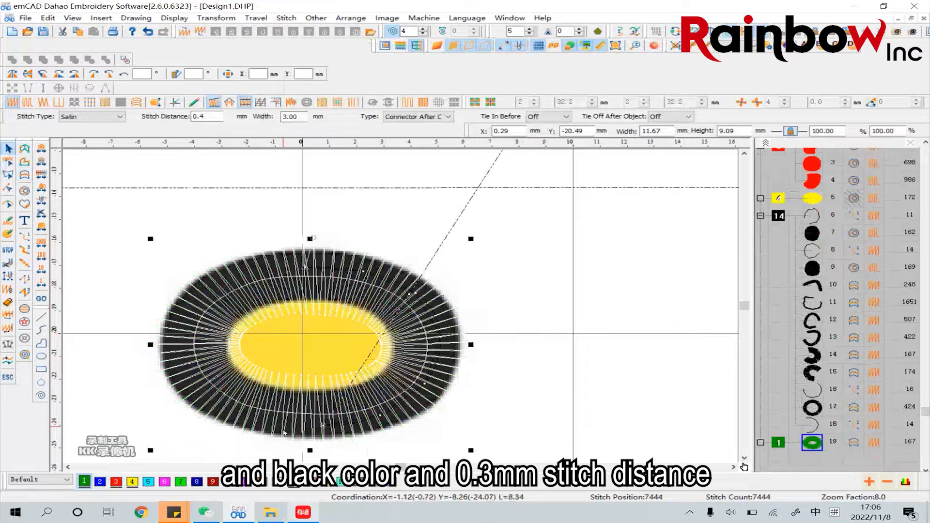
{"action": "left_click", "coordinate": [294, 482]}
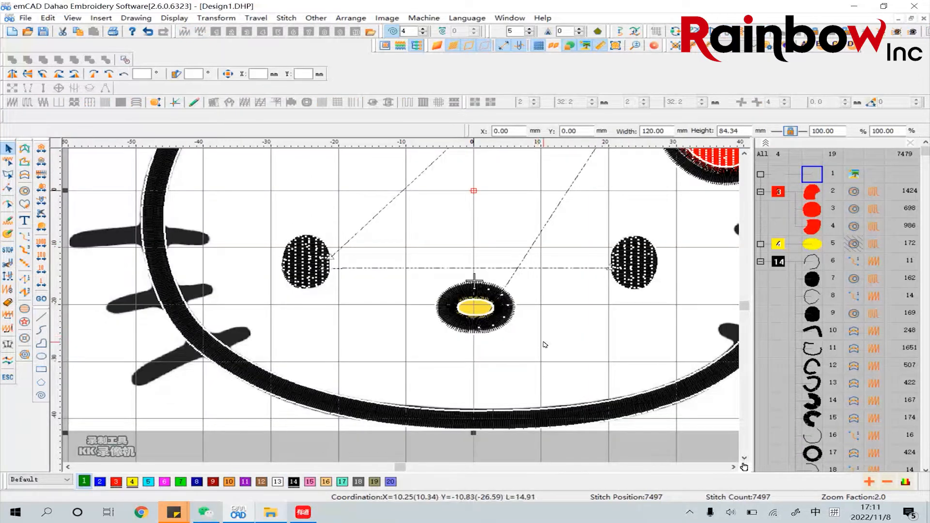
Reduce the width of the nose's black satin ring to 2.5 mm in its object properties
{"action": "left_click", "coordinate": [448, 327]}
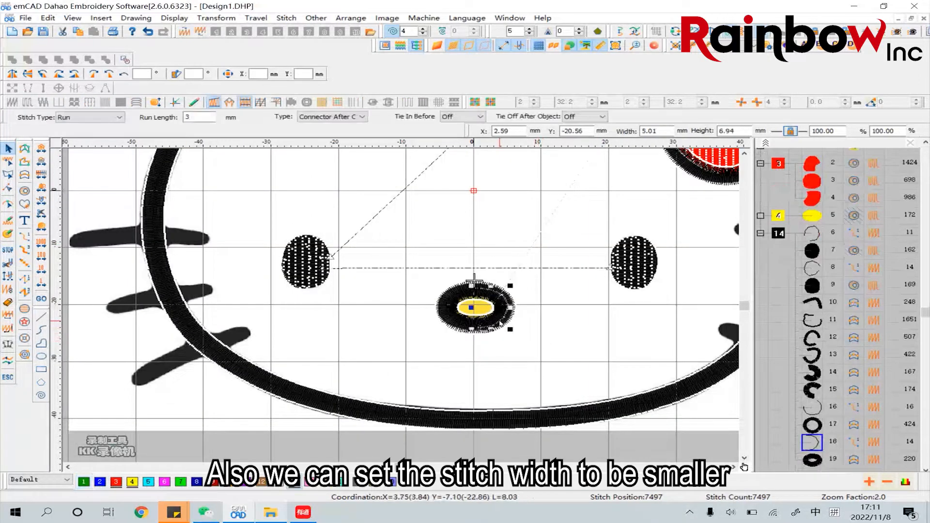
{"action": "left_click", "coordinate": [449, 325]}
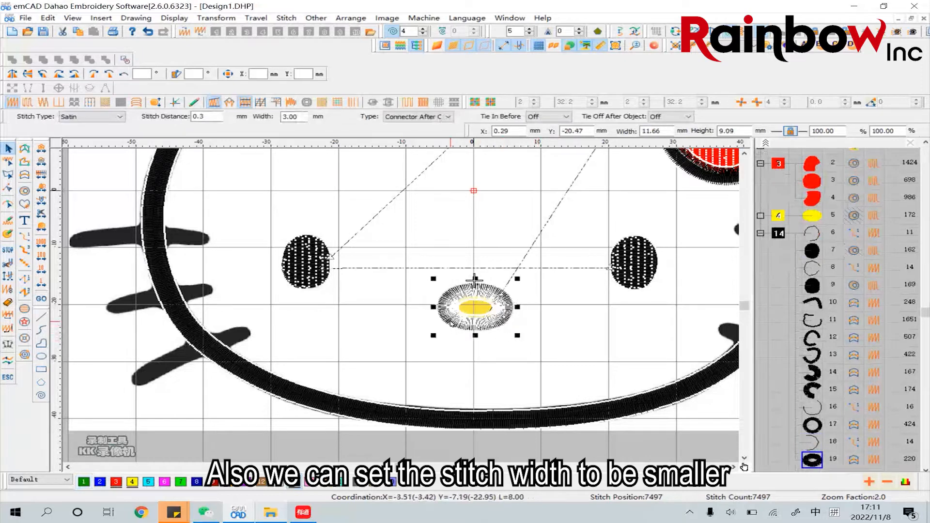
{"action": "right_click", "coordinate": [450, 328]}
{"action": "left_click", "coordinate": [499, 76]}
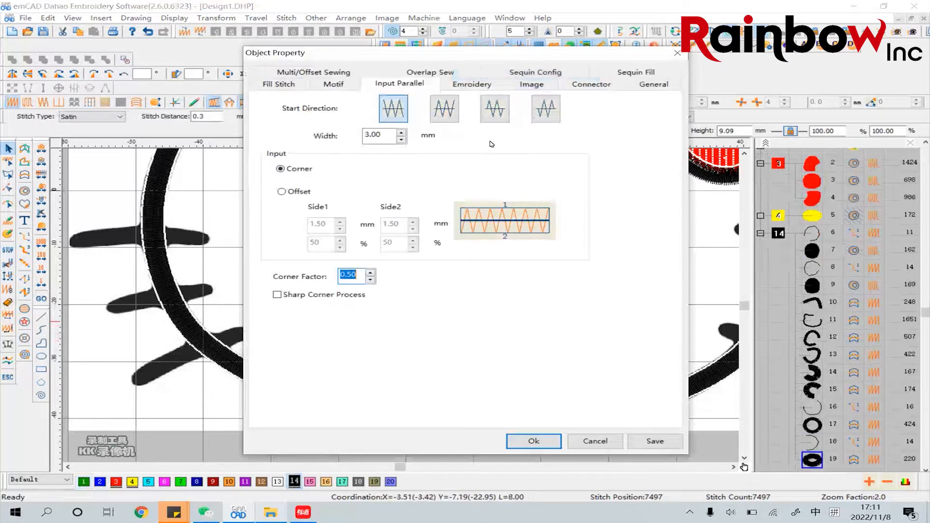
{"action": "double_click", "coordinate": [376, 135]}
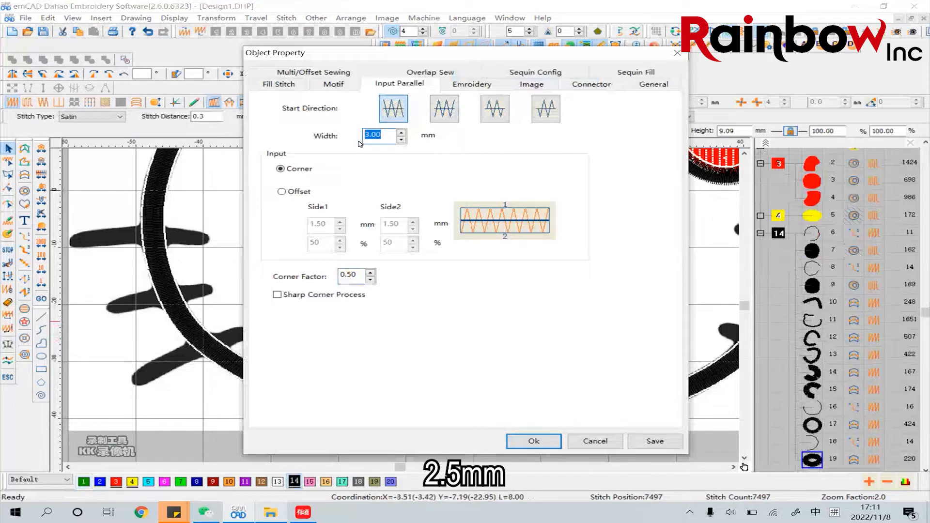
{"action": "type", "text": "2.5"}
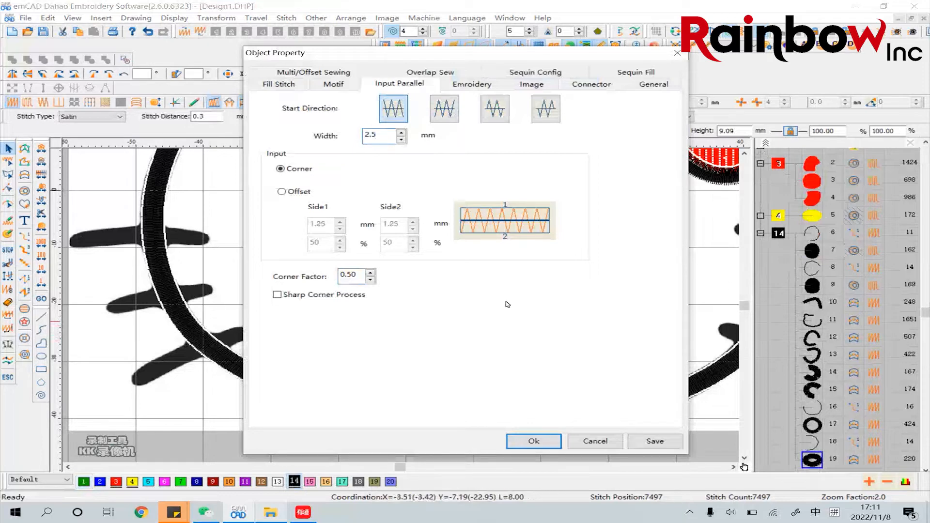
{"action": "left_click", "coordinate": [534, 441]}
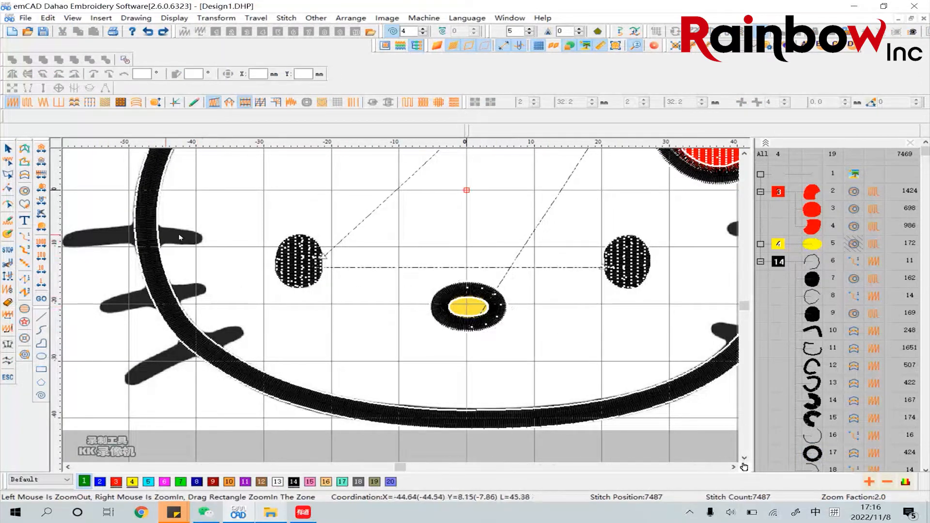
Draw an open curve about 18.5 mm long through the middle of the upper left whisker, from its outer to its inner end
{"action": "left_click", "coordinate": [636, 46]}
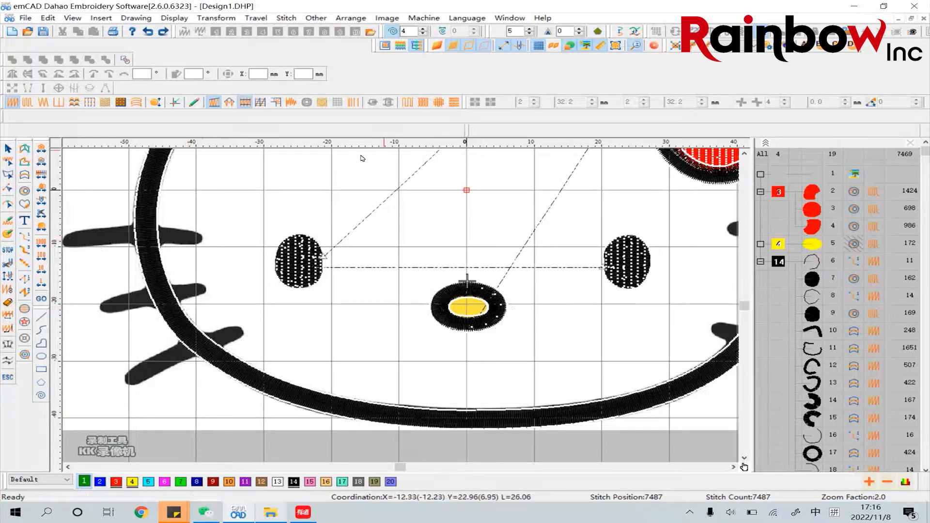
{"action": "left_click", "coordinate": [103, 237]}
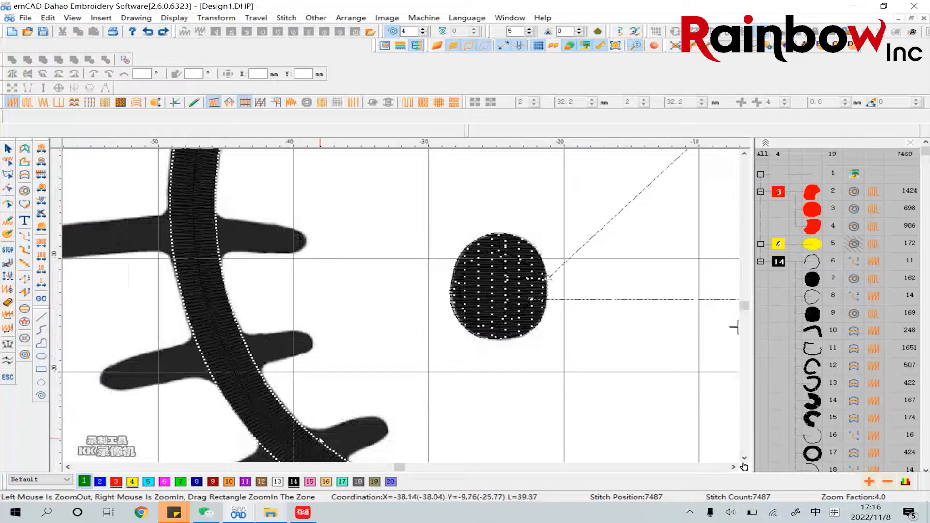
{"action": "left_click", "coordinate": [68, 468]}
{"action": "left_click", "coordinate": [68, 468]}
{"action": "left_click", "coordinate": [68, 467]}
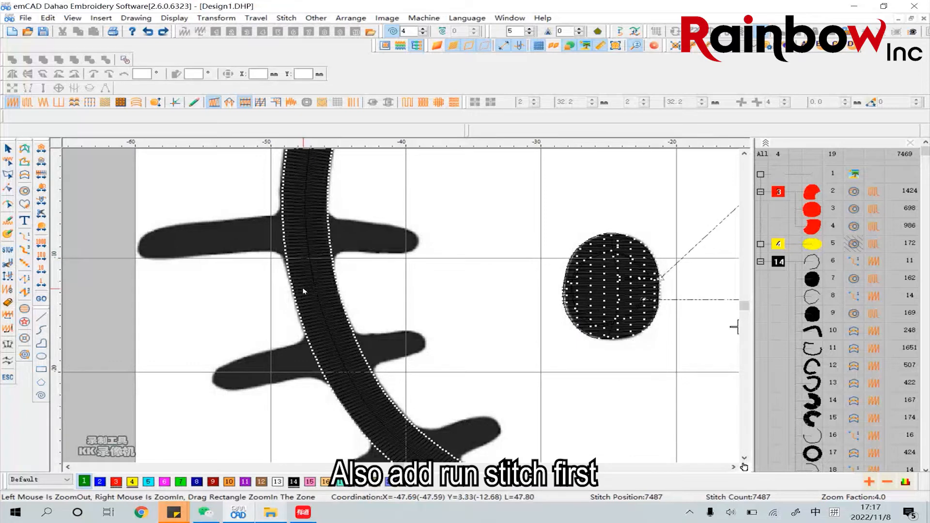
{"action": "left_click", "coordinate": [42, 331]}
{"action": "left_click", "coordinate": [162, 243]}
{"action": "left_click", "coordinate": [211, 239]}
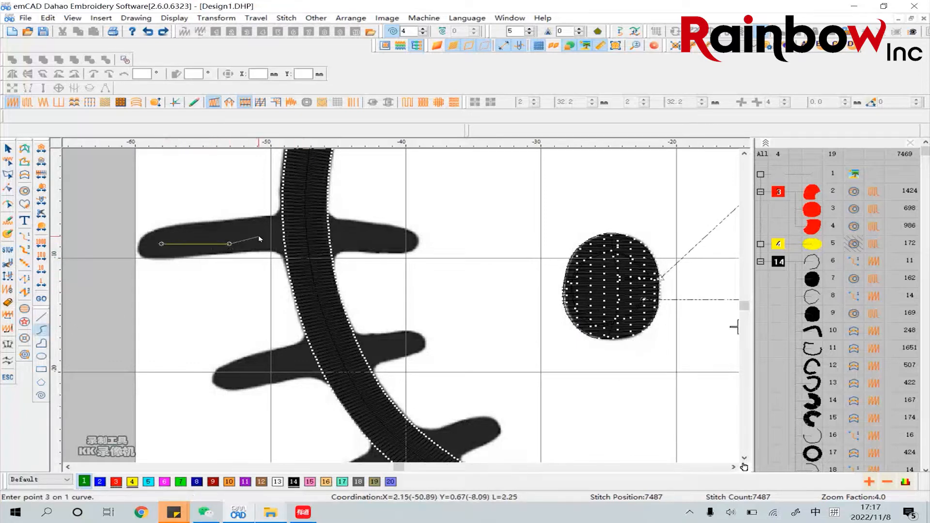
{"action": "left_click", "coordinate": [251, 238]}
{"action": "left_click", "coordinate": [289, 239]}
{"action": "left_click", "coordinate": [319, 238]}
{"action": "left_click", "coordinate": [382, 238]}
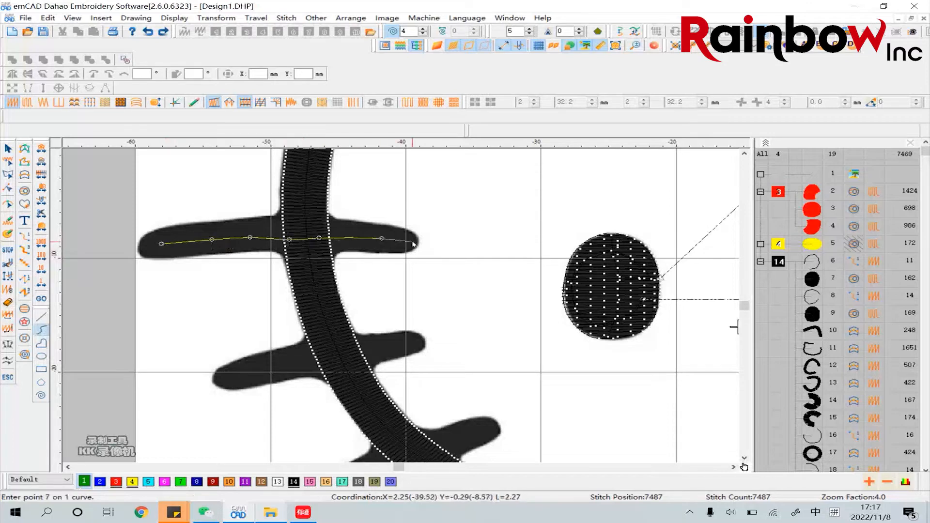
{"action": "left_click", "coordinate": [415, 242]}
{"action": "key", "text": "Return"}
{"action": "left_click", "coordinate": [8, 148]}
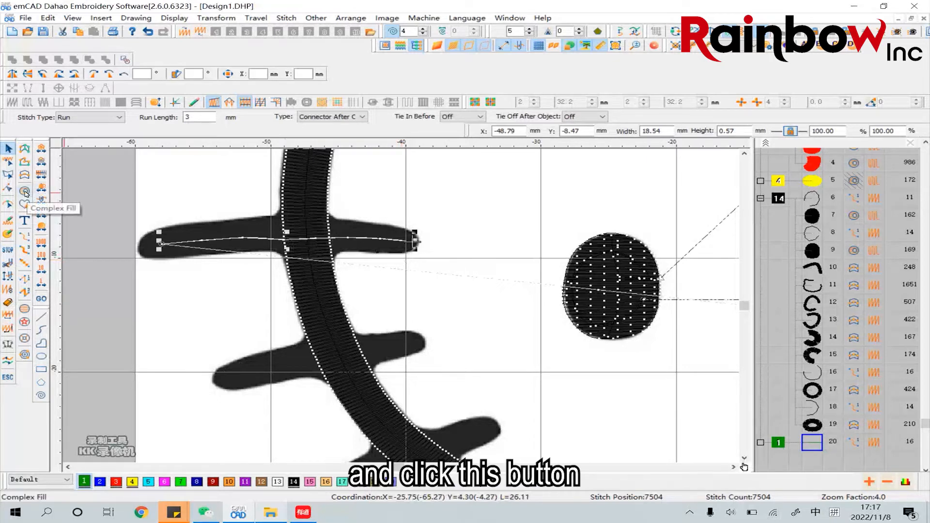
Trace the outline of the upper left whisker as a closed Complex Fill shape with satin stitch, about 20.8 mm by 3.7 mm
{"action": "left_click", "coordinate": [25, 192]}
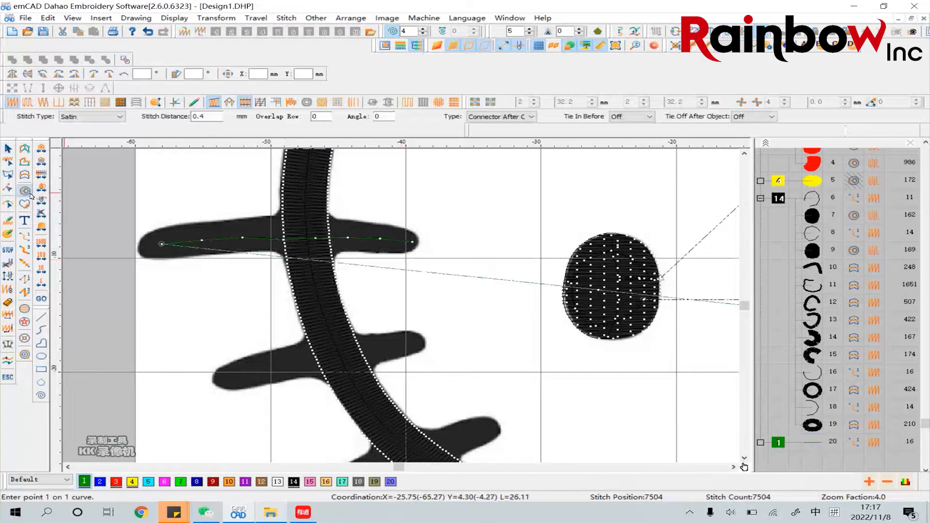
{"action": "left_click", "coordinate": [414, 233]}
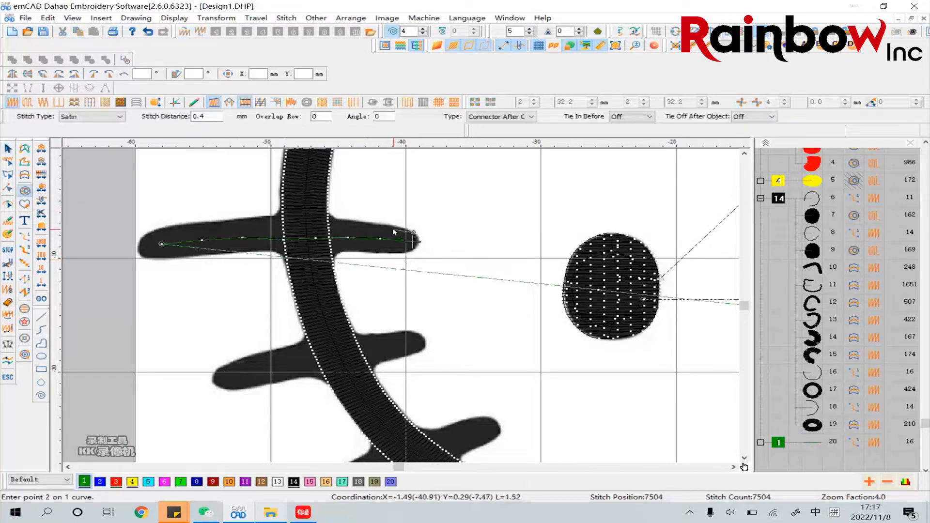
{"action": "left_click", "coordinate": [363, 221]}
{"action": "left_click", "coordinate": [343, 220]}
{"action": "left_click", "coordinate": [301, 217]}
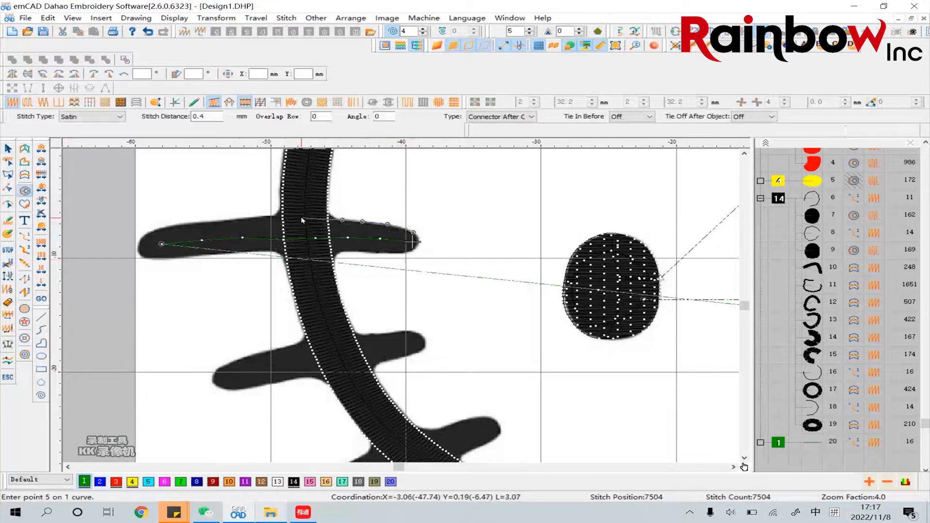
{"action": "left_click", "coordinate": [257, 217]}
{"action": "left_click", "coordinate": [208, 221]}
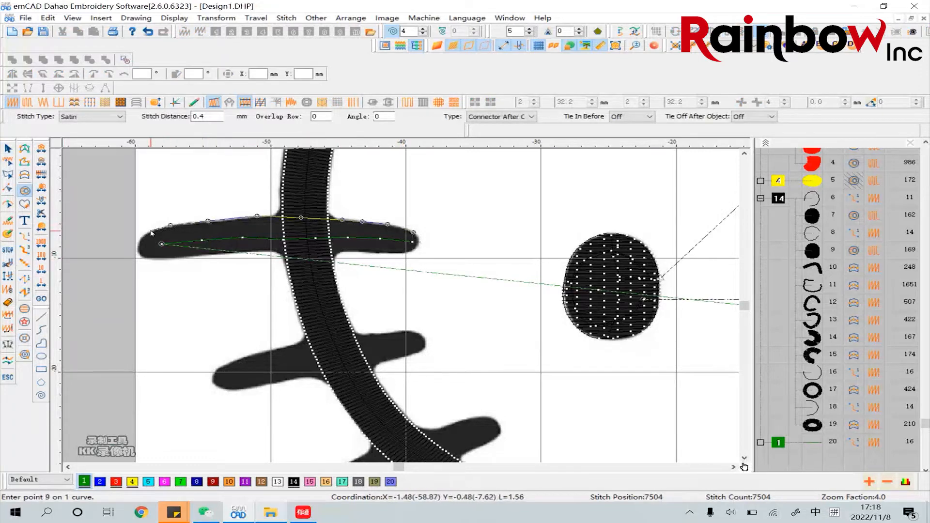
{"action": "left_click", "coordinate": [150, 232]}
{"action": "left_click", "coordinate": [140, 242]}
{"action": "left_click", "coordinate": [138, 252]}
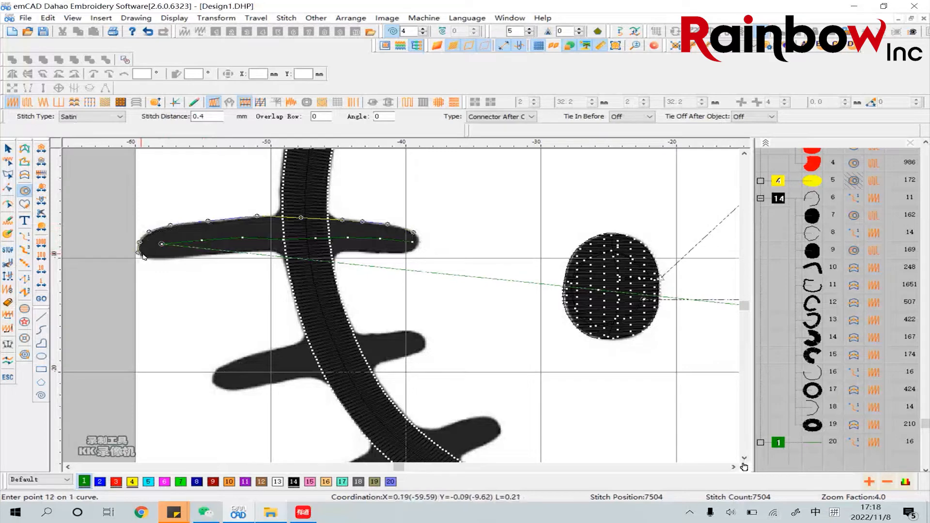
{"action": "left_click", "coordinate": [145, 258]}
{"action": "left_click", "coordinate": [157, 257]}
{"action": "left_click", "coordinate": [174, 258]}
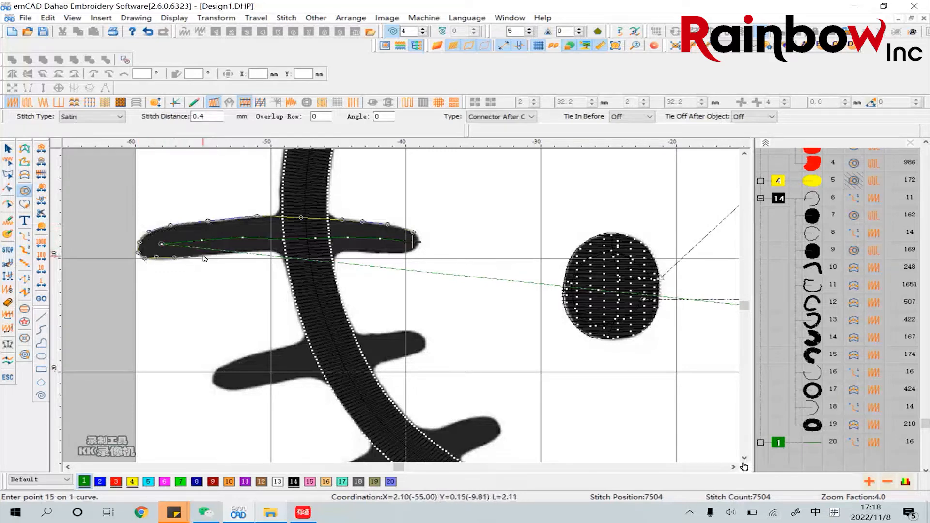
{"action": "left_click", "coordinate": [233, 254]}
{"action": "left_click", "coordinate": [262, 252]}
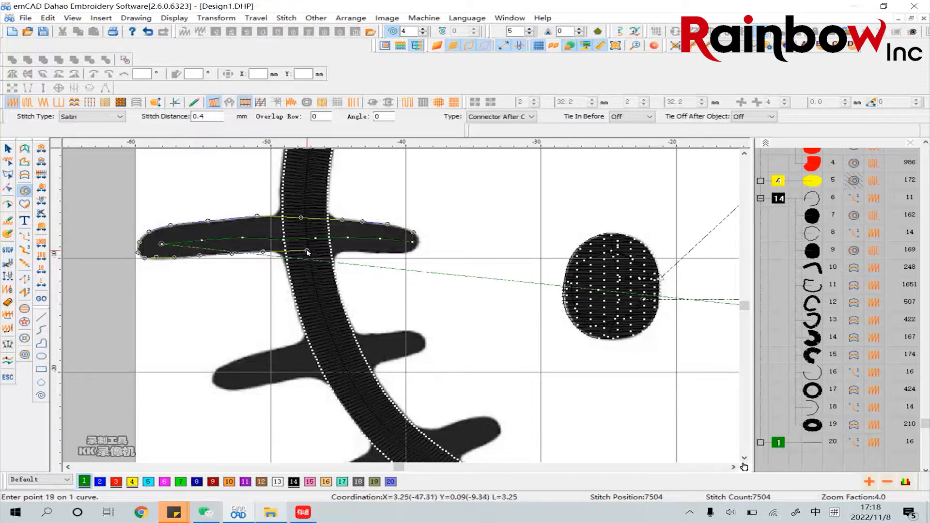
{"action": "left_click", "coordinate": [307, 250]}
{"action": "left_click", "coordinate": [354, 251]}
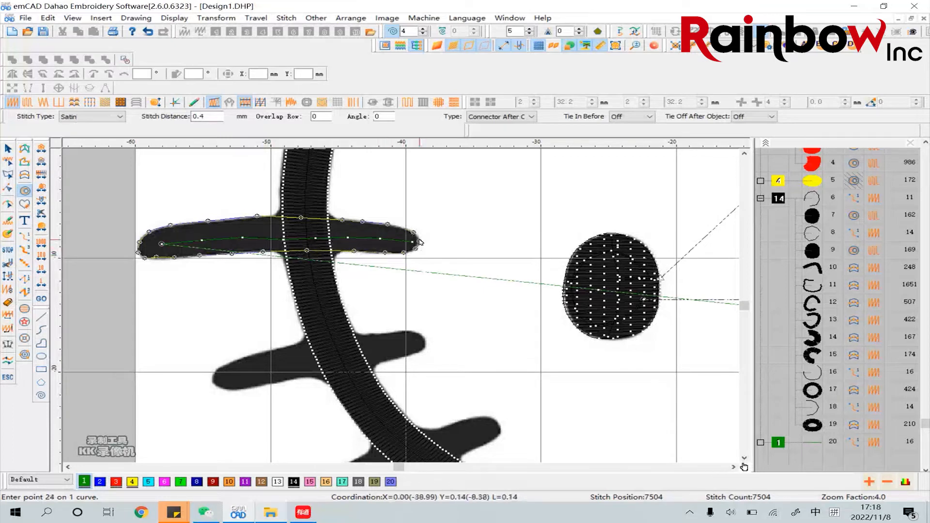
{"action": "key", "text": "Return"}
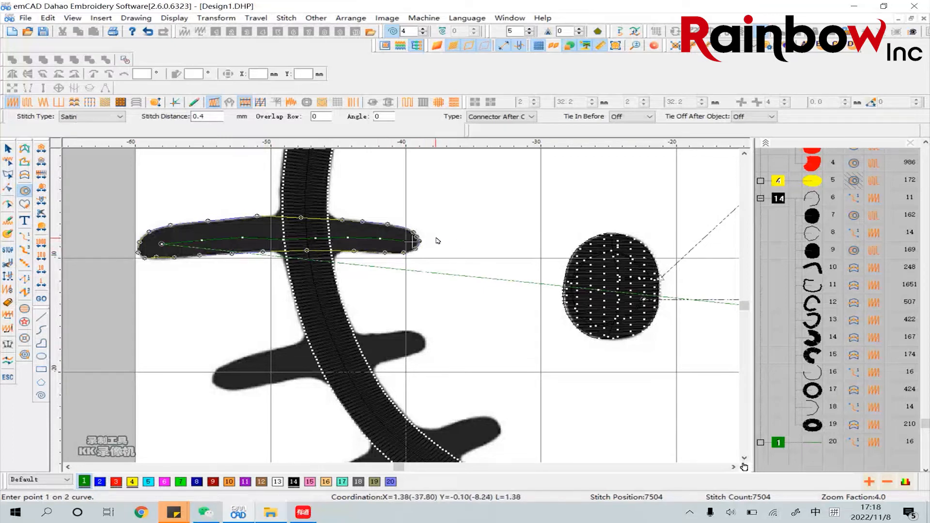
{"action": "key", "text": "Return"}
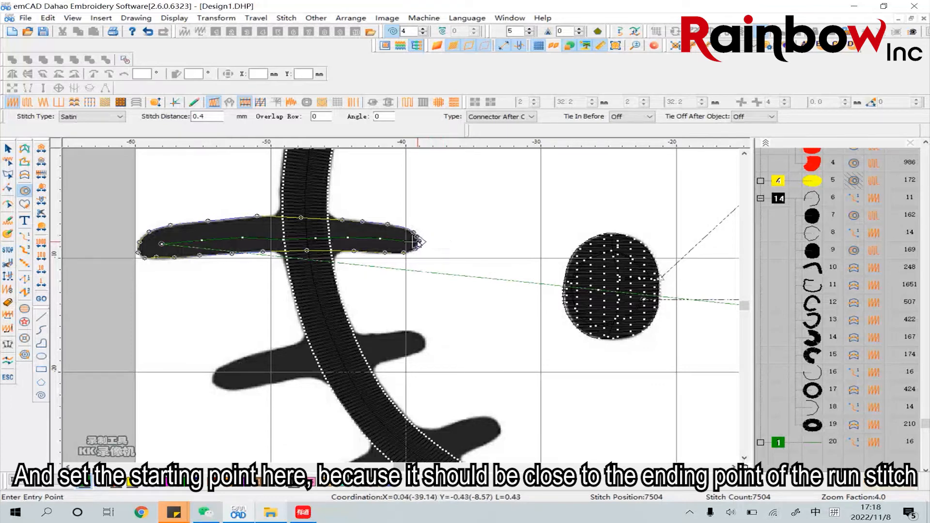
Place the upper whisker fill's entry and exit points at its inner tip and set a nearly vertical stitch direction
{"action": "left_click", "coordinate": [420, 243]}
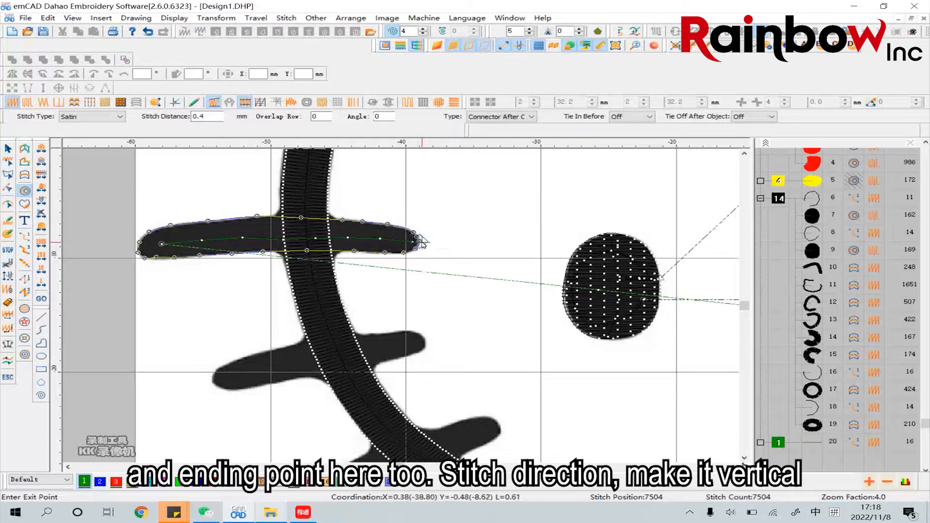
{"action": "left_click", "coordinate": [421, 242]}
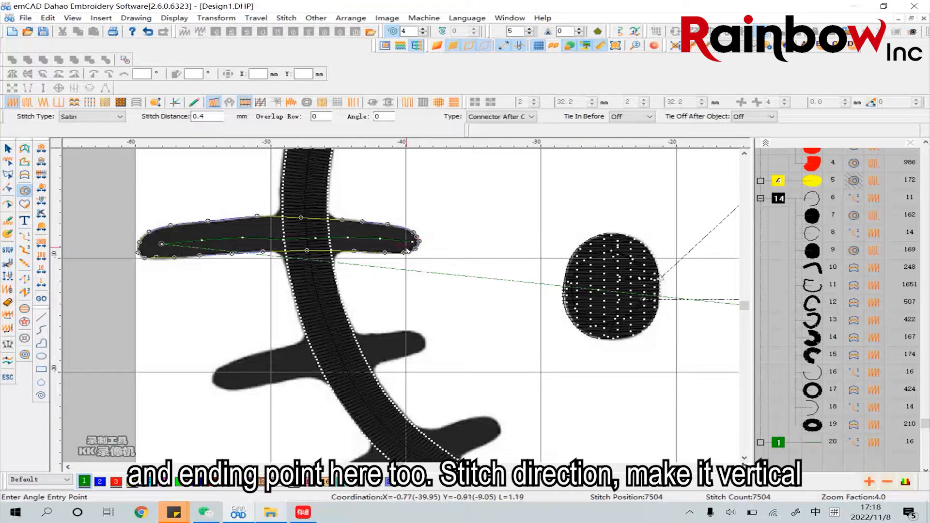
{"action": "left_click", "coordinate": [416, 242]}
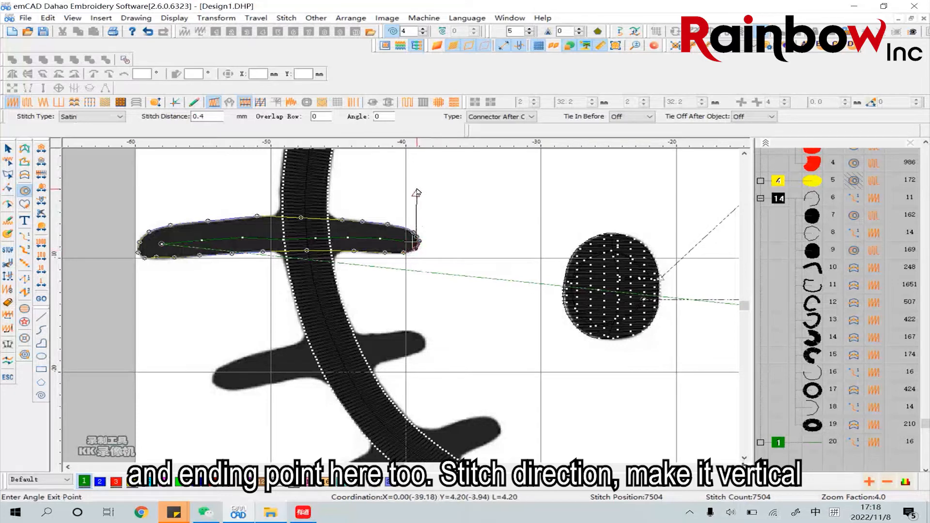
{"action": "left_click", "coordinate": [417, 193]}
{"action": "key", "text": "Escape"}
{"action": "left_click", "coordinate": [7, 148]}
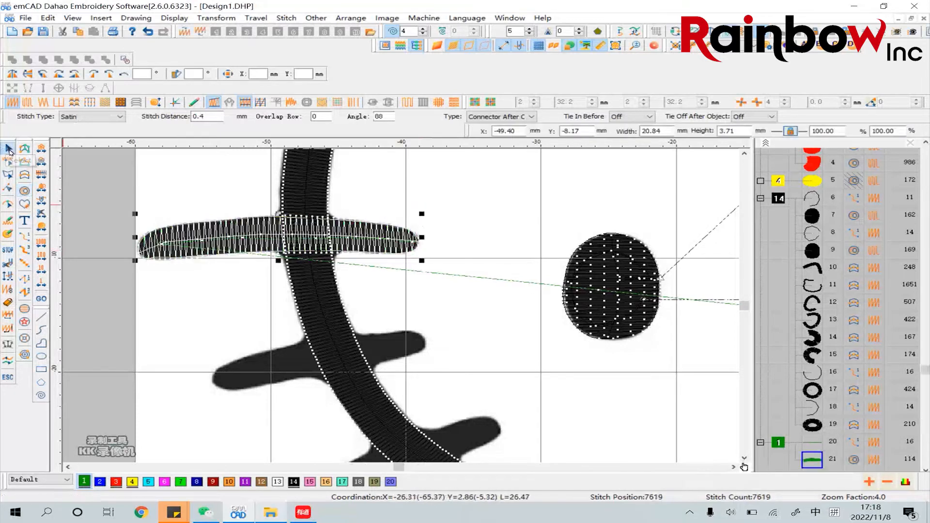
Set the stitch distance of the upper left whisker's satin fill to 0.3 mm
{"action": "left_click", "coordinate": [477, 210]}
{"action": "left_click", "coordinate": [392, 233]}
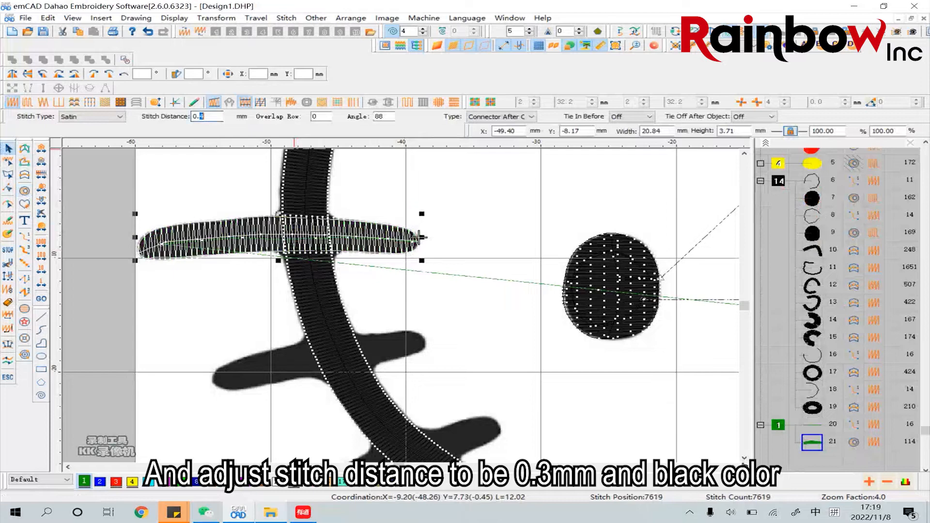
{"action": "key", "text": "Return"}
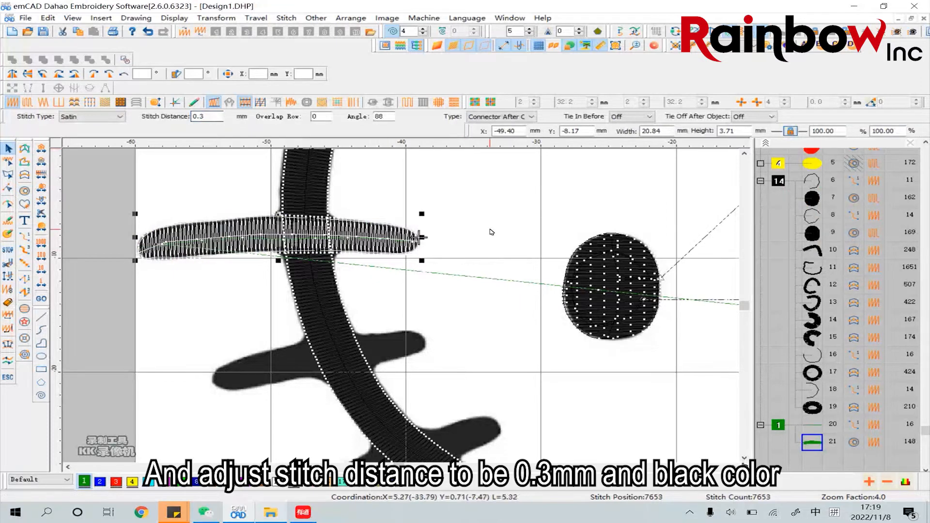
Assign black thread 14 to the upper left whisker's satin fill
{"action": "left_click", "coordinate": [502, 232]}
{"action": "left_click", "coordinate": [416, 238]}
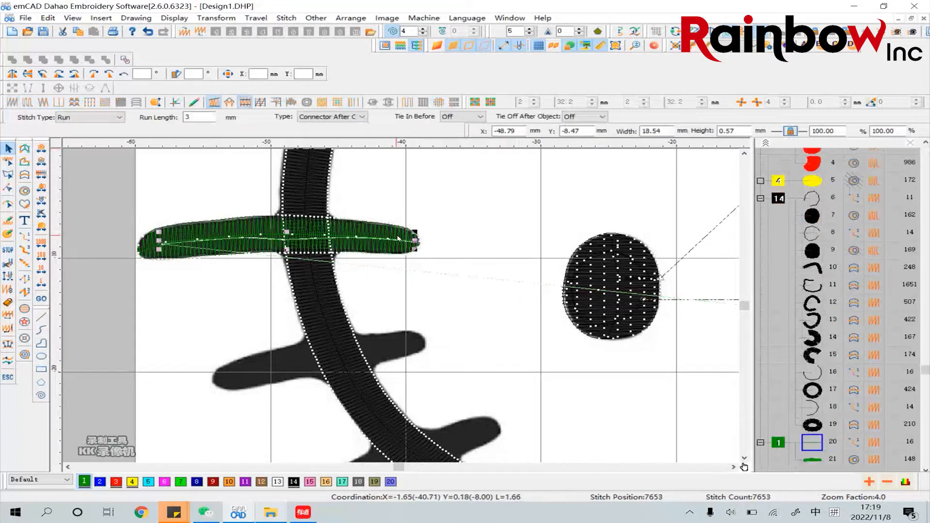
{"action": "left_click", "coordinate": [294, 482]}
{"action": "left_click", "coordinate": [294, 482]}
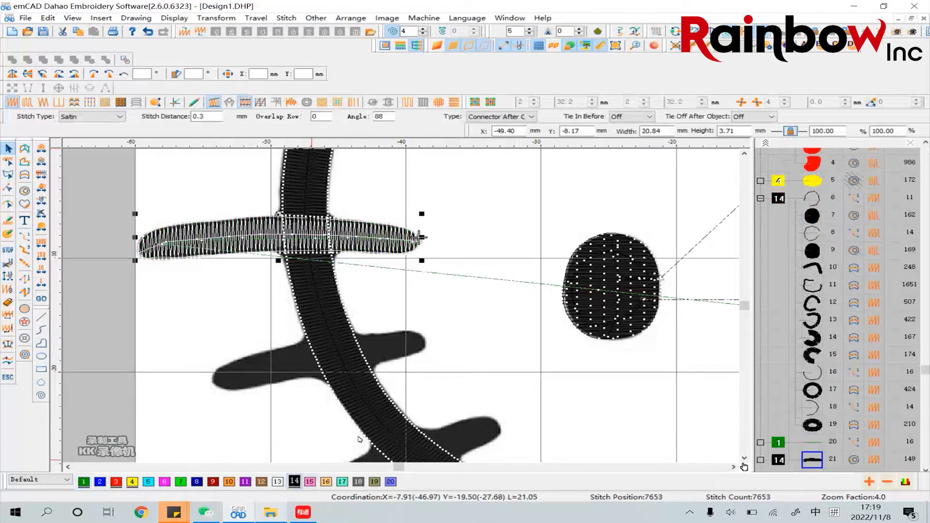
Change the run stitch beneath the upper left whisker's fill to black thread 14
{"action": "left_click", "coordinate": [464, 236]}
{"action": "left_click", "coordinate": [379, 235]}
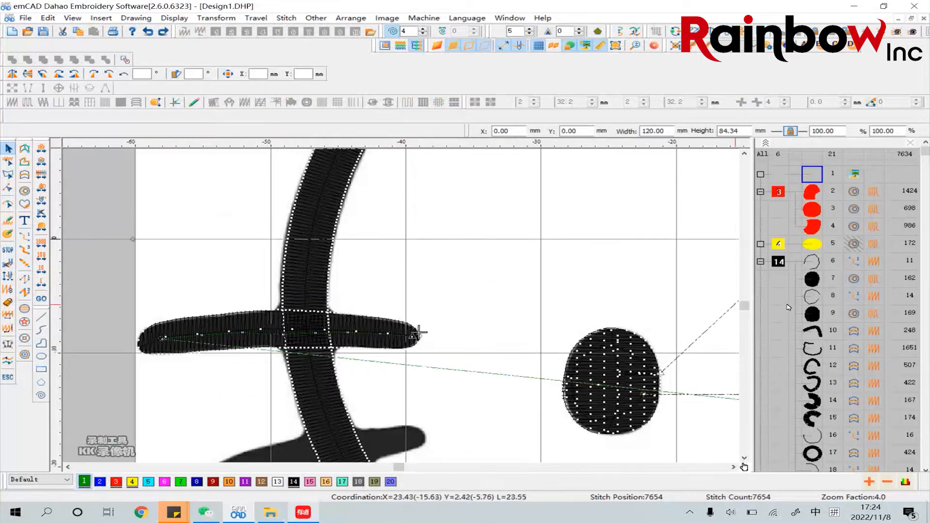
{"action": "scroll", "coordinate": [807, 294], "scroll_direction": "down", "scroll_amount": 2}
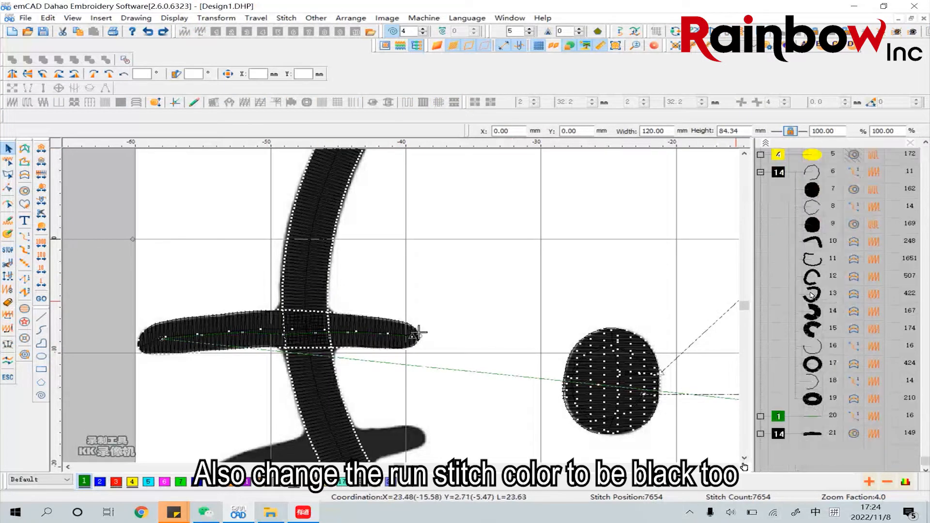
{"action": "left_click", "coordinate": [813, 417]}
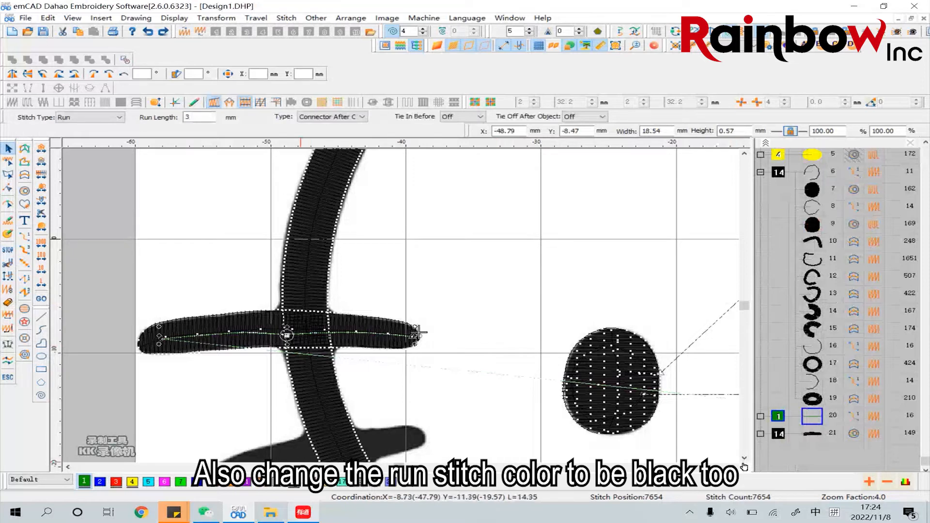
{"action": "scroll", "coordinate": [537, 320], "scroll_direction": "down", "scroll_amount": 3}
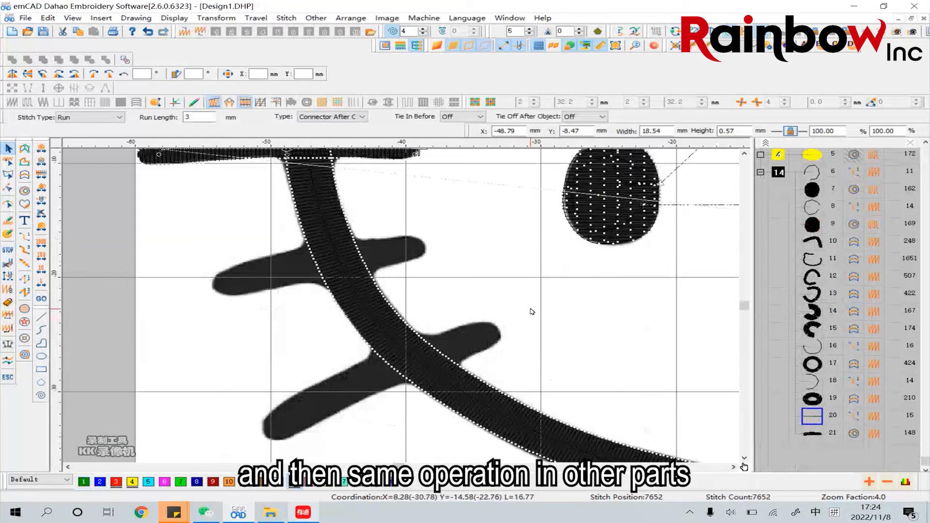
{"action": "left_click", "coordinate": [521, 298]}
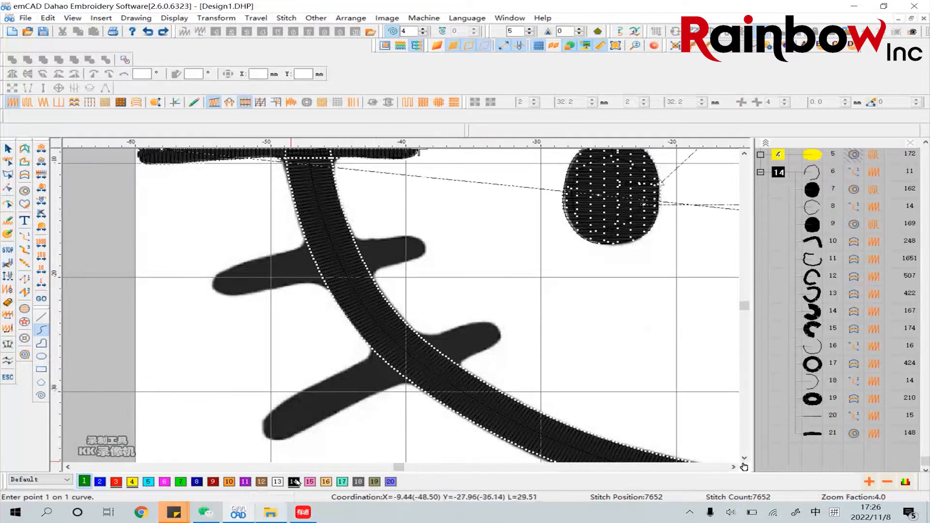
Draw an open curve about 13.8 mm wide through the middle left whisker in black thread 14 and make it a run stitch
{"action": "left_click", "coordinate": [294, 481]}
{"action": "left_click", "coordinate": [232, 288]}
{"action": "left_click", "coordinate": [274, 274]}
{"action": "left_click", "coordinate": [329, 266]}
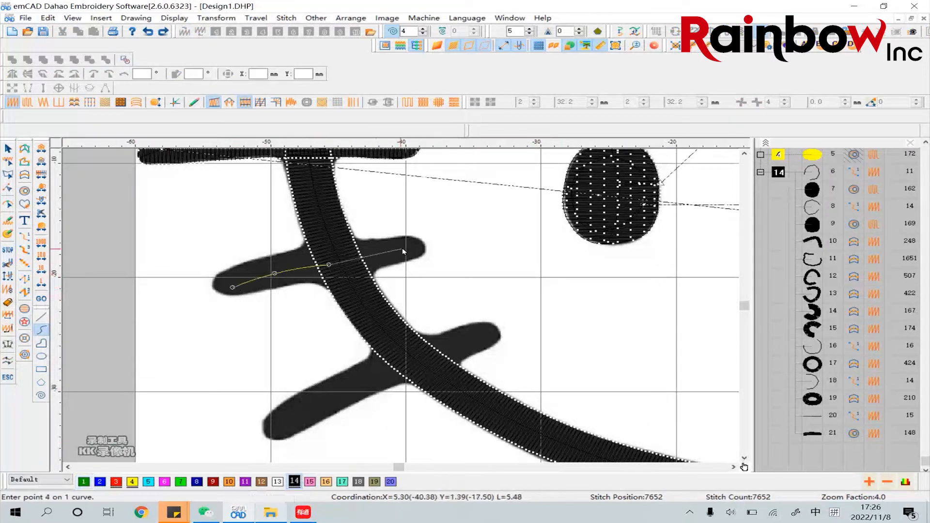
{"action": "left_click", "coordinate": [419, 249]}
{"action": "key", "text": "Return"}
{"action": "left_click", "coordinate": [8, 149]}
{"action": "left_click", "coordinate": [24, 237]}
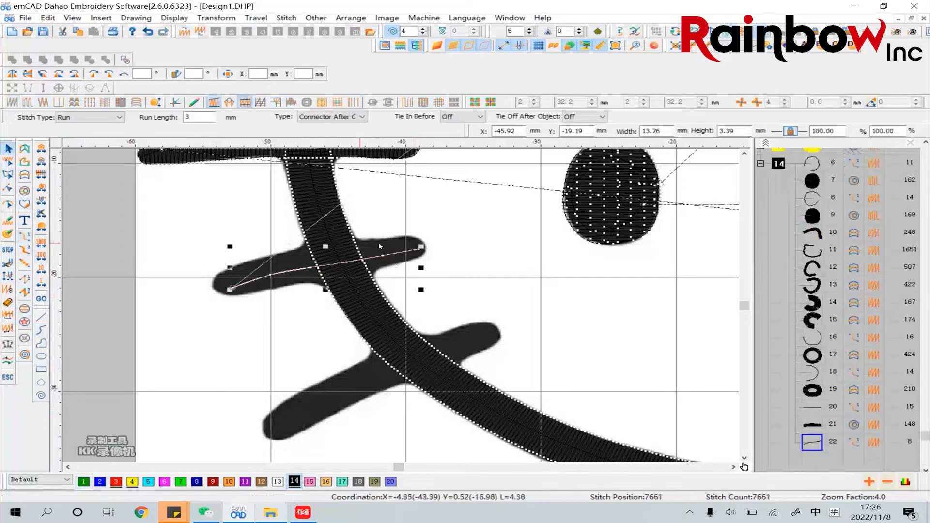
{"action": "left_click", "coordinate": [469, 268]}
Trace the outline of the middle left whisker as a closed Complex Fill shape with satin stitch, about 15.9 mm by 5.3 mm
{"action": "left_click", "coordinate": [24, 190]}
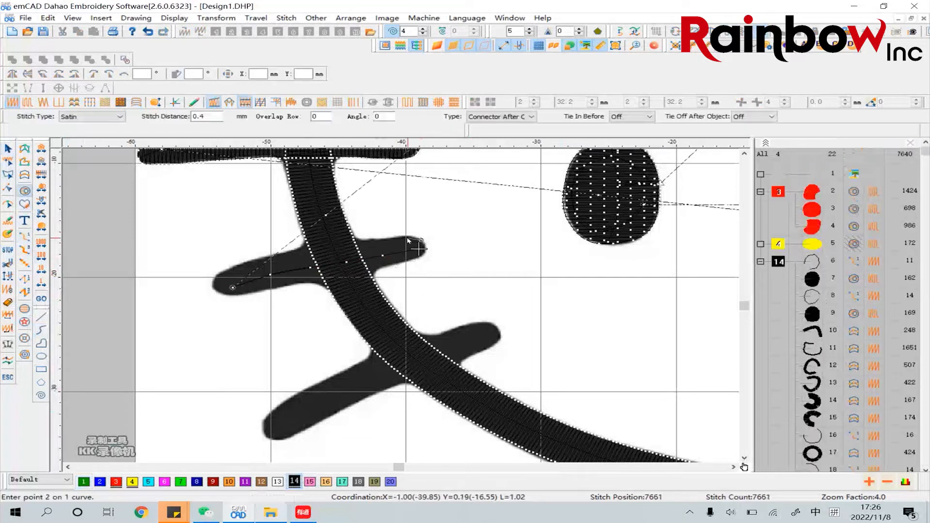
{"action": "left_click", "coordinate": [406, 236]}
{"action": "left_click", "coordinate": [395, 236]}
{"action": "left_click", "coordinate": [380, 240]}
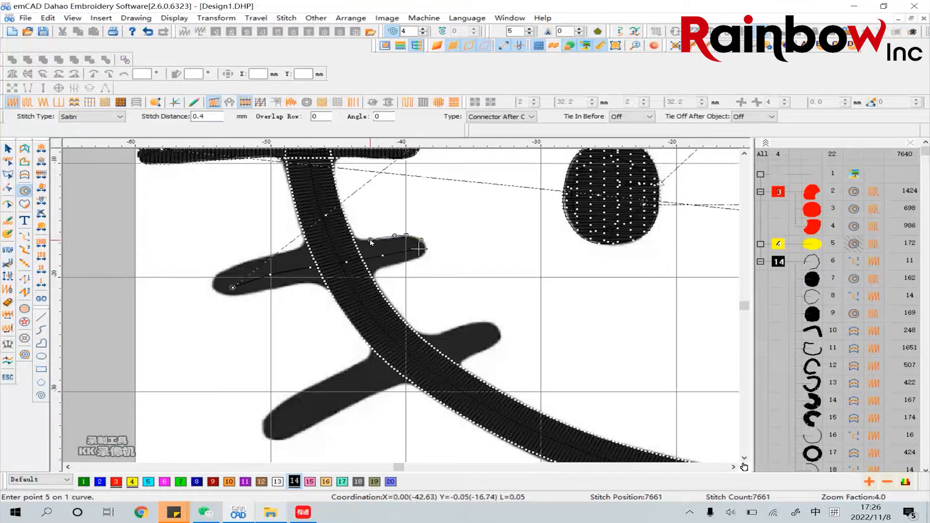
{"action": "left_click", "coordinate": [294, 250]}
{"action": "left_click", "coordinate": [264, 257]}
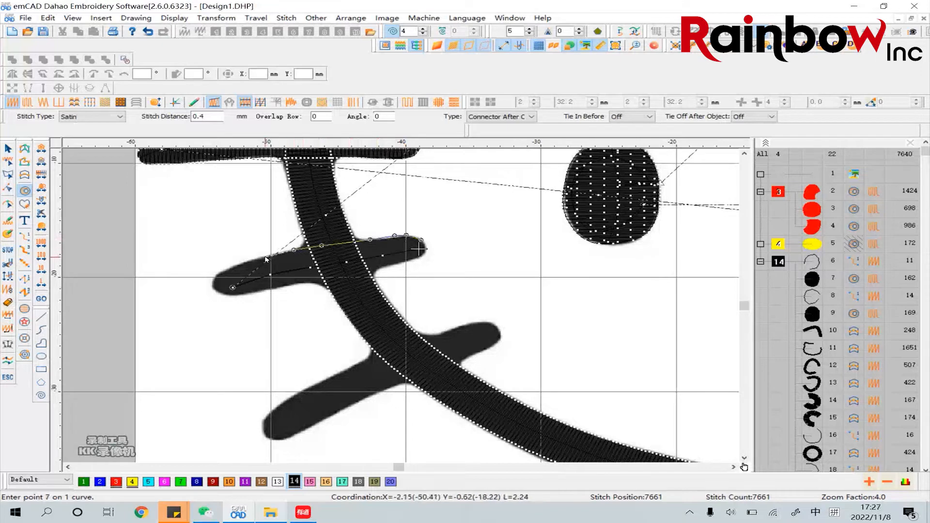
{"action": "left_click", "coordinate": [243, 262]}
{"action": "left_click", "coordinate": [224, 269]}
{"action": "left_click", "coordinate": [222, 293]}
{"action": "left_click", "coordinate": [234, 295]}
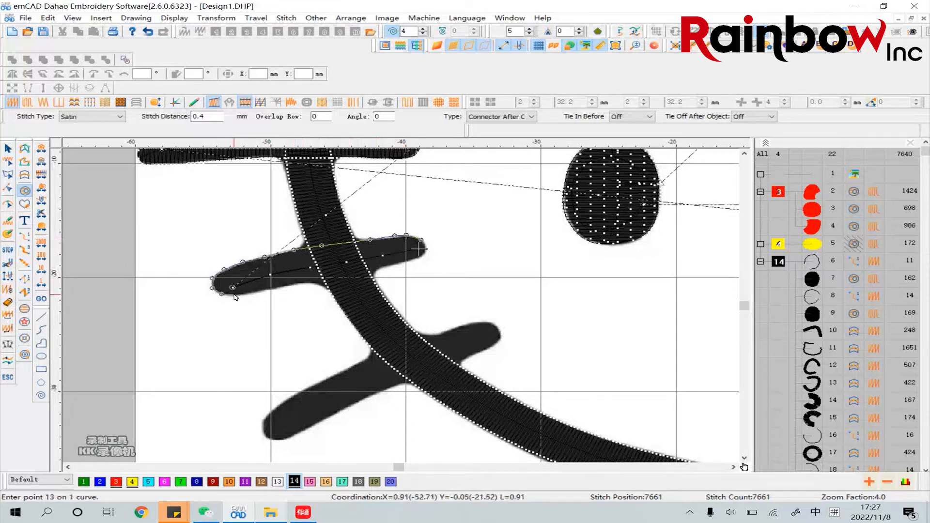
{"action": "left_click", "coordinate": [250, 293]}
{"action": "left_click", "coordinate": [269, 289]}
{"action": "left_click", "coordinate": [293, 284]}
{"action": "left_click", "coordinate": [307, 282]}
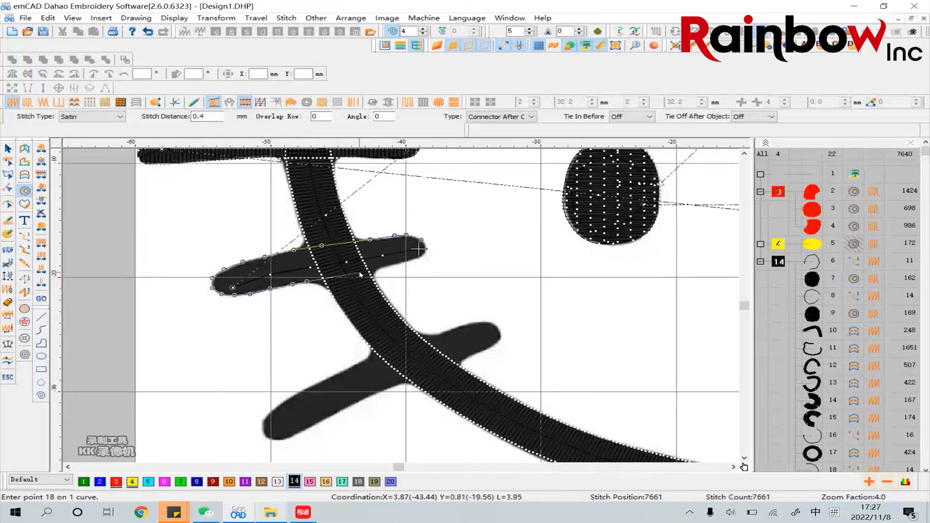
{"action": "left_click", "coordinate": [359, 273]}
{"action": "left_click", "coordinate": [387, 266]}
{"action": "left_click", "coordinate": [411, 259]}
{"action": "left_click", "coordinate": [425, 253]}
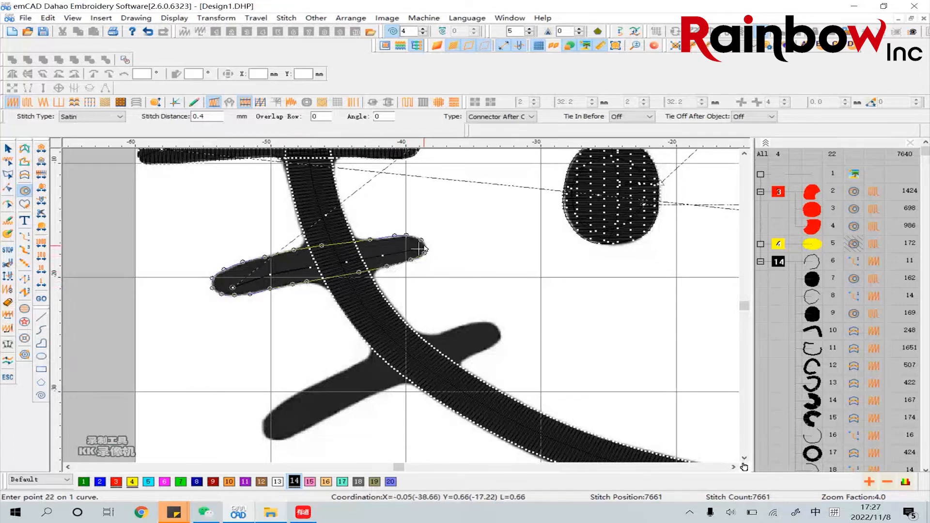
{"action": "left_click", "coordinate": [425, 243]}
{"action": "key", "text": "Return"}
{"action": "key", "text": "Return"}
{"action": "key", "text": "Return"}
{"action": "key", "text": "Return"}
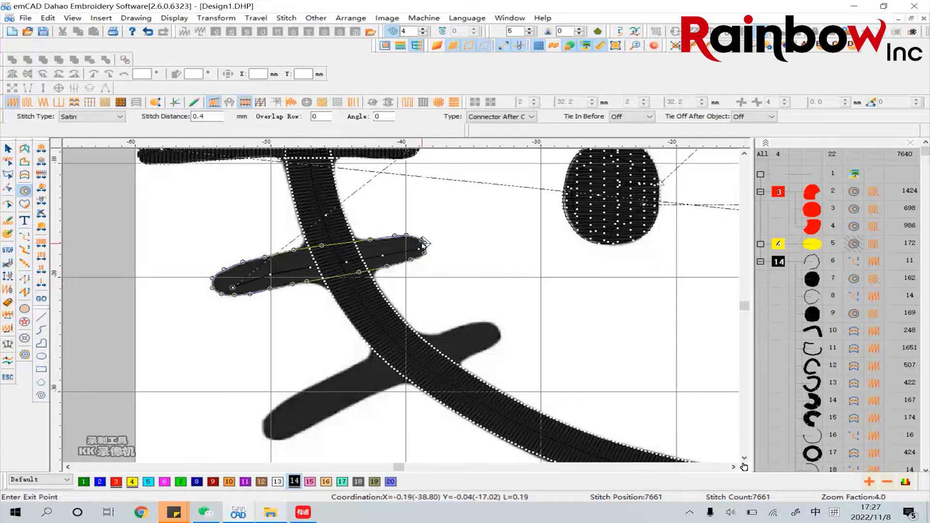
Place the middle whisker fill's entry and exit points at its inner tip and set the stitch direction roughly across the whisker
{"action": "left_click", "coordinate": [420, 243]}
{"action": "left_click", "coordinate": [414, 203]}
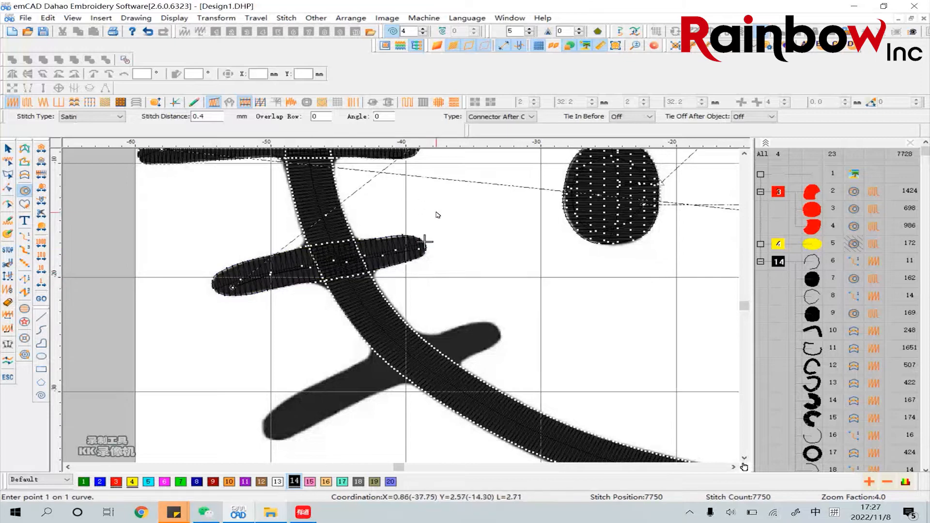
Set the stitch distance of the middle left whisker's satin fill to 0.3 mm
{"action": "left_click", "coordinate": [8, 149]}
{"action": "left_click", "coordinate": [272, 273]}
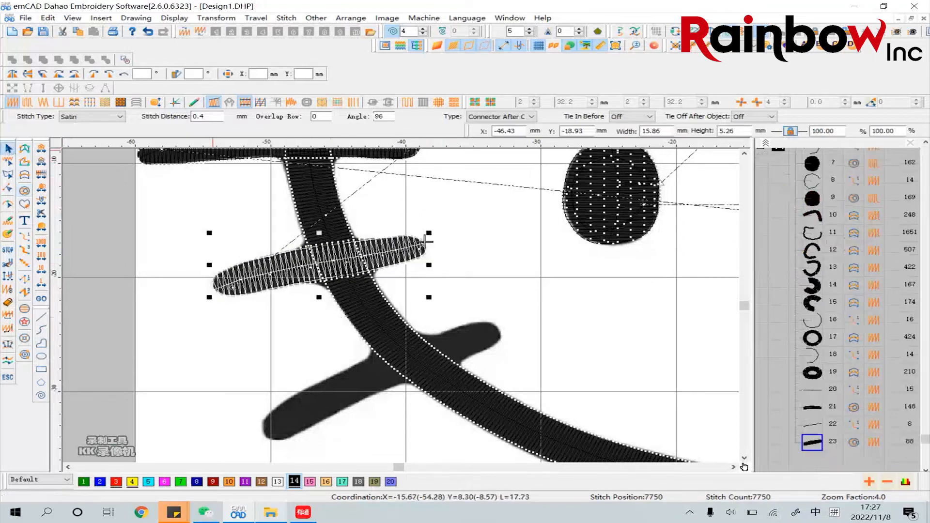
{"action": "key", "text": "Return"}
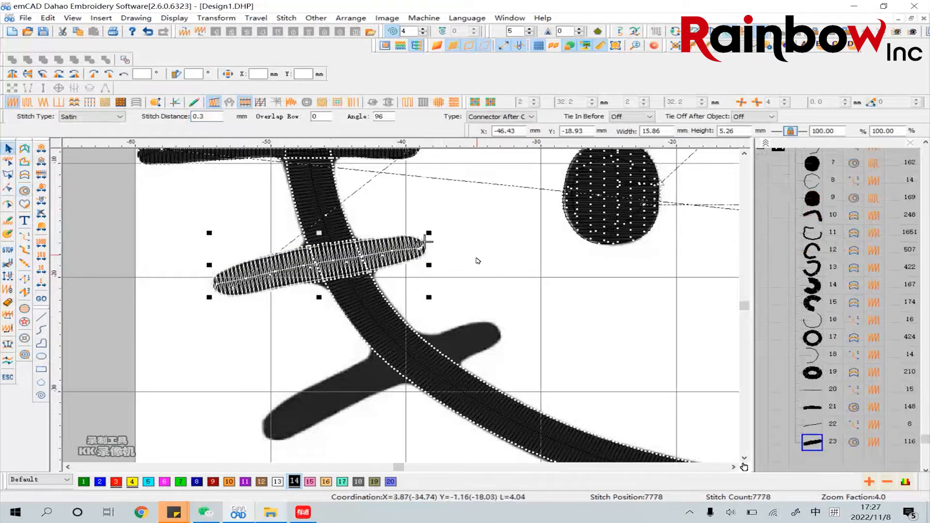
Draw an open curve about 15.7 mm by 8.5 mm through the lower left whisker in black thread 14 and make it a run stitch
{"action": "left_click", "coordinate": [478, 257]}
{"action": "left_click", "coordinate": [406, 254]}
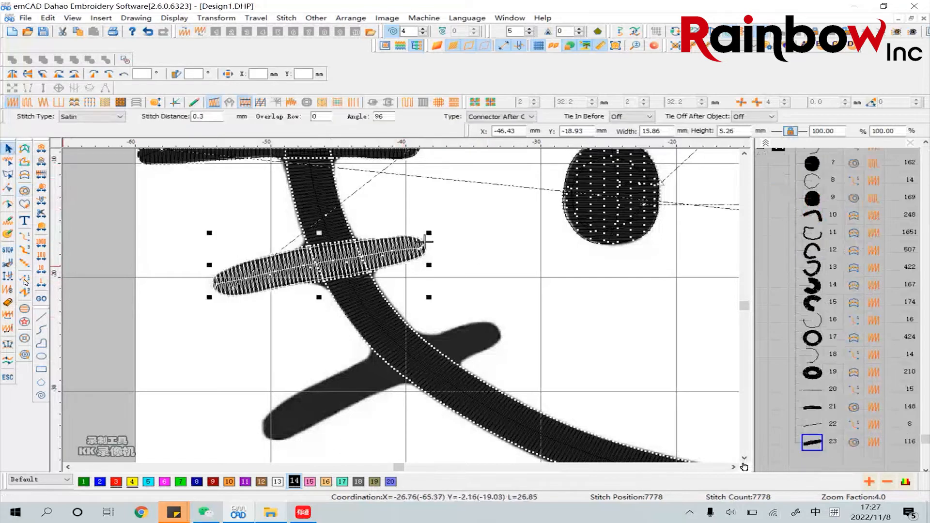
{"action": "left_click", "coordinate": [10, 264]}
{"action": "left_click", "coordinate": [41, 329]}
{"action": "left_click", "coordinate": [278, 429]}
{"action": "left_click", "coordinate": [337, 391]}
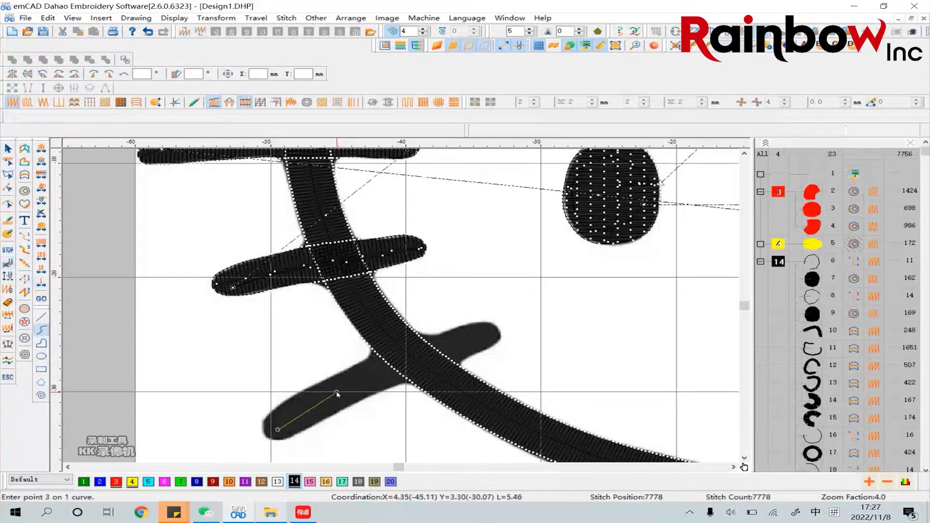
{"action": "left_click", "coordinate": [381, 371]}
{"action": "left_click", "coordinate": [441, 347]}
{"action": "left_click", "coordinate": [470, 341]}
{"action": "left_click", "coordinate": [490, 333]}
{"action": "key", "text": "Return"}
{"action": "left_click", "coordinate": [8, 149]}
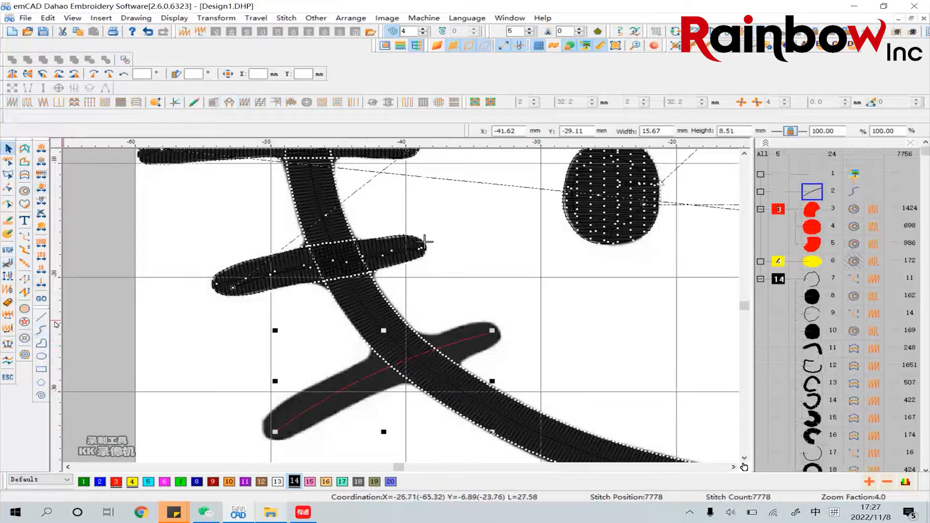
{"action": "left_click", "coordinate": [25, 237]}
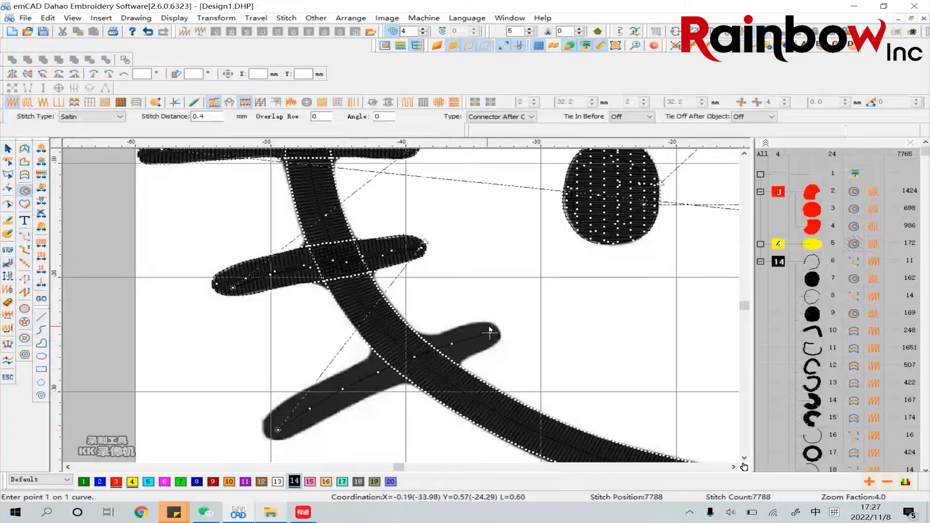
Trace the outline of the lower left whisker as a closed Complex Fill shape with satin stitch, about 17.6 mm by 10.4 mm
{"action": "left_click", "coordinate": [471, 322]}
{"action": "left_click", "coordinate": [454, 328]}
{"action": "left_click", "coordinate": [439, 336]}
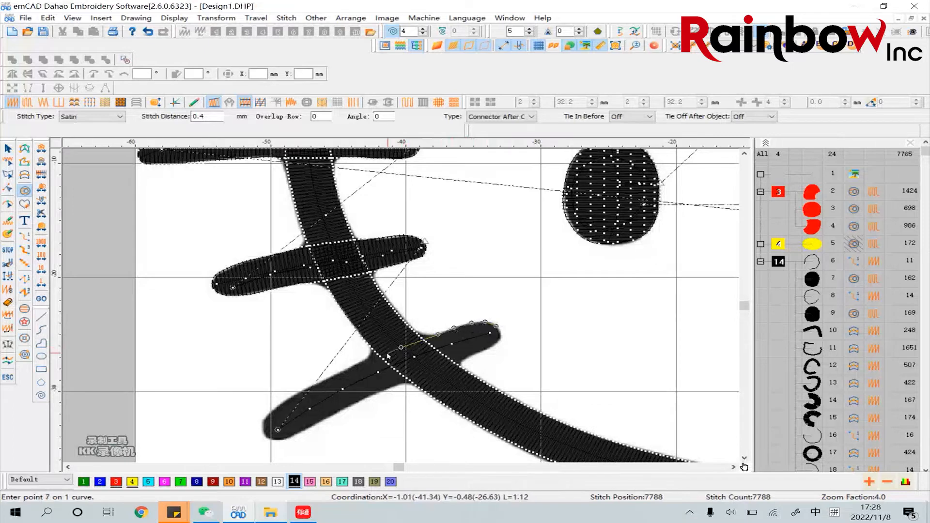
{"action": "left_click", "coordinate": [364, 360]}
{"action": "left_click", "coordinate": [299, 392]}
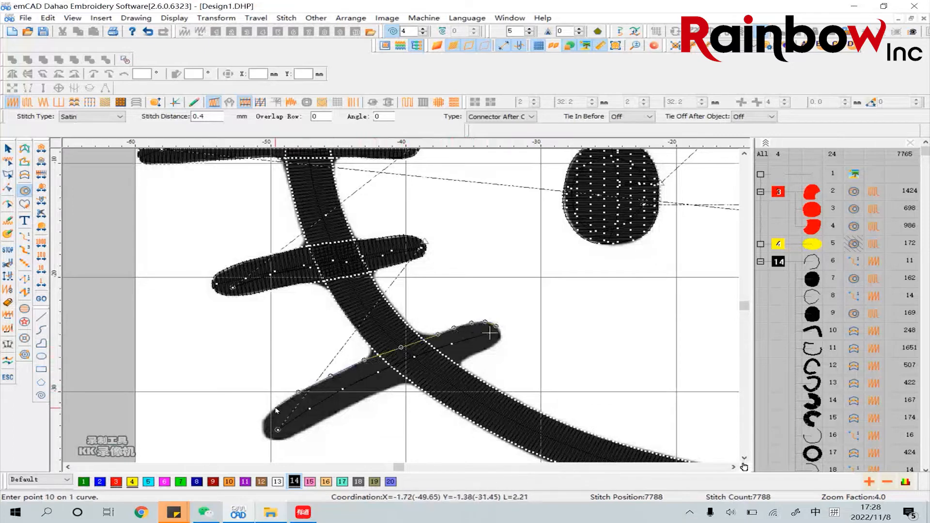
{"action": "left_click", "coordinate": [275, 408]}
{"action": "left_click", "coordinate": [270, 439]}
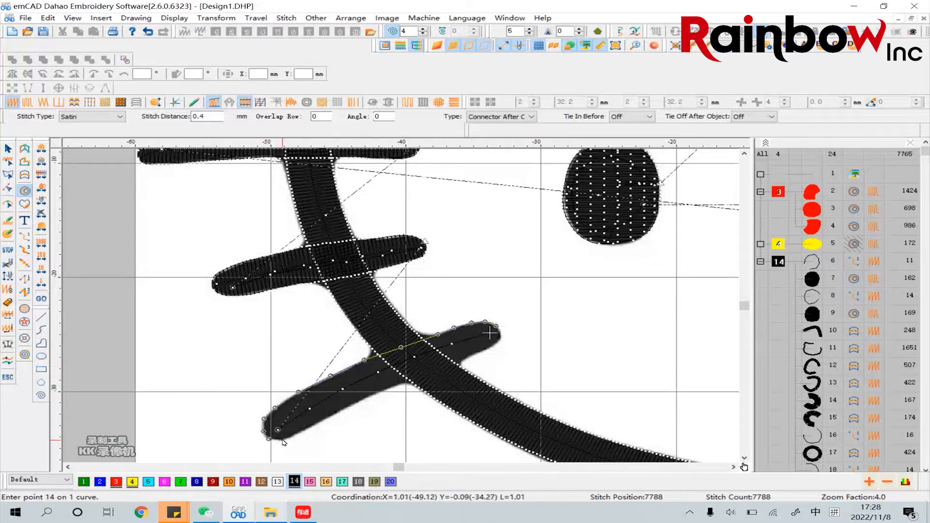
{"action": "left_click", "coordinate": [284, 439]}
{"action": "left_click", "coordinate": [328, 418]}
{"action": "left_click", "coordinate": [349, 407]}
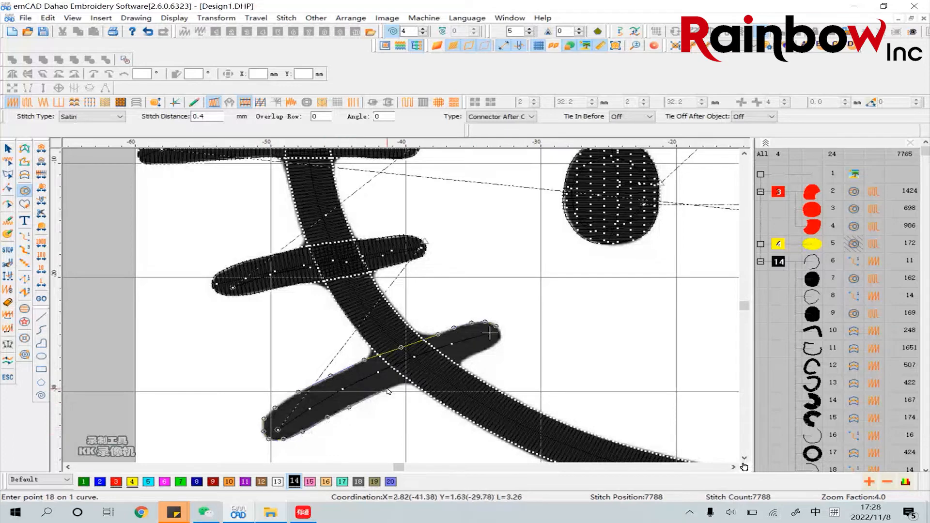
{"action": "left_click", "coordinate": [401, 383]}
{"action": "left_click", "coordinate": [467, 357]}
{"action": "left_click", "coordinate": [481, 350]}
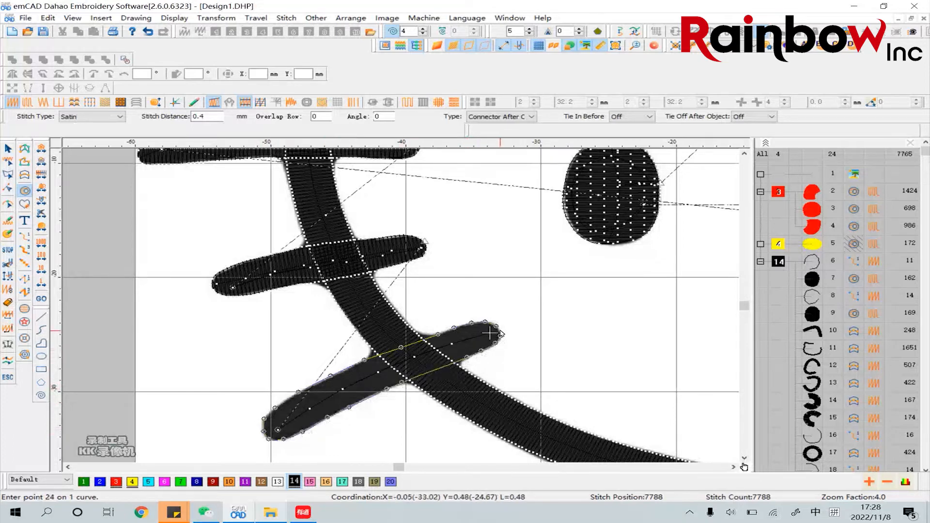
{"action": "key", "text": "Return"}
{"action": "key", "text": "Return"}
Place the lower left whisker fill's entry and exit points at its inner tip and set the stitch direction roughly across the whisker
{"action": "left_click", "coordinate": [497, 332]}
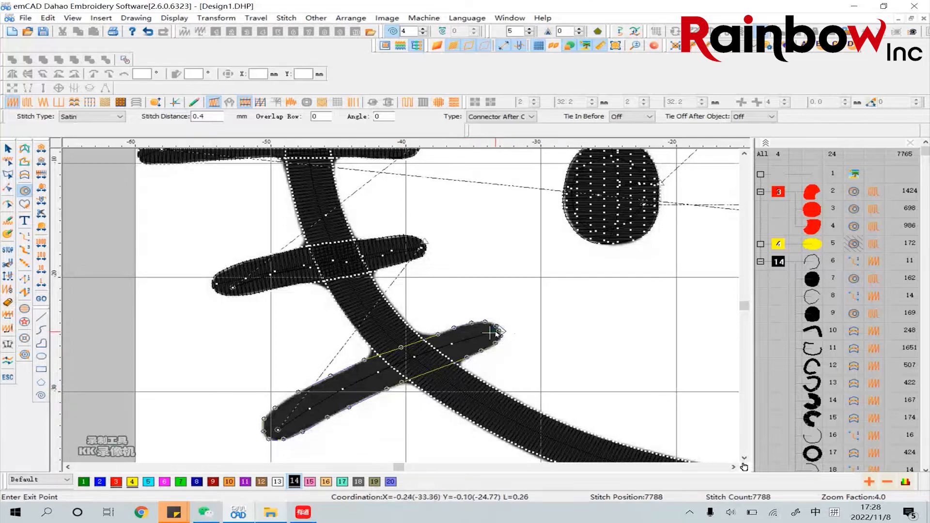
{"action": "left_click", "coordinate": [495, 332]}
{"action": "left_click", "coordinate": [496, 333]}
{"action": "left_click", "coordinate": [447, 264]}
{"action": "left_click", "coordinate": [573, 319]}
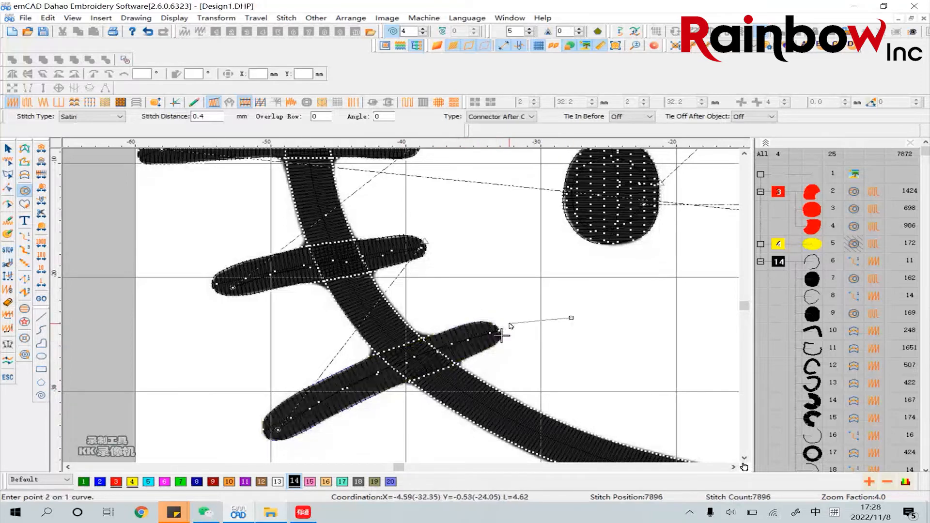
{"action": "key", "text": "BackSpace"}
{"action": "left_click", "coordinate": [481, 328]}
{"action": "key", "text": "Escape"}
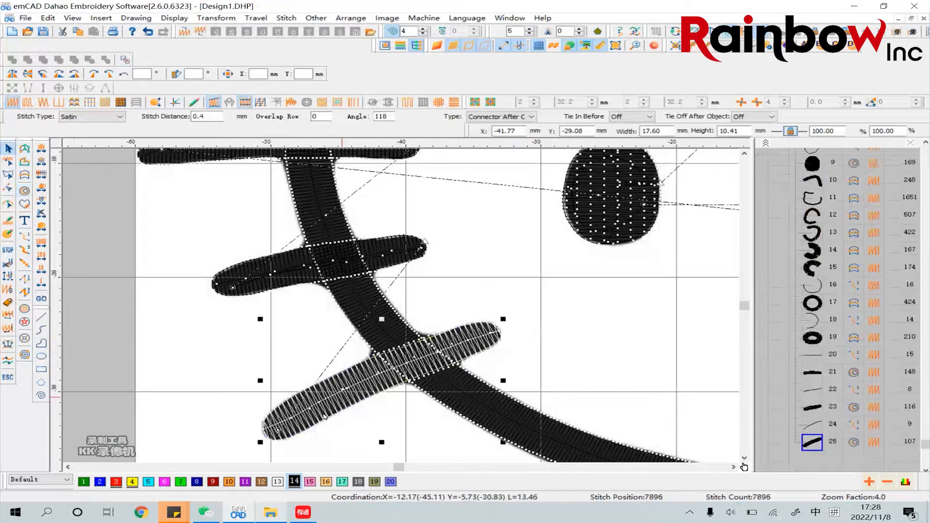
Set the stitch distance of the lower left whisker's satin fill to 0.3 mm
{"action": "left_click", "coordinate": [216, 120]}
{"action": "key", "text": "BackSpace"}
{"action": "type", "text": "3"}
{"action": "key", "text": "Return"}
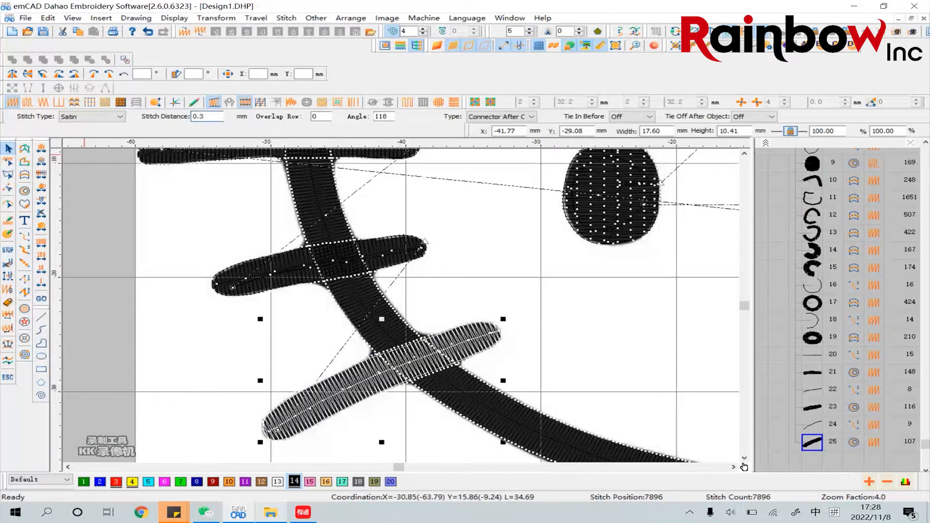
{"action": "left_click", "coordinate": [542, 306]}
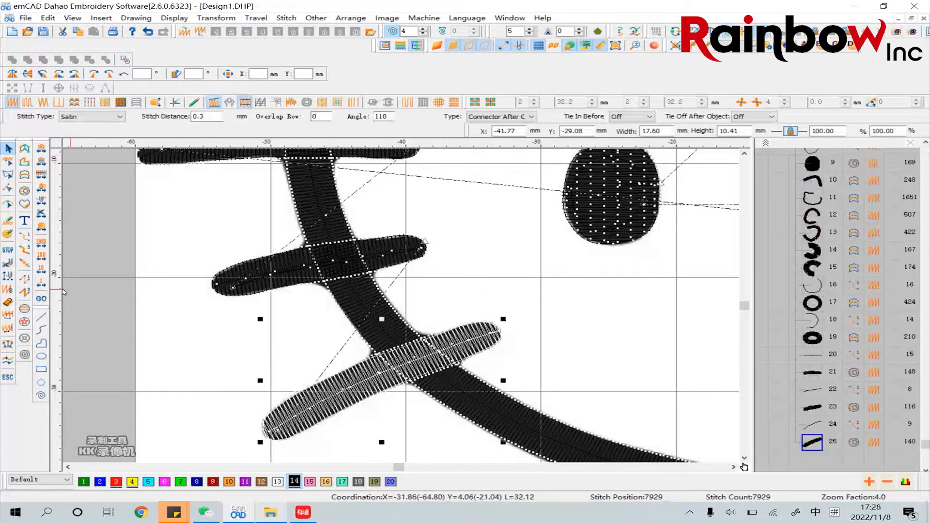
{"action": "left_click", "coordinate": [560, 403]}
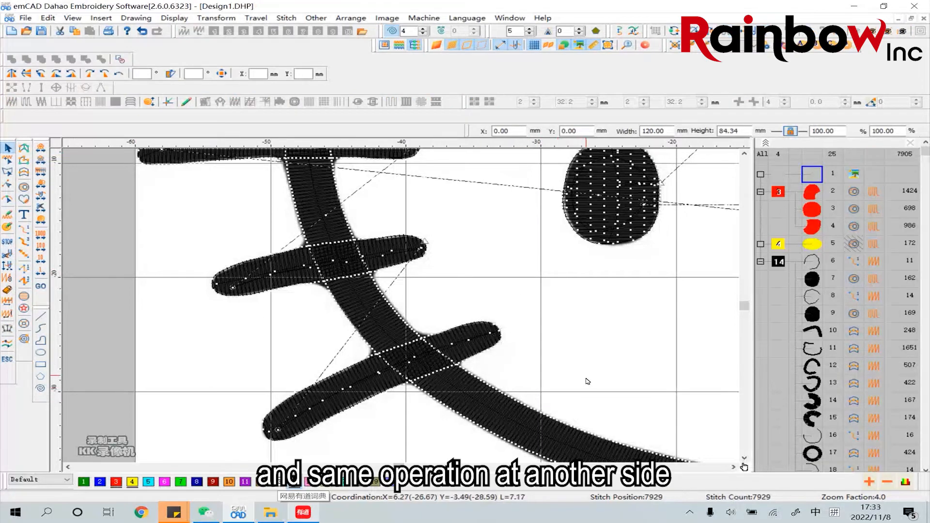
Draw an open curve along the middle of the upper right whisker, from its outer tip to its inner tip
{"action": "left_click", "coordinate": [627, 45]}
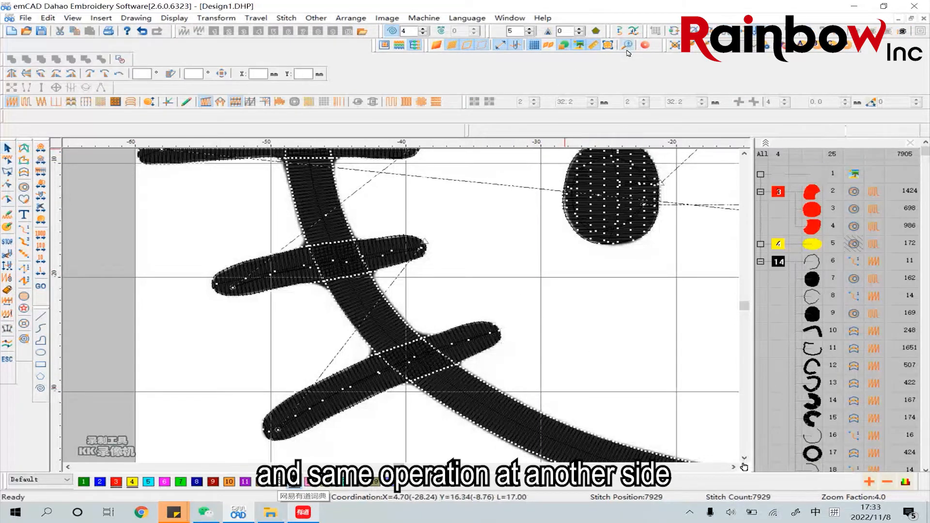
{"action": "left_click", "coordinate": [562, 214]}
{"action": "left_click", "coordinate": [733, 467]}
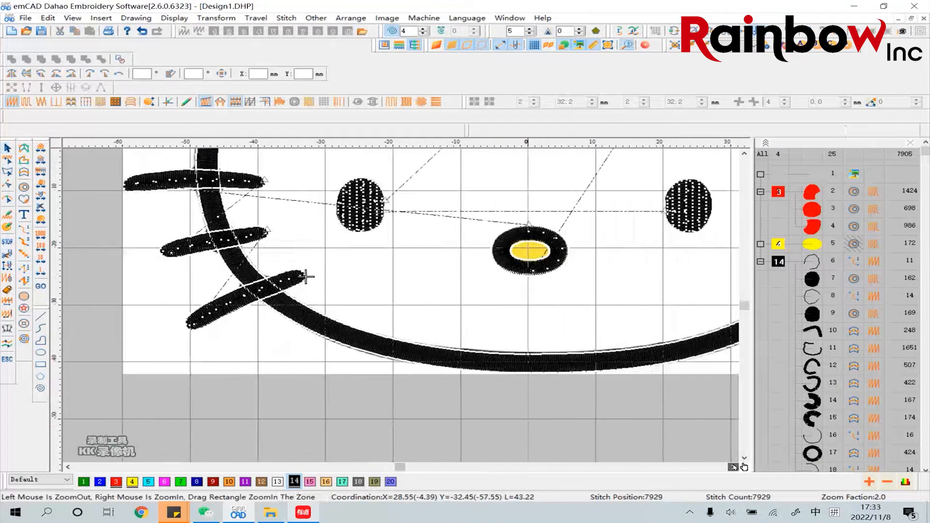
{"action": "scroll", "coordinate": [588, 319], "scroll_direction": "up", "scroll_amount": 3}
{"action": "right_click", "coordinate": [588, 315]}
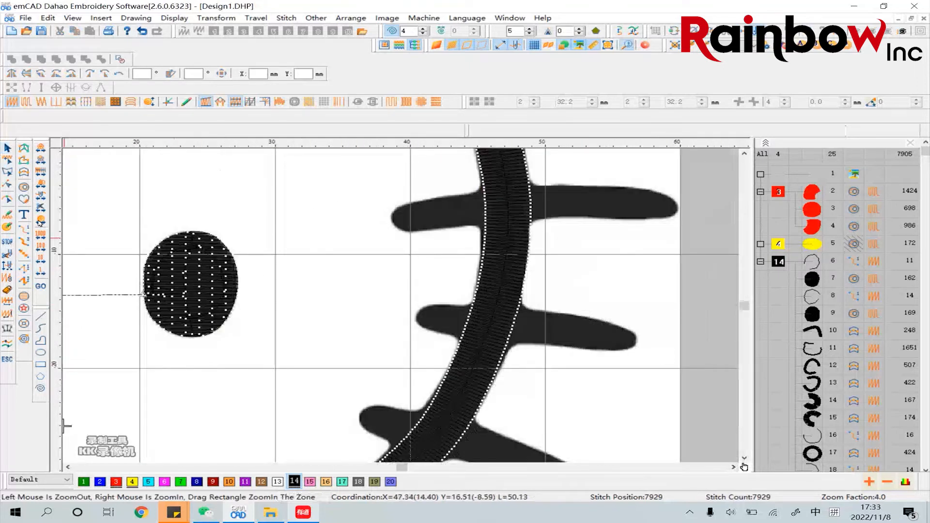
{"action": "left_click", "coordinate": [40, 329]}
{"action": "left_click", "coordinate": [661, 206]}
{"action": "left_click", "coordinate": [611, 204]}
{"action": "left_click", "coordinate": [556, 202]}
{"action": "left_click", "coordinate": [493, 207]}
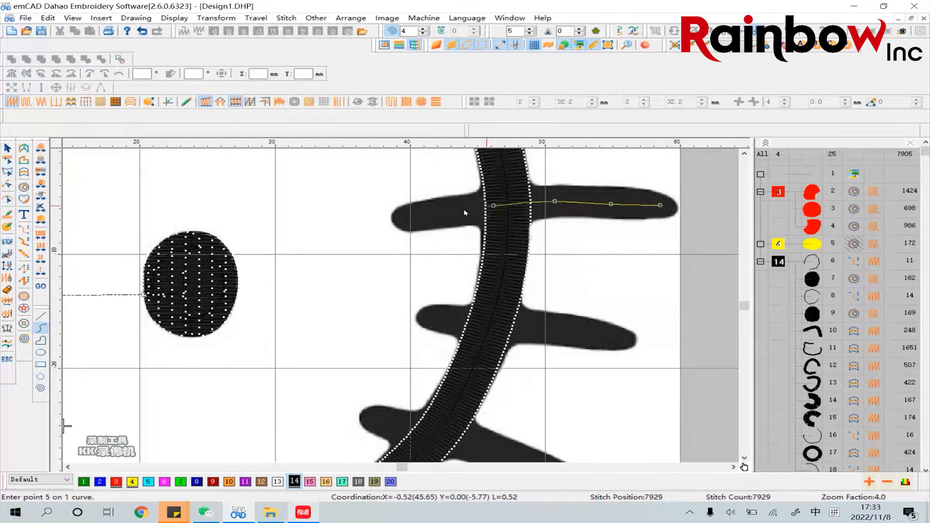
{"action": "left_click", "coordinate": [436, 212]}
{"action": "left_click", "coordinate": [399, 221]}
{"action": "key", "text": "Return"}
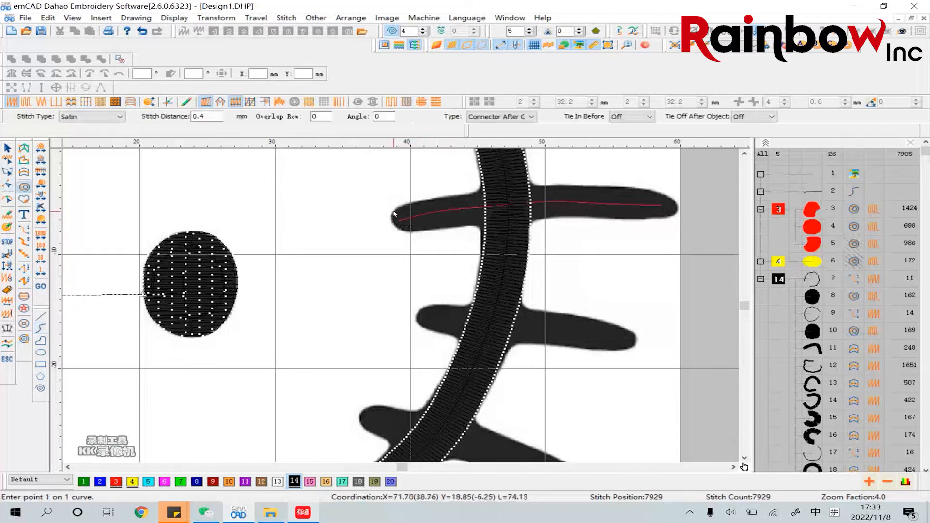
Trace the outline of the upper right whisker as a closed Complex Fill shape with satin stitch, about 21.2 mm by 4.2 mm
{"action": "left_click", "coordinate": [423, 200]}
{"action": "key", "text": "BackSpace"}
{"action": "left_click", "coordinate": [406, 203]}
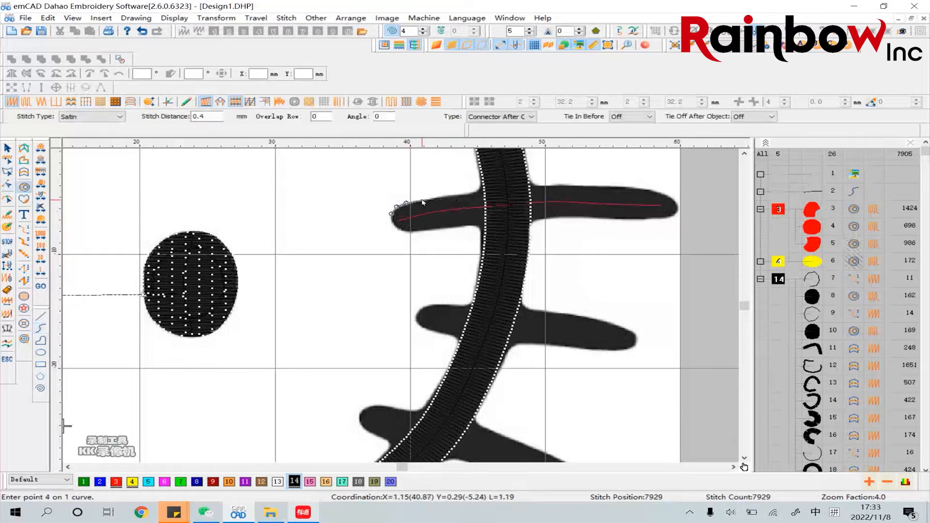
{"action": "left_click", "coordinate": [422, 200]}
{"action": "left_click", "coordinate": [453, 195]}
{"action": "left_click", "coordinate": [477, 192]}
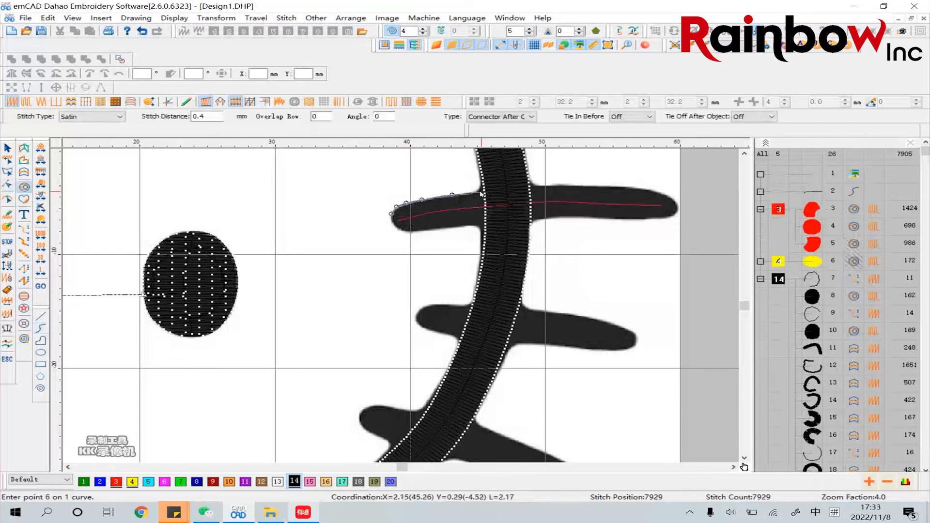
{"action": "left_click", "coordinate": [506, 188]}
{"action": "left_click", "coordinate": [552, 185]}
{"action": "left_click", "coordinate": [575, 184]}
{"action": "left_click", "coordinate": [613, 187]}
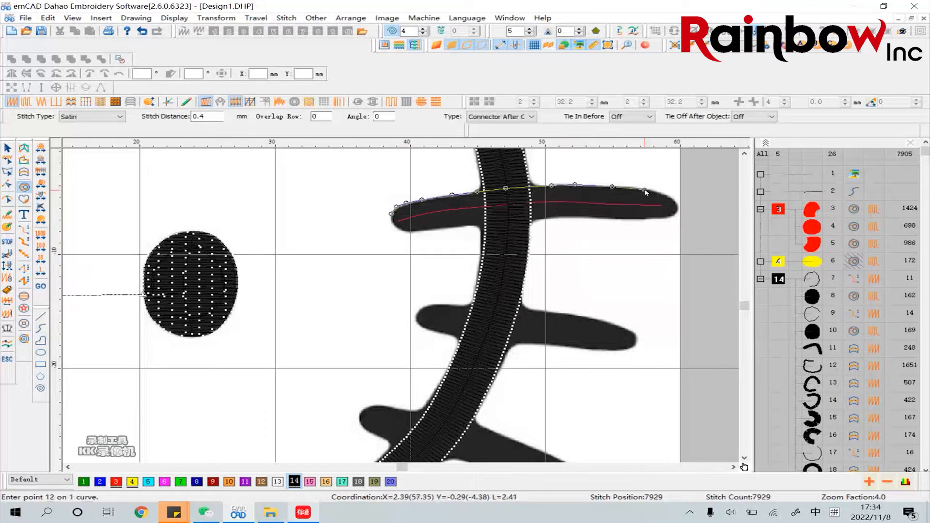
{"action": "left_click", "coordinate": [645, 190]}
{"action": "left_click", "coordinate": [664, 195]}
{"action": "left_click", "coordinate": [676, 201]}
{"action": "left_click", "coordinate": [678, 209]}
{"action": "left_click", "coordinate": [672, 216]}
{"action": "left_click", "coordinate": [659, 218]}
{"action": "left_click", "coordinate": [642, 219]}
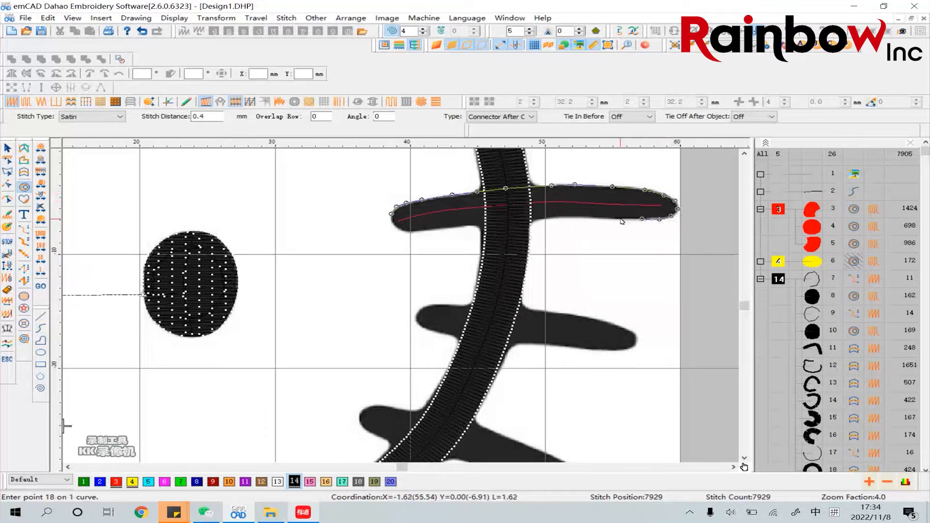
{"action": "left_click", "coordinate": [620, 219]}
{"action": "left_click", "coordinate": [550, 218]}
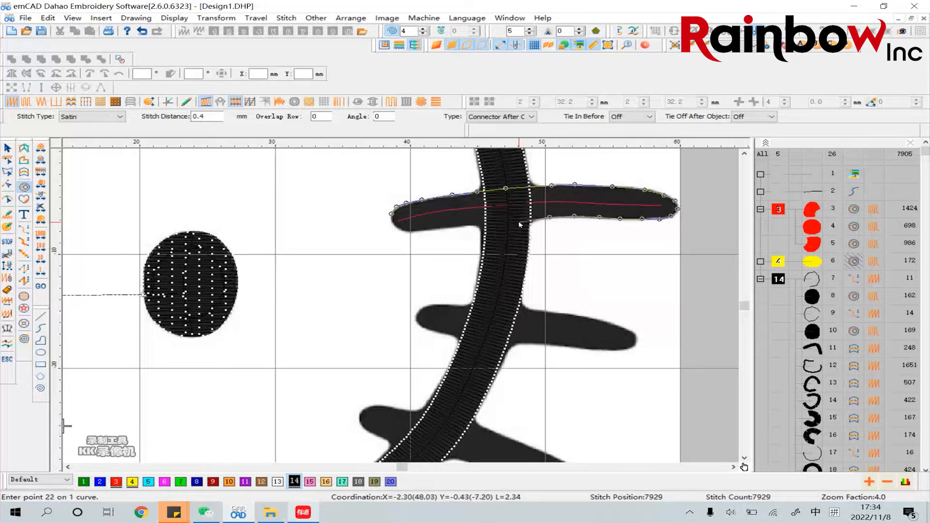
{"action": "left_click", "coordinate": [479, 225]}
{"action": "left_click", "coordinate": [465, 227]}
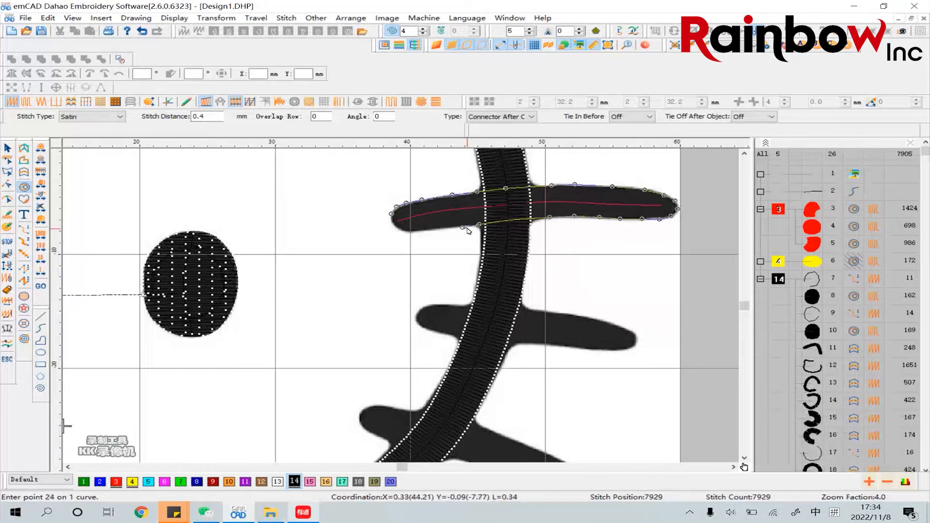
{"action": "left_click", "coordinate": [456, 227]}
{"action": "left_click", "coordinate": [437, 229]}
{"action": "left_click", "coordinate": [417, 231]}
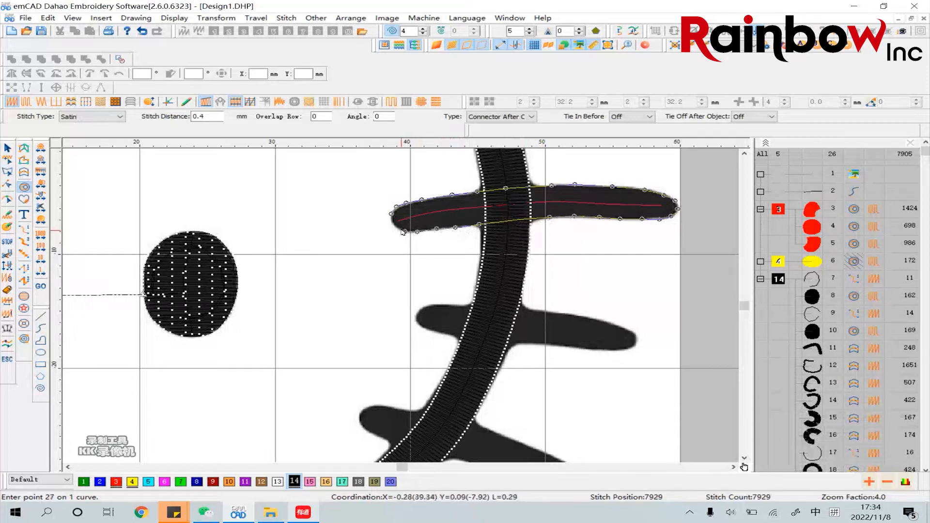
{"action": "left_click", "coordinate": [405, 231]}
{"action": "left_click", "coordinate": [394, 225]}
{"action": "key", "text": "Return"}
{"action": "key", "text": "Return"}
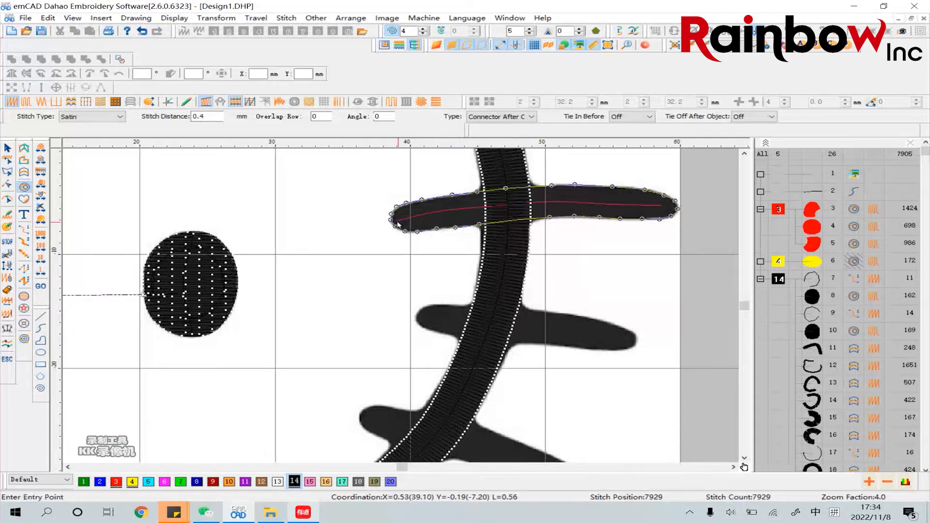
Place the upper right whisker fill's entry and exit points at its inner tip and set the stitch direction roughly across the whisker
{"action": "left_click", "coordinate": [397, 221]}
{"action": "left_click", "coordinate": [396, 220]}
{"action": "left_click", "coordinate": [396, 220]}
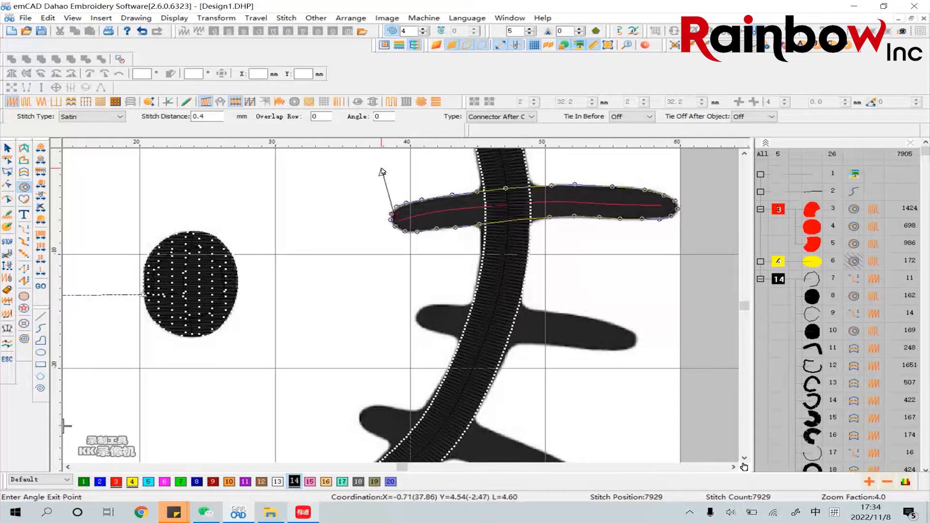
{"action": "left_click", "coordinate": [386, 173]}
Set the stitch distance of the upper right whisker's satin fill to 0.3 mm
{"action": "left_click", "coordinate": [8, 147]}
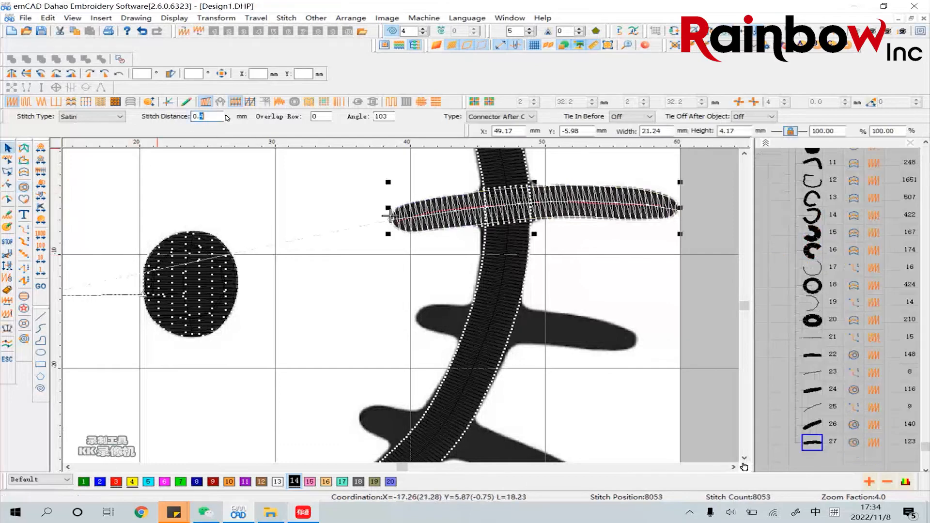
{"action": "key", "text": "Return"}
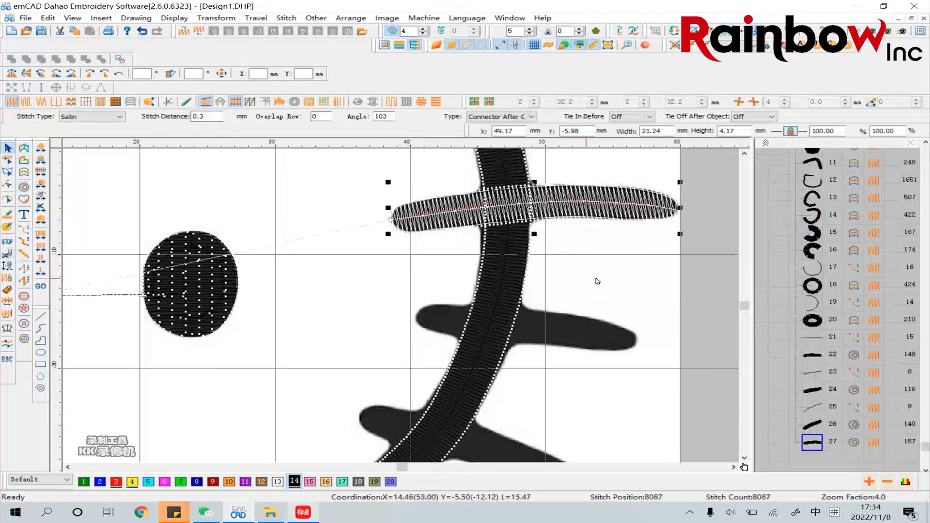
{"action": "left_click", "coordinate": [596, 279]}
Draw an open curve about 14.4 mm wide through the middle right whisker in black thread 14 and make it a run stitch
{"action": "scroll", "coordinate": [382, 262], "scroll_direction": "down", "scroll_amount": 3}
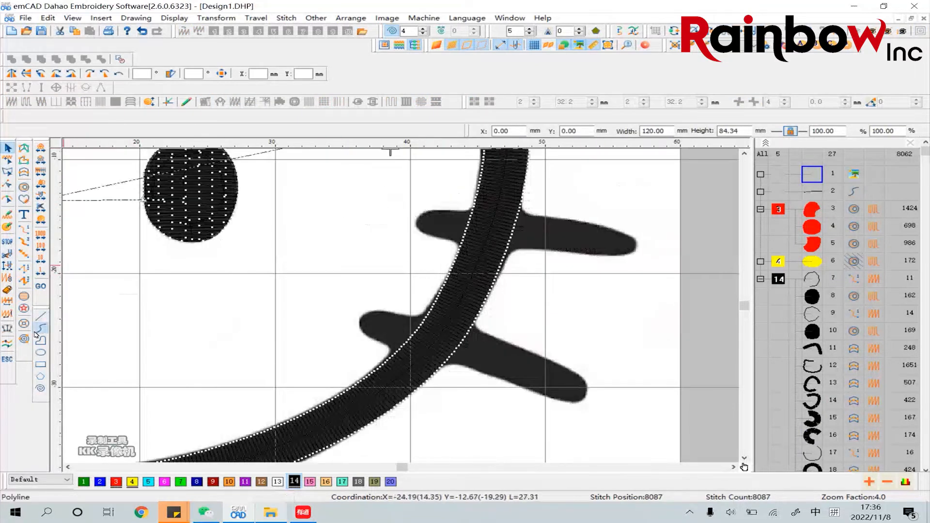
{"action": "left_click", "coordinate": [41, 329]}
{"action": "left_click", "coordinate": [433, 221]}
{"action": "left_click", "coordinate": [490, 228]}
{"action": "left_click", "coordinate": [542, 232]}
{"action": "left_click", "coordinate": [592, 240]}
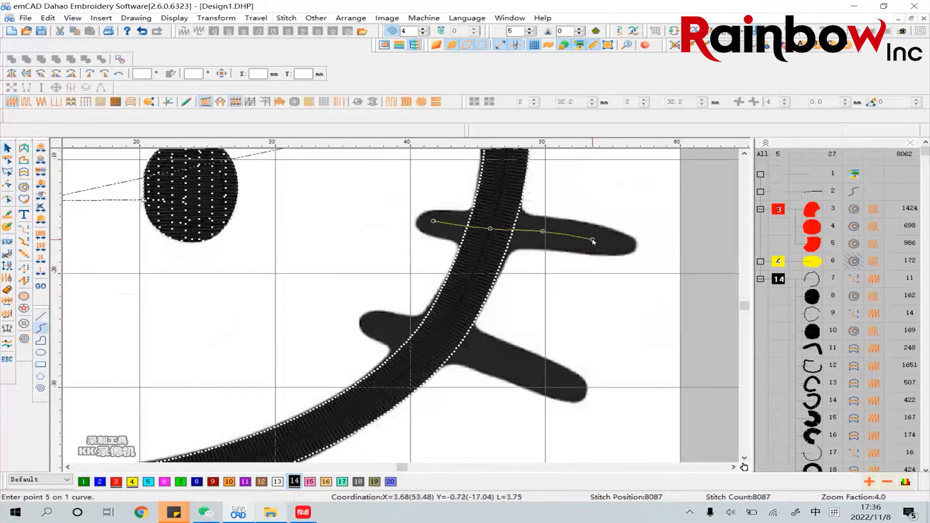
{"action": "left_click", "coordinate": [629, 245]}
{"action": "right_click", "coordinate": [630, 246]}
{"action": "left_click", "coordinate": [8, 148]}
{"action": "left_click", "coordinate": [24, 229]}
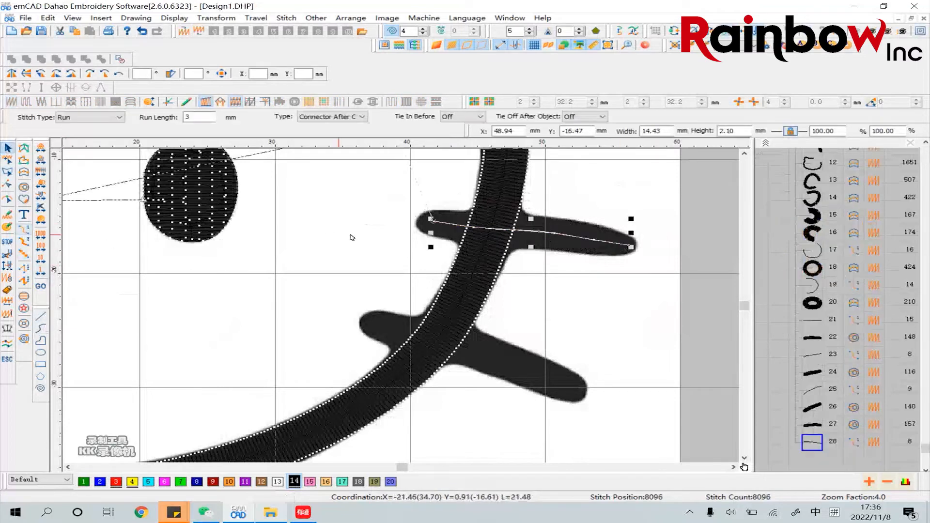
Trace the outline of the middle right whisker as a closed Complex Fill shape with satin stitch, about 16.4 mm by 4 mm
{"action": "left_click", "coordinate": [26, 187]}
{"action": "left_click", "coordinate": [636, 242]}
{"action": "left_click", "coordinate": [629, 236]}
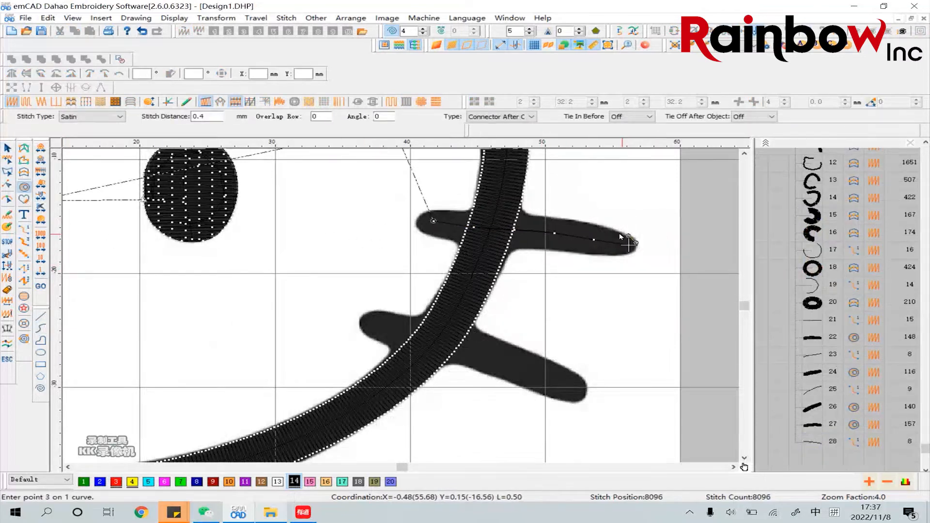
{"action": "left_click", "coordinate": [609, 229]}
{"action": "left_click", "coordinate": [587, 222]}
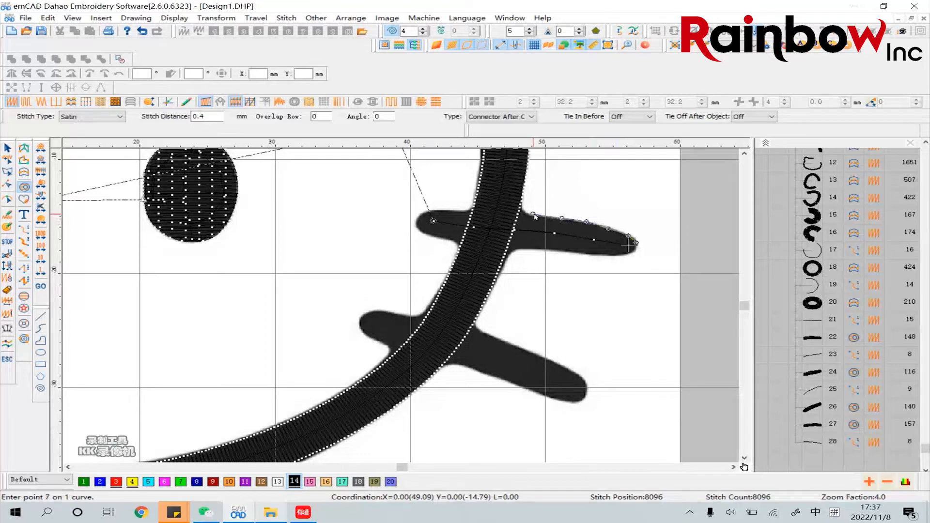
{"action": "left_click", "coordinate": [491, 212]}
{"action": "left_click", "coordinate": [458, 211]}
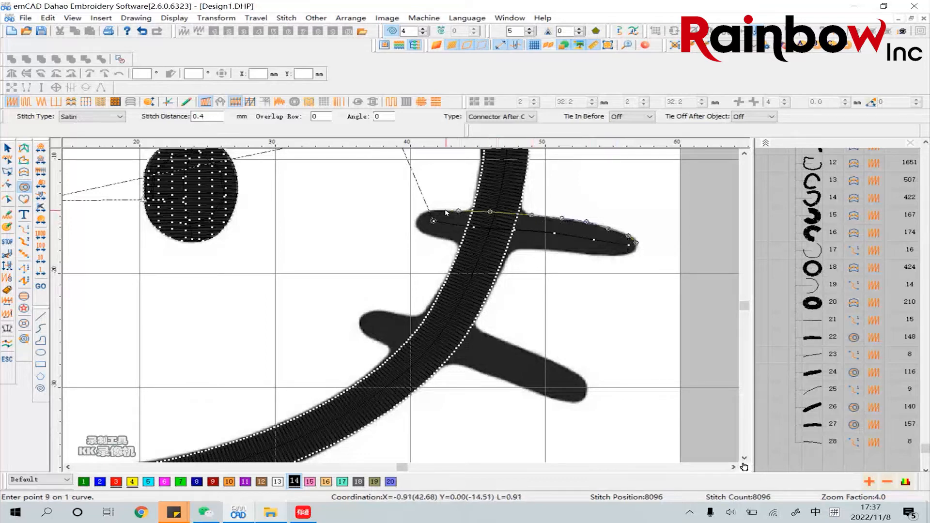
{"action": "left_click", "coordinate": [436, 209]}
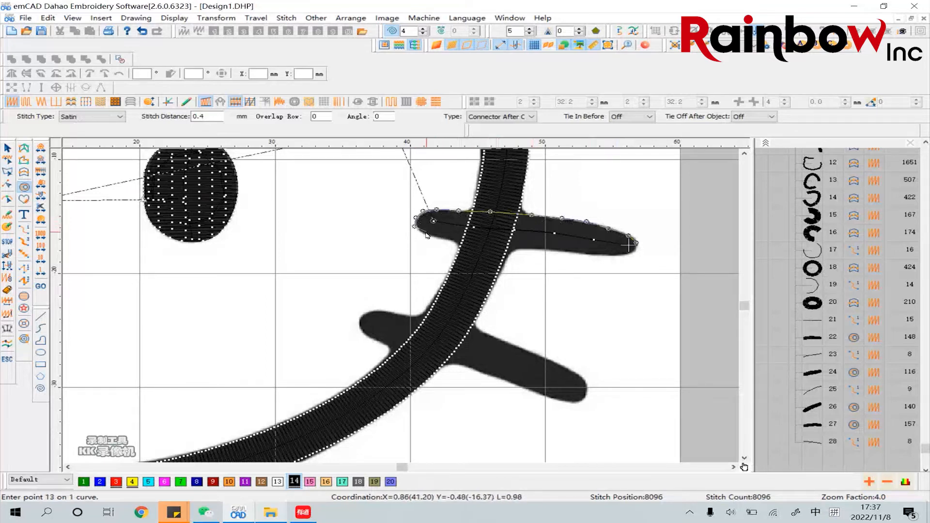
{"action": "left_click", "coordinate": [441, 240]}
{"action": "left_click", "coordinate": [459, 241]}
{"action": "left_click", "coordinate": [514, 248]}
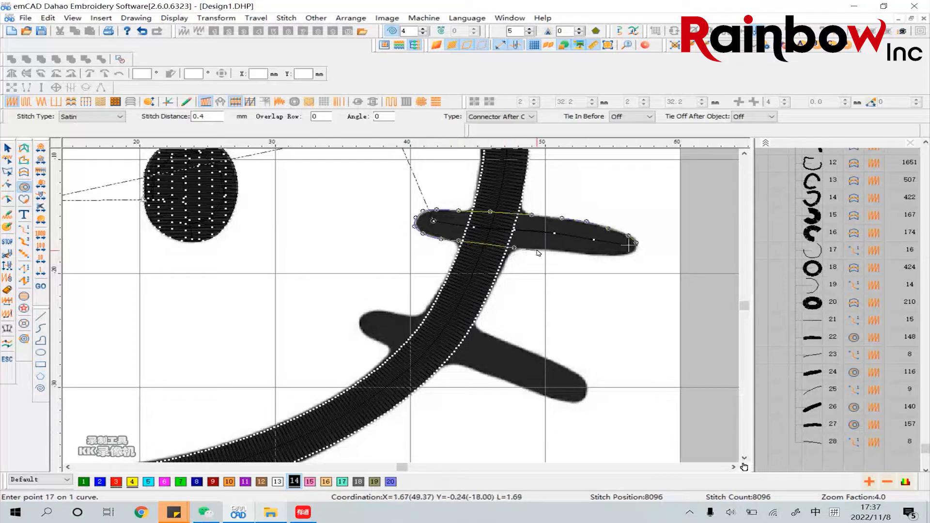
{"action": "left_click", "coordinate": [600, 253]}
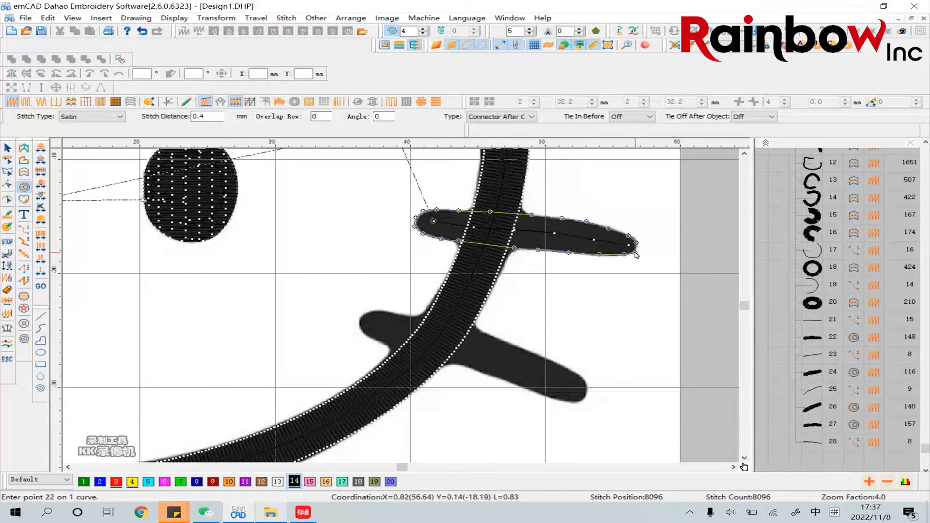
{"action": "key", "text": "Return"}
{"action": "key", "text": "Return"}
{"action": "key", "text": "Return"}
{"action": "key", "text": "Return"}
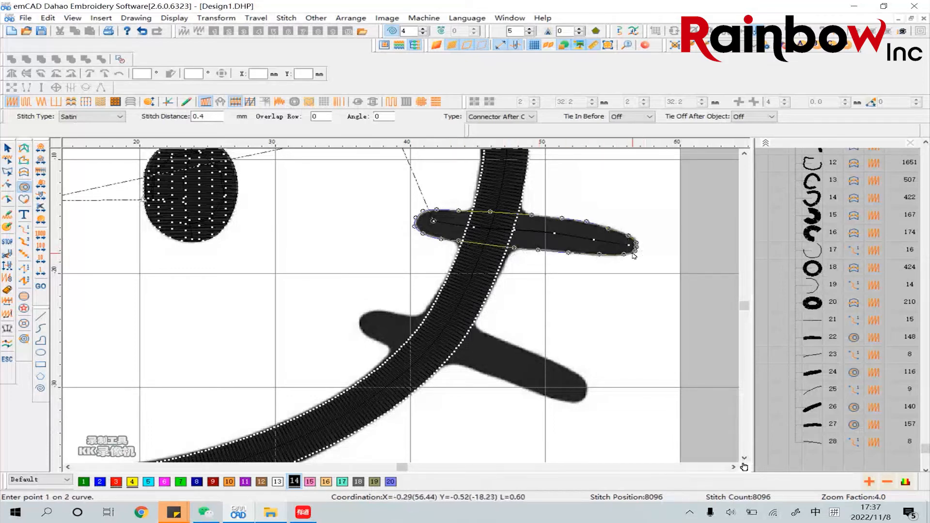
Place the middle right whisker fill's entry and exit points at its outer tip and set the stitch direction roughly across the whisker
{"action": "left_click", "coordinate": [616, 245]}
{"action": "left_click", "coordinate": [630, 192]}
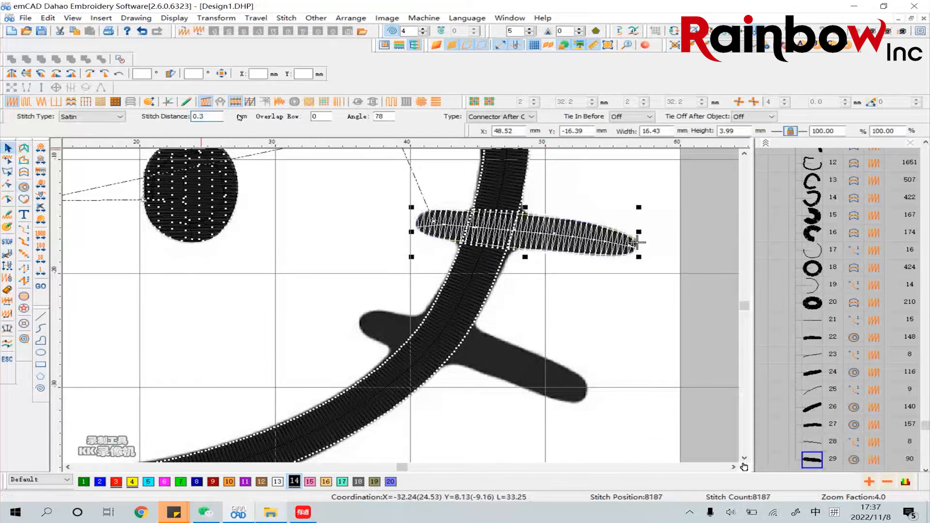
Set the stitch distance of the middle right whisker's satin fill to 0.3 mm and deselect it
{"action": "key", "text": "Return"}
{"action": "left_click", "coordinate": [577, 276]}
{"action": "left_click", "coordinate": [565, 238]}
{"action": "left_click", "coordinate": [7, 253]}
{"action": "left_click", "coordinate": [74, 331]}
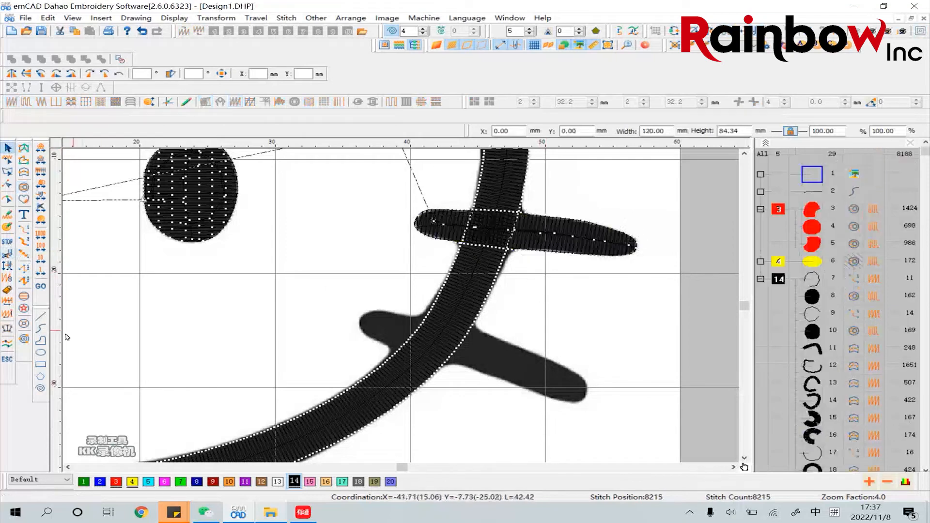
Draw an open curve lengthwise through the lower right whisker in black thread 14 and make it a run stitch
{"action": "left_click", "coordinate": [41, 329]}
{"action": "left_click", "coordinate": [378, 324]}
{"action": "left_click", "coordinate": [452, 339]}
{"action": "left_click", "coordinate": [487, 350]}
{"action": "left_click", "coordinate": [530, 373]}
{"action": "left_click", "coordinate": [575, 395]}
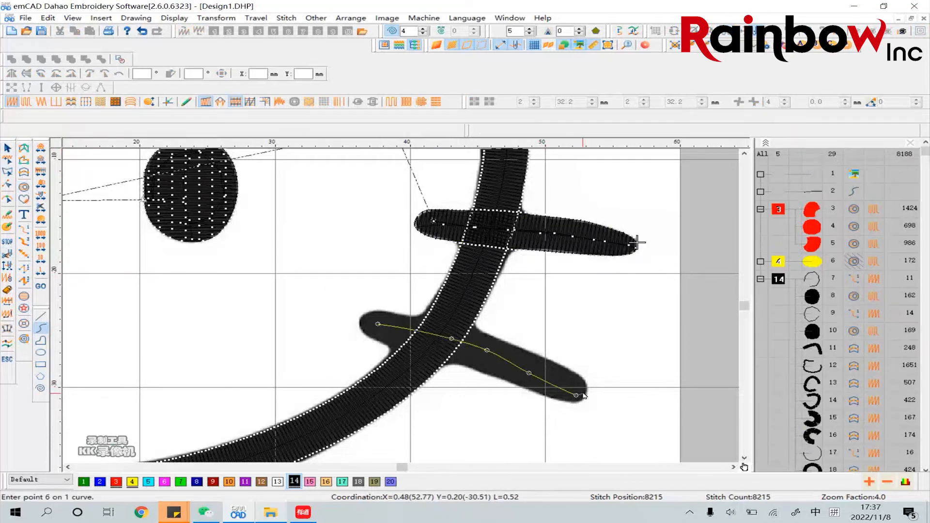
{"action": "key", "text": "Return"}
{"action": "left_click", "coordinate": [24, 229]}
{"action": "left_click", "coordinate": [544, 323]}
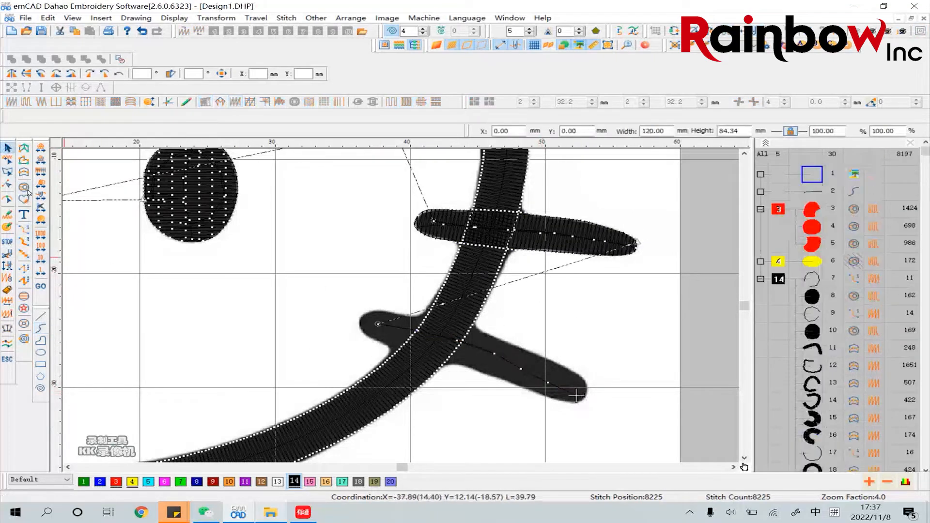
Trace the outline of the lower right whisker as a closed Complex Fill shape with satin stitch, about 16.8 mm by 8.2 mm
{"action": "left_click", "coordinate": [23, 187]}
{"action": "left_click", "coordinate": [586, 383]}
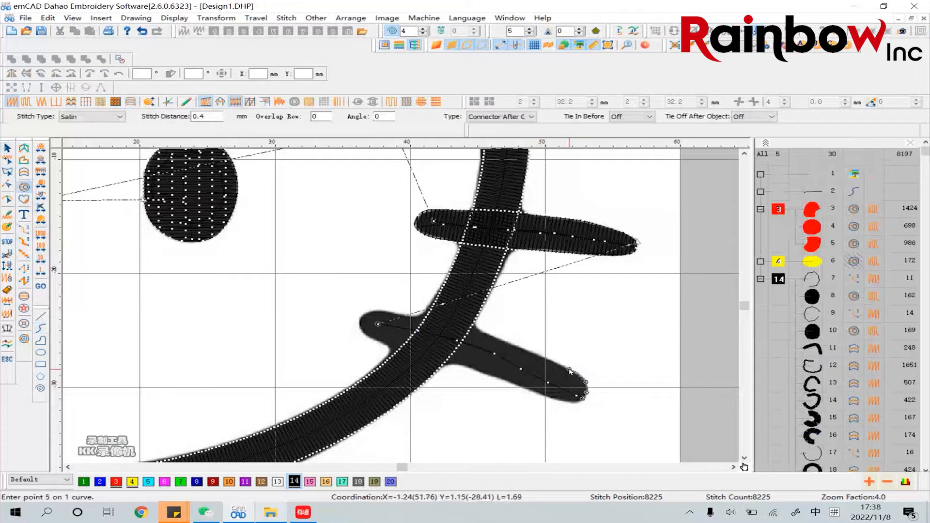
{"action": "key", "text": "BackSpace"}
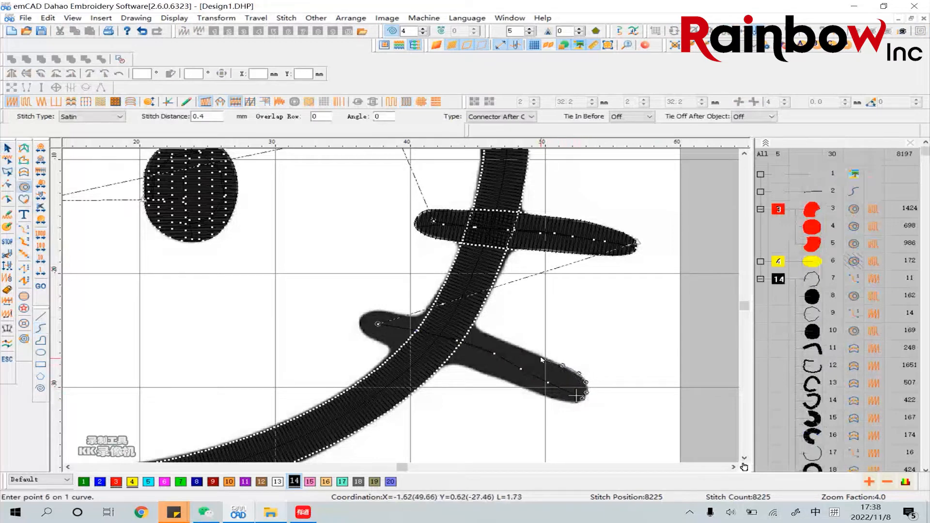
{"action": "left_click", "coordinate": [539, 355]}
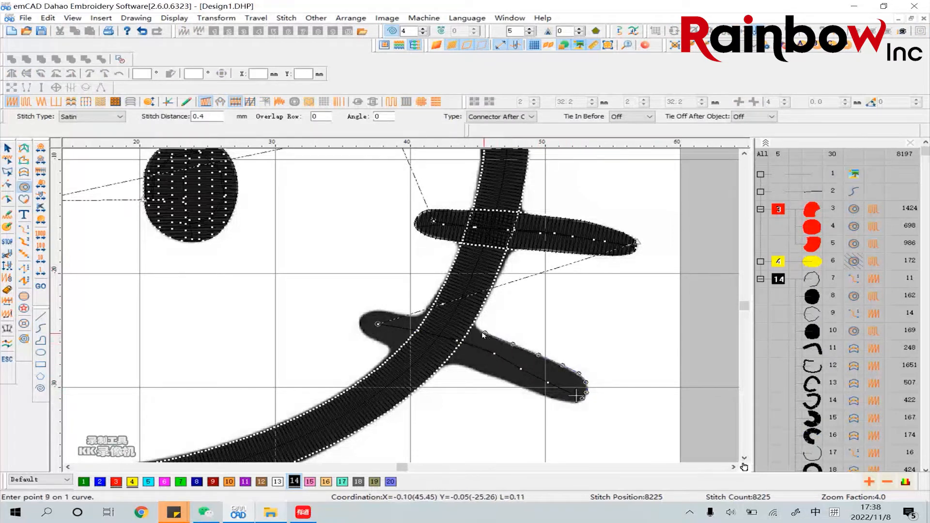
{"action": "left_click", "coordinate": [460, 325]}
{"action": "left_click", "coordinate": [425, 319]}
{"action": "left_click", "coordinate": [402, 314]}
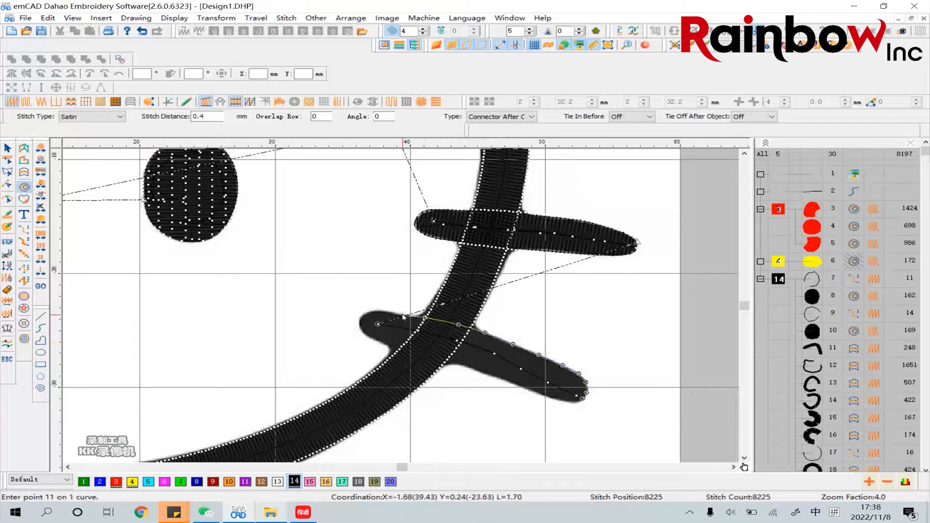
{"action": "left_click", "coordinate": [372, 312]}
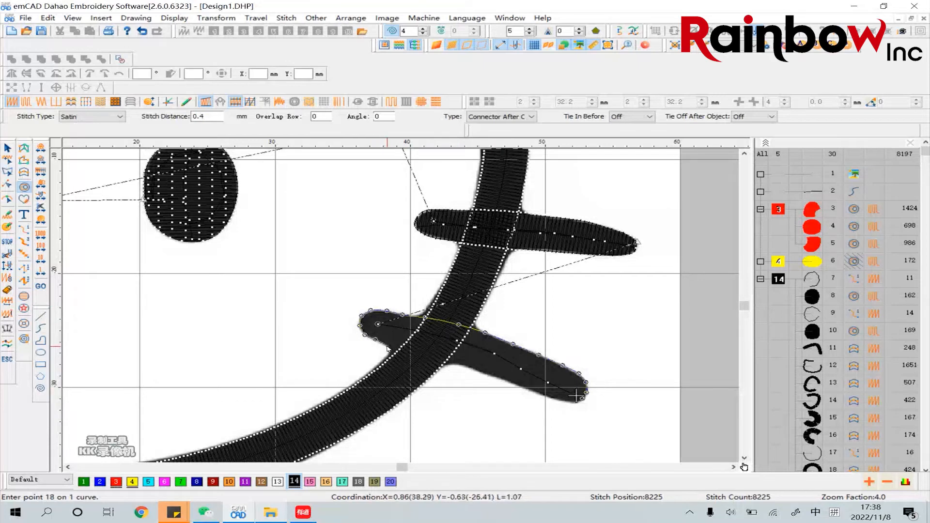
{"action": "key", "text": "BackSpace"}
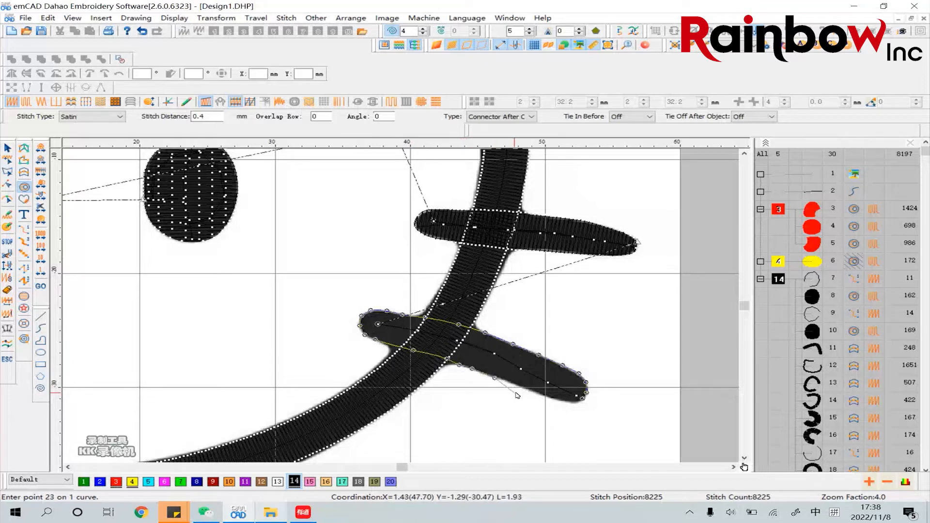
{"action": "key", "text": "BackSpace"}
{"action": "key", "text": "BackSpace"}
{"action": "key", "text": "BackSpace"}
{"action": "key", "text": "BackSpace"}
{"action": "key", "text": "BackSpace"}
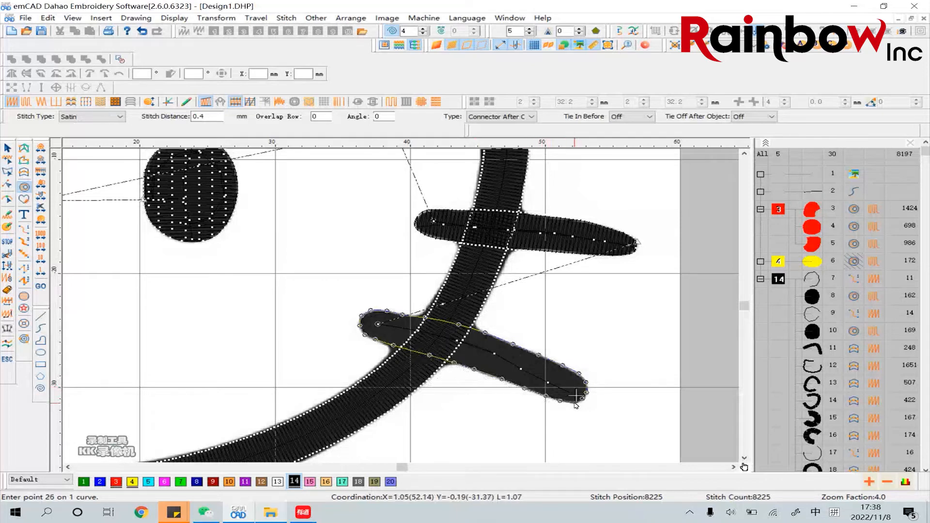
{"action": "right_click", "coordinate": [579, 402]}
Place the lower right whisker fill's entry and exit points at its outer tip and set the stitch direction across the whisker
{"action": "key", "text": "Return"}
{"action": "key", "text": "Return"}
{"action": "left_click", "coordinate": [573, 397]}
{"action": "left_click", "coordinate": [573, 398]}
{"action": "left_click", "coordinate": [573, 398]}
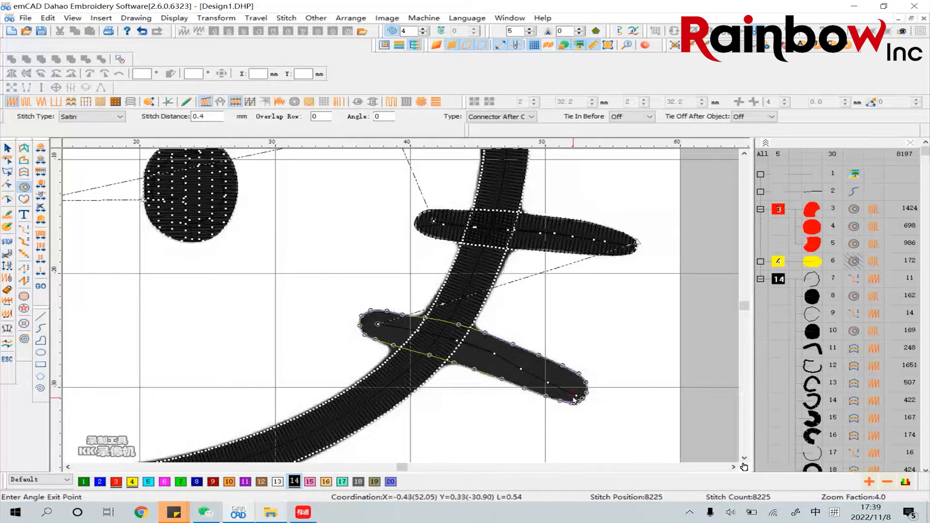
{"action": "left_click", "coordinate": [620, 348]}
Set the stitch distance of the lower right whisker's satin fill to 0.3 mm and deselect it
{"action": "left_click", "coordinate": [6, 147]}
{"action": "left_click", "coordinate": [604, 340]}
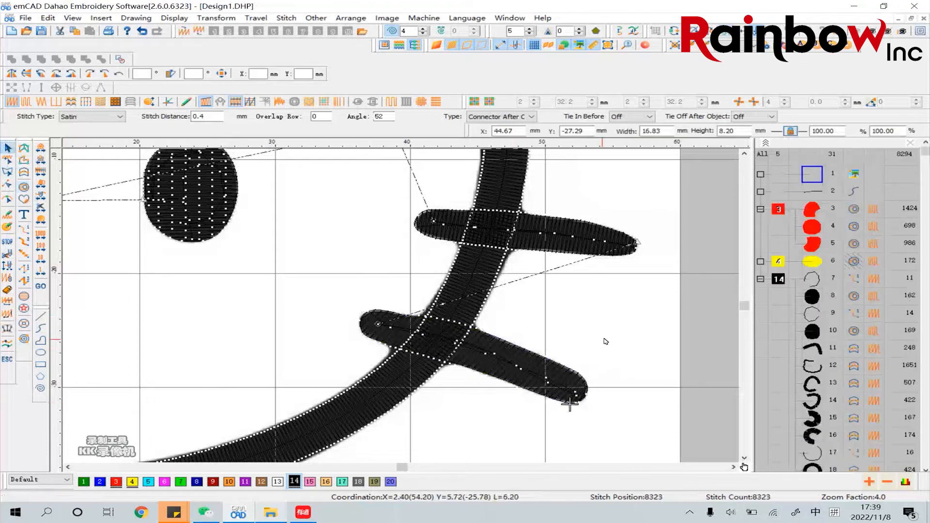
{"action": "left_click", "coordinate": [570, 402]}
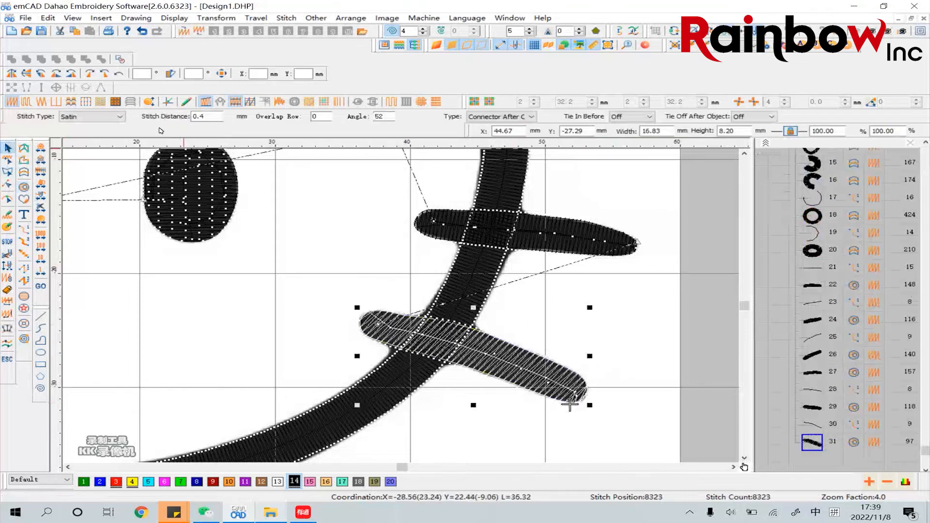
{"action": "left_click", "coordinate": [620, 335]}
Bring the whole Hello Kitty design into view and switch on TrueView to preview the embroidery effect
{"action": "left_click", "coordinate": [628, 45]}
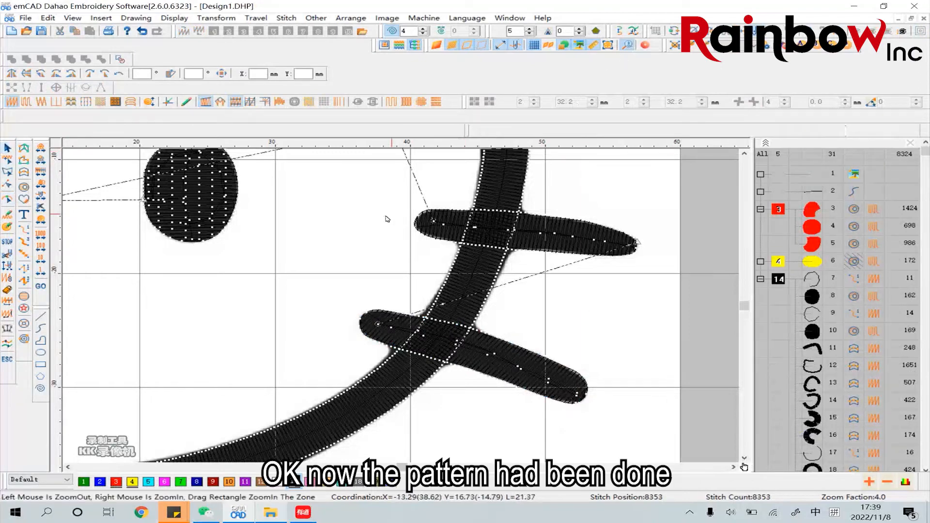
{"action": "left_click", "coordinate": [321, 229]}
{"action": "scroll", "coordinate": [324, 272], "scroll_direction": "up", "scroll_amount": 3}
{"action": "scroll", "coordinate": [325, 271], "scroll_direction": "down", "scroll_amount": 2}
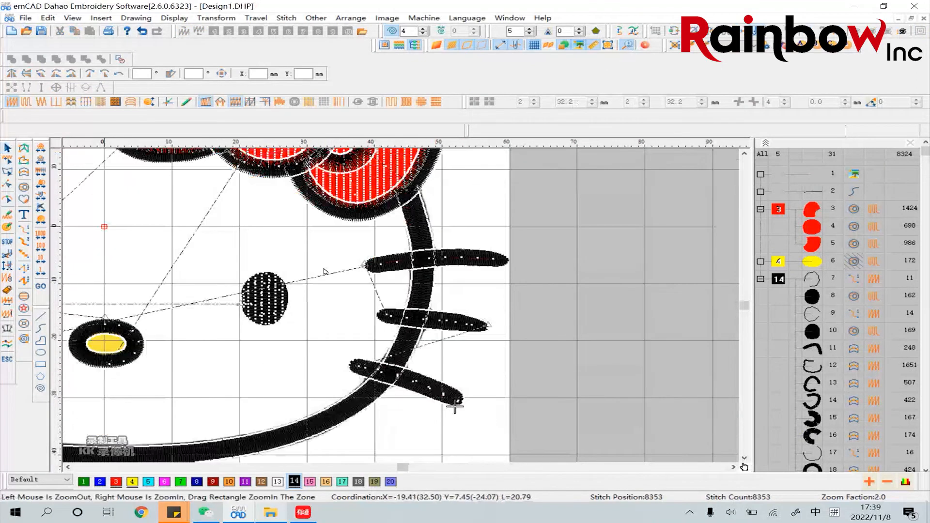
{"action": "left_click", "coordinate": [255, 274]}
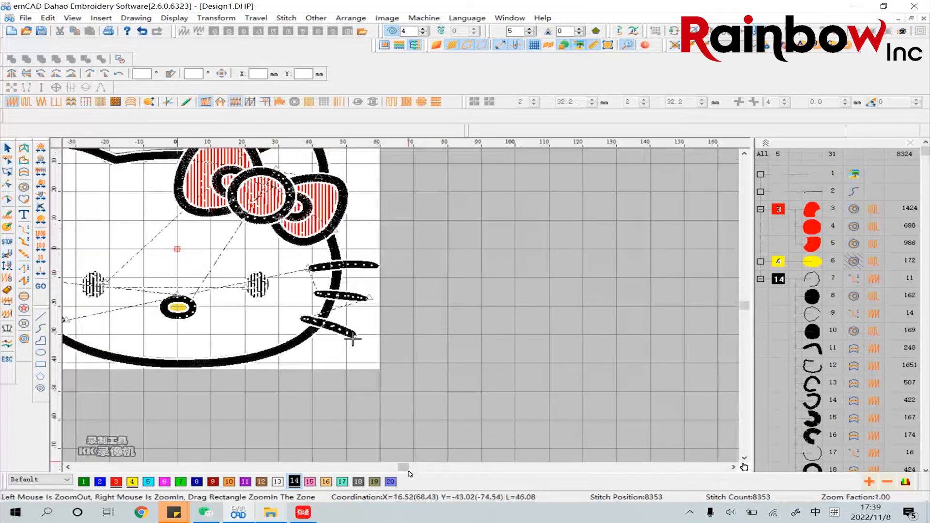
{"action": "left_click_drag", "start_coordinate": [402, 467], "coordinate": [386, 467]}
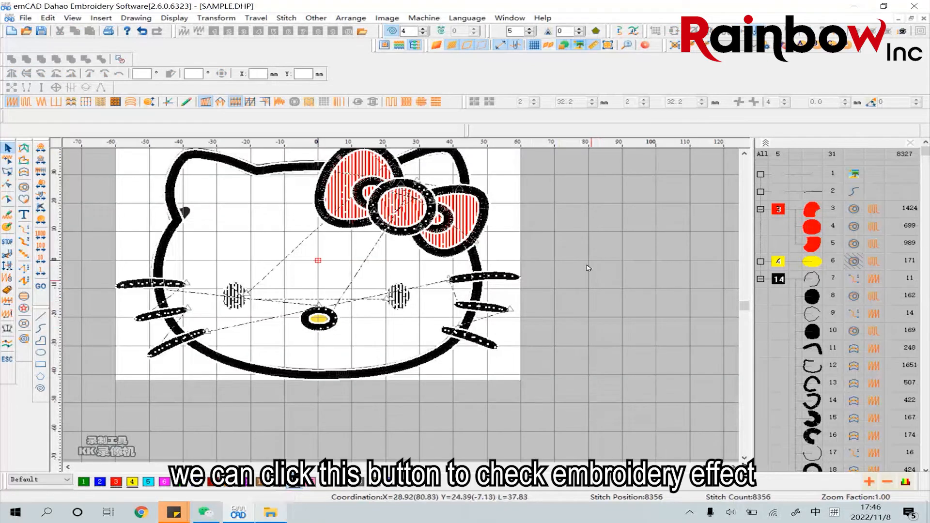
{"action": "left_click", "coordinate": [437, 46]}
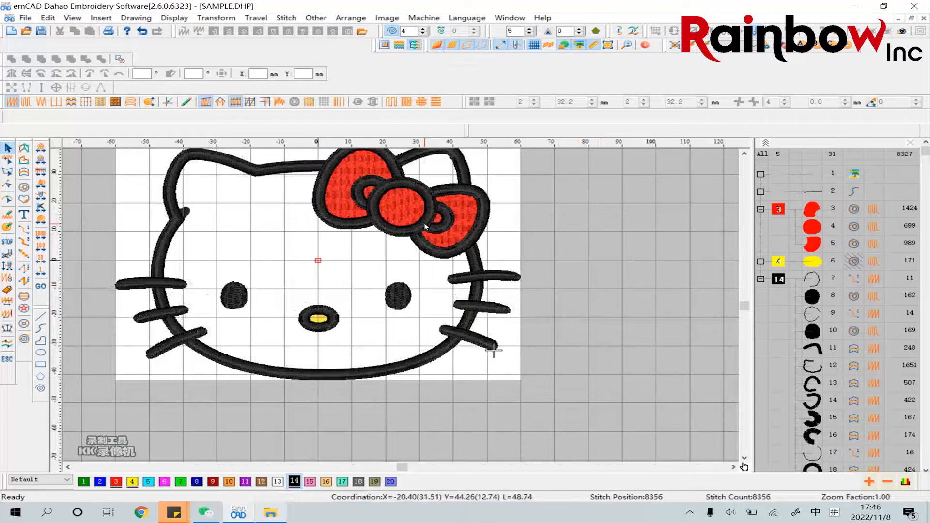
Examine the simulated stitching of the bow up close, followed by the face, eyes and whiskers of the whole design
{"action": "left_click", "coordinate": [387, 220]}
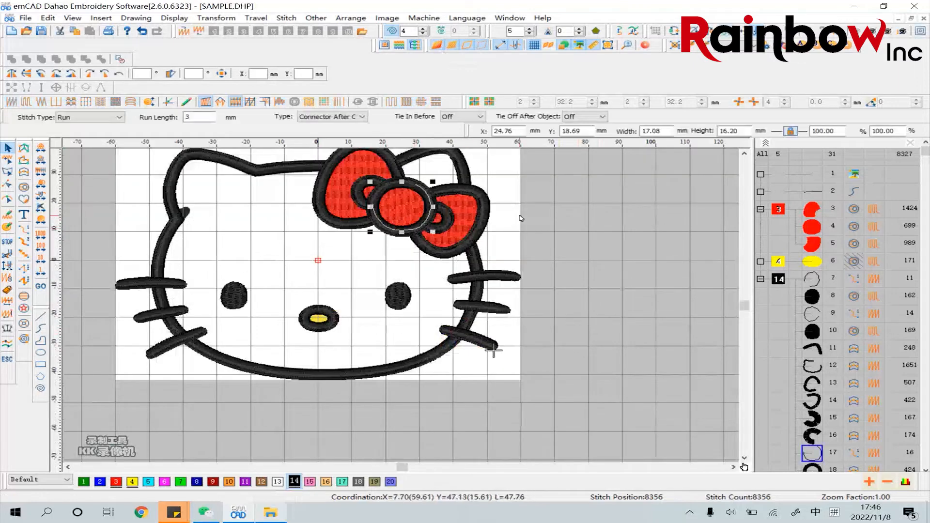
{"action": "left_click", "coordinate": [506, 223]}
{"action": "left_click", "coordinate": [629, 47]}
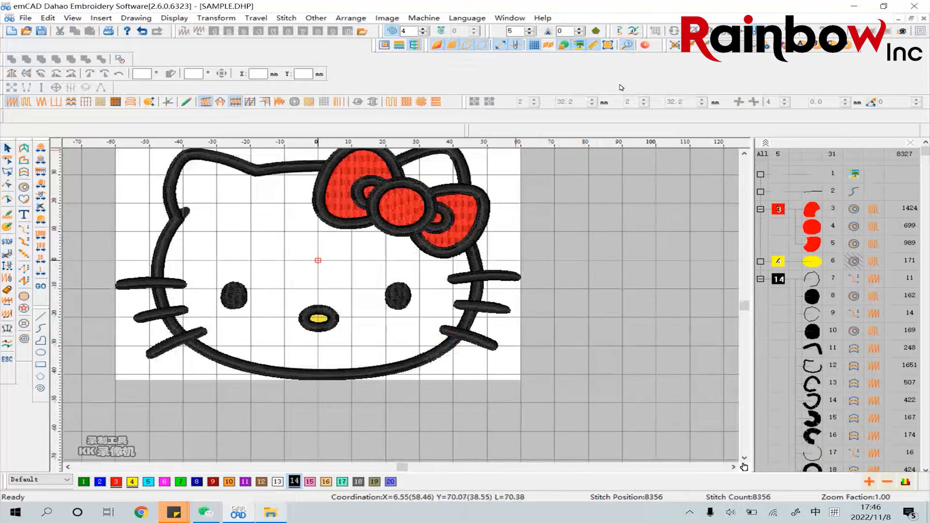
{"action": "left_click", "coordinate": [405, 221]}
{"action": "scroll", "coordinate": [399, 216], "scroll_direction": "up", "scroll_amount": 3}
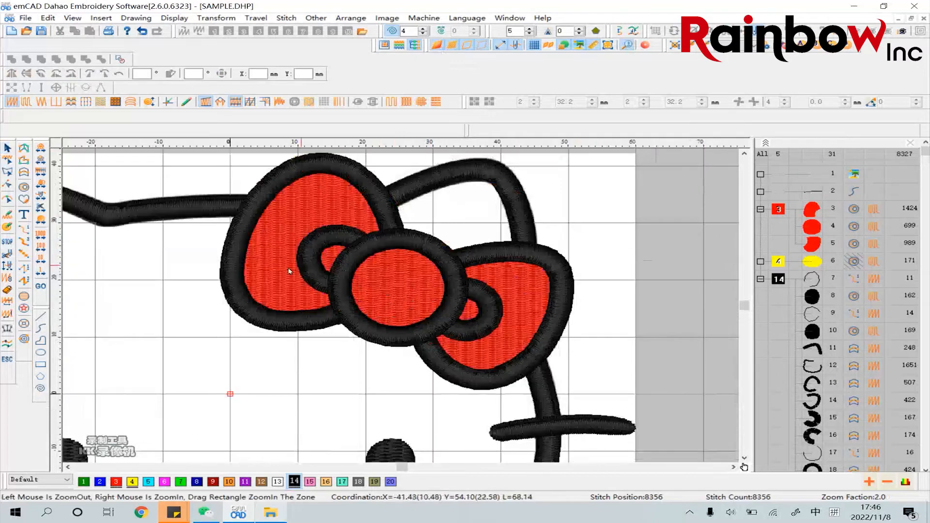
{"action": "scroll", "coordinate": [275, 274], "scroll_direction": "down", "scroll_amount": 3}
{"action": "left_click", "coordinate": [271, 277]}
{"action": "left_click", "coordinate": [291, 296]}
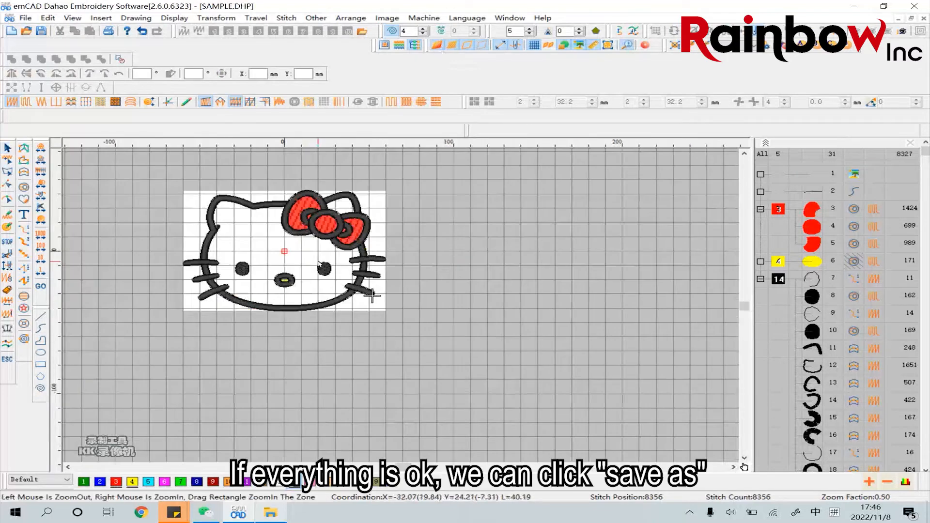
{"action": "scroll", "coordinate": [286, 291], "scroll_direction": "up", "scroll_amount": 3}
{"action": "scroll", "coordinate": [285, 291], "scroll_direction": "down", "scroll_amount": 3}
{"action": "right_click", "coordinate": [298, 262]}
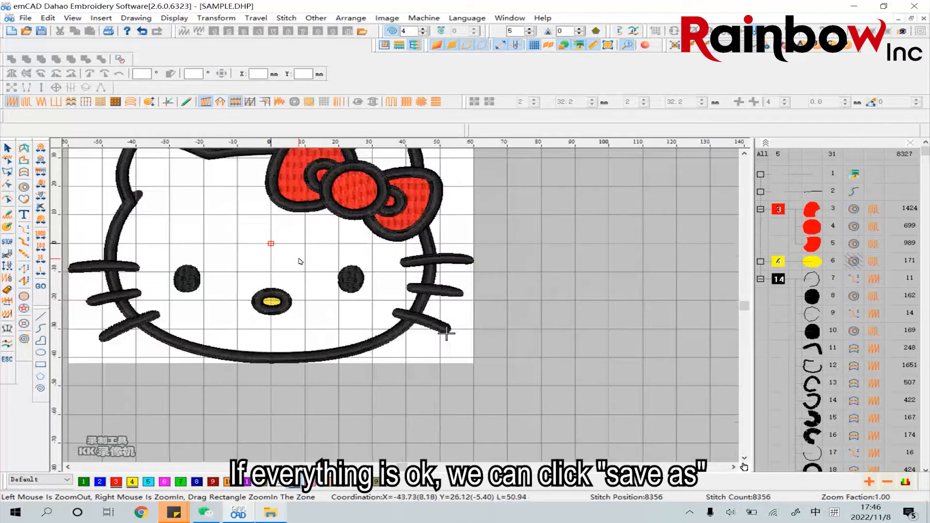
Save the design on the desktop as Sample in Dahao Punching (*.DHP) format
{"action": "left_click", "coordinate": [25, 18]}
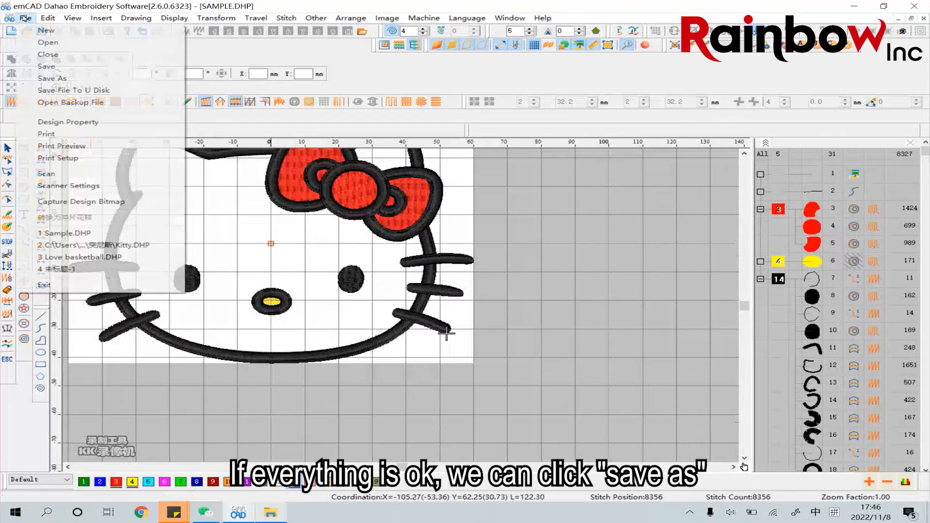
{"action": "left_click", "coordinate": [83, 78]}
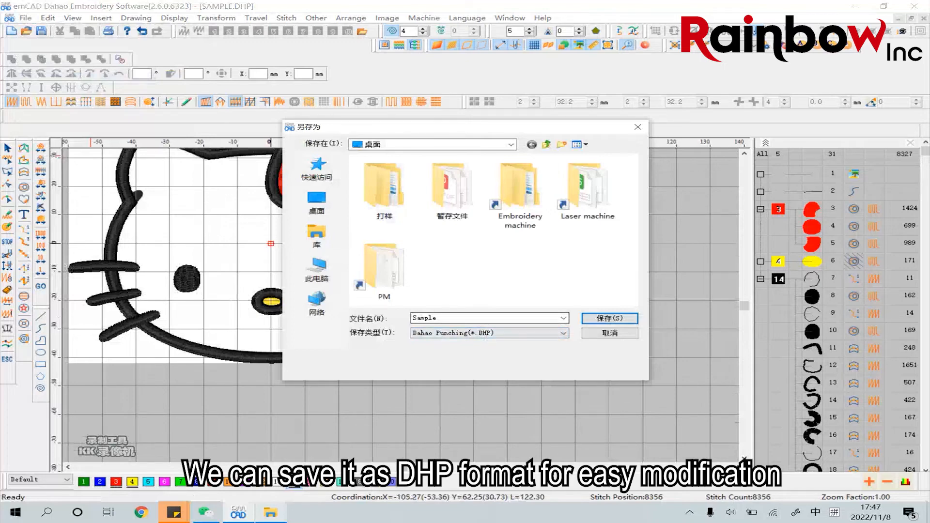
{"action": "left_click", "coordinate": [587, 319]}
Save a copy of the design on the desktop as Sample DST in Tajima Format (*.DST)
{"action": "left_click", "coordinate": [28, 18]}
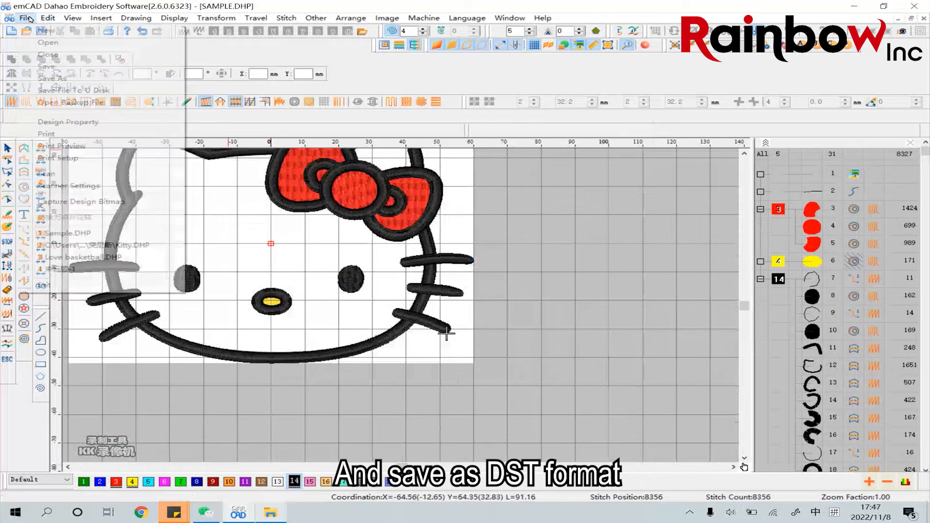
{"action": "left_click", "coordinate": [53, 78]}
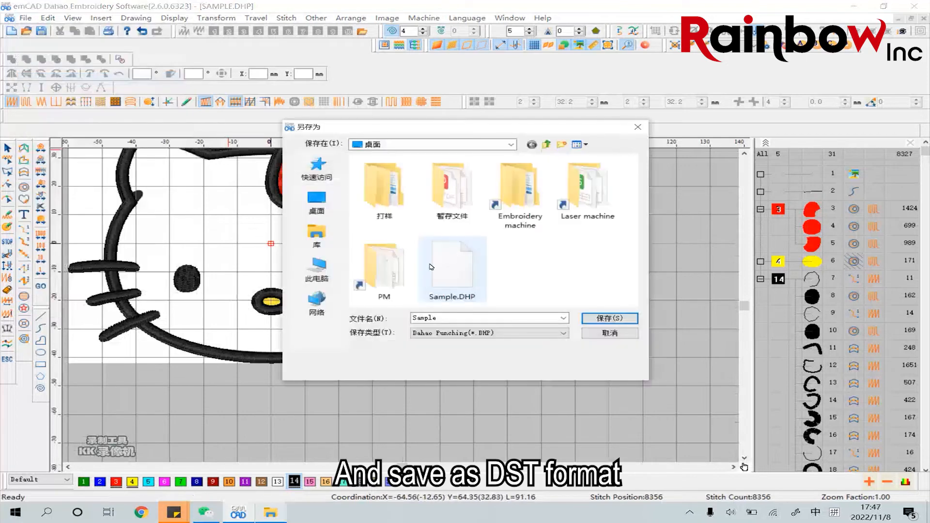
{"action": "left_click", "coordinate": [459, 333]}
{"action": "left_click", "coordinate": [491, 361]}
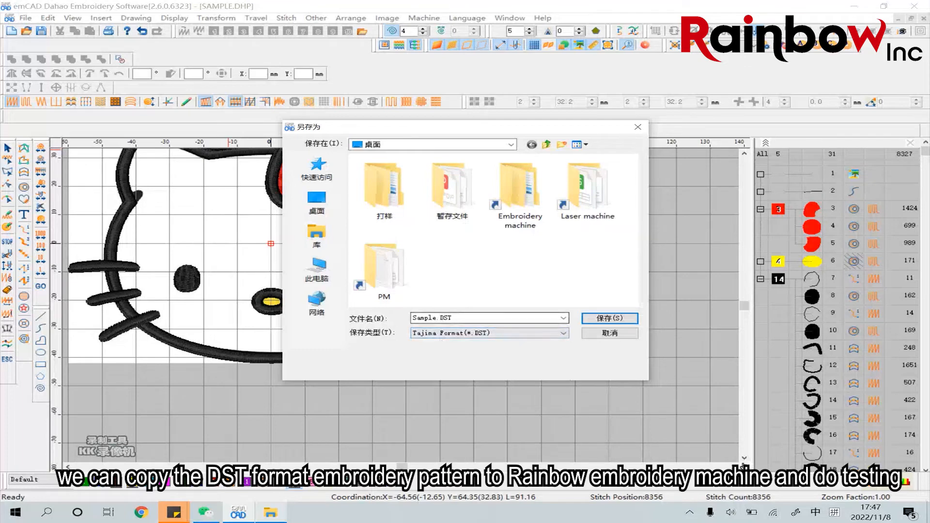
{"action": "left_click", "coordinate": [610, 319]}
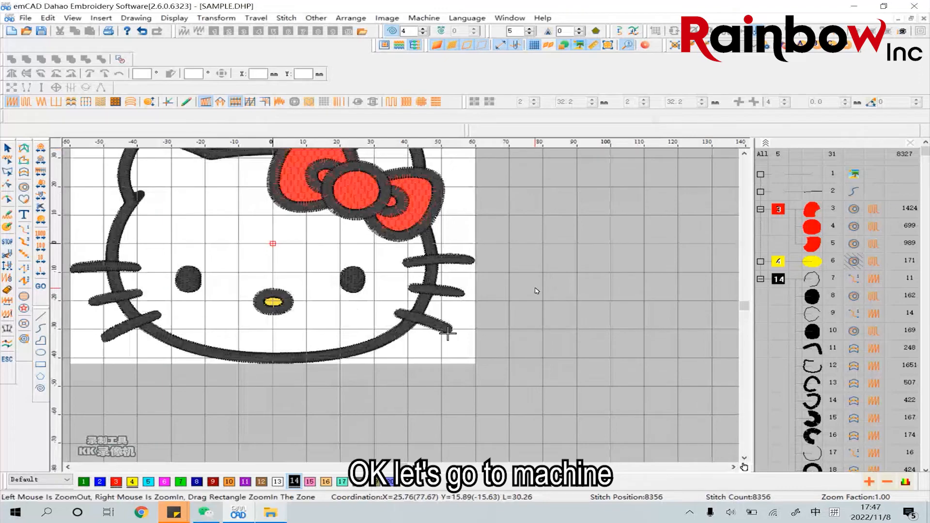
{"action": "left_click", "coordinate": [537, 291]}
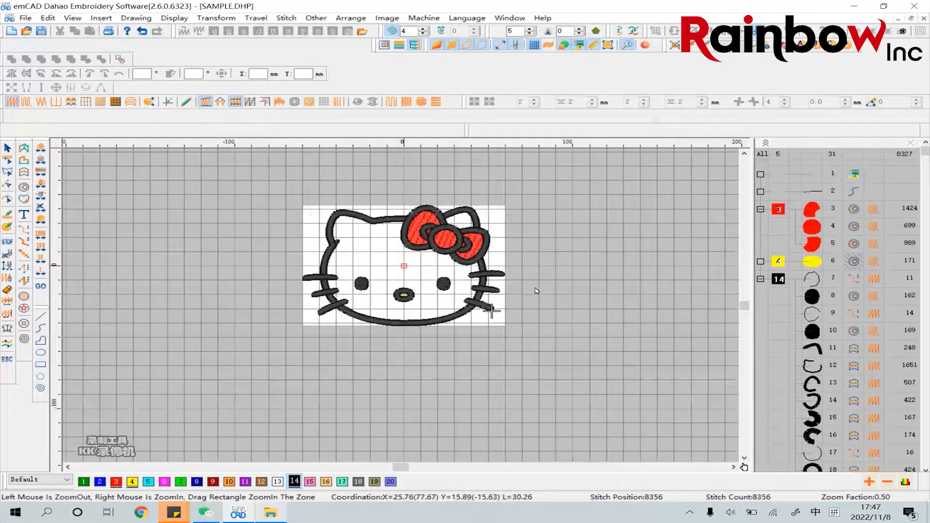